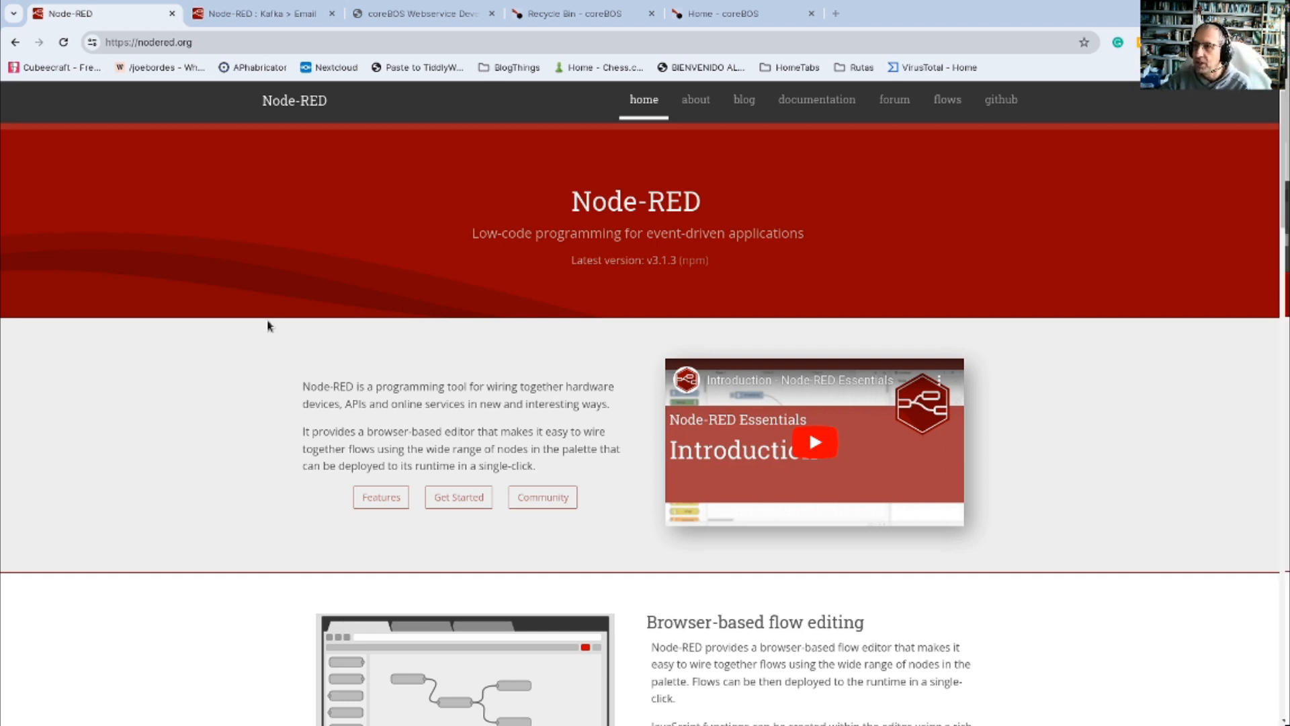
Step: Browse the Node-RED Library of shared nodes, flows and collections on the Node-RED website
{"action": "left_click", "coordinate": [259, 14]}
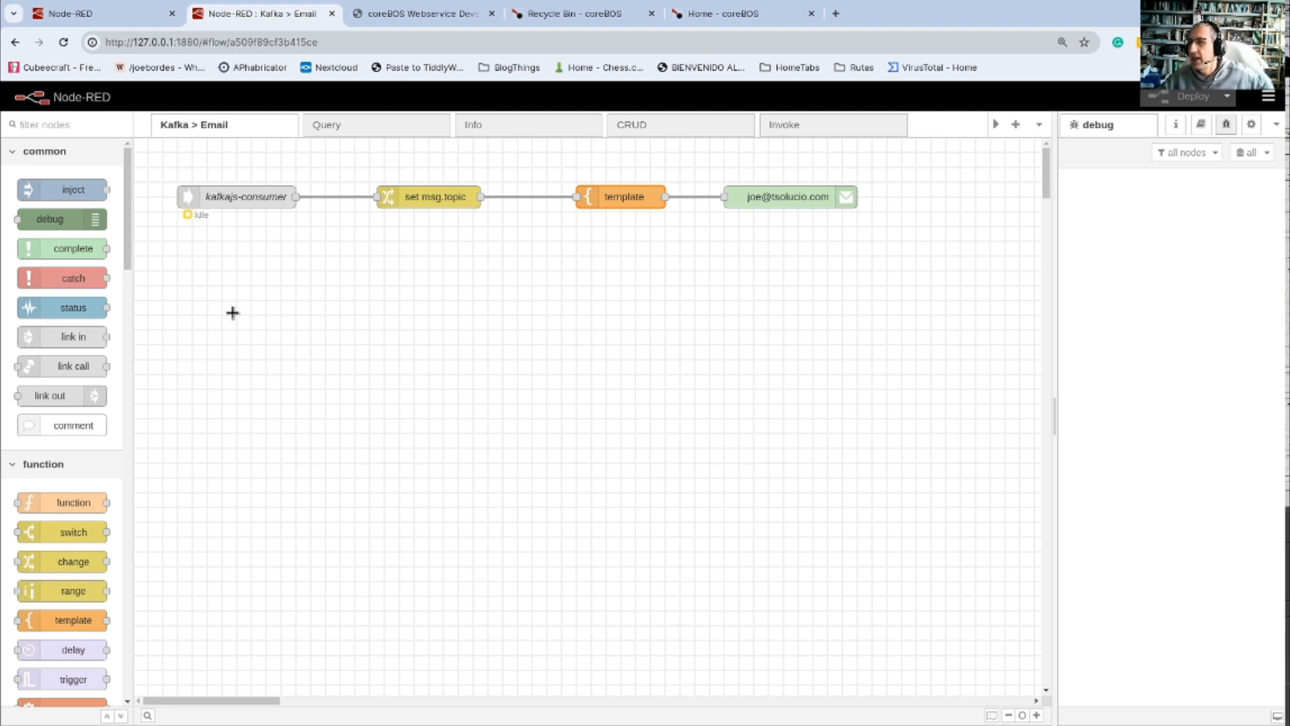
{"action": "left_click", "coordinate": [77, 9]}
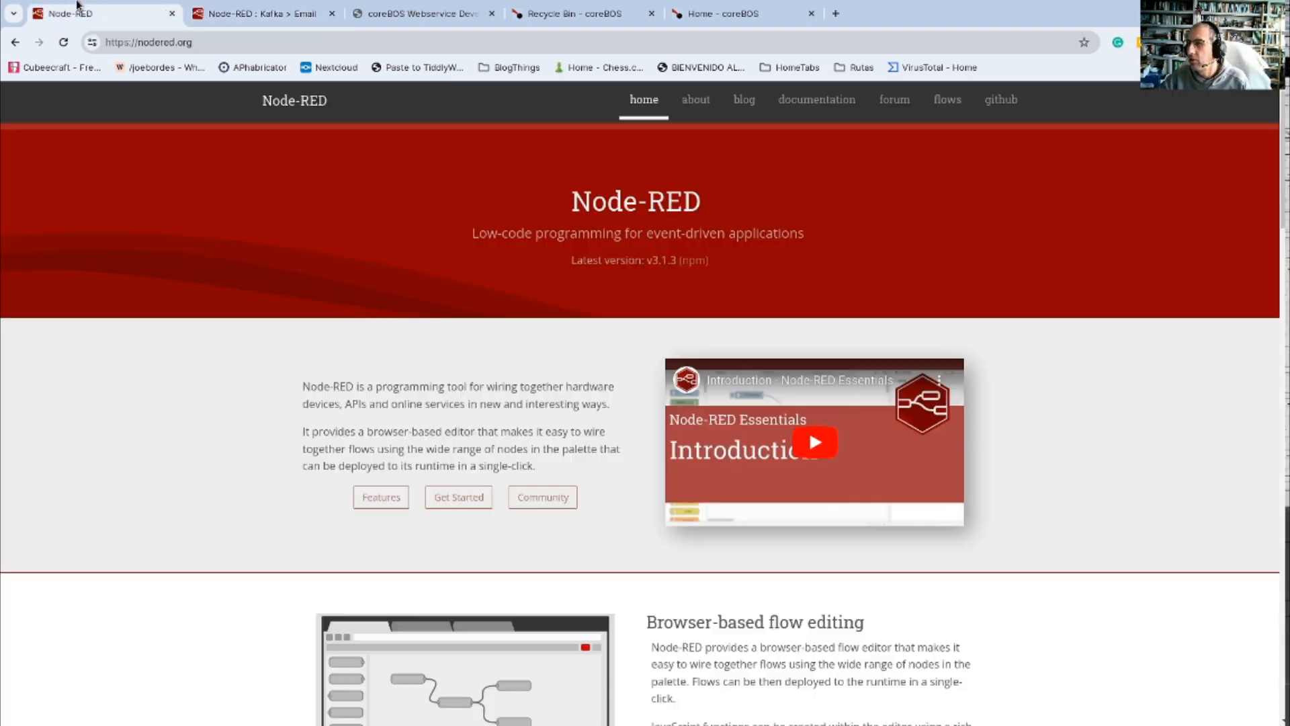
{"action": "left_click", "coordinate": [944, 106]}
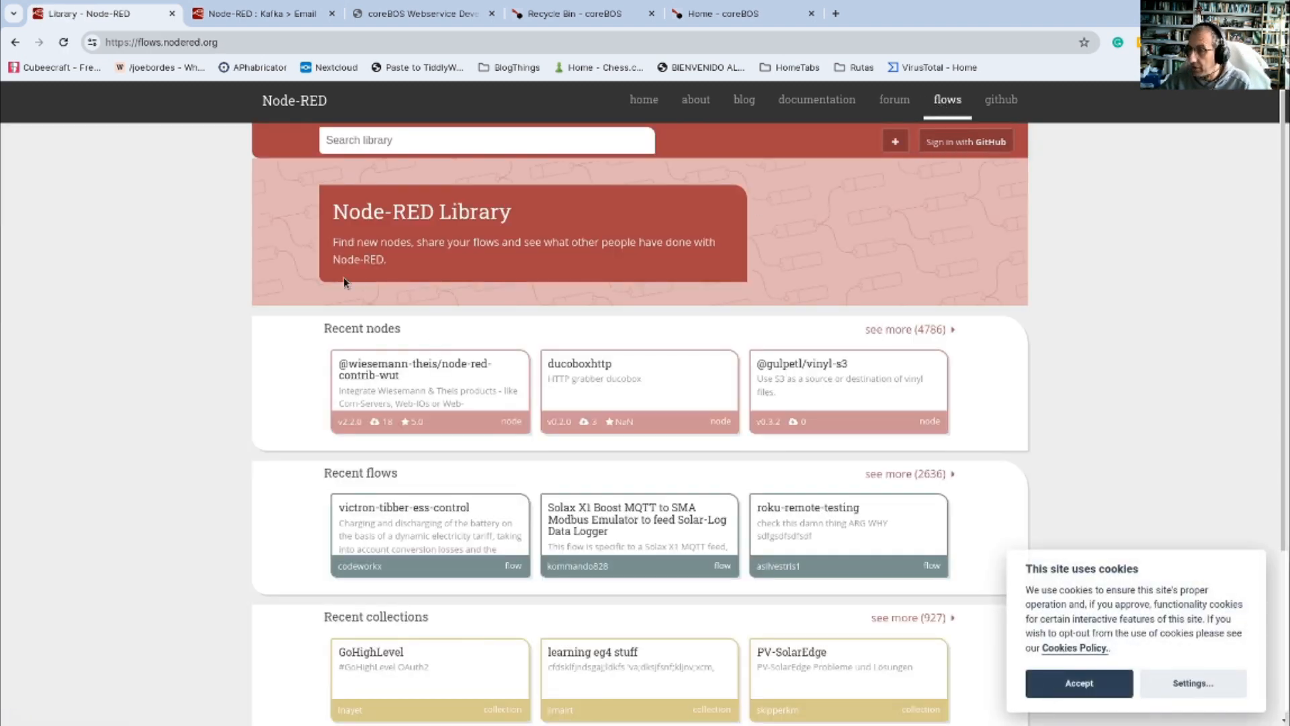
{"action": "scroll", "coordinate": [462, 512], "scroll_direction": "down", "scroll_amount": 3}
{"action": "scroll", "coordinate": [462, 513], "scroll_direction": "up", "scroll_amount": 3}
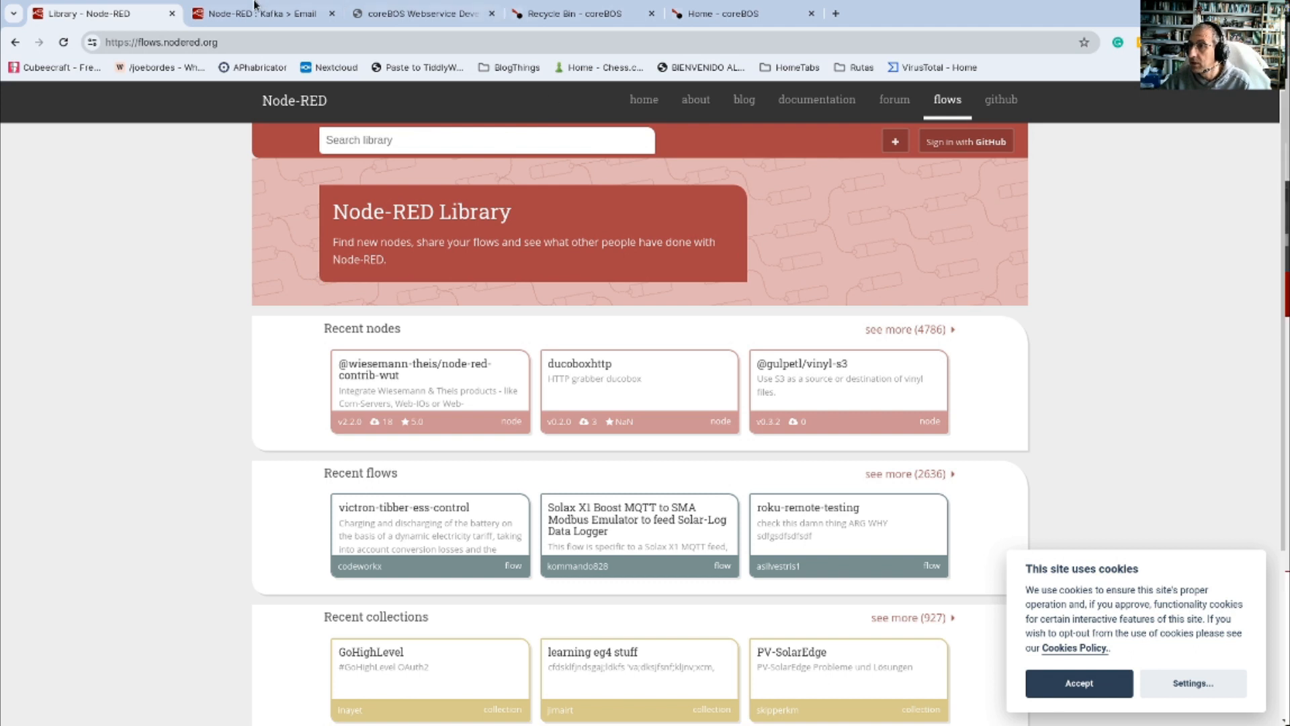
Step: Return to the local flow editor and inspect the kafkajs-consumer node's client and topic settings without changing them
{"action": "left_click", "coordinate": [295, 13]}
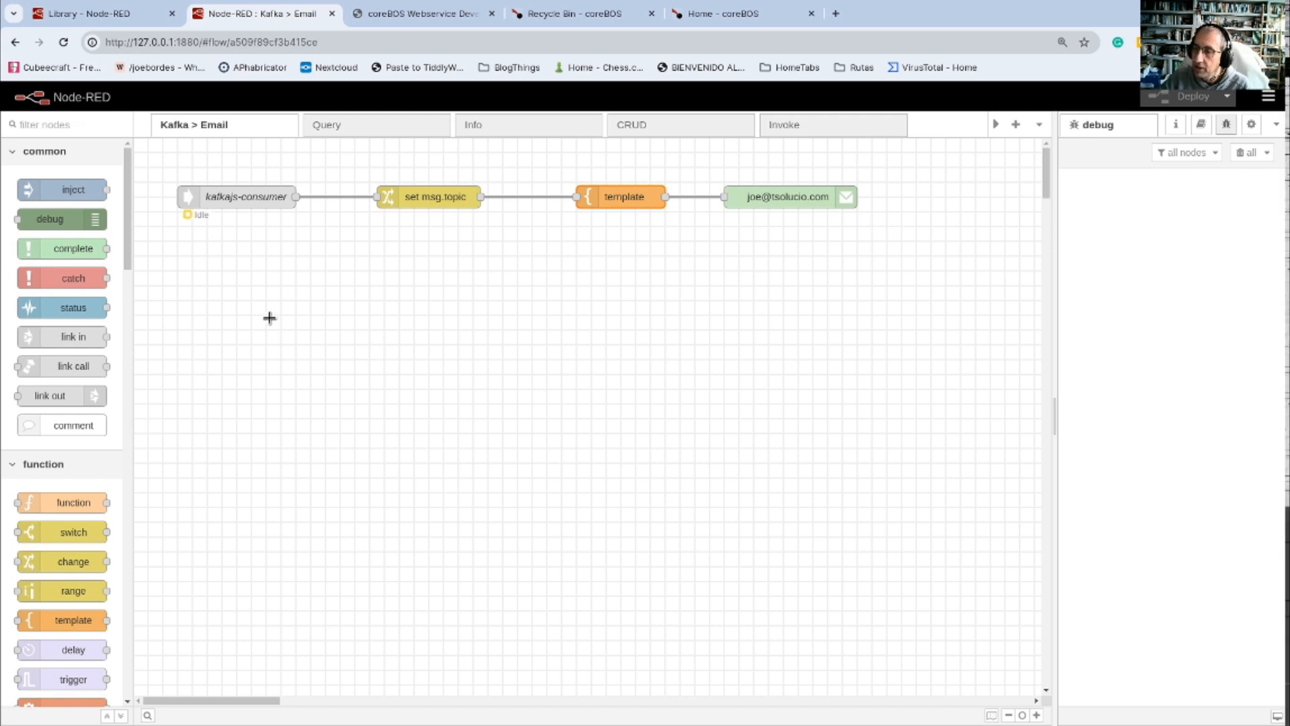
{"action": "double_click", "coordinate": [240, 196]}
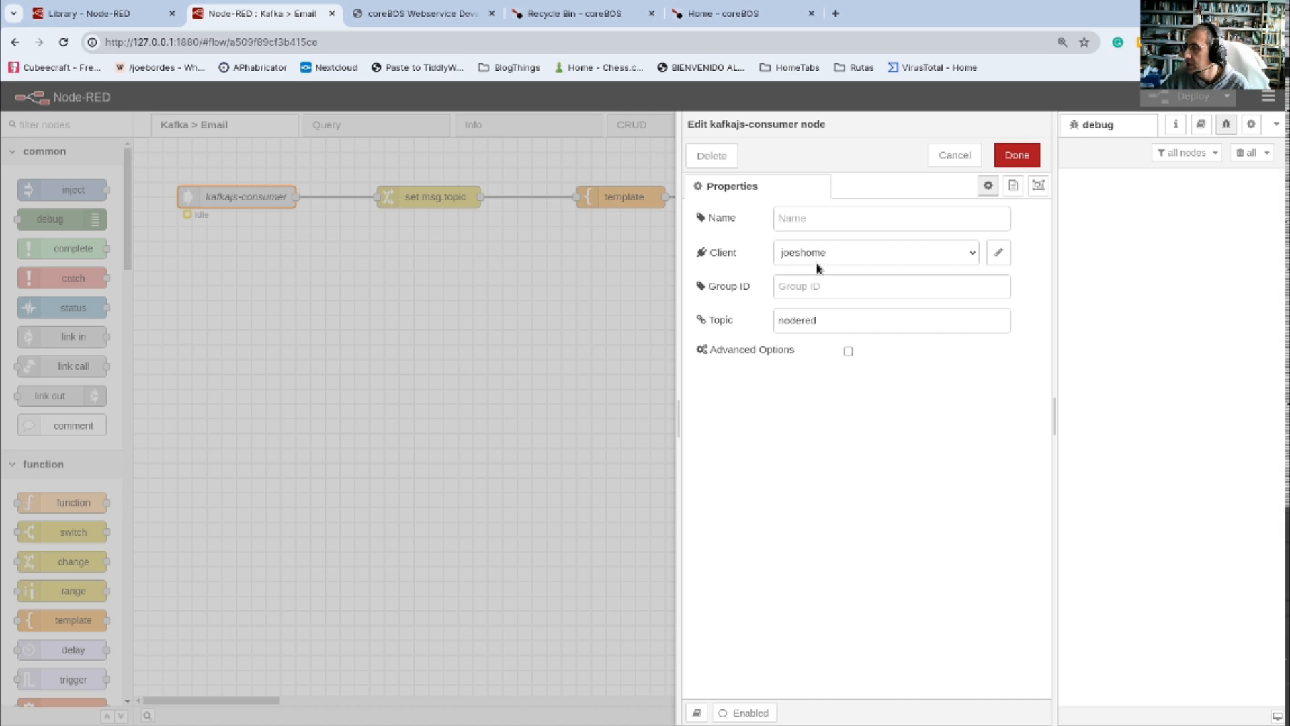
{"action": "left_click", "coordinate": [952, 154]}
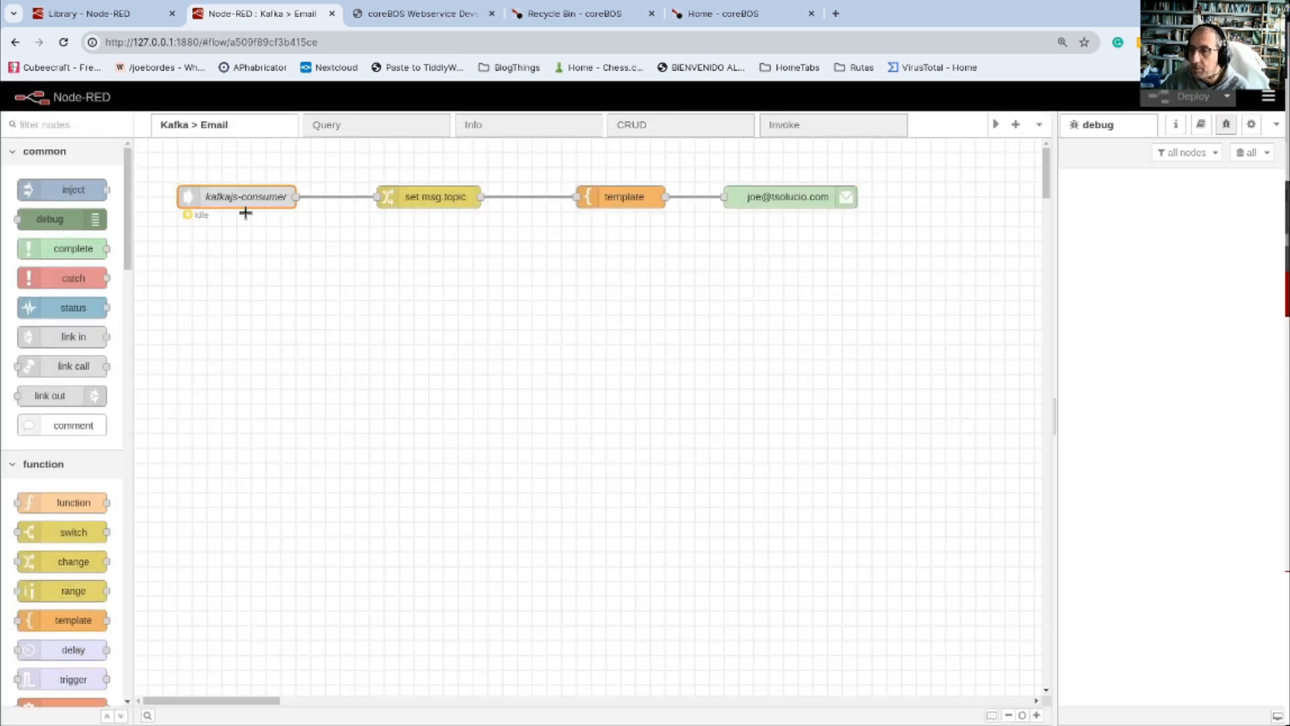
Step: Inspect the rule in the set msg.topic change node, checking its target property and source value, and close it unchanged
{"action": "double_click", "coordinate": [431, 200]}
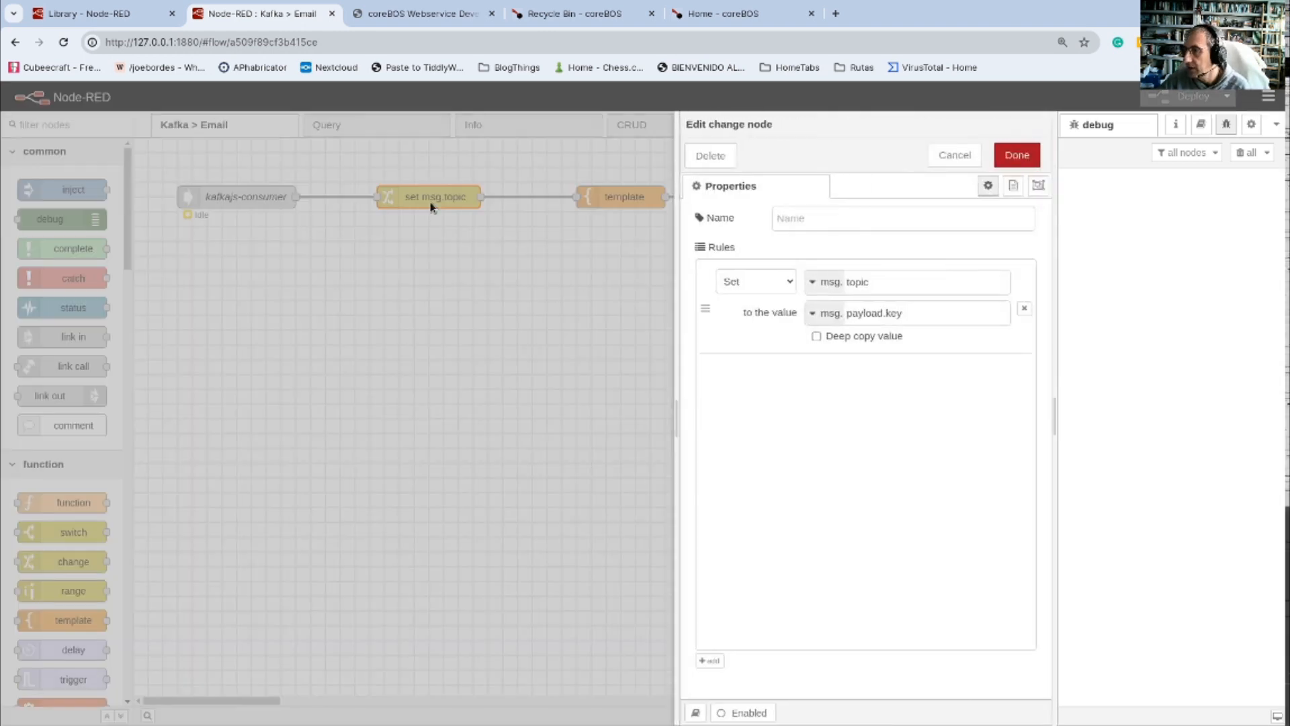
{"action": "left_click", "coordinate": [857, 288]}
{"action": "double_click", "coordinate": [857, 288]}
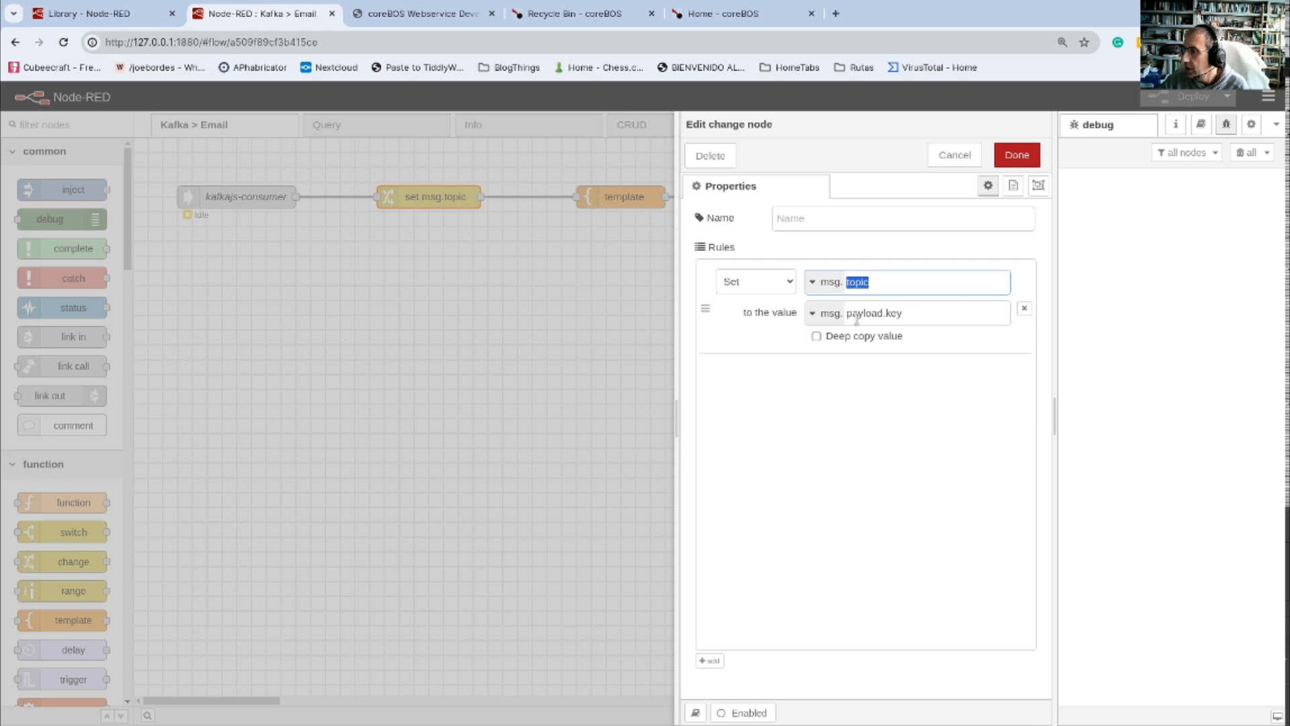
{"action": "double_click", "coordinate": [892, 314]}
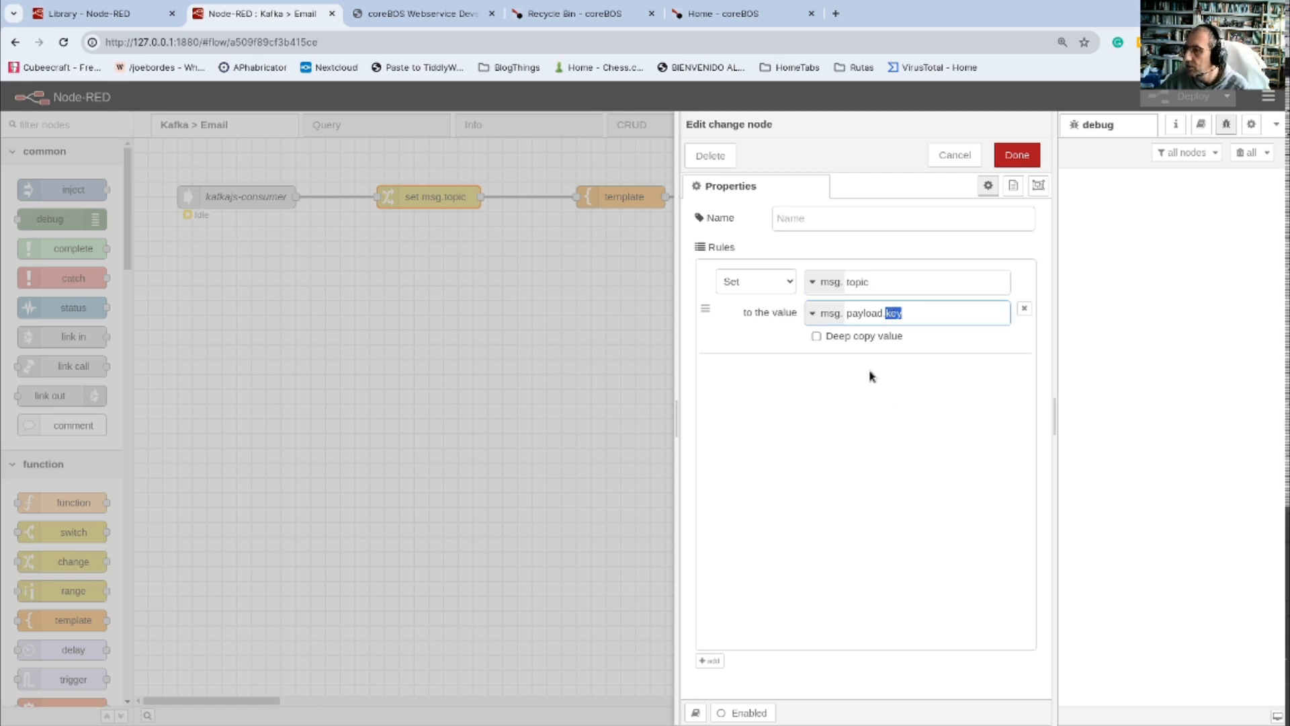
{"action": "double_click", "coordinate": [858, 283]}
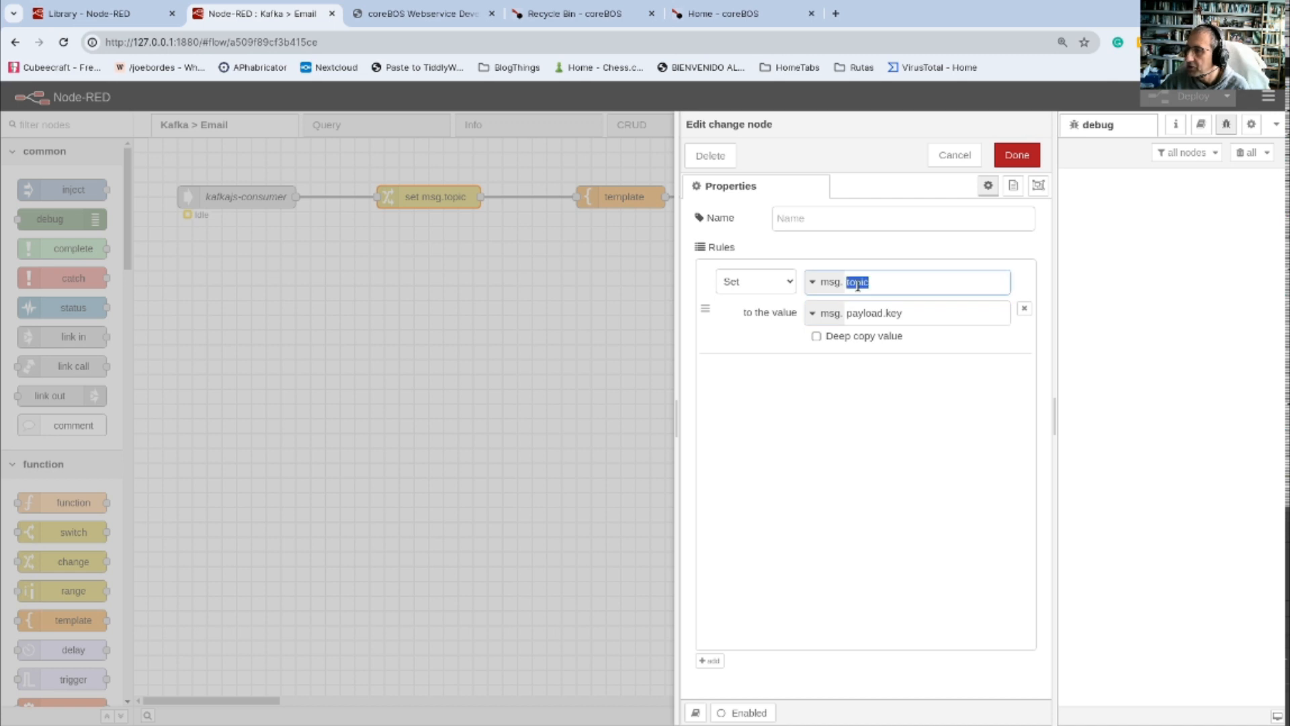
{"action": "left_click", "coordinate": [946, 155]}
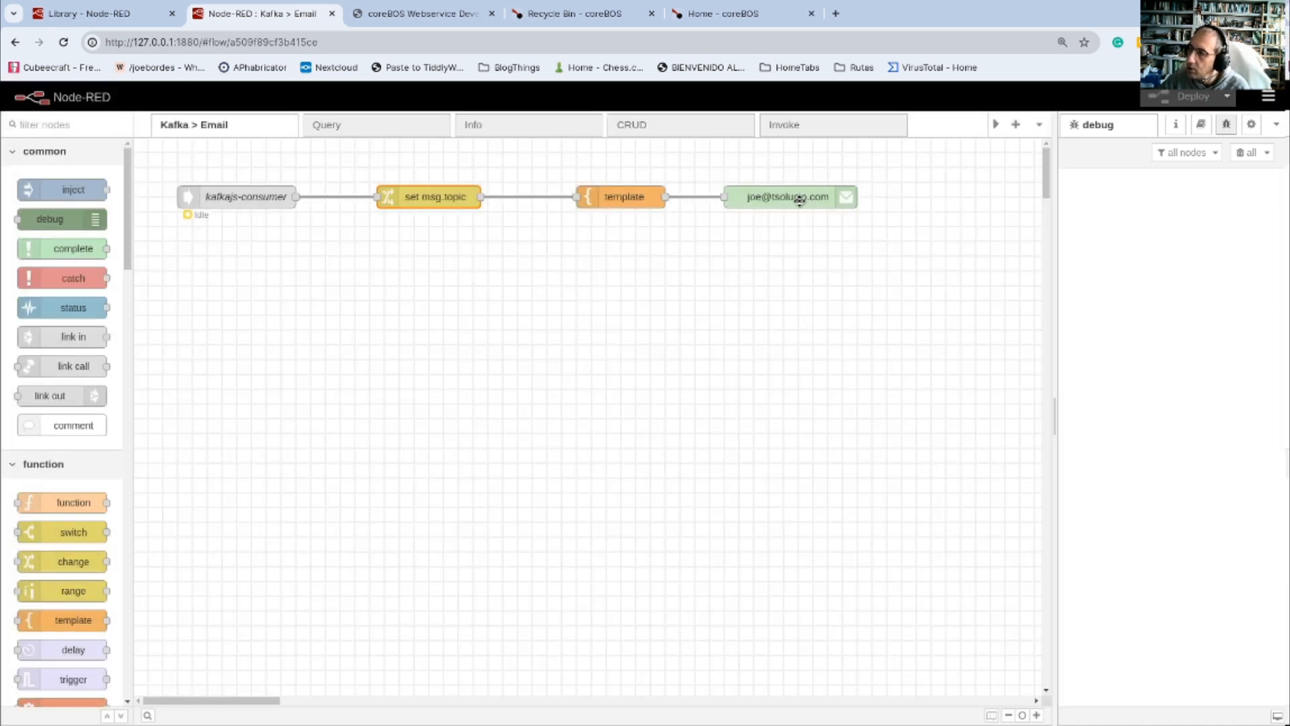
Step: Review the template node's message body and the email node's mail server settings, leaving both unchanged
{"action": "left_click", "coordinate": [799, 200]}
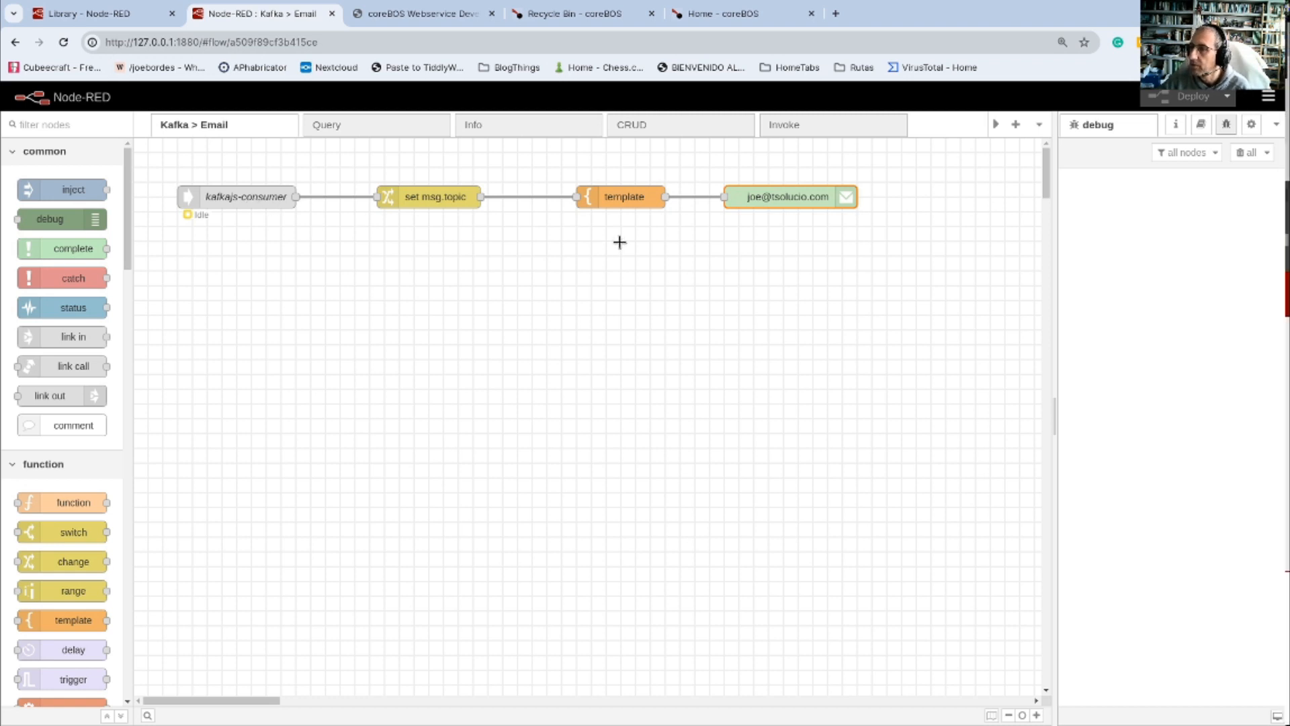
{"action": "double_click", "coordinate": [618, 202]}
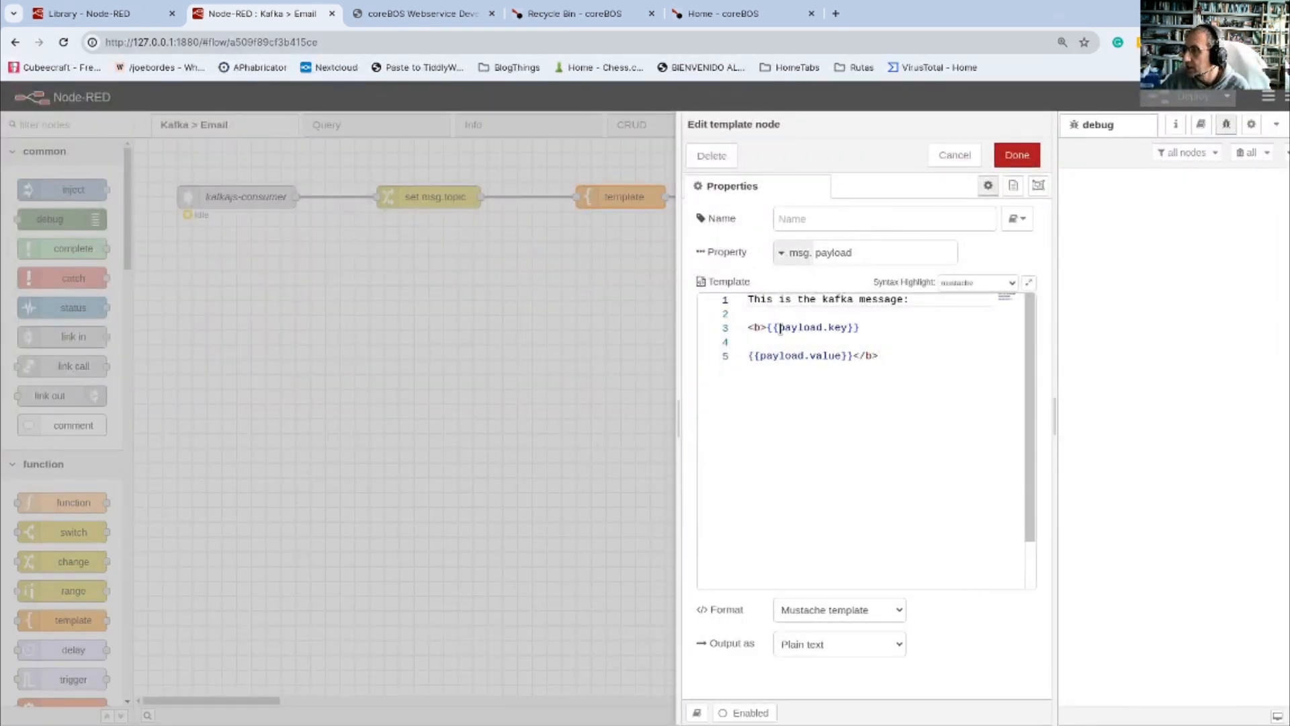
{"action": "double_click", "coordinate": [838, 328]}
{"action": "double_click", "coordinate": [823, 356]}
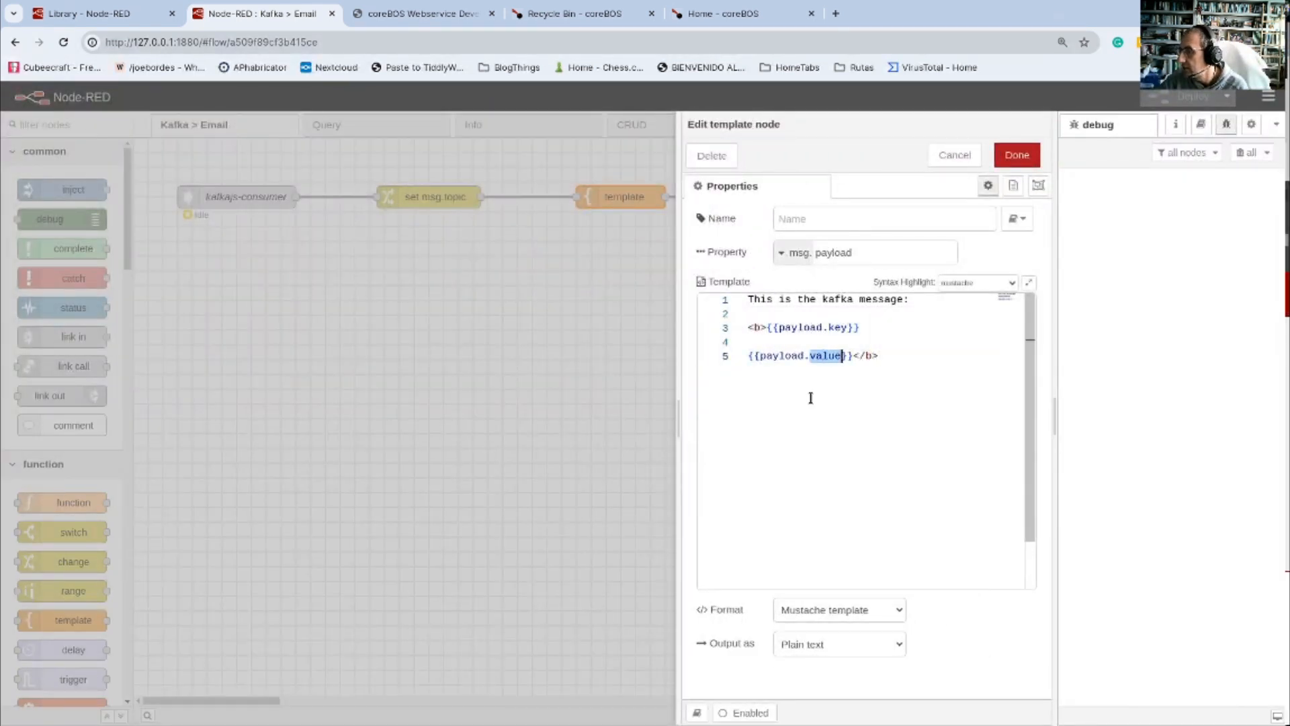
{"action": "left_click", "coordinate": [944, 155]}
{"action": "double_click", "coordinate": [761, 202]}
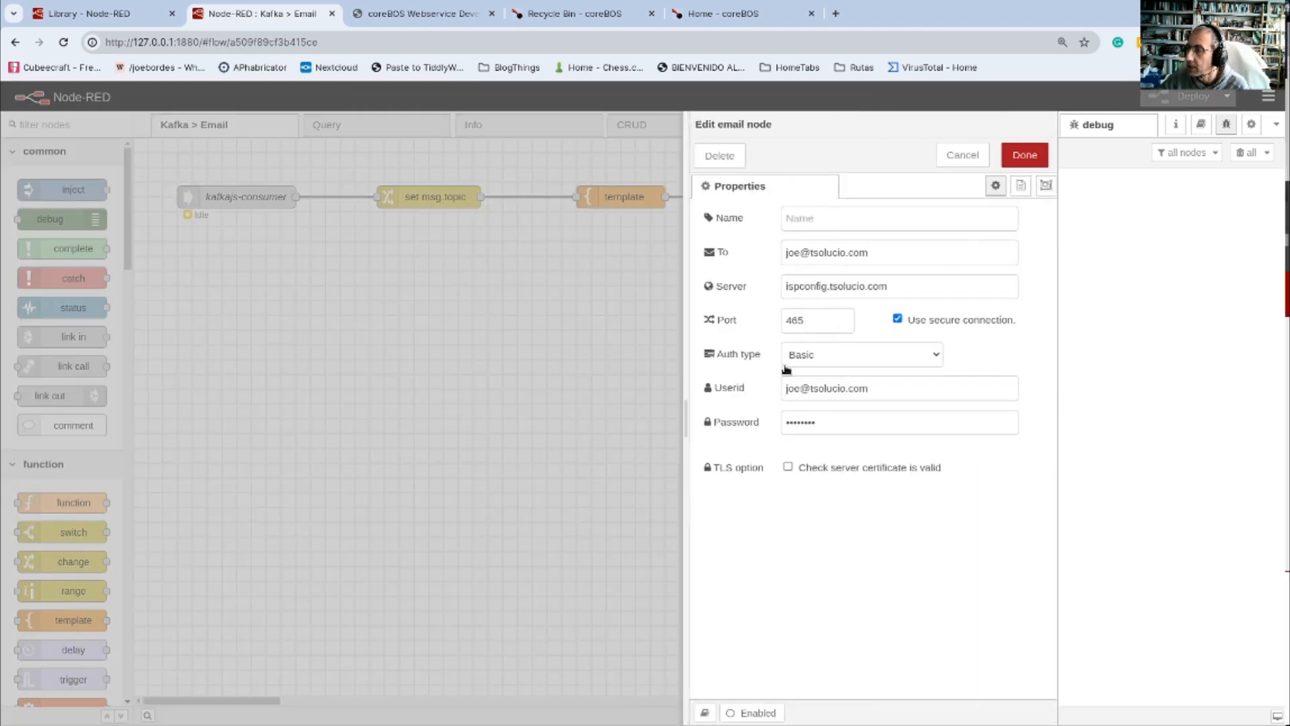
{"action": "left_click", "coordinate": [951, 156]}
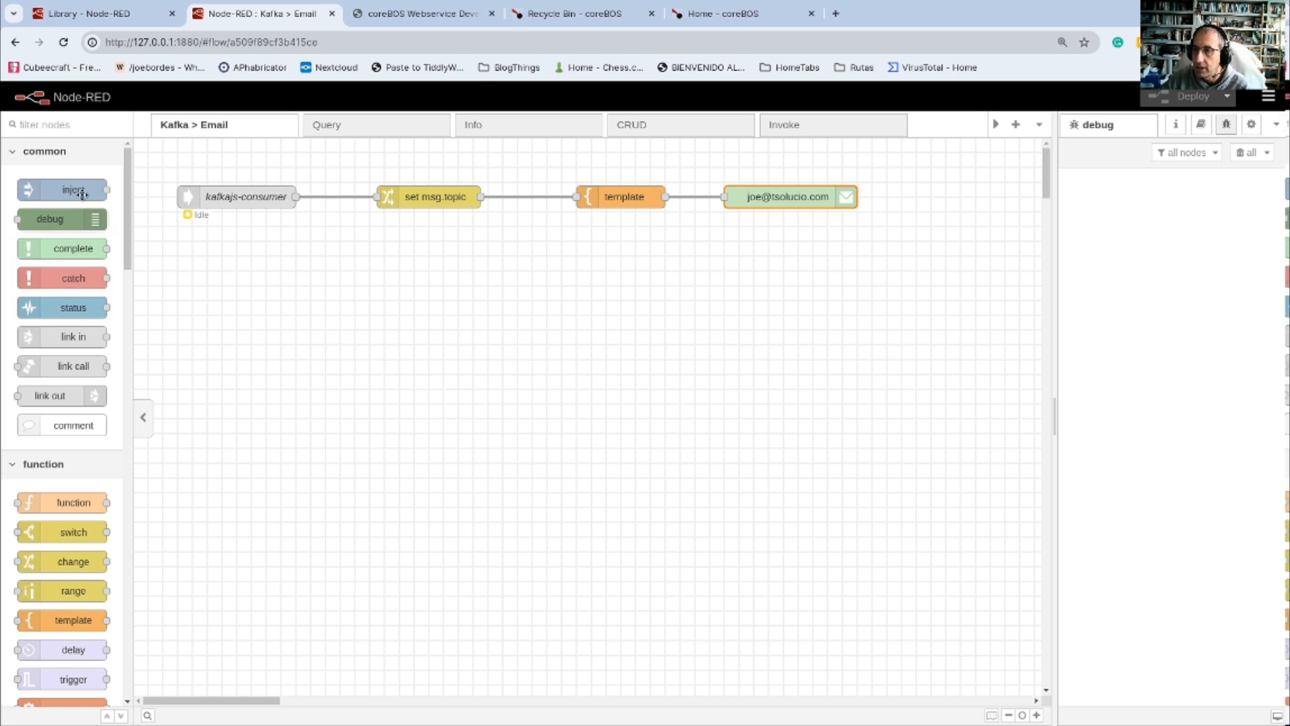
Step: Collapse the common, function, network, sequence, parser, storage and social node categories in the palette
{"action": "left_click", "coordinate": [78, 157]}
{"action": "left_click", "coordinate": [58, 179]}
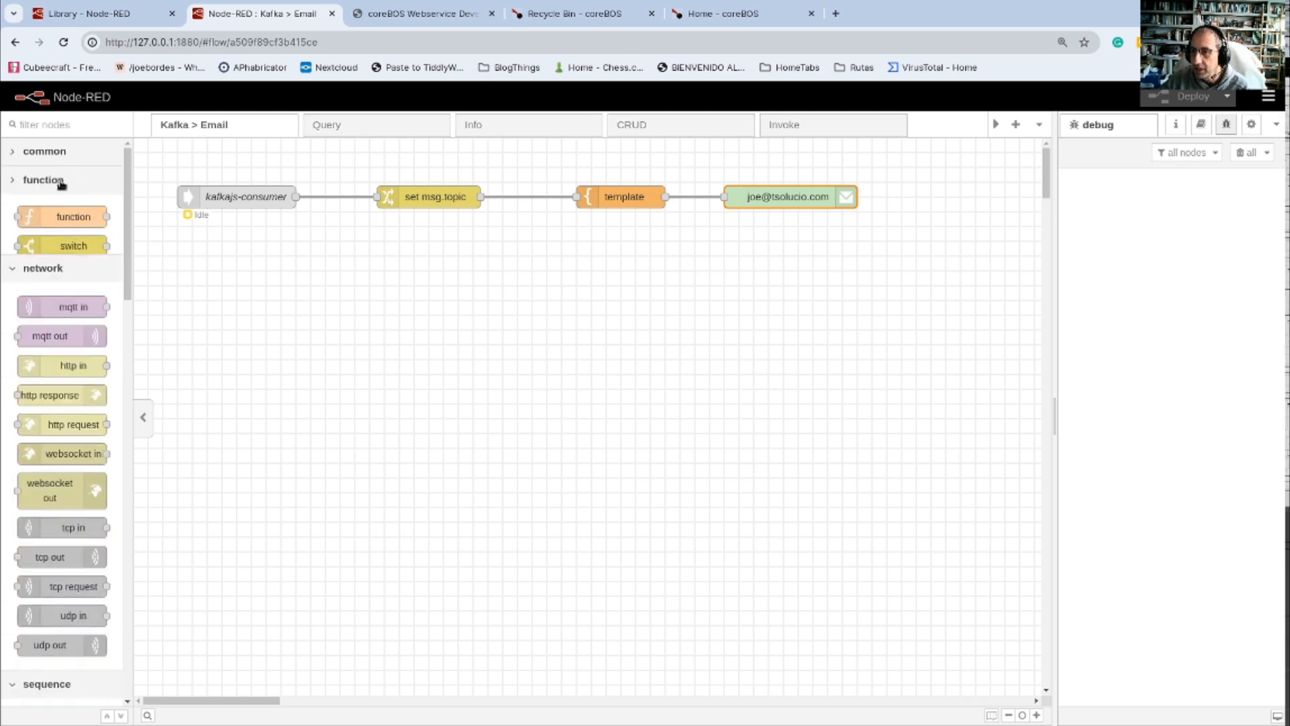
{"action": "left_click", "coordinate": [57, 209]}
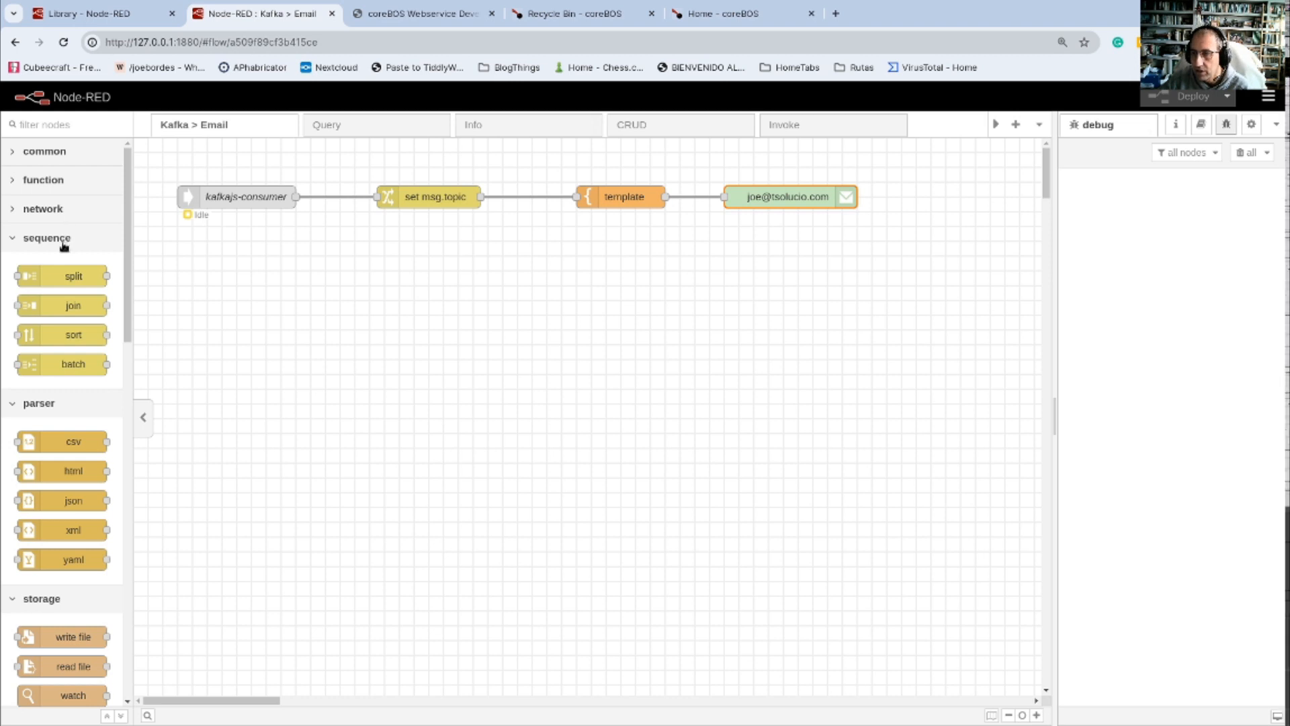
{"action": "left_click", "coordinate": [76, 241]}
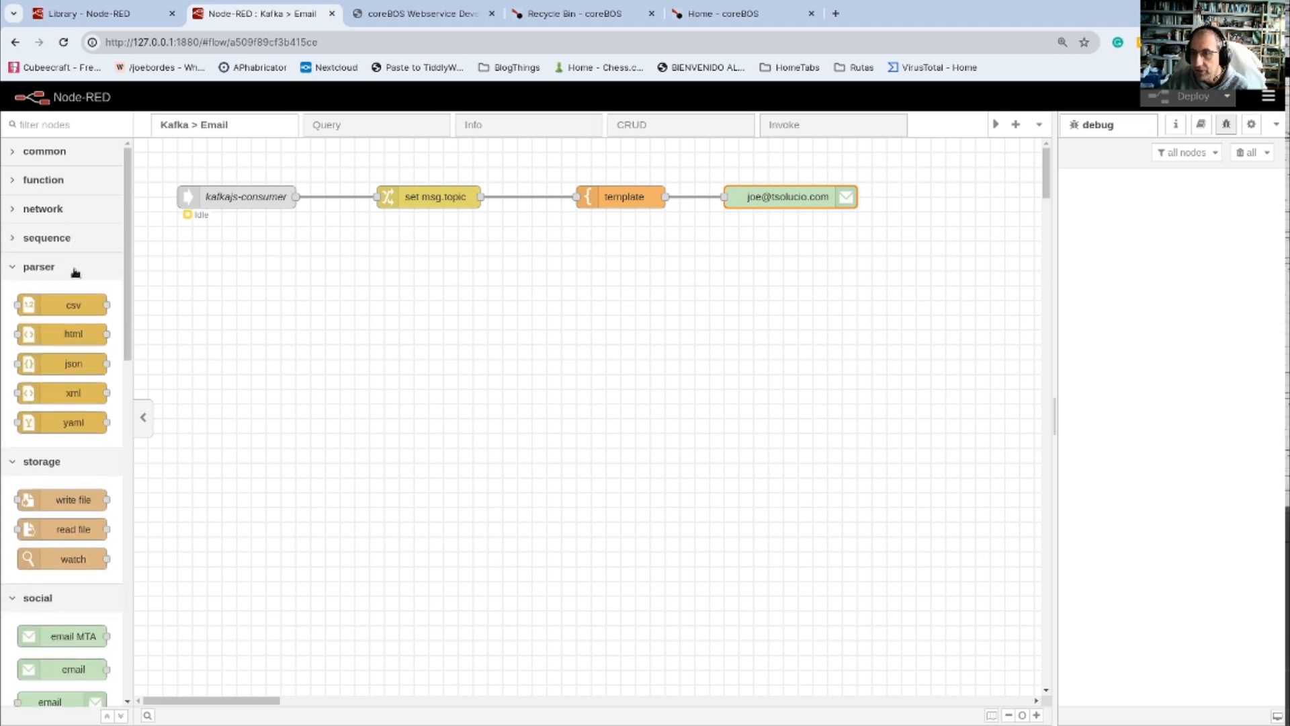
{"action": "left_click", "coordinate": [75, 270]}
{"action": "left_click", "coordinate": [70, 296]}
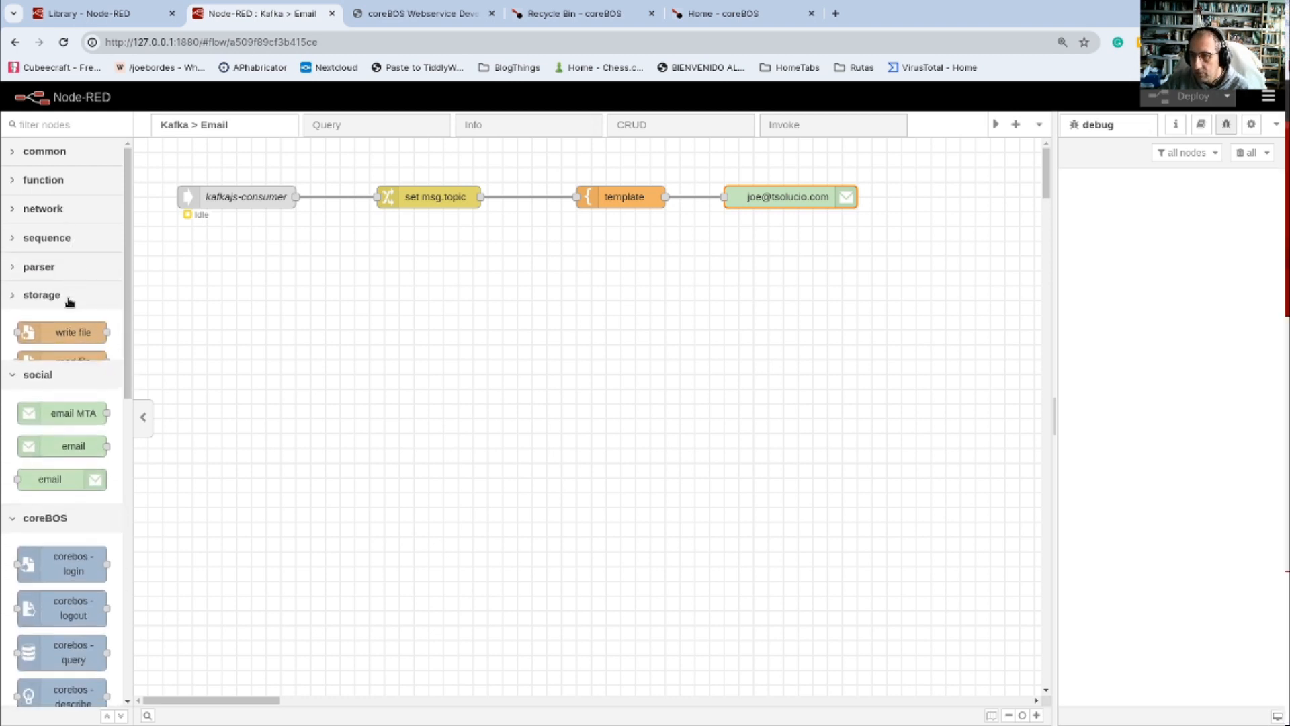
{"action": "left_click", "coordinate": [66, 325]}
Step: Examine the nodes available in the coreBOS palette category, from login through invoke
{"action": "scroll", "coordinate": [94, 295], "scroll_direction": "down", "scroll_amount": 3}
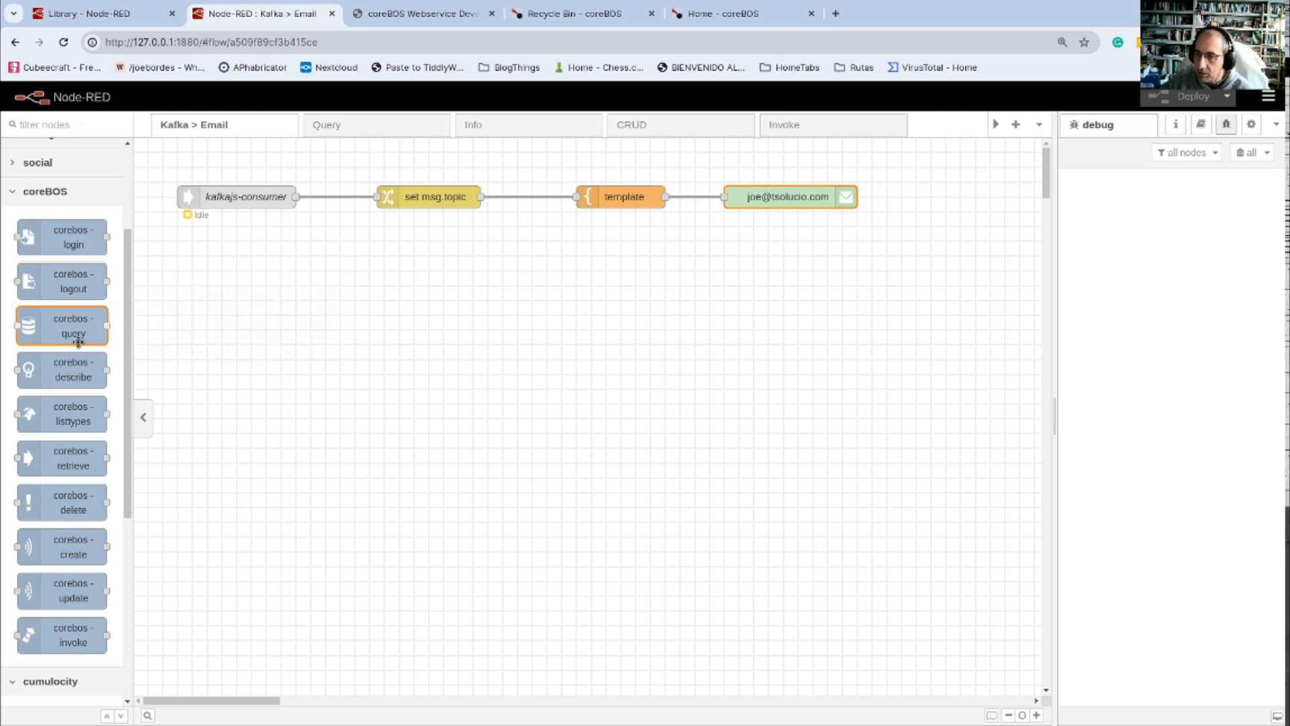
{"action": "mouse_move", "coordinate": [74, 236]}
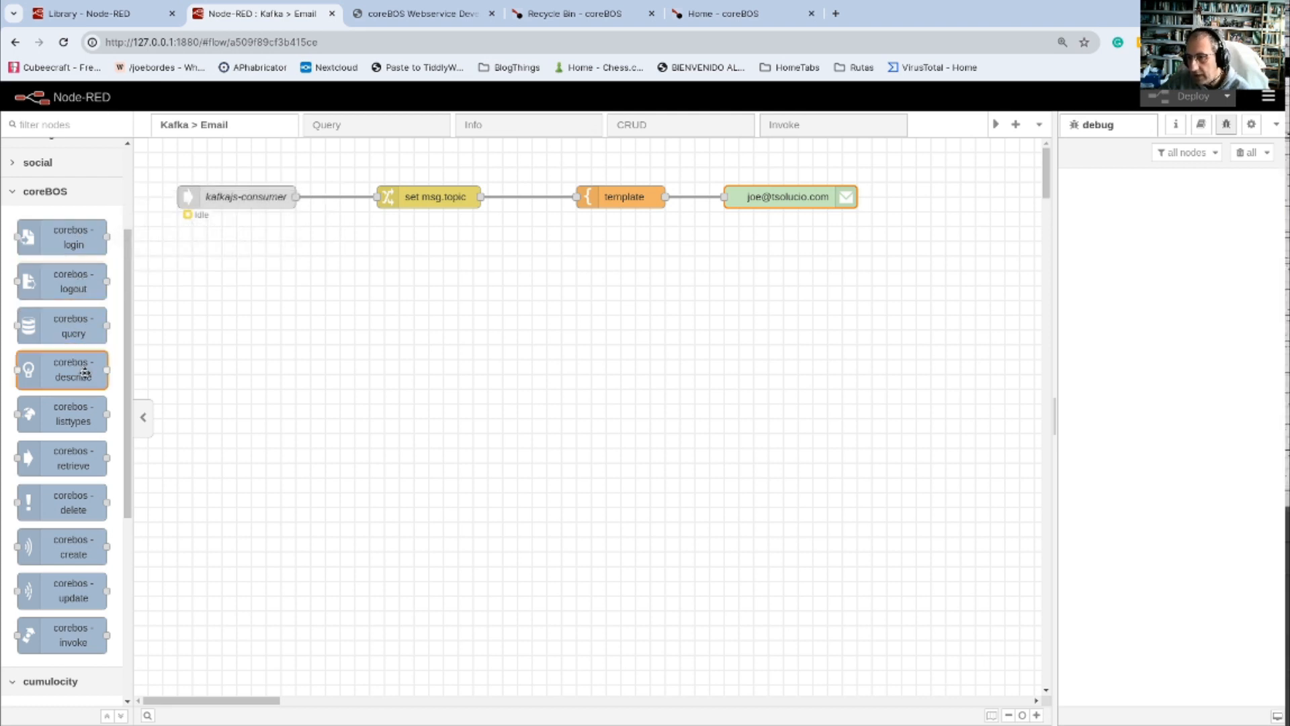
{"action": "mouse_move", "coordinate": [75, 396]}
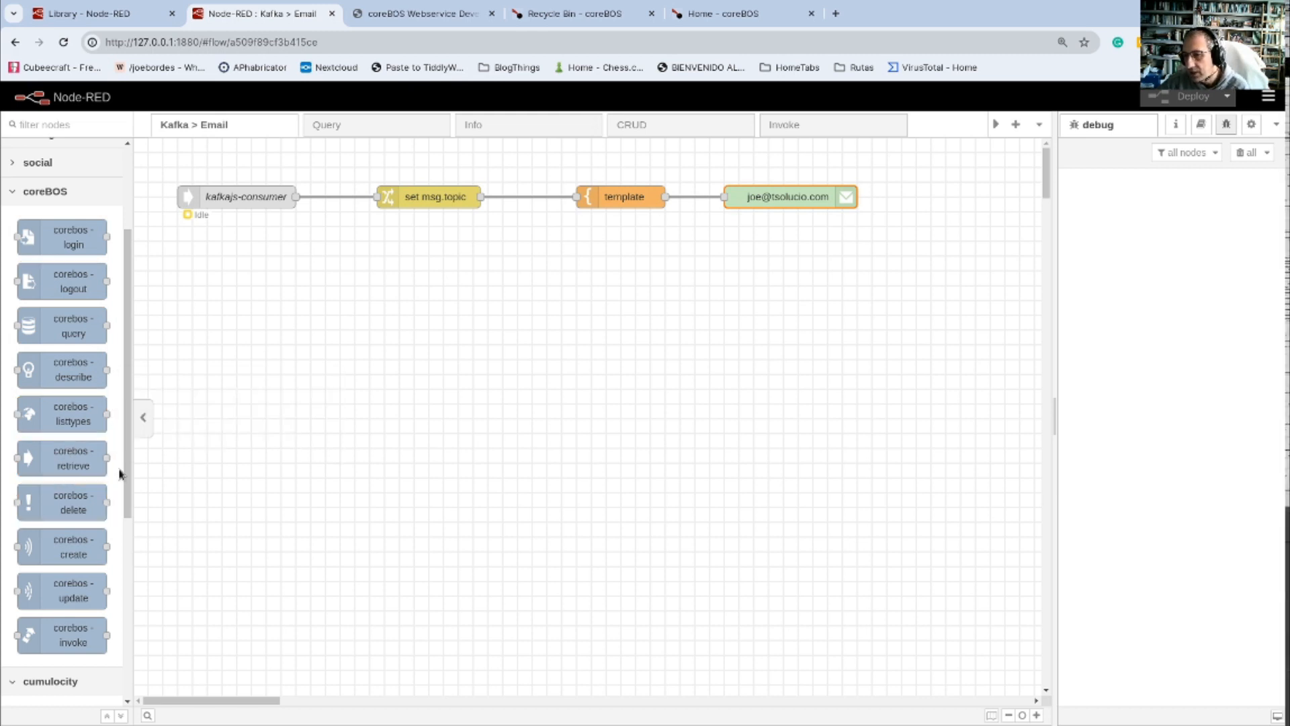
{"action": "scroll", "coordinate": [63, 441], "scroll_direction": "down", "scroll_amount": 1}
{"action": "scroll", "coordinate": [63, 442], "scroll_direction": "down", "scroll_amount": 1}
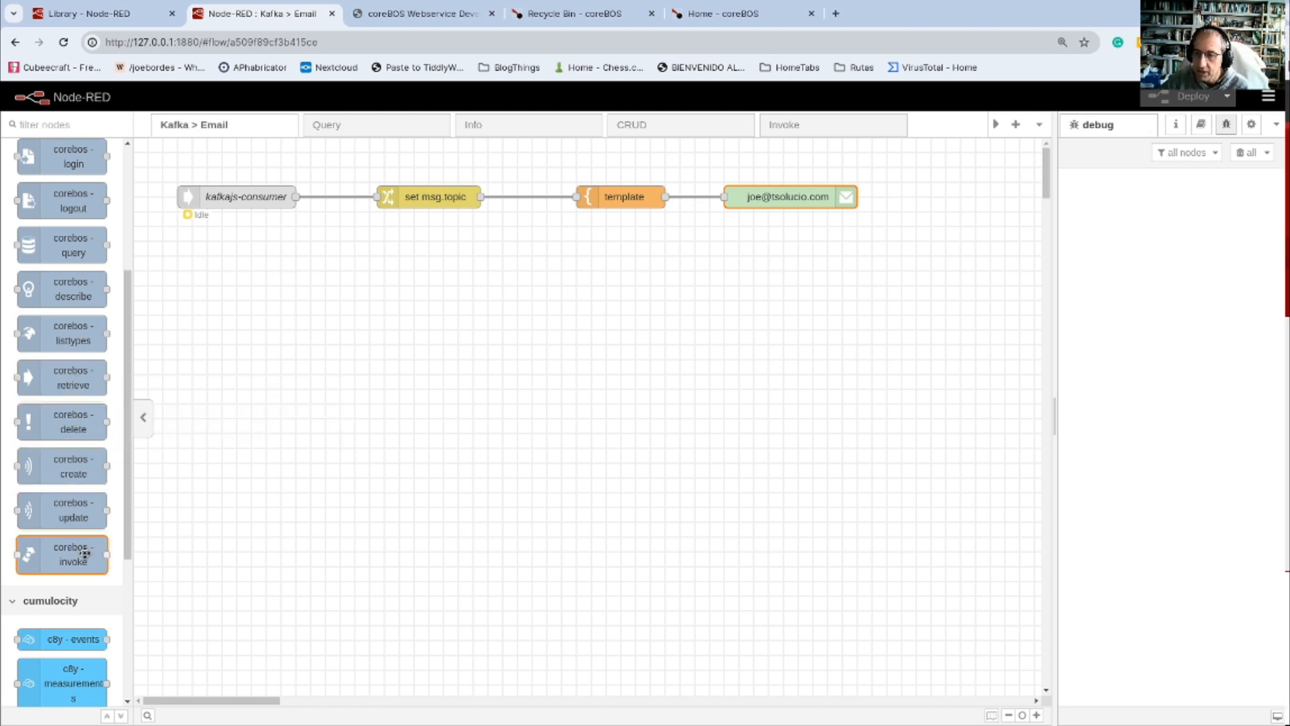
{"action": "mouse_move", "coordinate": [75, 567]}
{"action": "scroll", "coordinate": [76, 566], "scroll_direction": "down", "scroll_amount": 1}
{"action": "scroll", "coordinate": [87, 471], "scroll_direction": "up", "scroll_amount": 4}
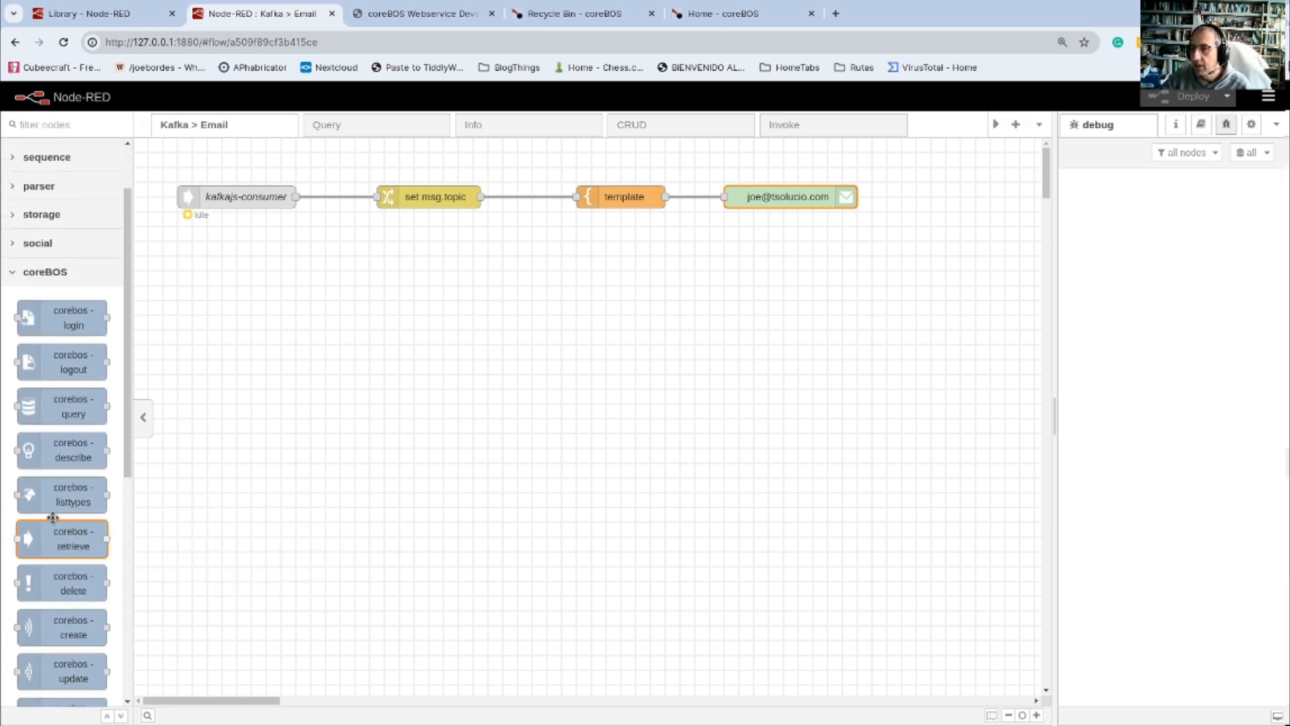
{"action": "scroll", "coordinate": [87, 343], "scroll_direction": "down", "scroll_amount": 3}
{"action": "scroll", "coordinate": [86, 345], "scroll_direction": "up", "scroll_amount": 1}
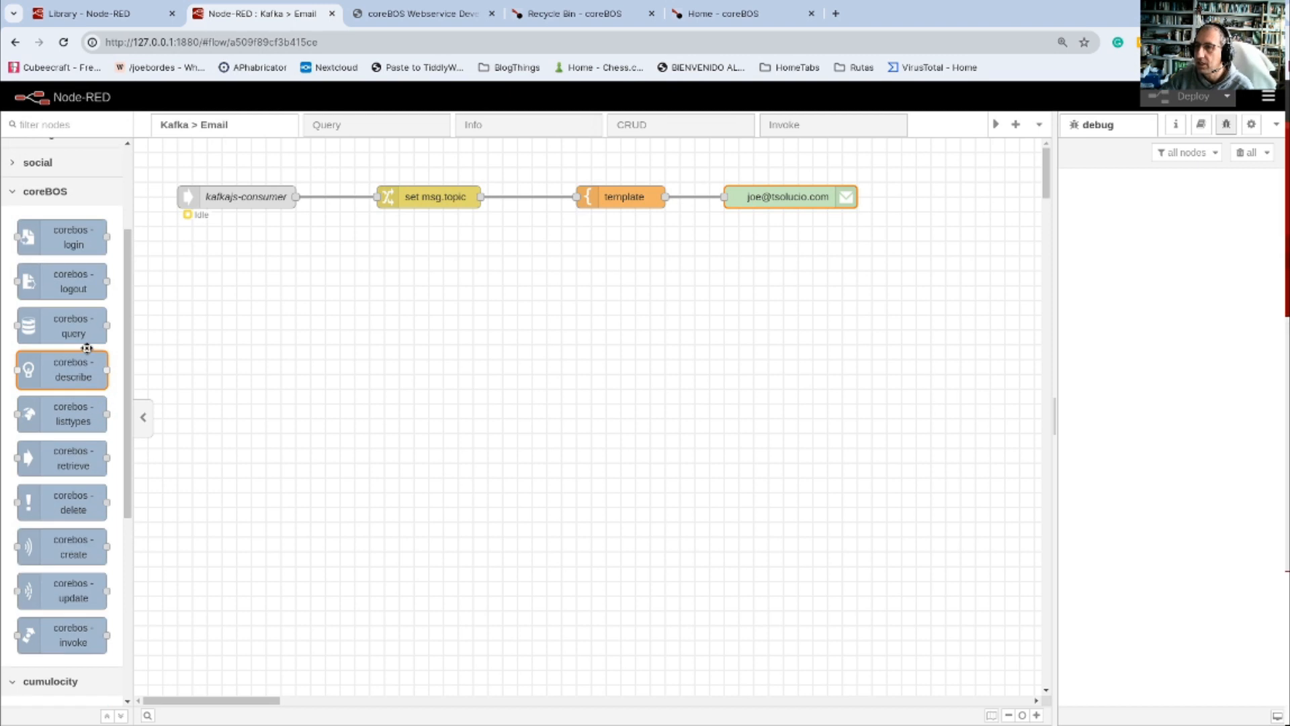
Step: Open the Query flow and read the description of the inject node in the common palette category
{"action": "left_click", "coordinate": [349, 126]}
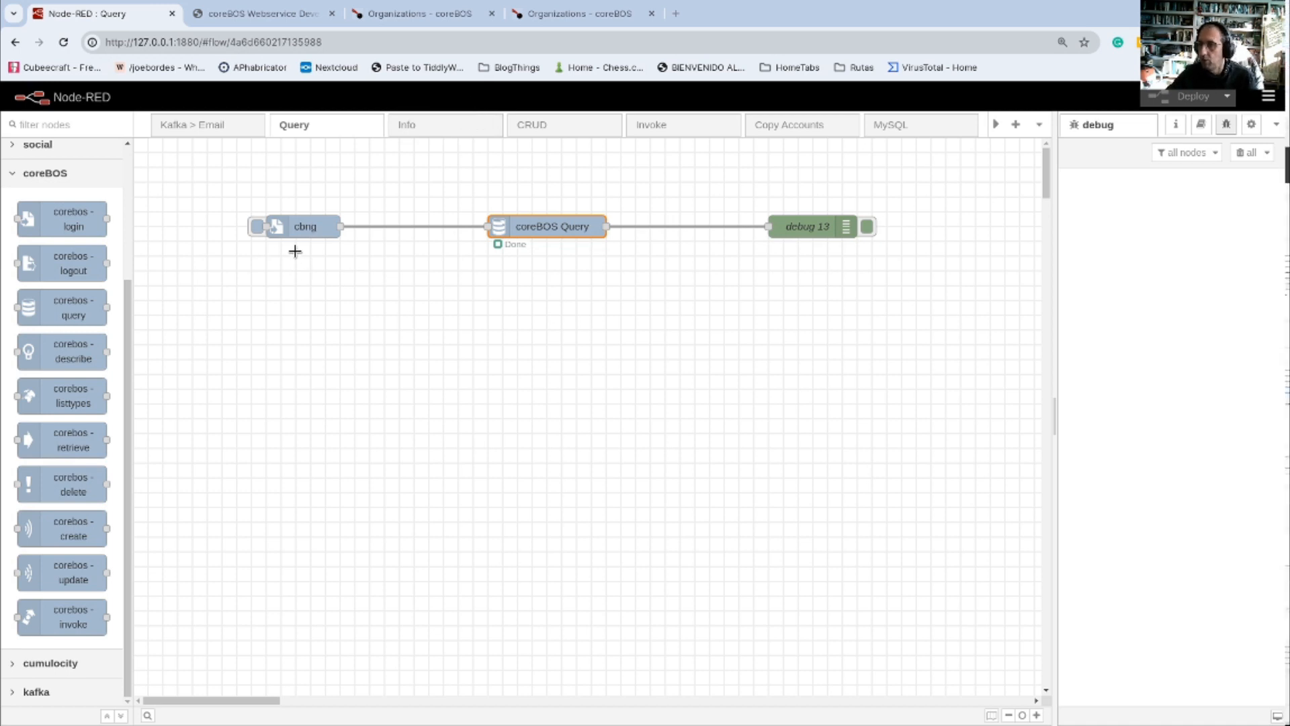
{"action": "left_click", "coordinate": [298, 225]}
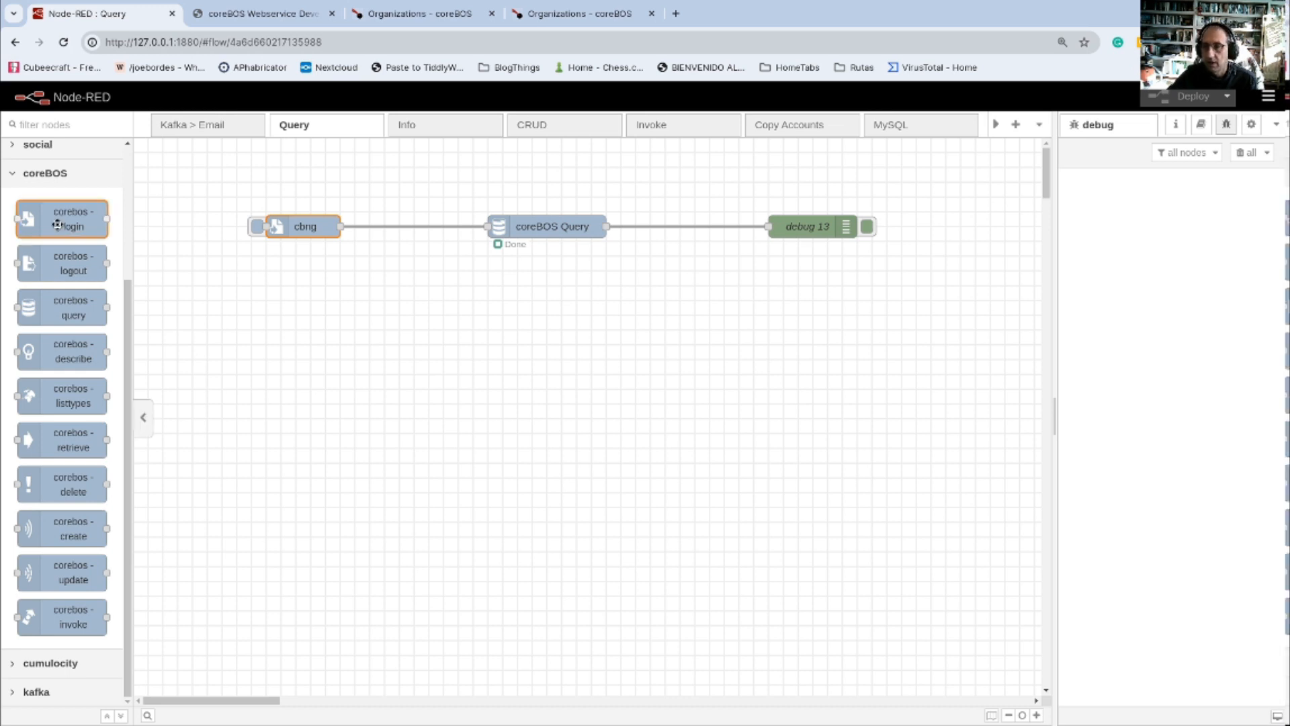
{"action": "scroll", "coordinate": [84, 290], "scroll_direction": "up", "scroll_amount": 5}
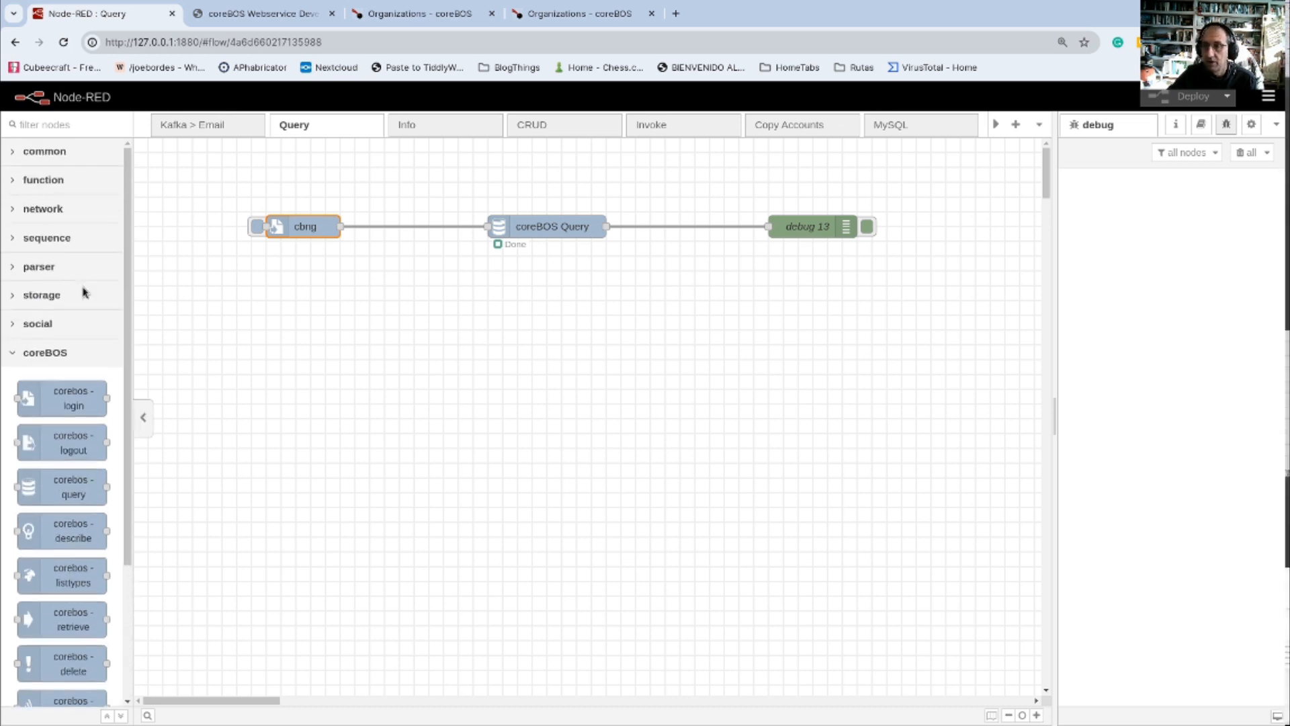
{"action": "left_click", "coordinate": [10, 153]}
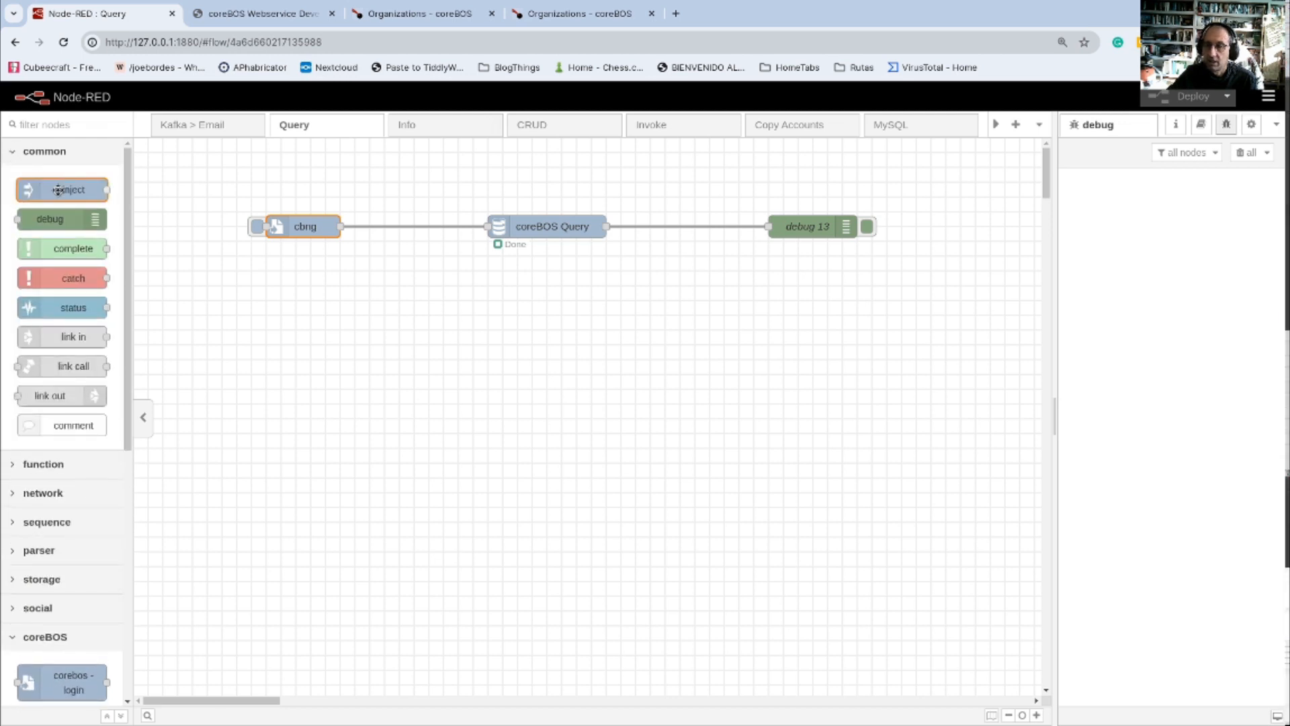
{"action": "mouse_move", "coordinate": [59, 190]}
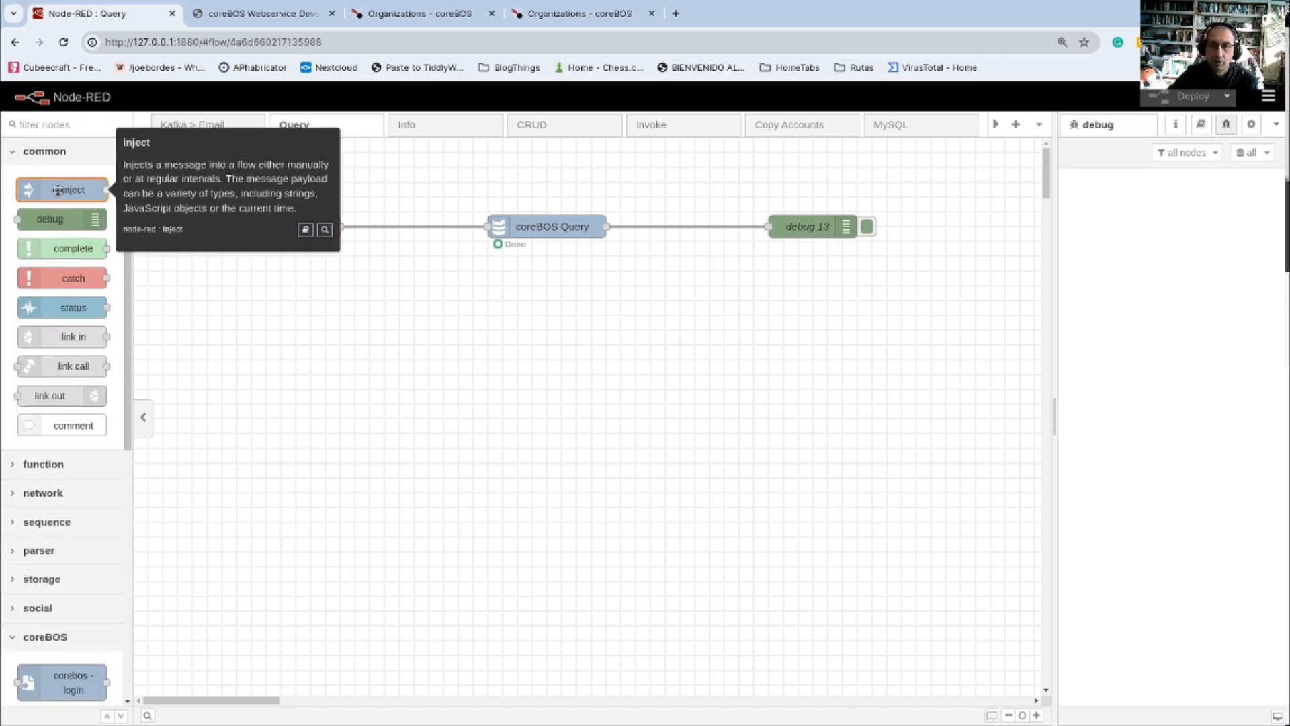
{"action": "left_click", "coordinate": [12, 154]}
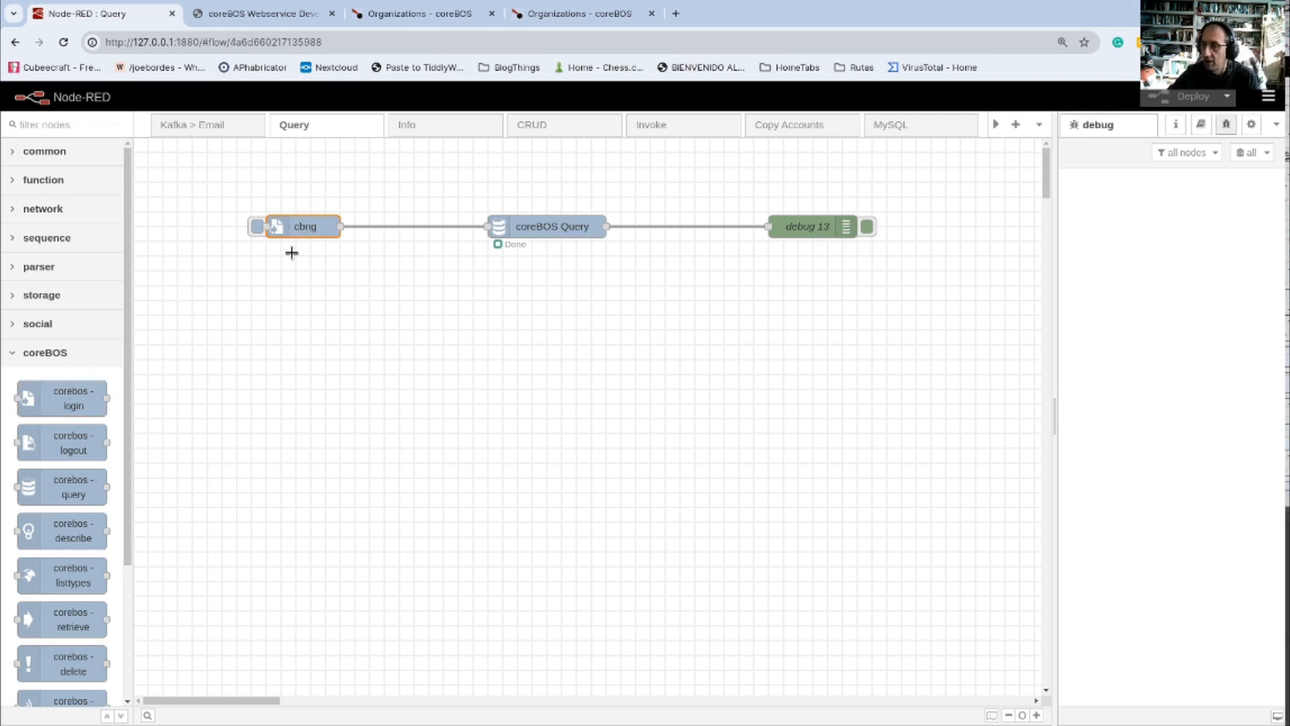
Step: Open the cbng login node and review the server address in its cbcreds configuration
{"action": "double_click", "coordinate": [304, 227]}
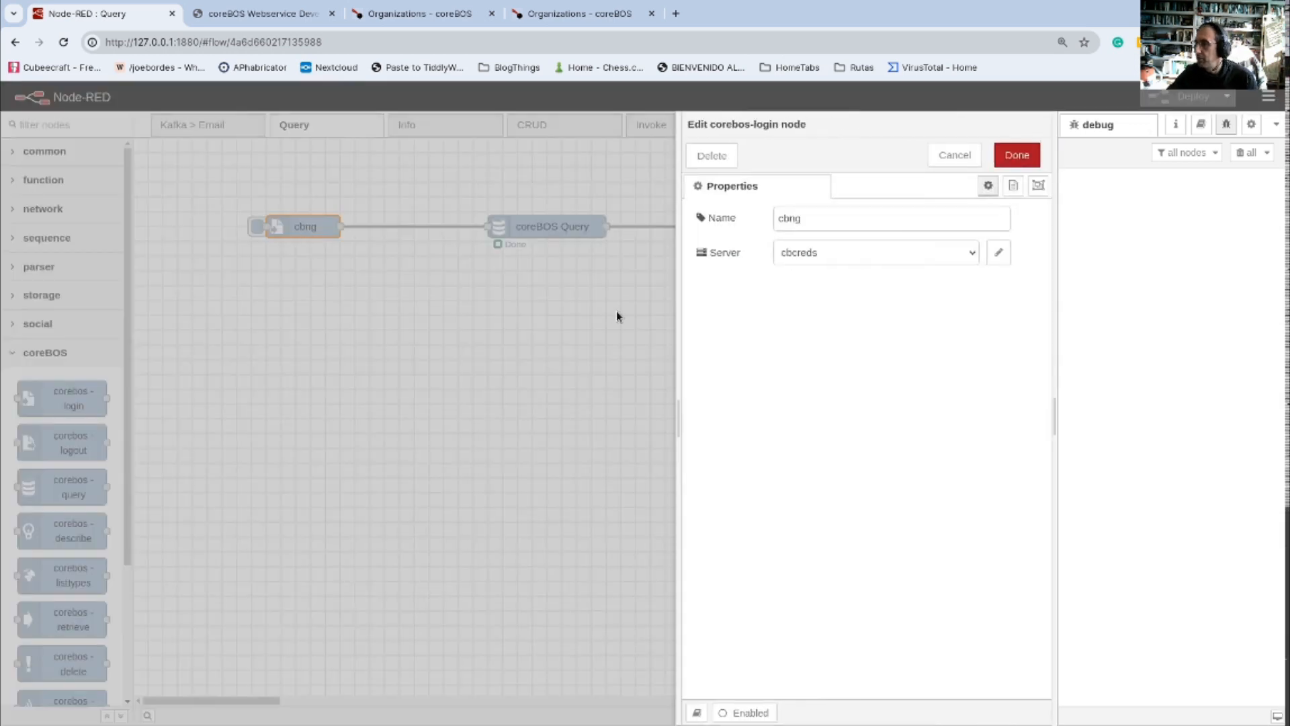
{"action": "left_click", "coordinate": [816, 219]}
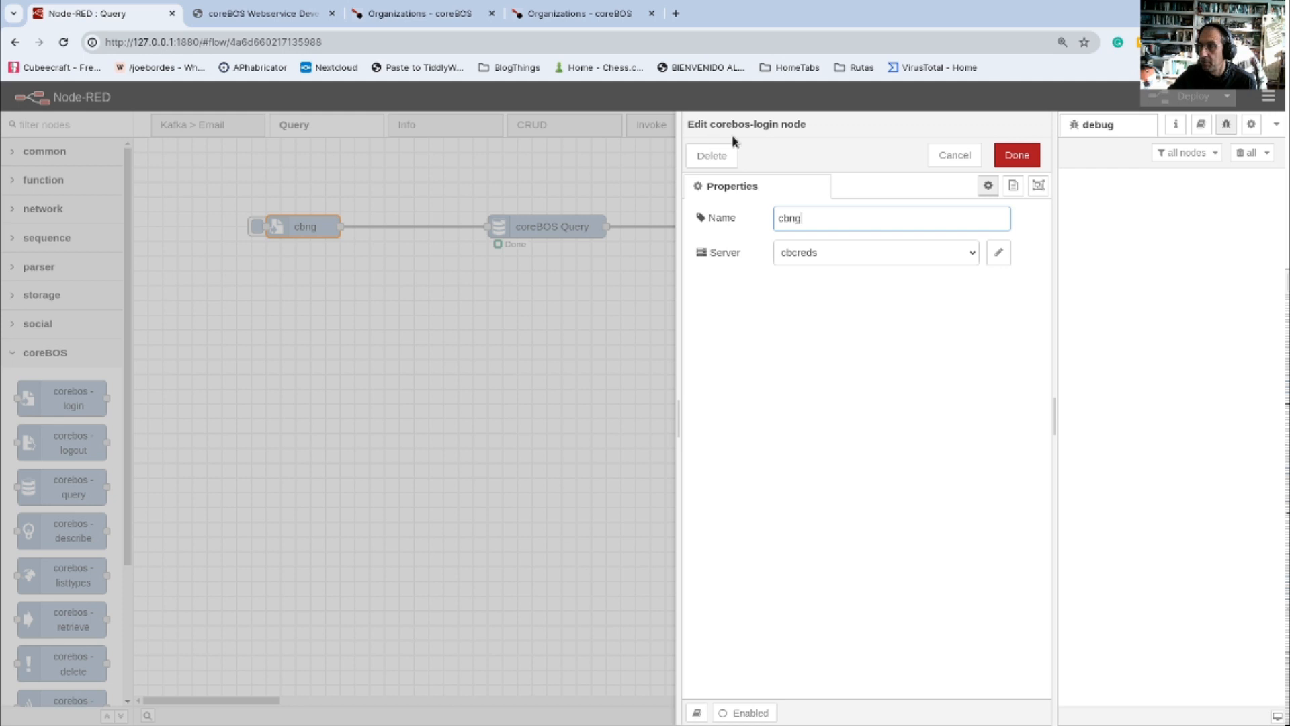
{"action": "left_click", "coordinate": [999, 253]}
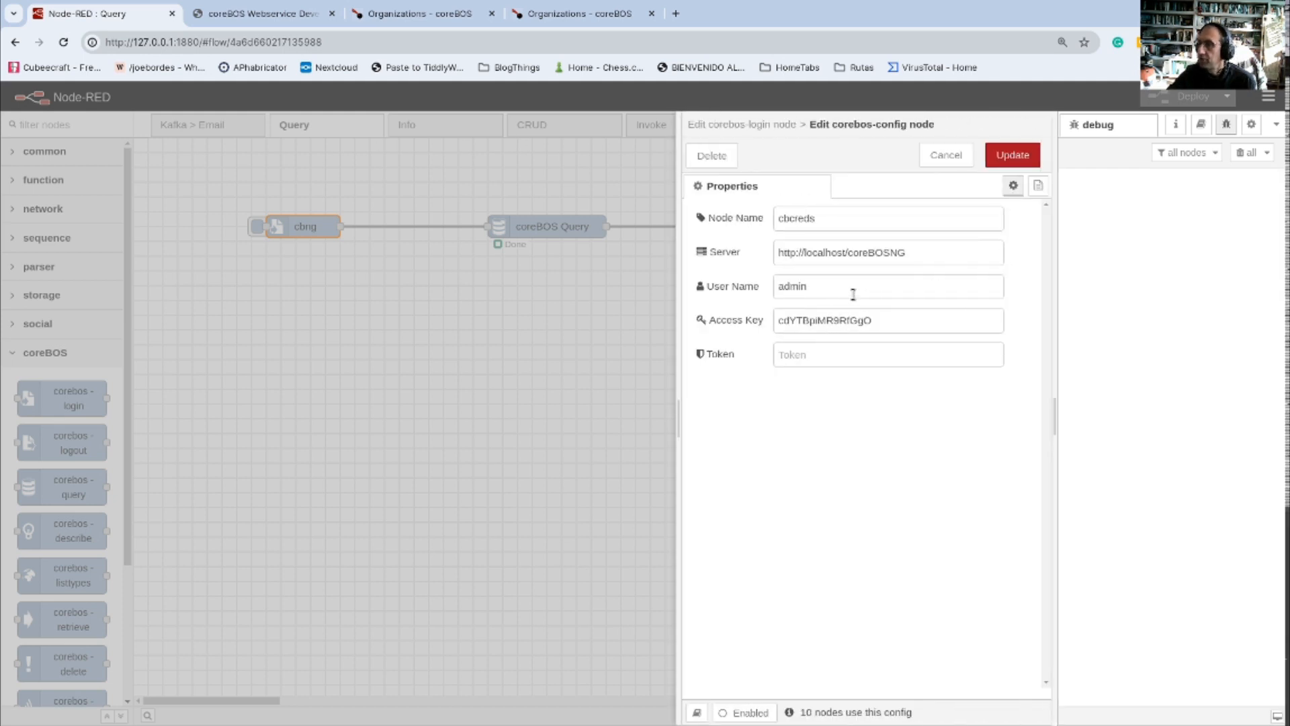
{"action": "double_click", "coordinate": [821, 253]}
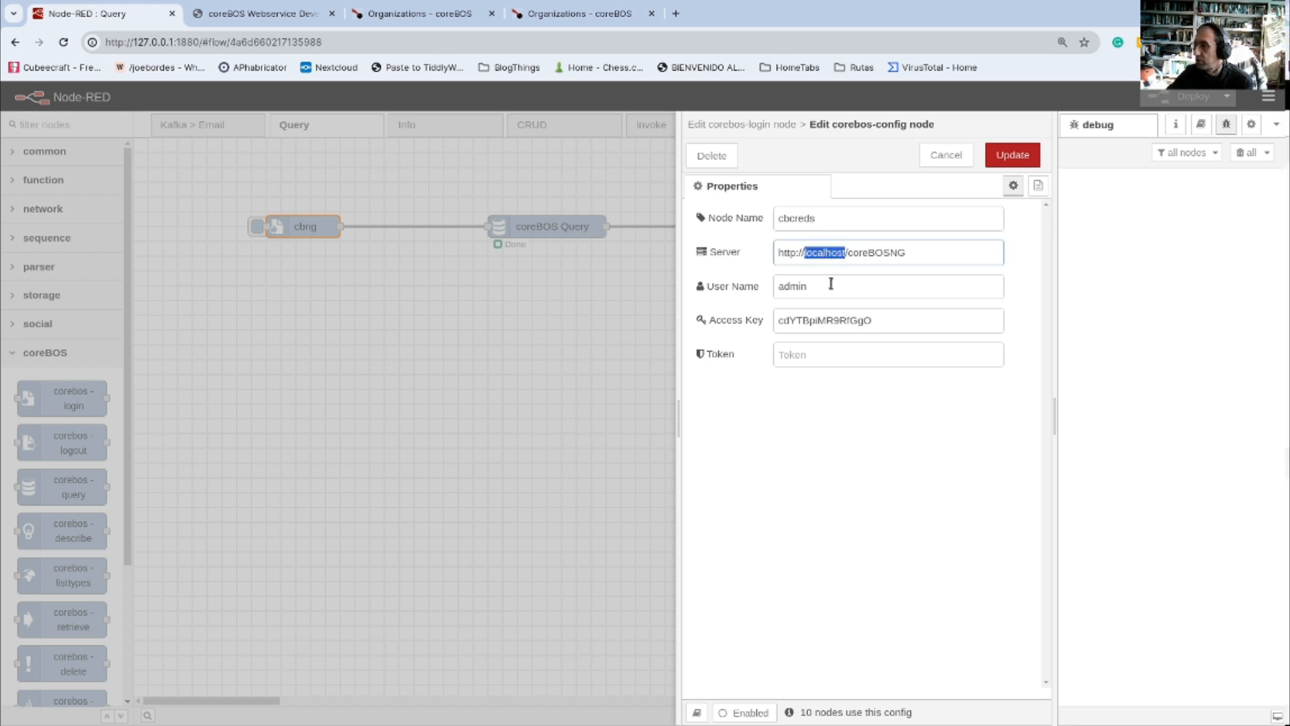
{"action": "double_click", "coordinate": [878, 252]}
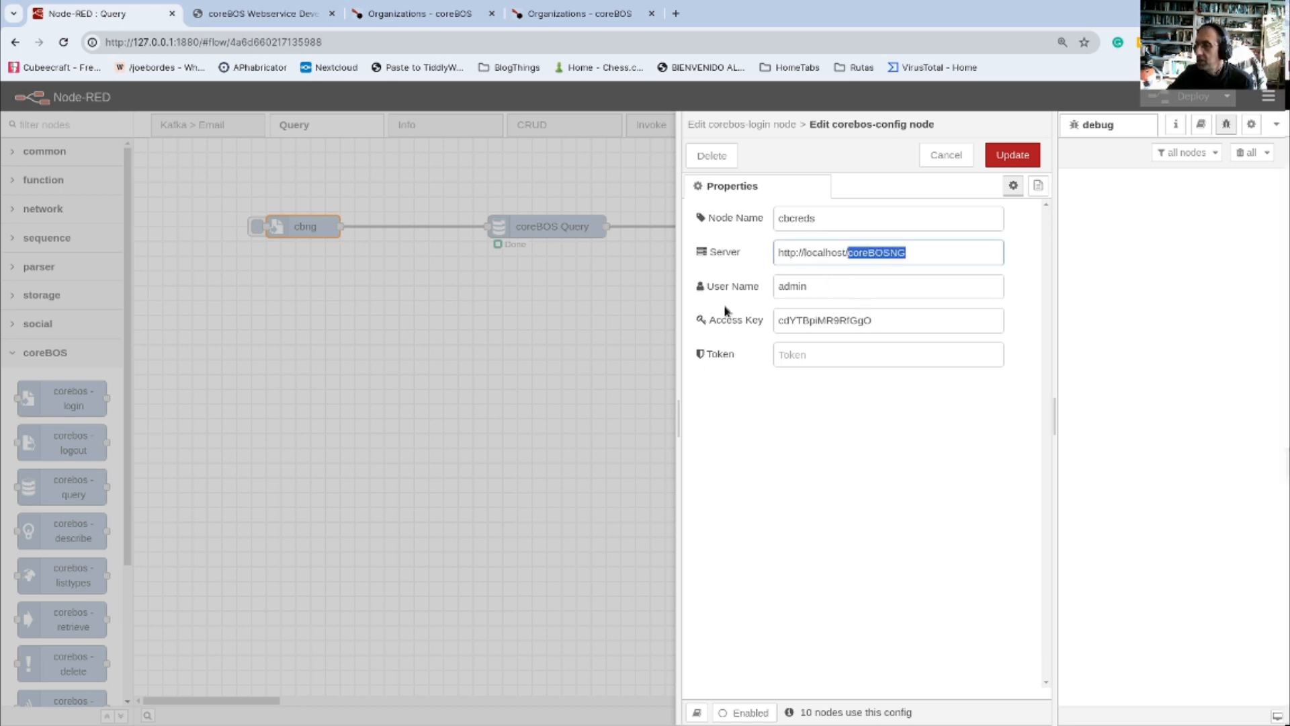
Step: Compare the configured server with the base URL of the coreBOS Organizations page, and close the login node's settings without saving
{"action": "left_click", "coordinate": [403, 14]}
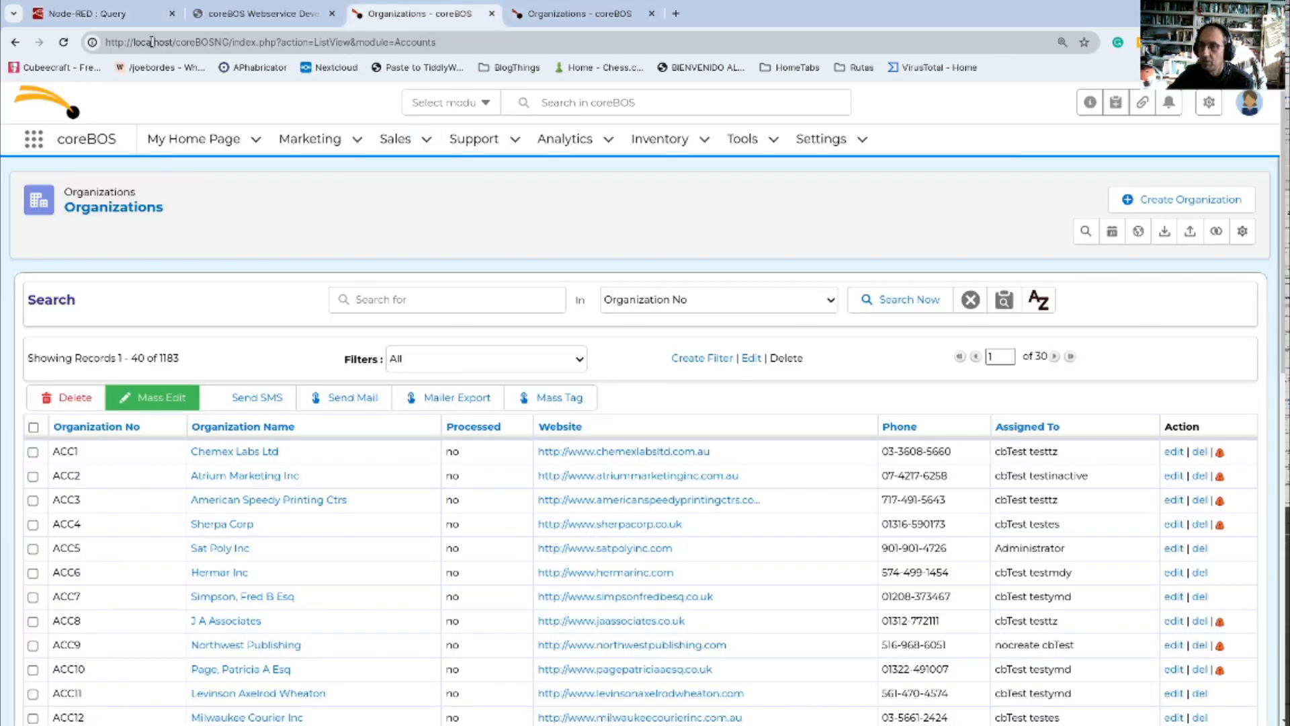
{"action": "left_click_drag", "start_coordinate": [106, 42], "coordinate": [230, 127]}
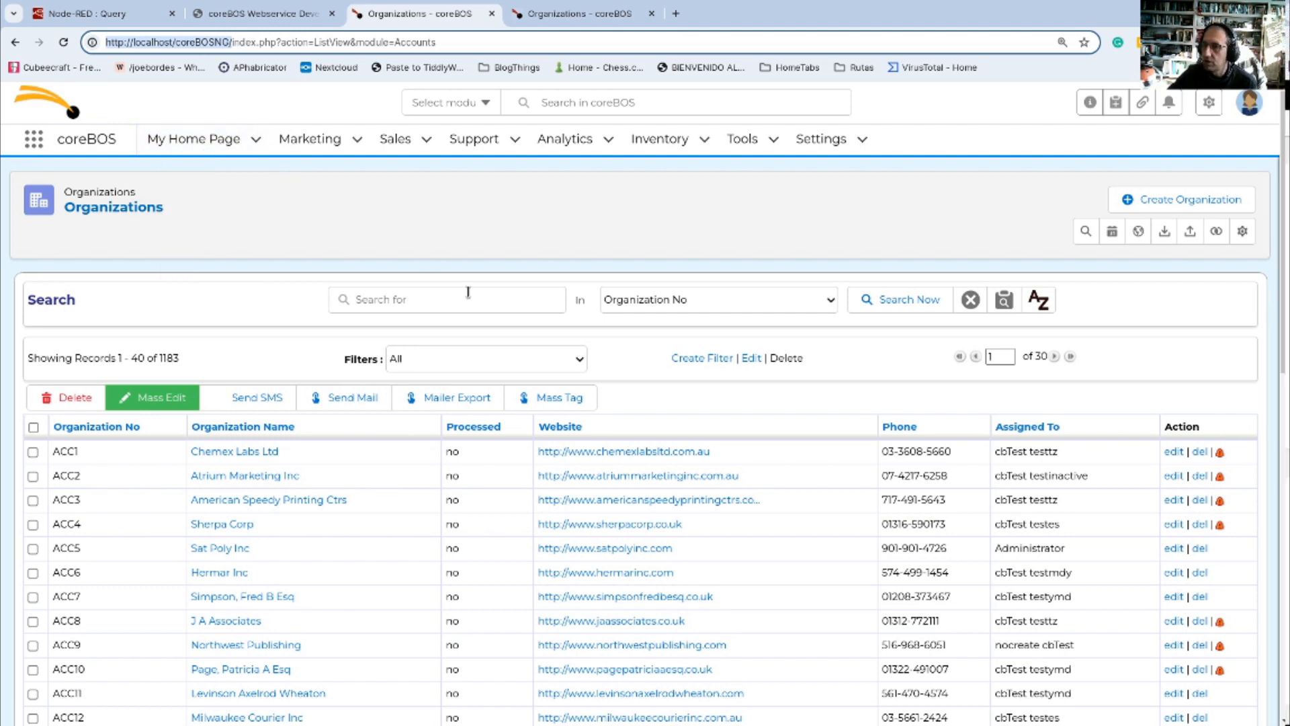
{"action": "left_click", "coordinate": [384, 233]}
{"action": "left_click", "coordinate": [117, 15]}
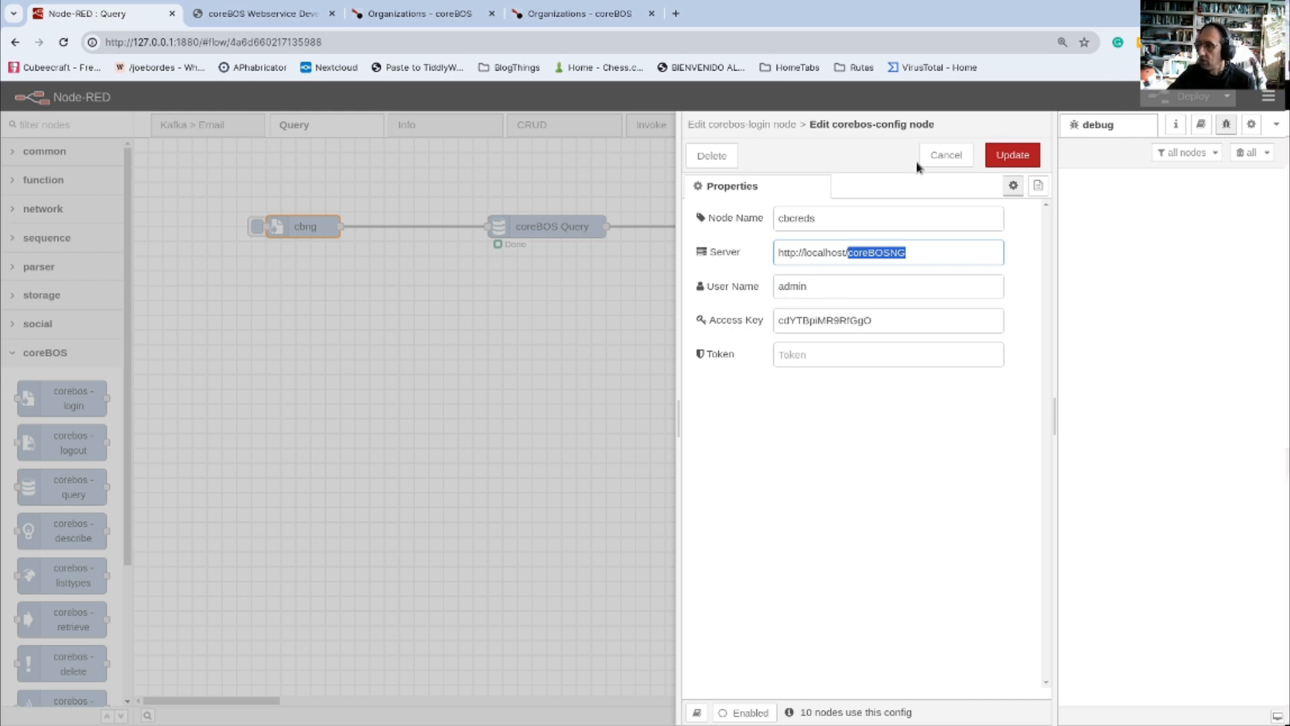
{"action": "left_click", "coordinate": [944, 156]}
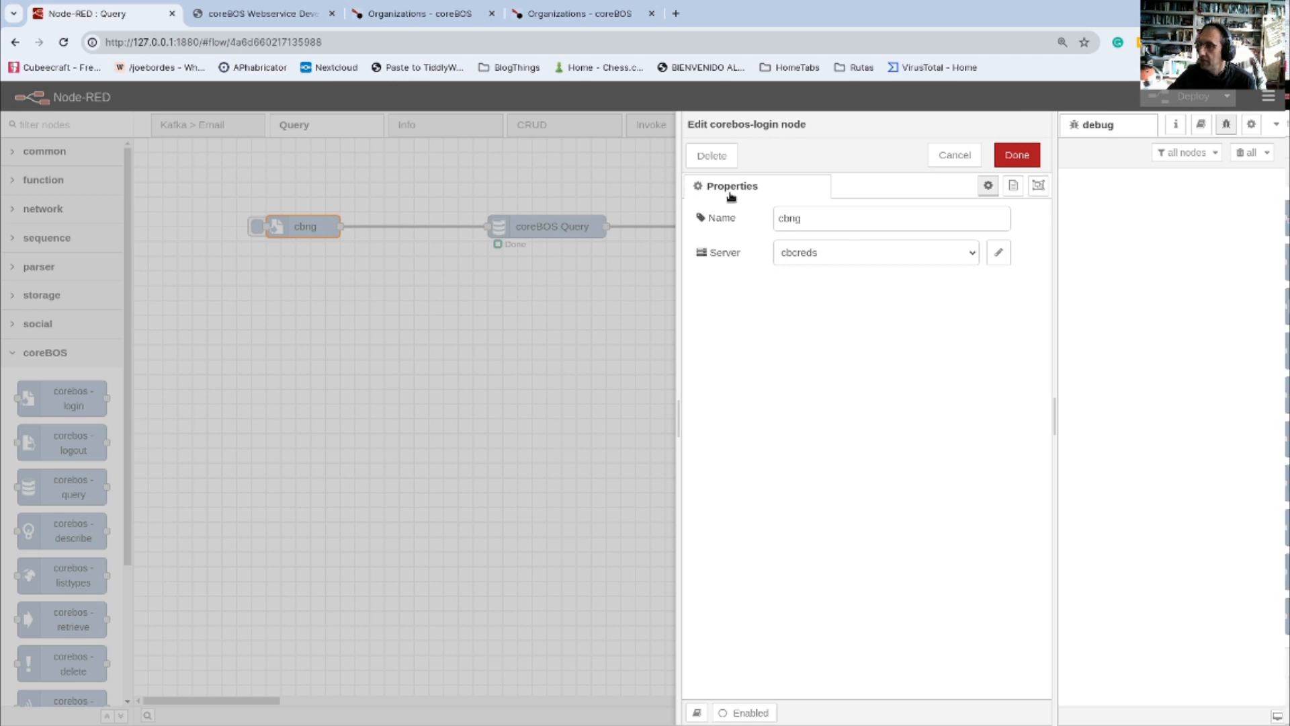
{"action": "left_click", "coordinate": [956, 156]}
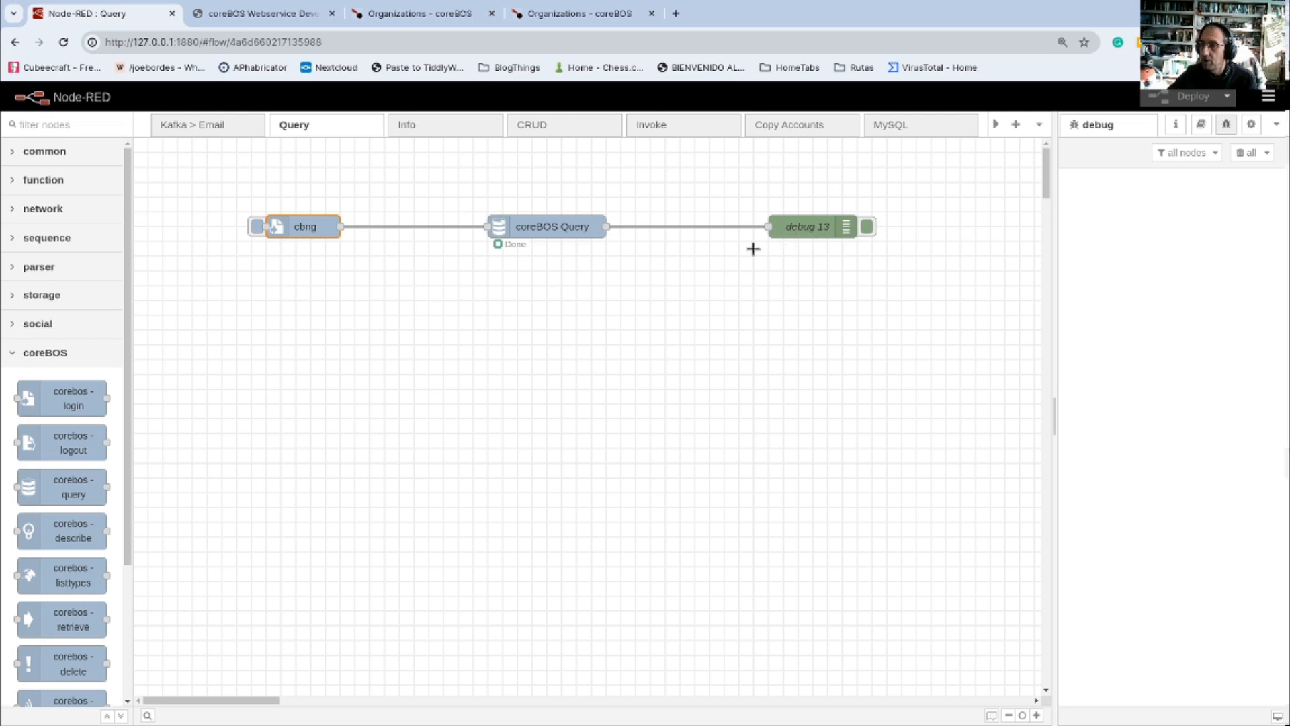
Step: Move the debug 13 node below the coreBOS Query node and wire the cbng login node's output to it
{"action": "left_click_drag", "start_coordinate": [813, 232], "coordinate": [652, 408]}
{"action": "left_click_drag", "start_coordinate": [341, 226], "coordinate": [607, 404]}
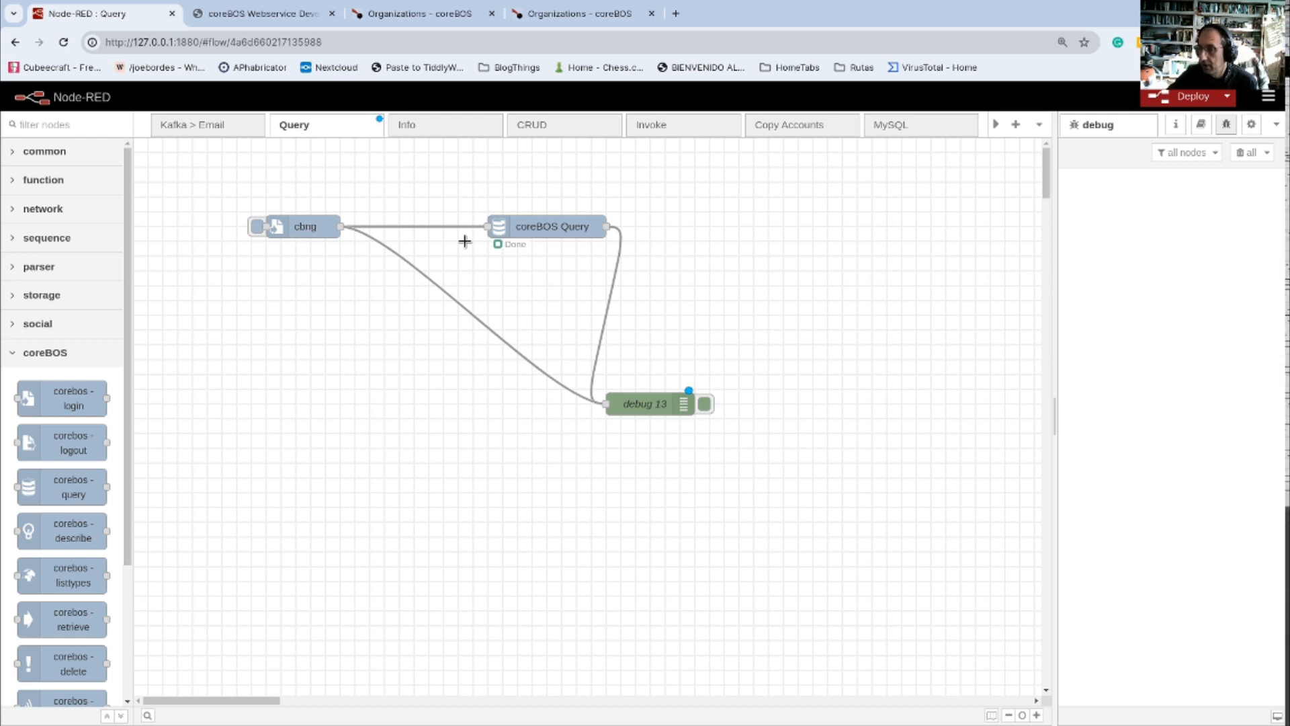
Step: Review the name and server selection of the cbng login node, and close its settings
{"action": "left_click", "coordinate": [311, 226]}
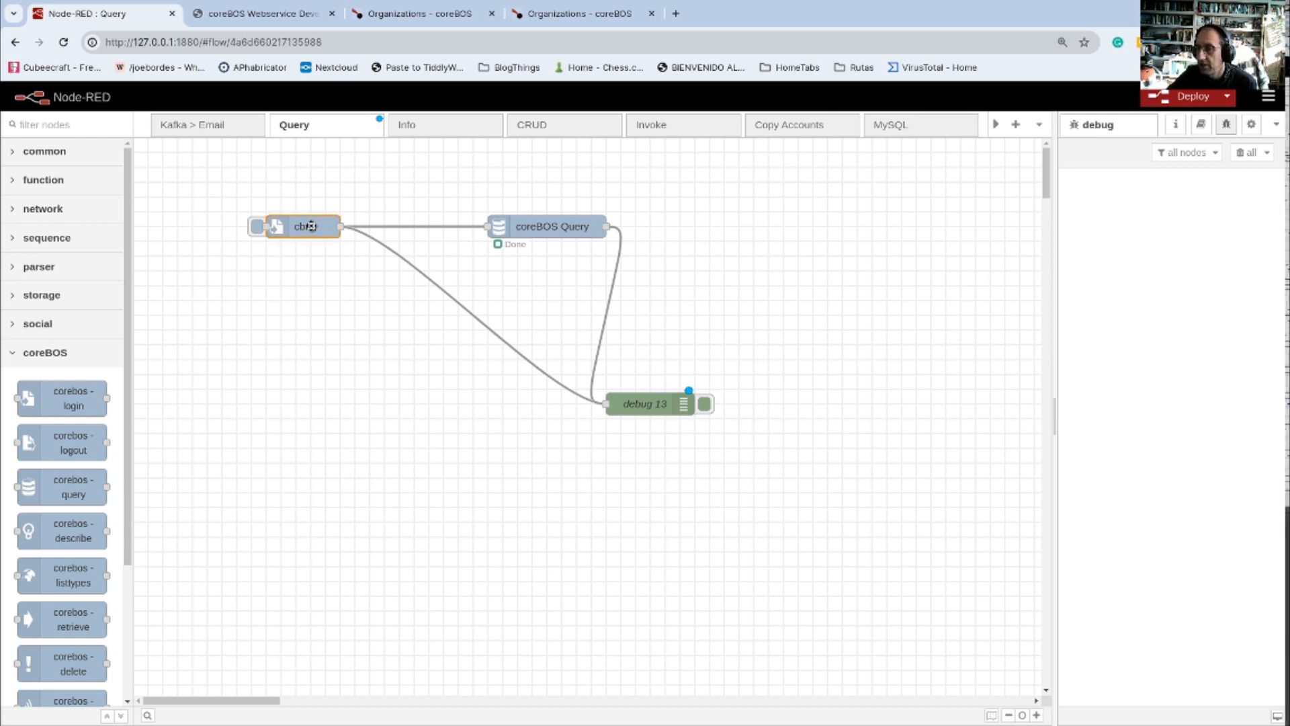
{"action": "double_click", "coordinate": [311, 226]}
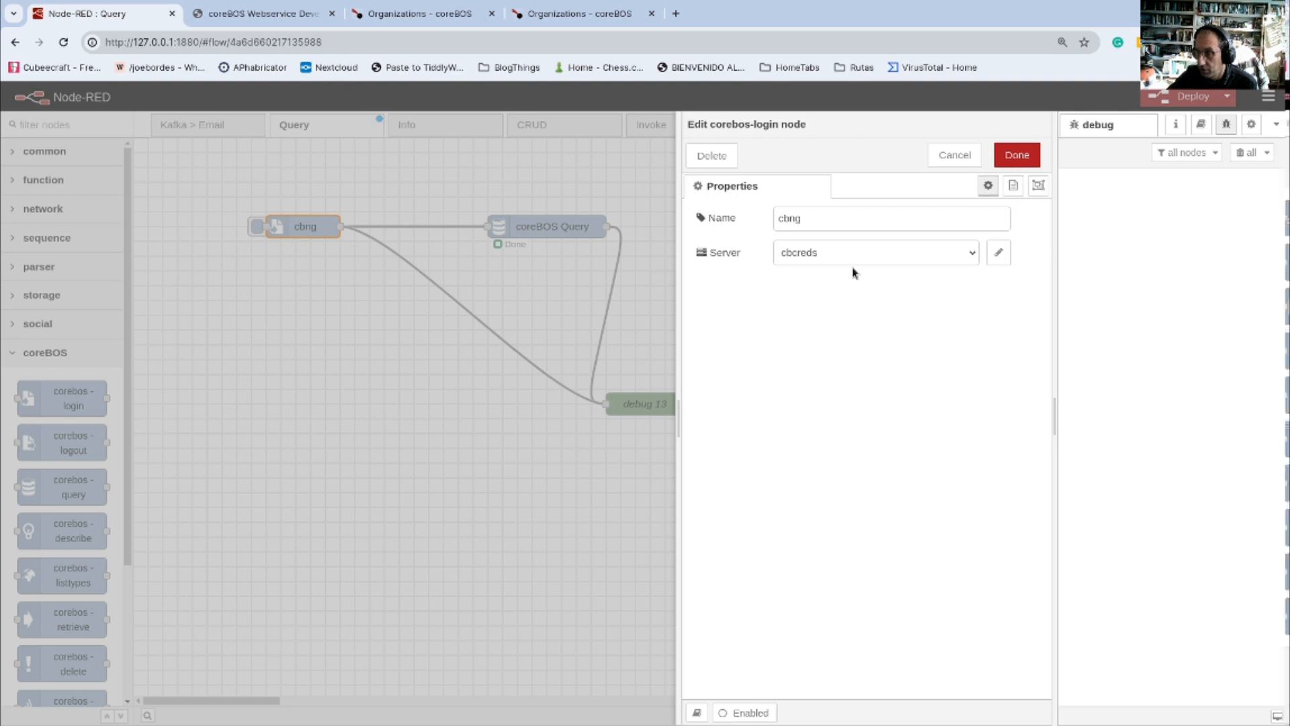
{"action": "left_click", "coordinate": [1018, 156]}
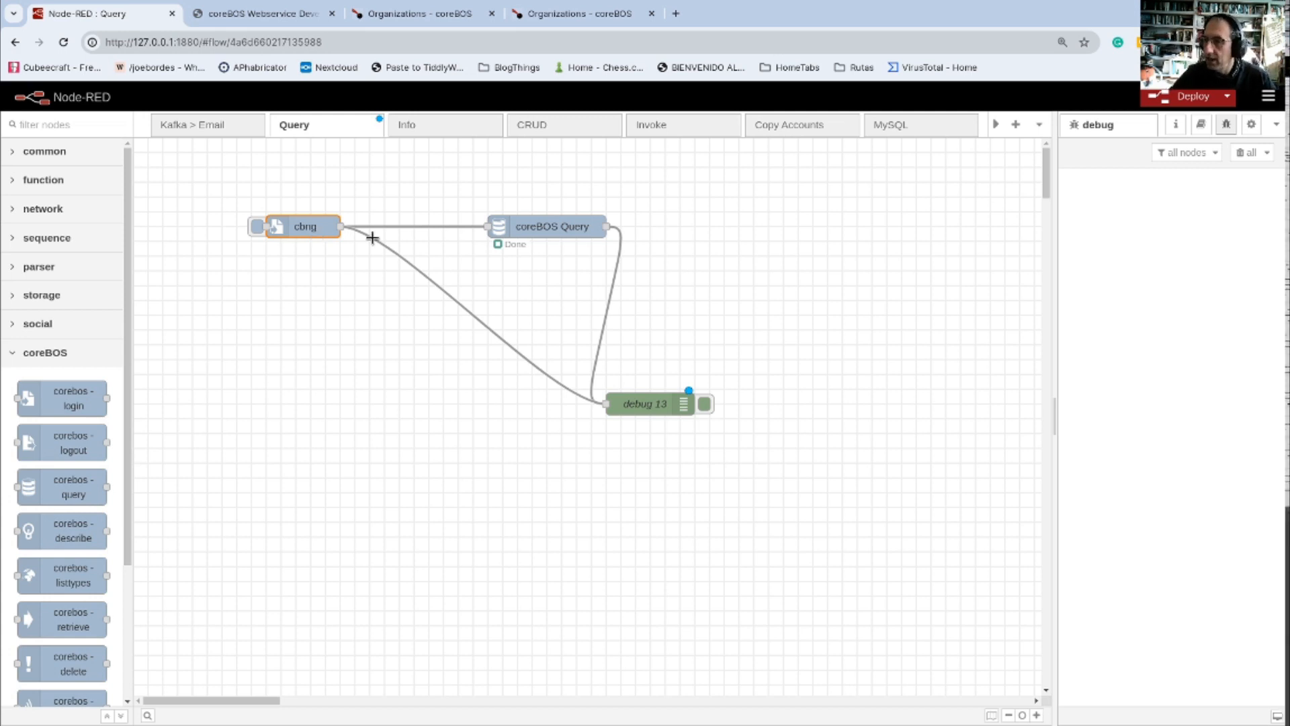
{"action": "double_click", "coordinate": [298, 226]}
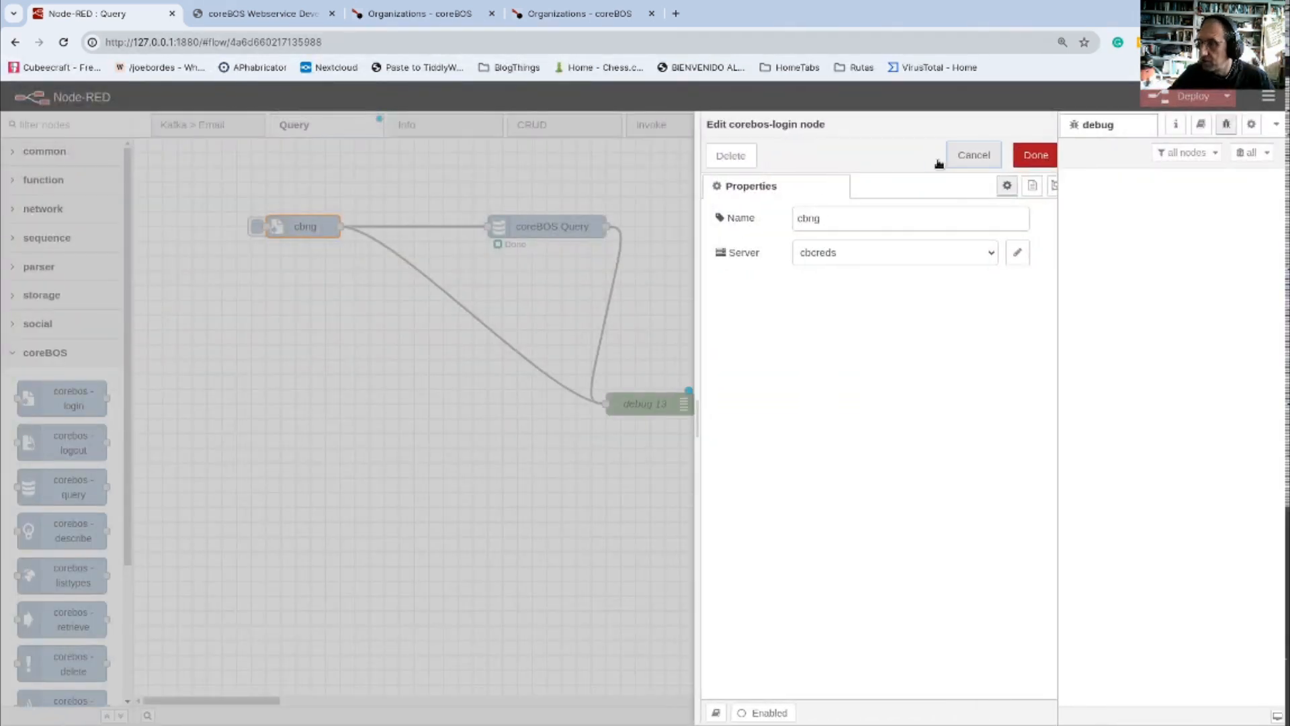
{"action": "left_click", "coordinate": [941, 160]}
Step: Review the connection name and full query text of the coreBOS Query node, and close it without saving
{"action": "double_click", "coordinate": [538, 226]}
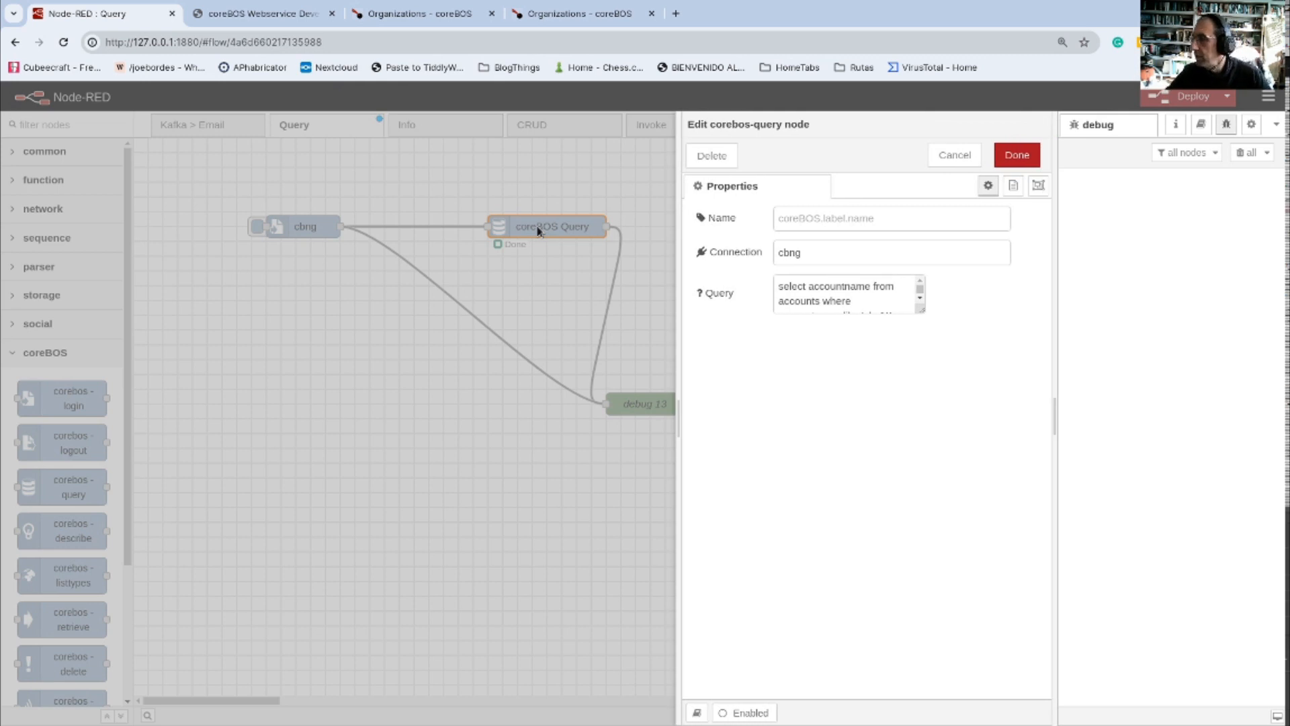
{"action": "double_click", "coordinate": [840, 254]}
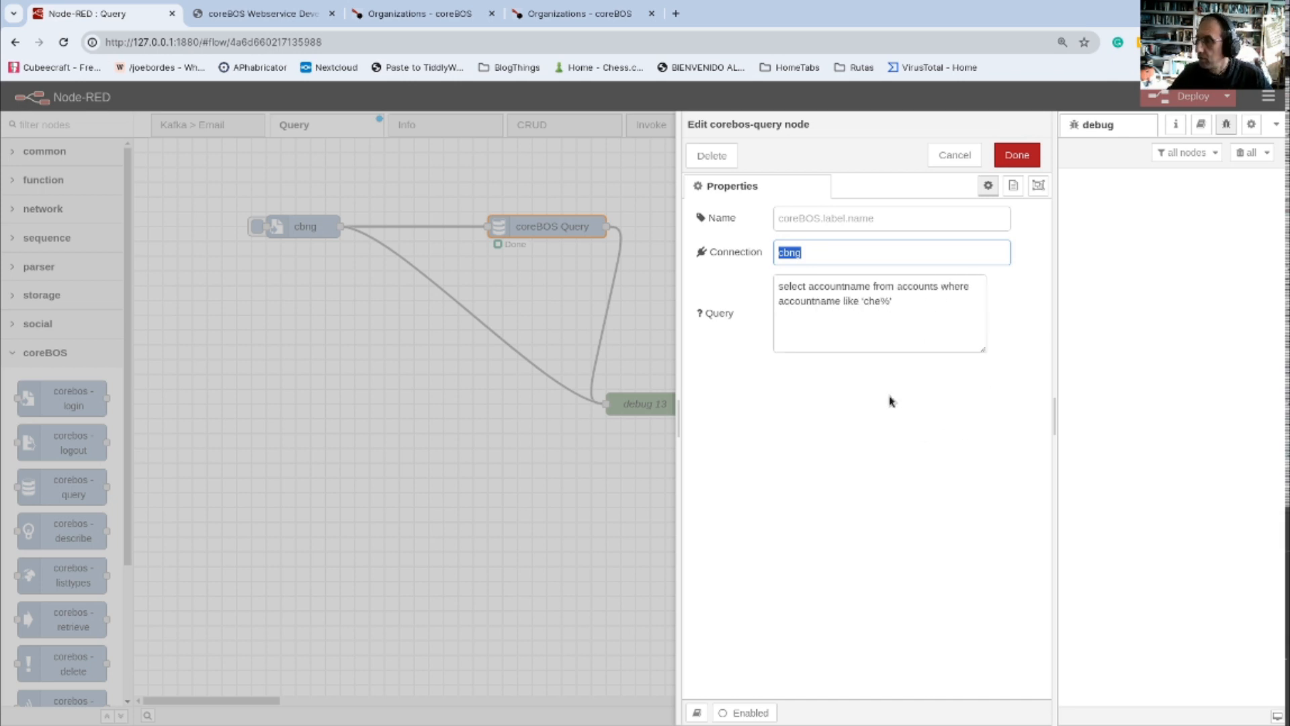
{"action": "left_click", "coordinate": [949, 162]}
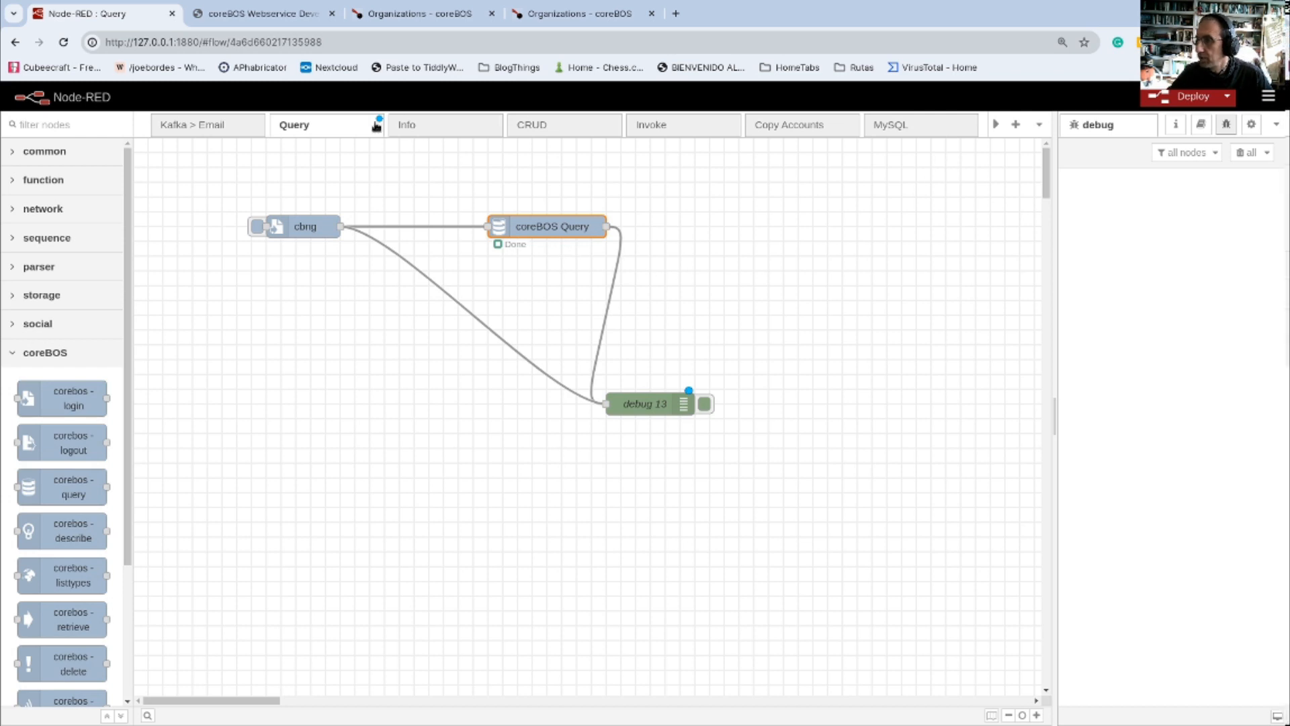
Step: Deploy the rewired flow and trigger it from the cbng login node
{"action": "left_click", "coordinate": [1193, 99]}
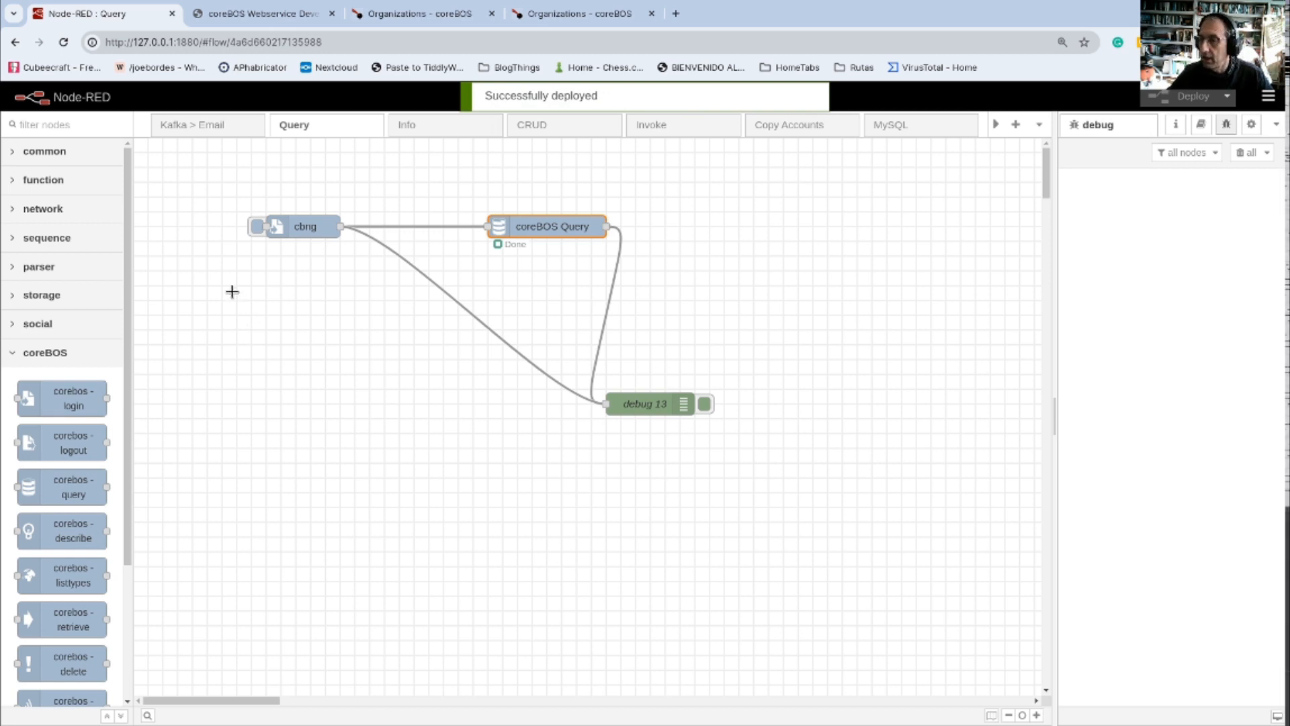
{"action": "left_click", "coordinate": [256, 228]}
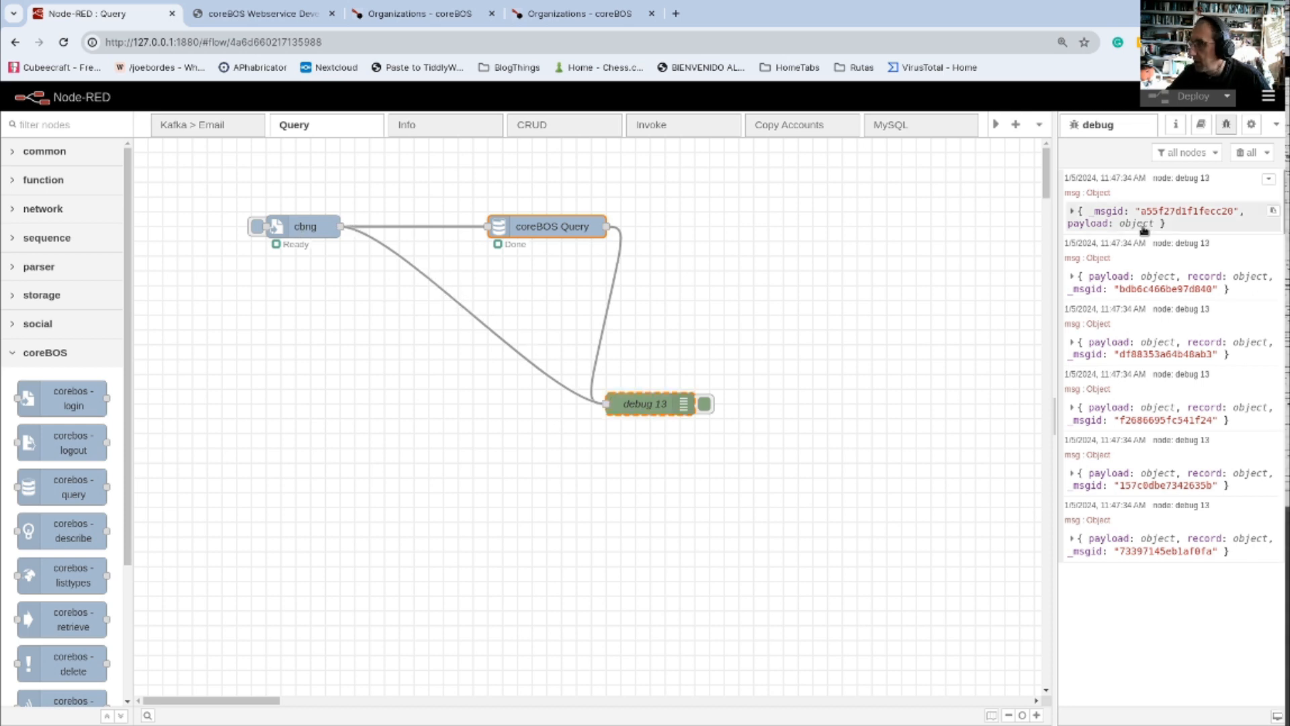
Step: Examine the corebos and cbng connection objects in the first debug message's payload
{"action": "left_click", "coordinate": [1074, 212]}
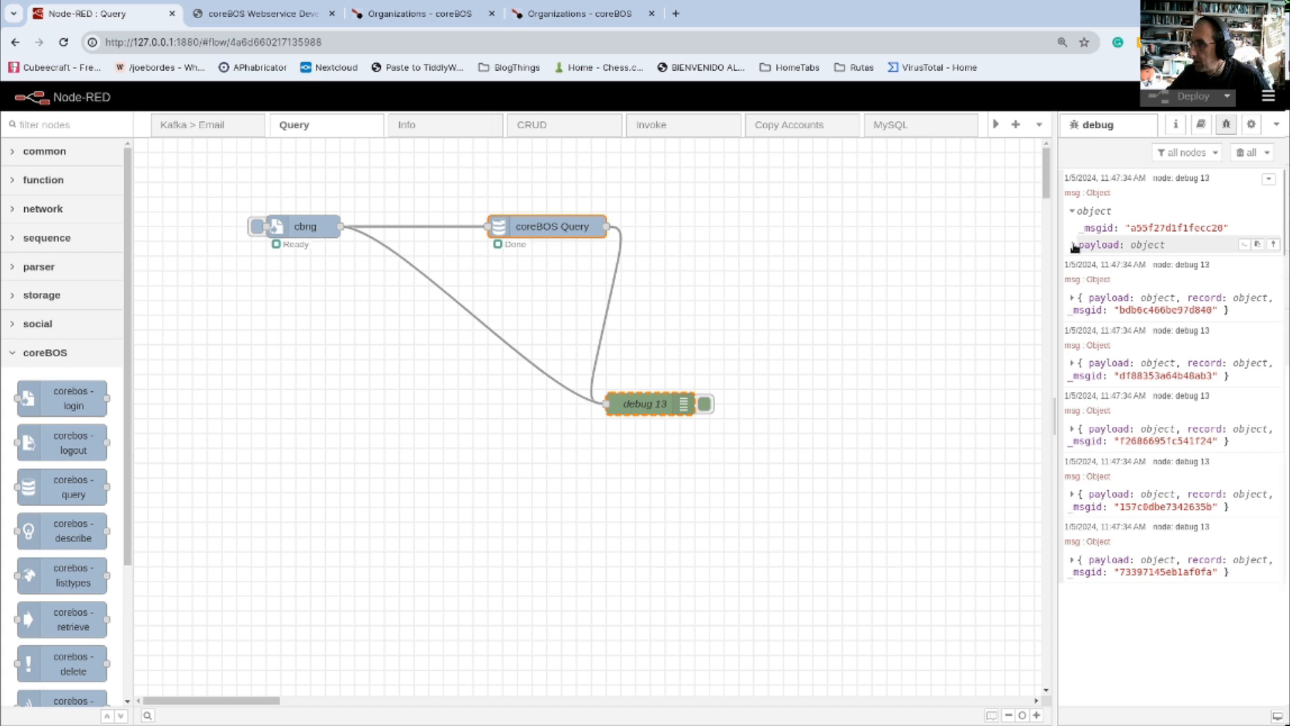
{"action": "left_click", "coordinate": [1073, 245]}
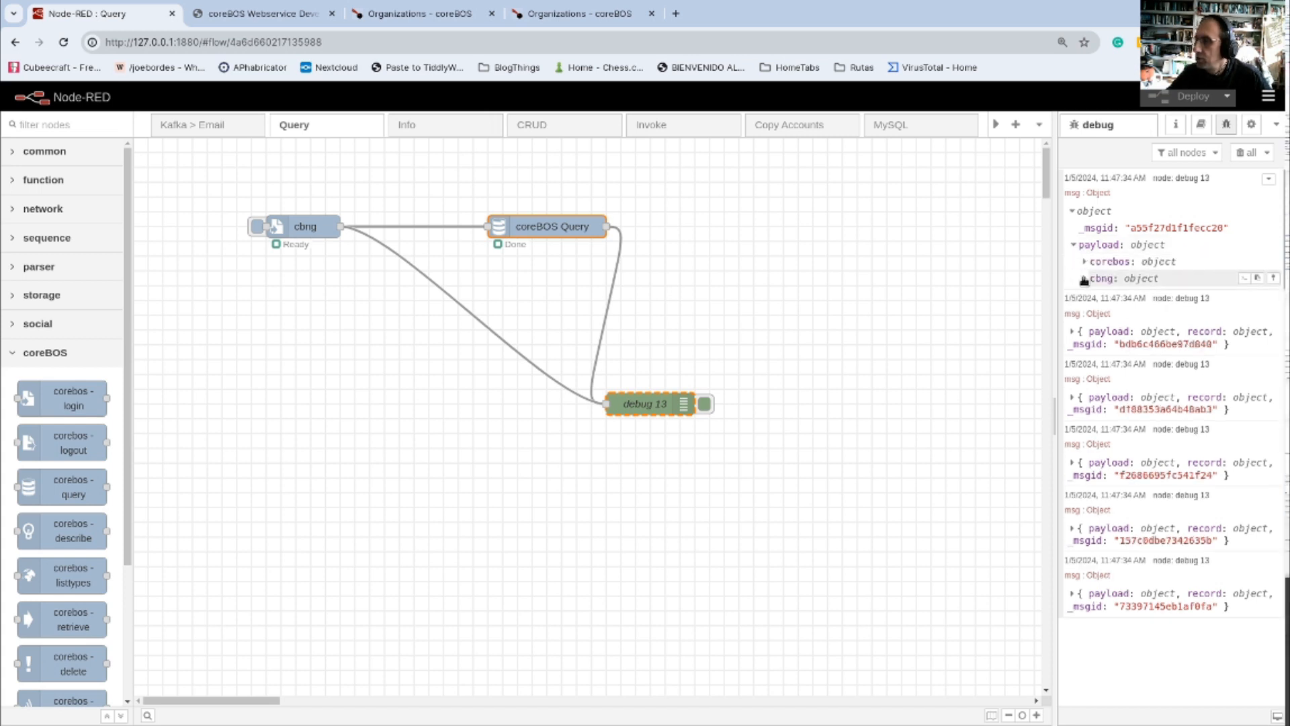
{"action": "left_click", "coordinate": [1083, 262]}
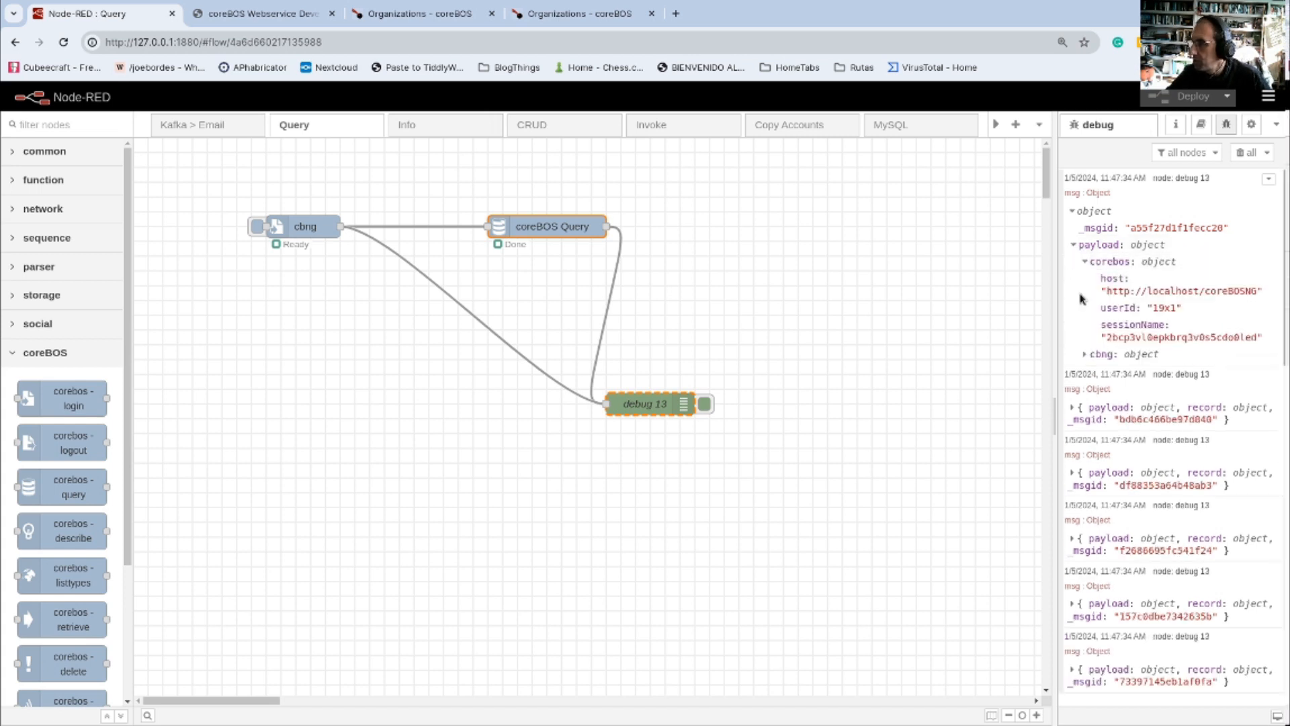
{"action": "left_click", "coordinate": [1084, 354]}
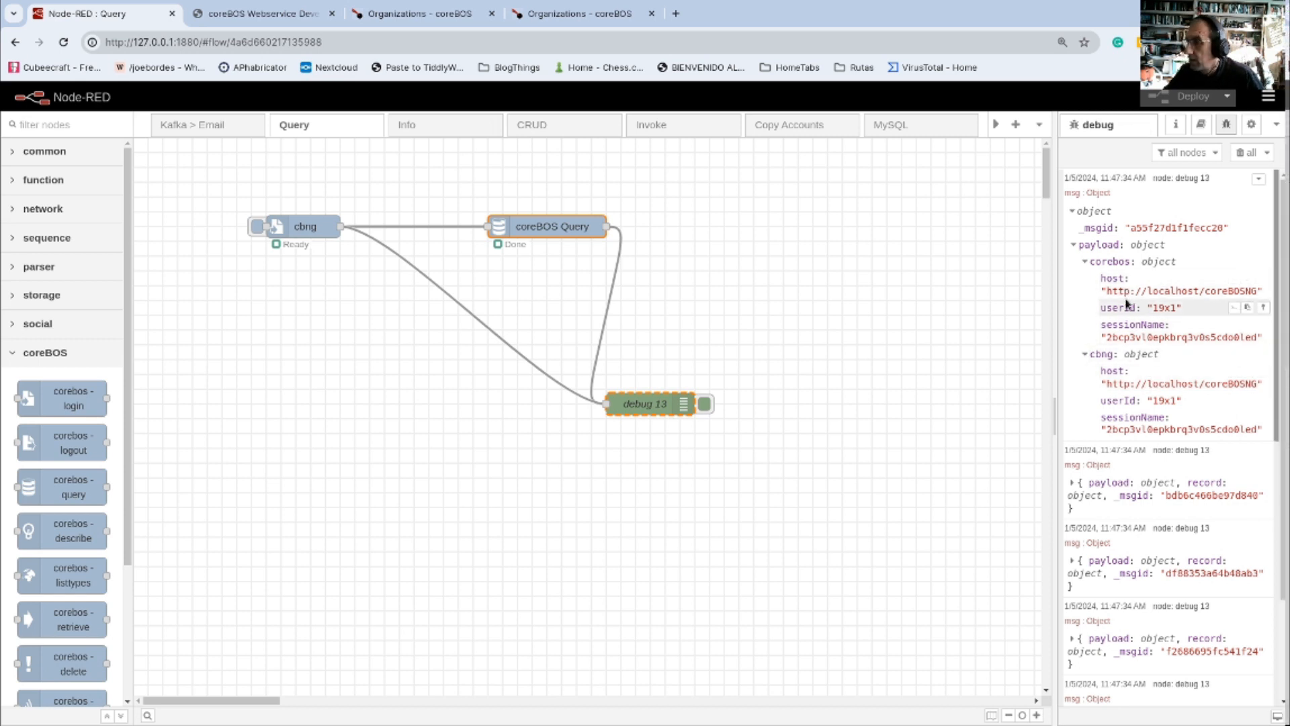
Step: Try emptying the connection of the coreBOS Query node, discard the change, and check the node's connection again
{"action": "double_click", "coordinate": [539, 226]}
{"action": "double_click", "coordinate": [783, 255]}
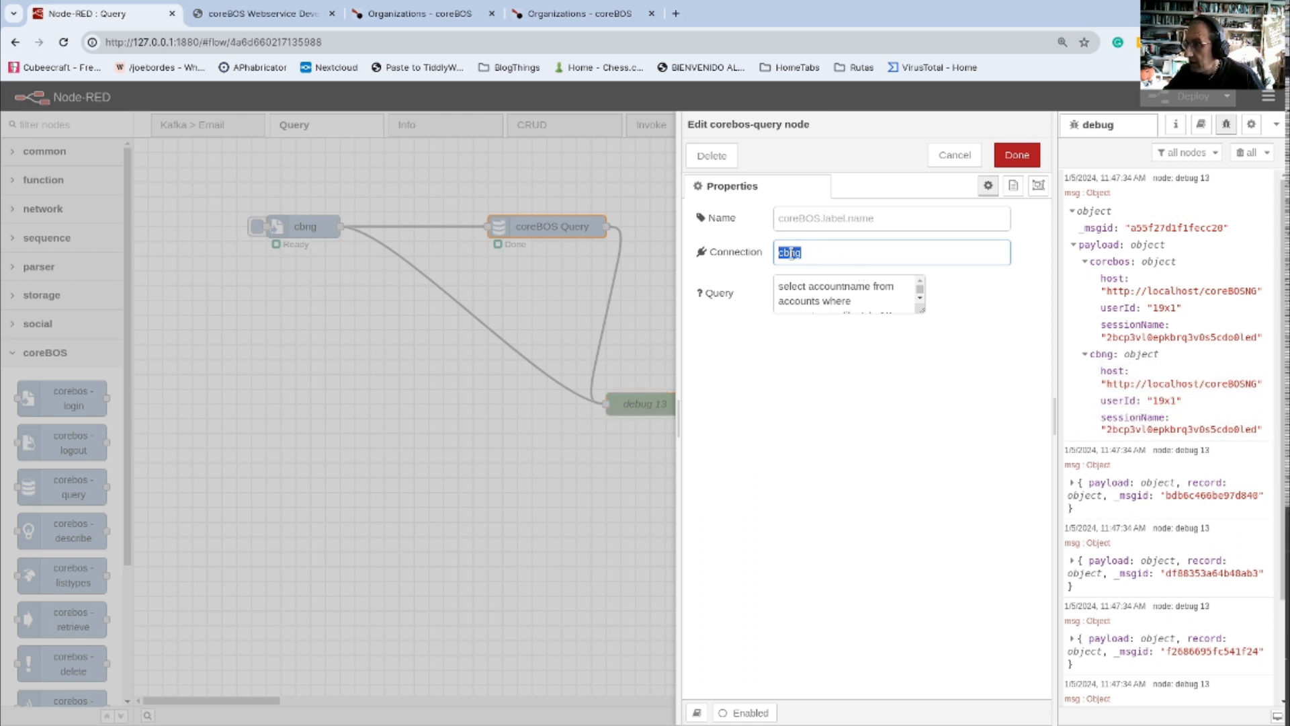
{"action": "key", "text": "BackSpace"}
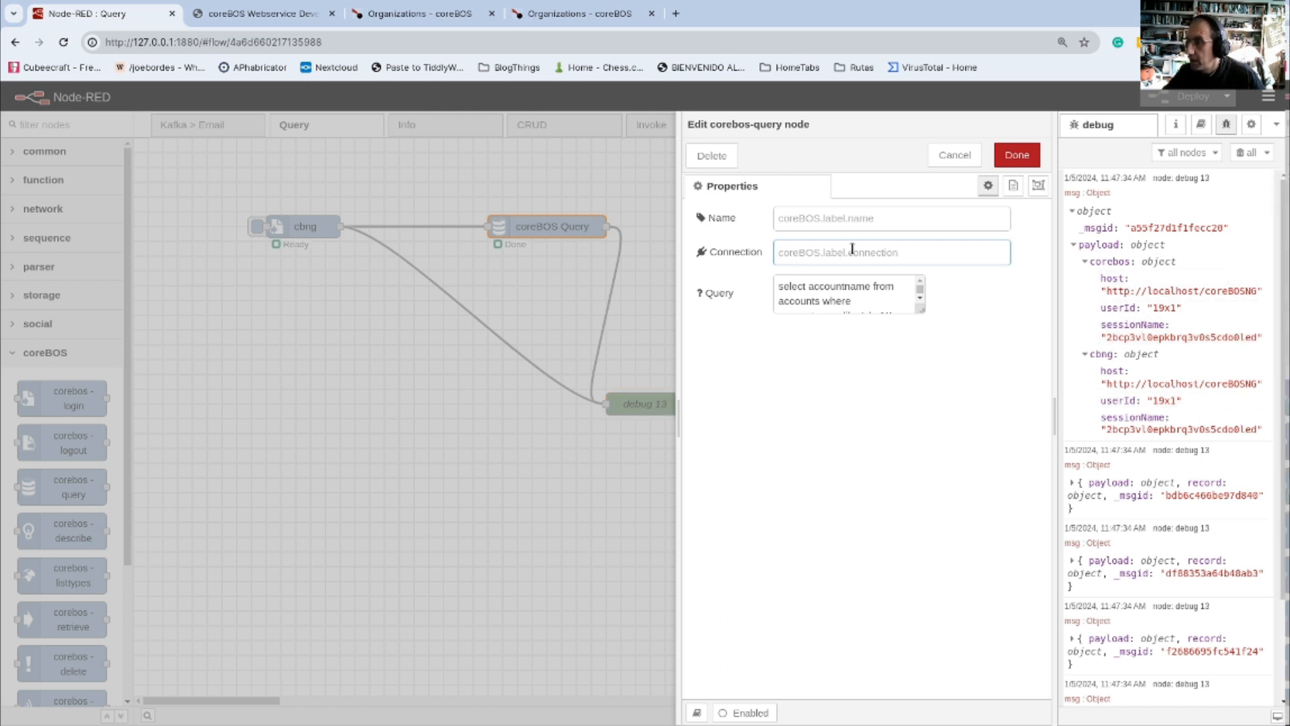
{"action": "left_click", "coordinate": [913, 165]}
{"action": "left_click", "coordinate": [954, 156]}
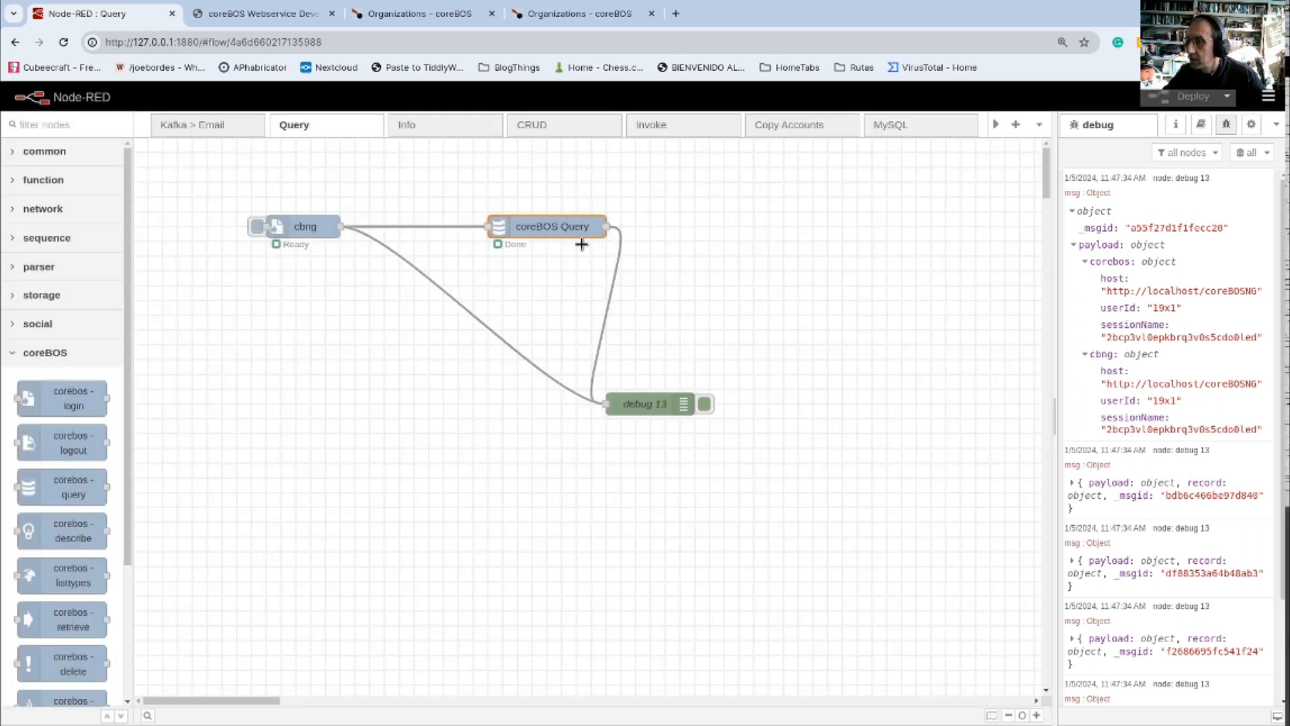
{"action": "double_click", "coordinate": [575, 231]}
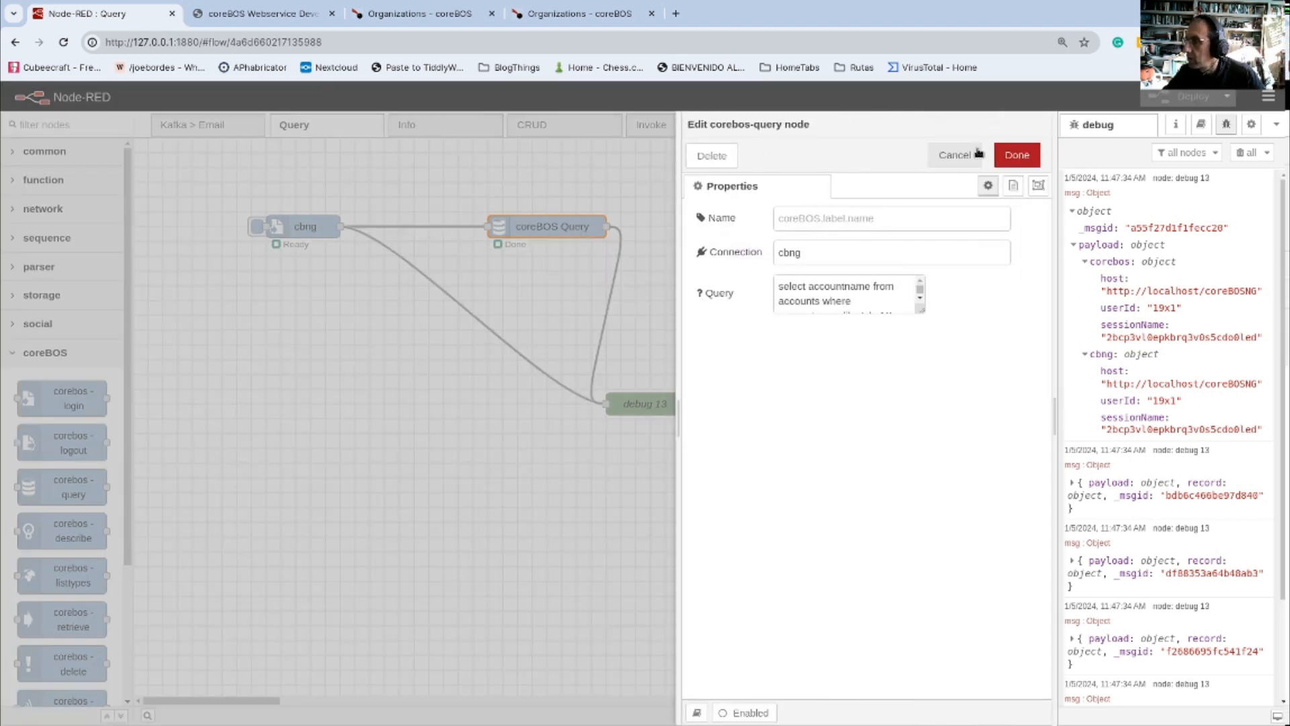
{"action": "left_click", "coordinate": [954, 155]}
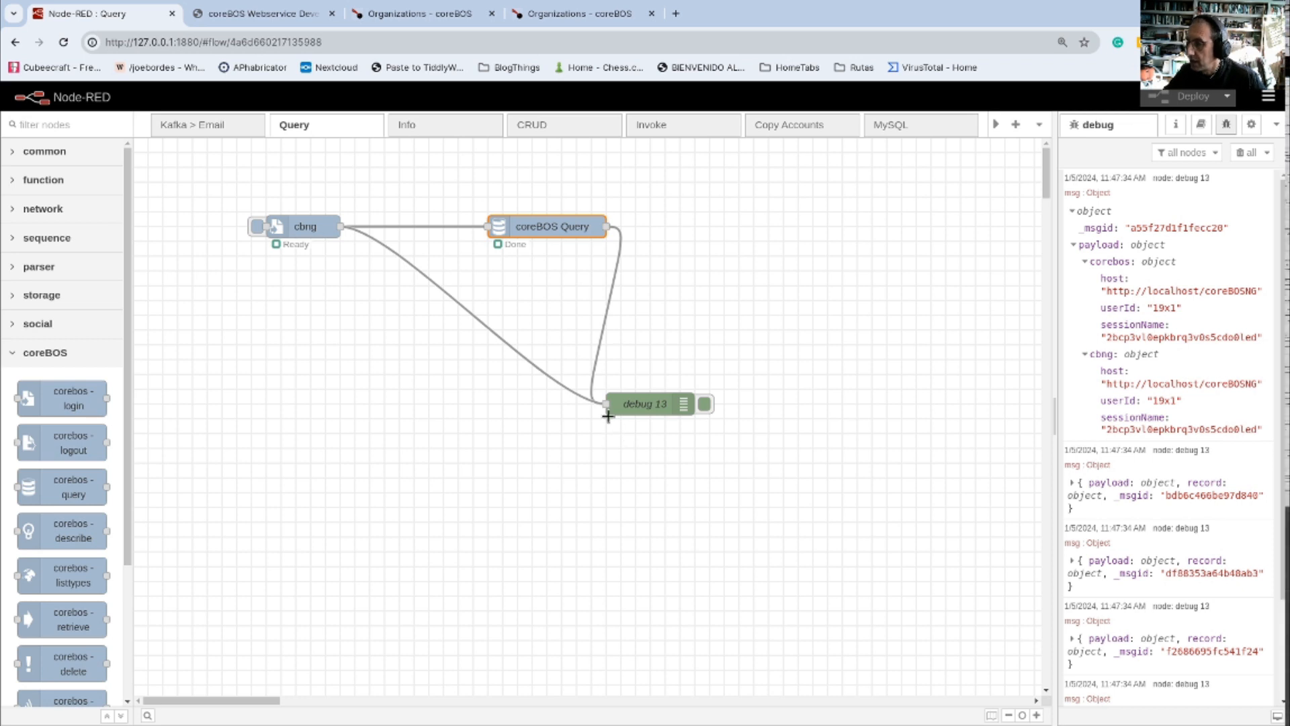
Step: Collapse the first debug message, and examine the second message's payload and record and the third message's payload
{"action": "left_click", "coordinate": [1080, 212]}
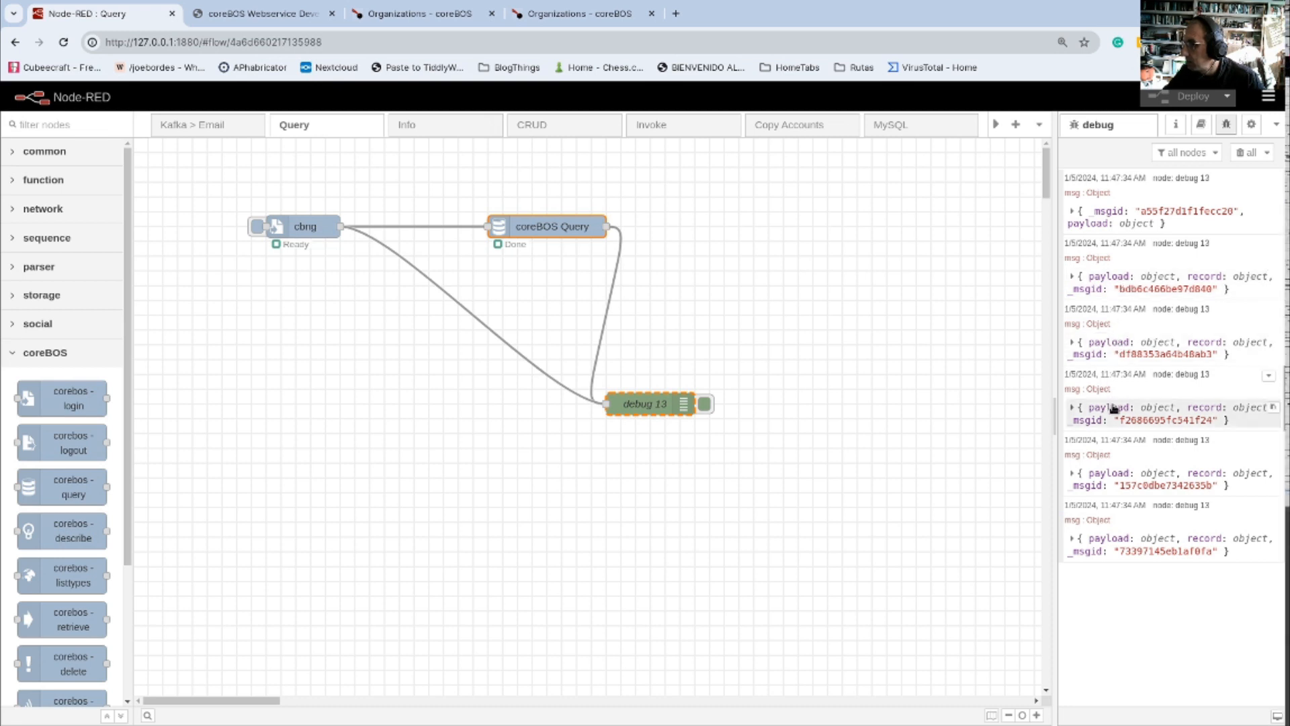
{"action": "left_click", "coordinate": [1073, 276]}
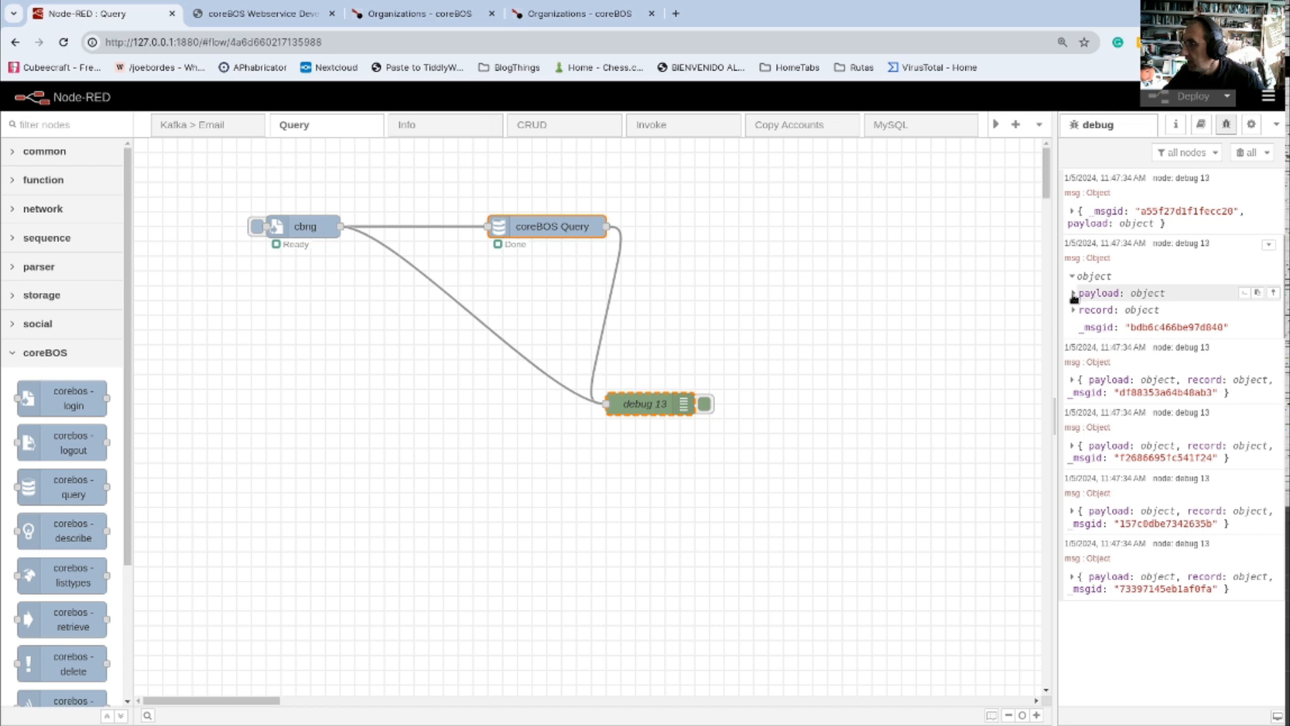
{"action": "left_click", "coordinate": [1074, 293]}
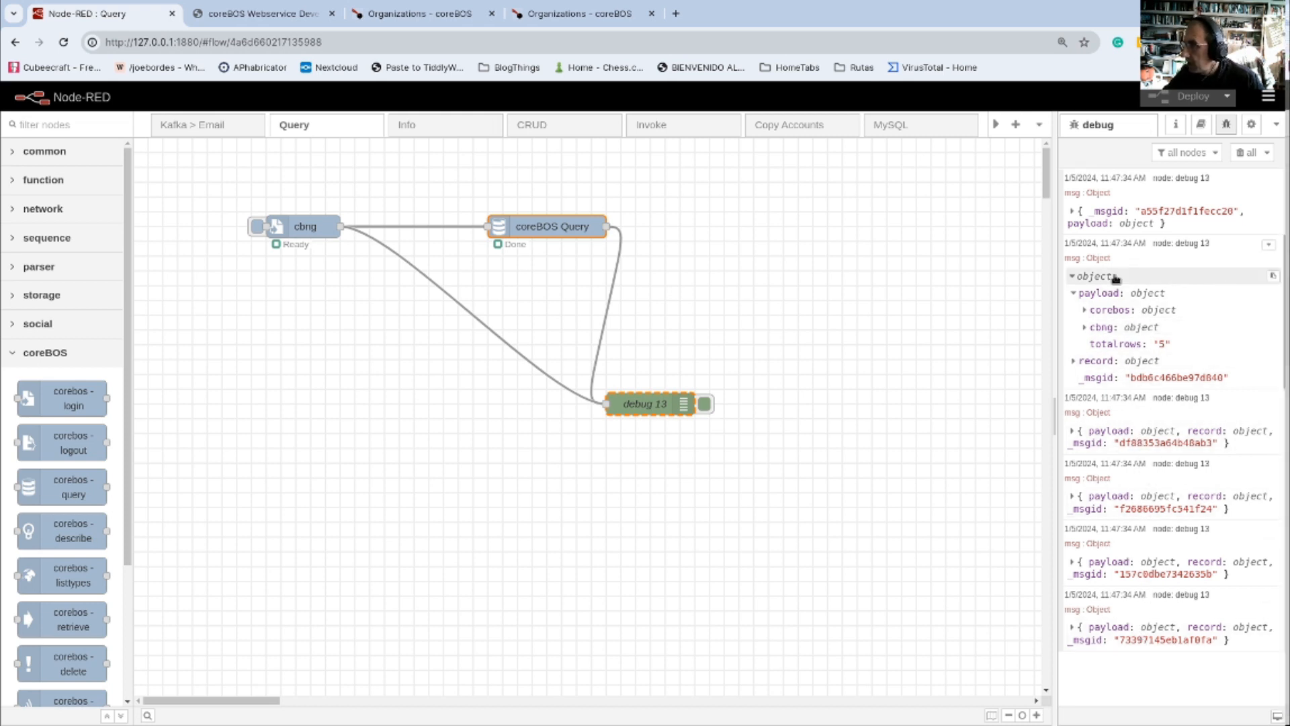
{"action": "left_click", "coordinate": [1073, 361]}
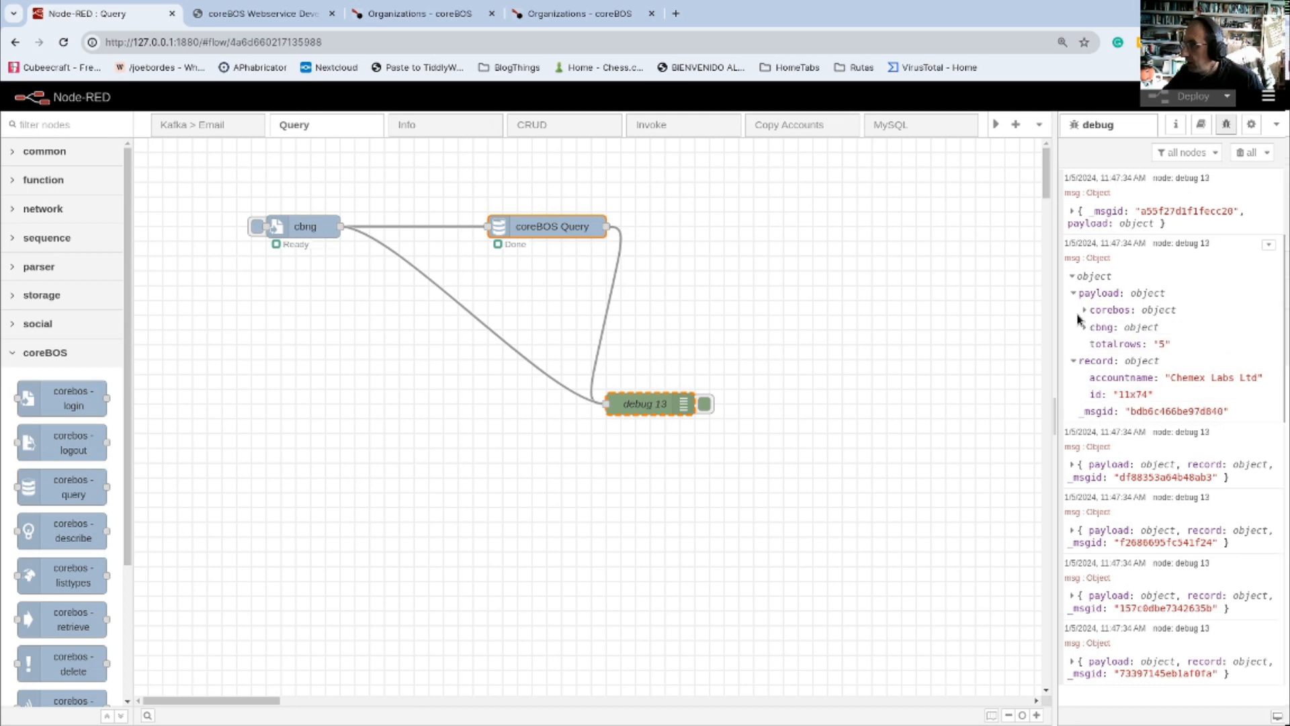
{"action": "left_click", "coordinate": [1073, 277]}
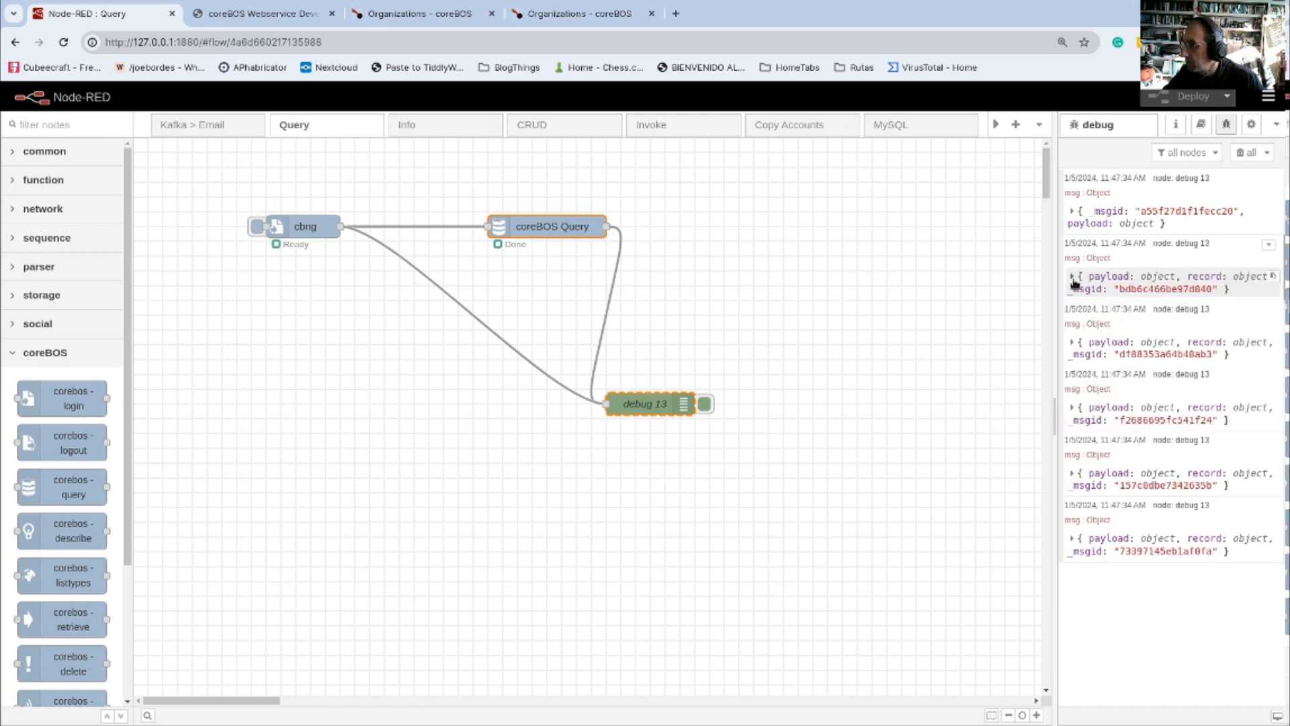
{"action": "left_click", "coordinate": [1072, 342]}
{"action": "left_click", "coordinate": [1073, 359]}
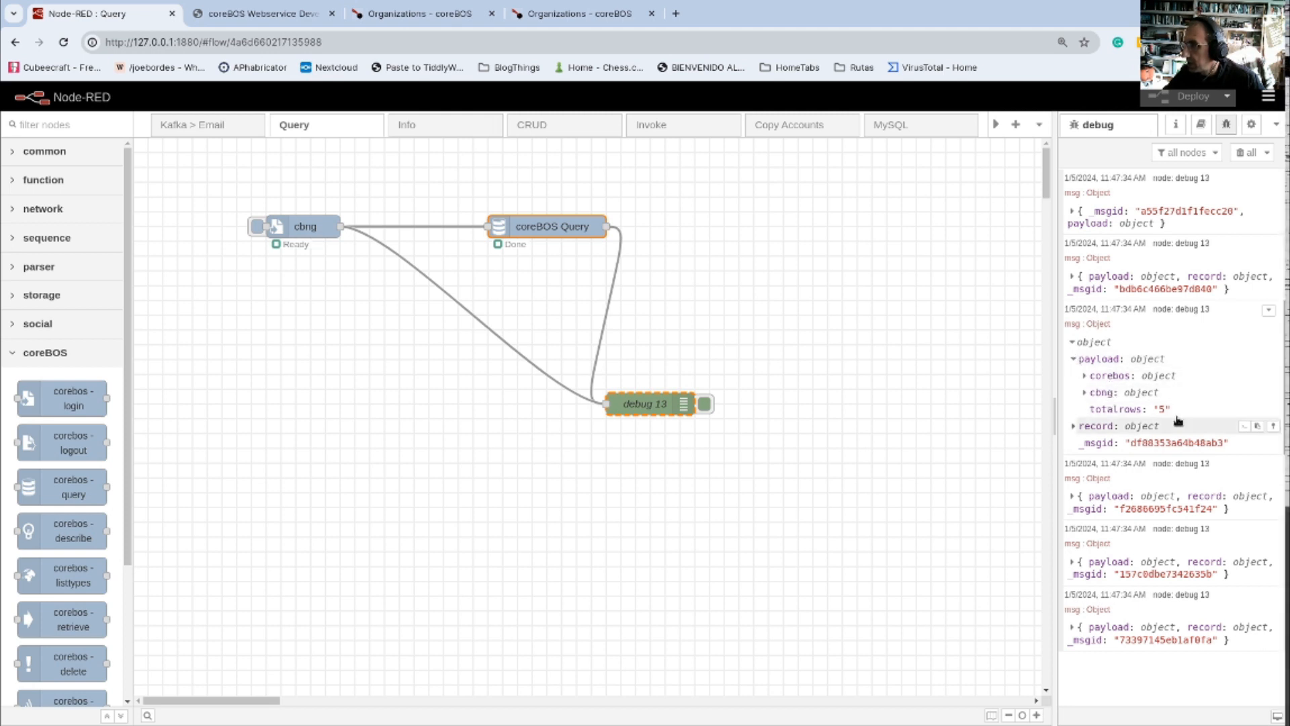
Step: Examine the record in the third debug message, collapse that message, and examine the fourth message's record
{"action": "left_click", "coordinate": [1073, 359]}
{"action": "left_click", "coordinate": [1074, 375]}
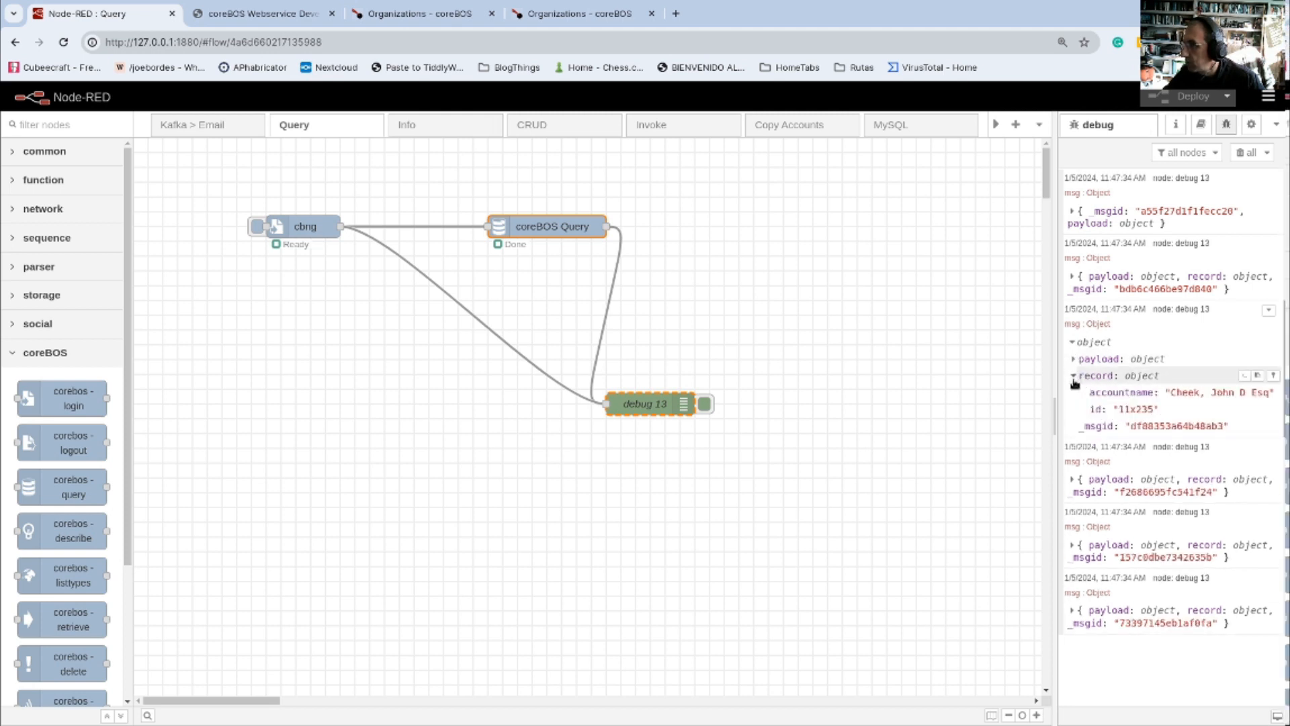
{"action": "left_click", "coordinate": [1078, 343]}
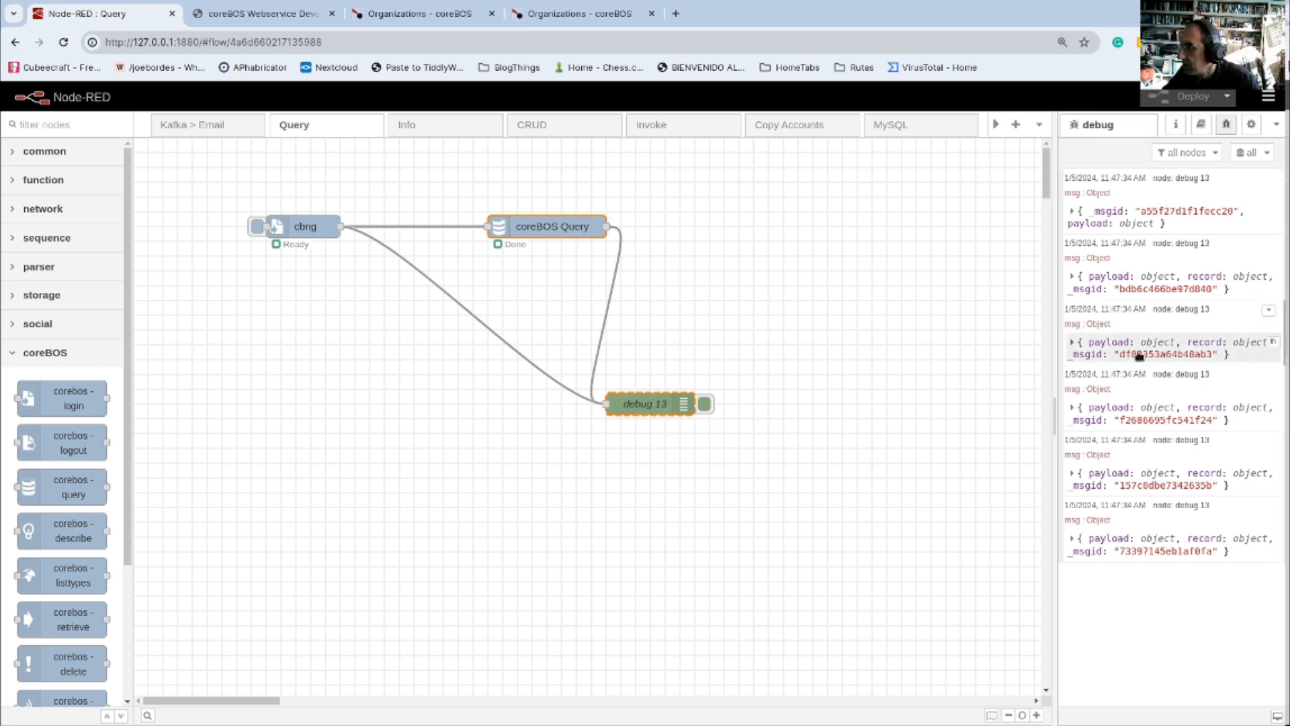
{"action": "left_click", "coordinate": [1073, 407]}
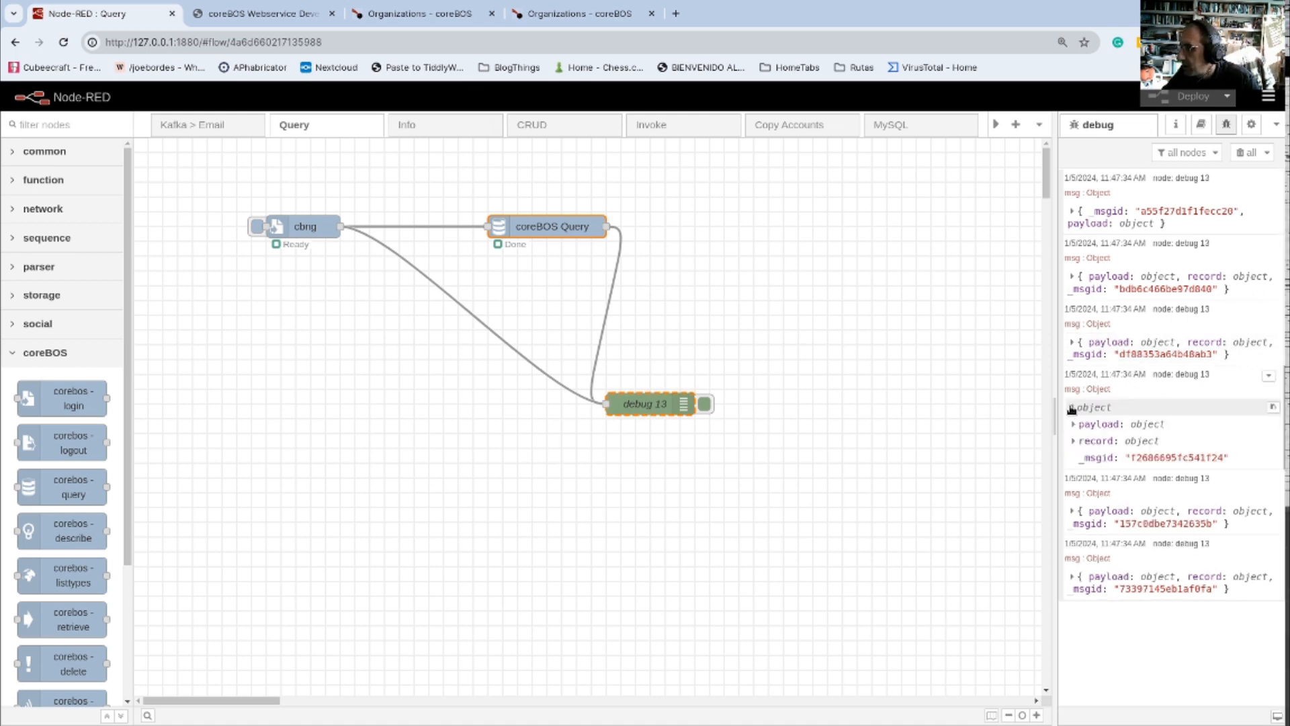
{"action": "left_click", "coordinate": [1074, 441]}
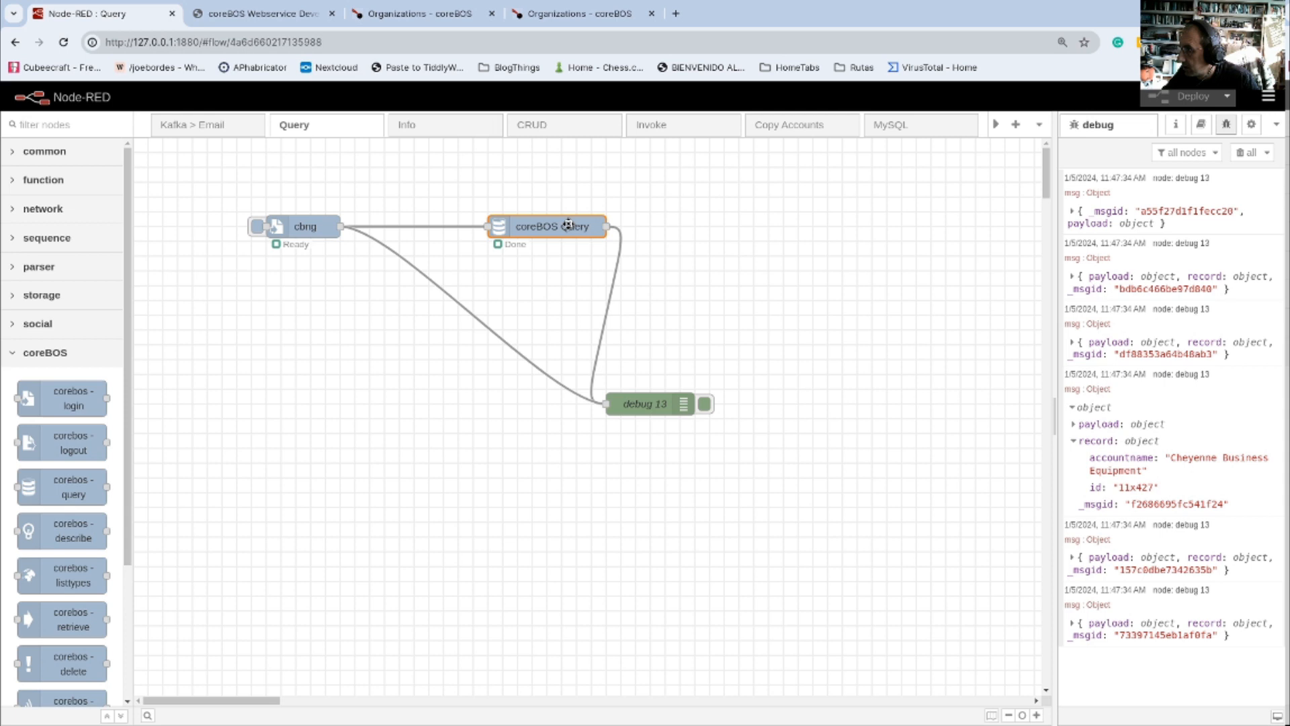
Step: Delete the direct wire from cbng to debug 13, align debug 13 in line after coreBOS Query, and clear all debug messages
{"action": "left_click_drag", "start_coordinate": [644, 412], "coordinate": [704, 326]}
{"action": "left_click", "coordinate": [579, 297]}
{"action": "key", "text": "Delete"}
{"action": "left_click_drag", "start_coordinate": [699, 328], "coordinate": [759, 241]}
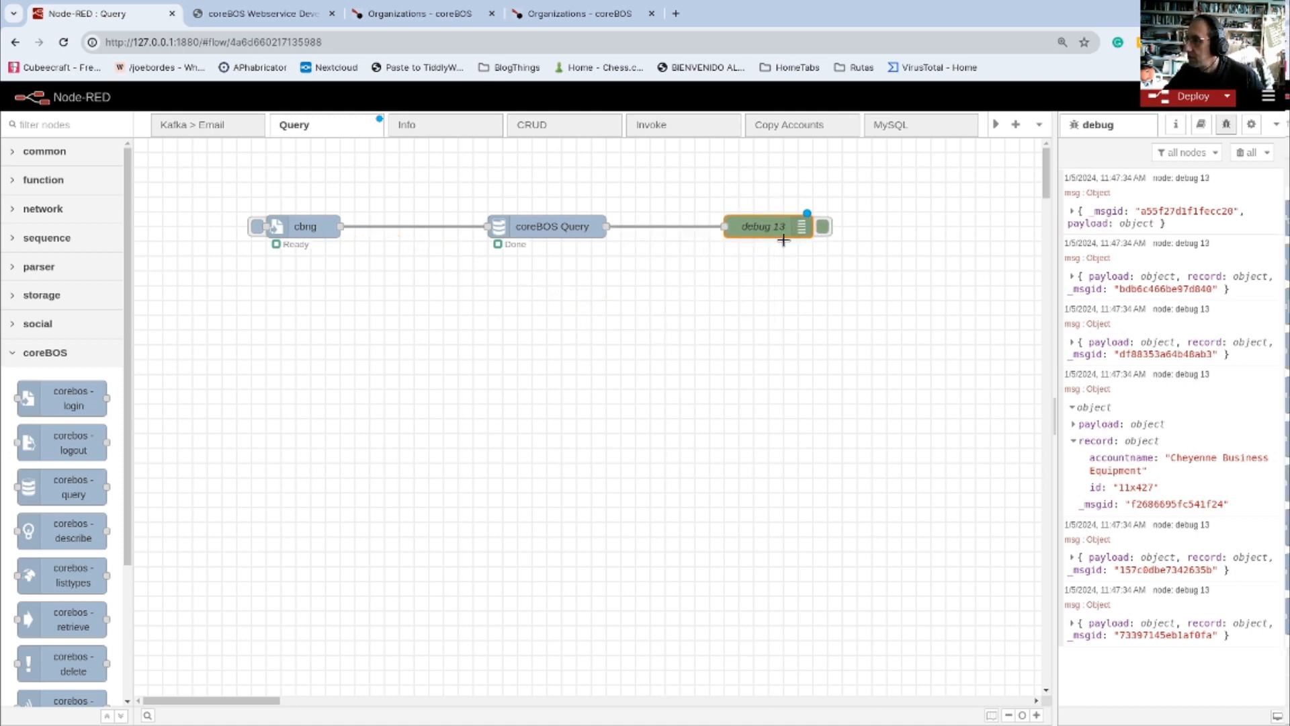
{"action": "left_click", "coordinate": [1242, 152]}
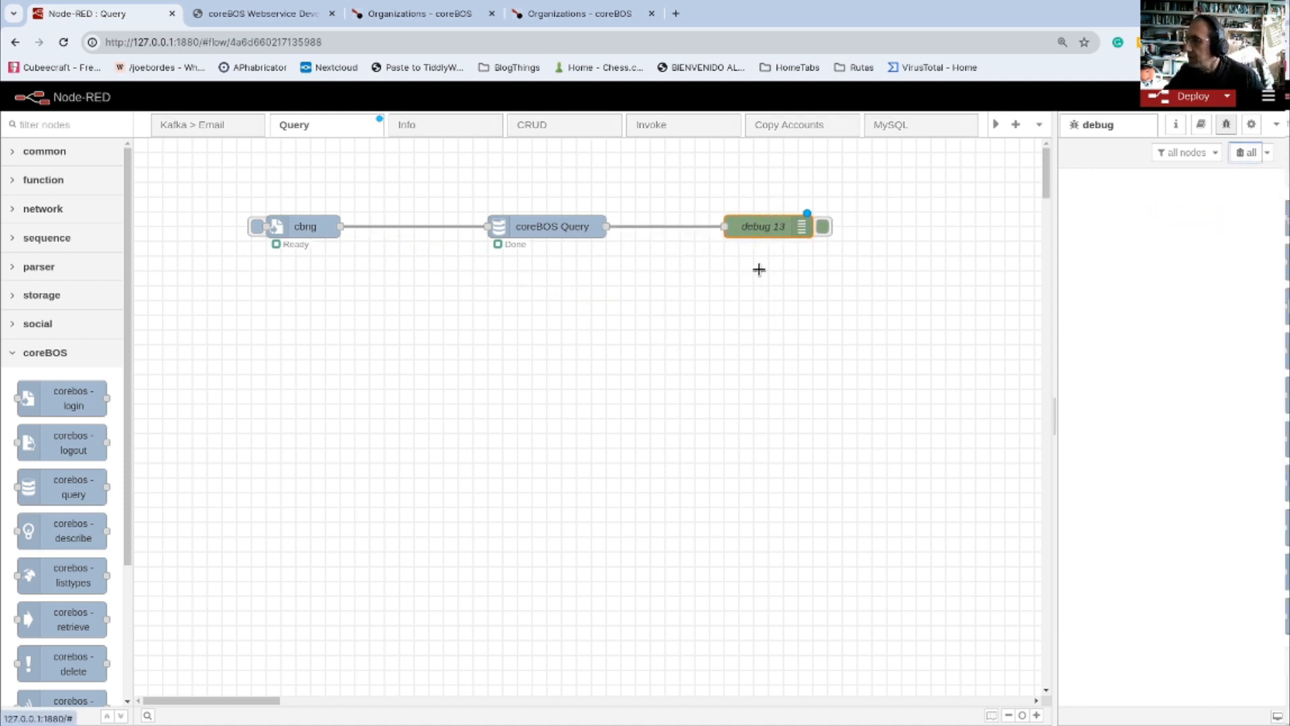
Step: Set the coreBOS Query node to select accountname,email from accounts where accountname is like 'AC%', and deploy and trigger the flow
{"action": "double_click", "coordinate": [551, 226]}
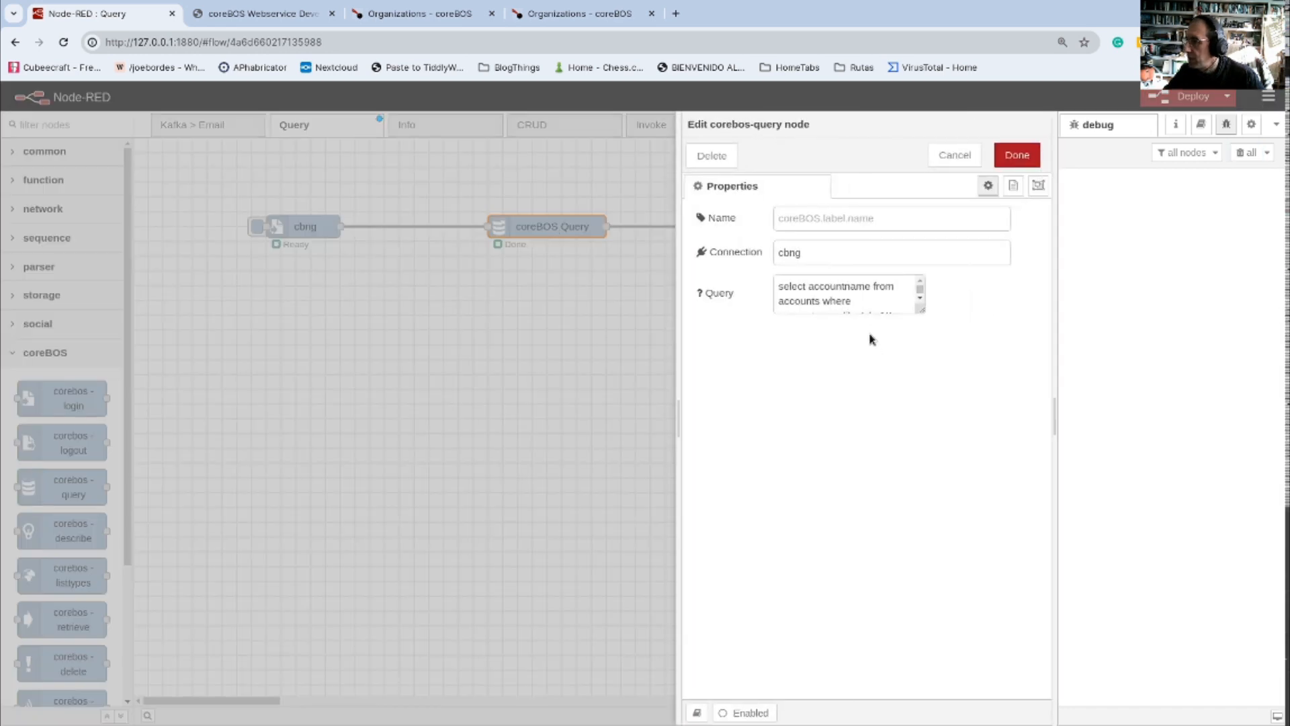
{"action": "left_click_drag", "start_coordinate": [921, 310], "coordinate": [993, 390]}
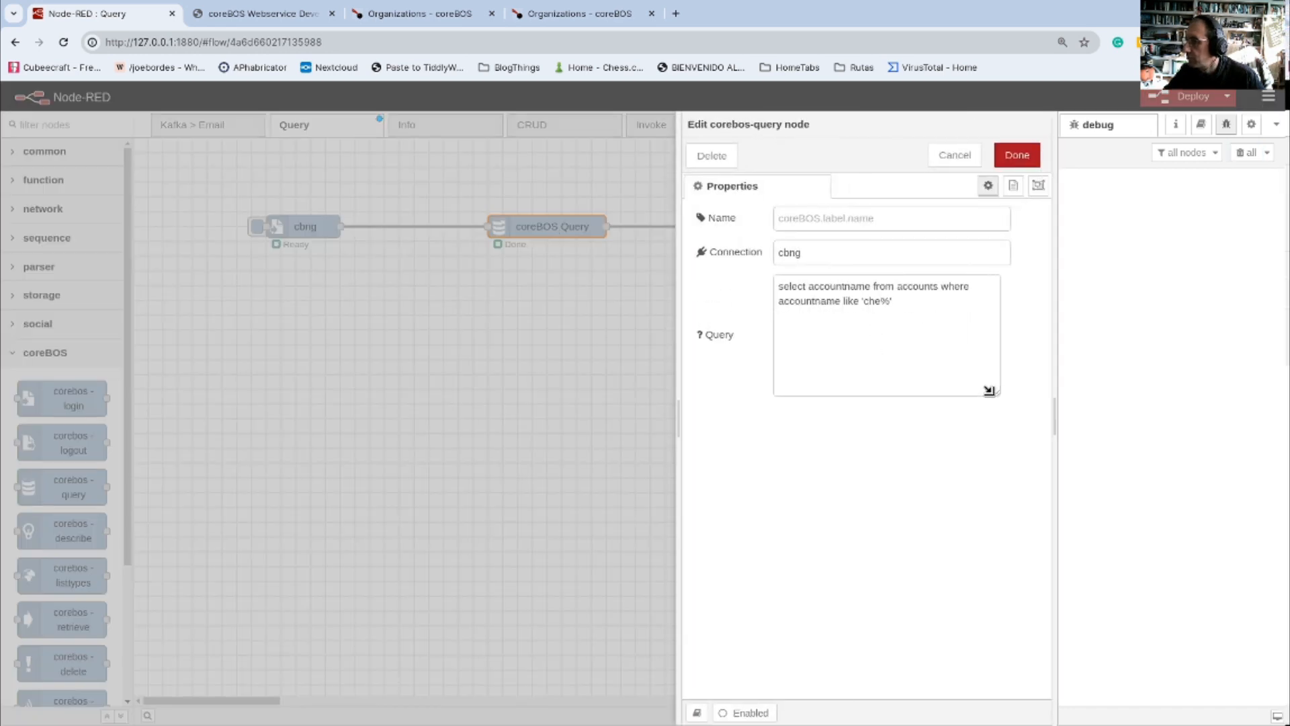
{"action": "left_click", "coordinate": [870, 285]}
{"action": "type", "text": ",email"}
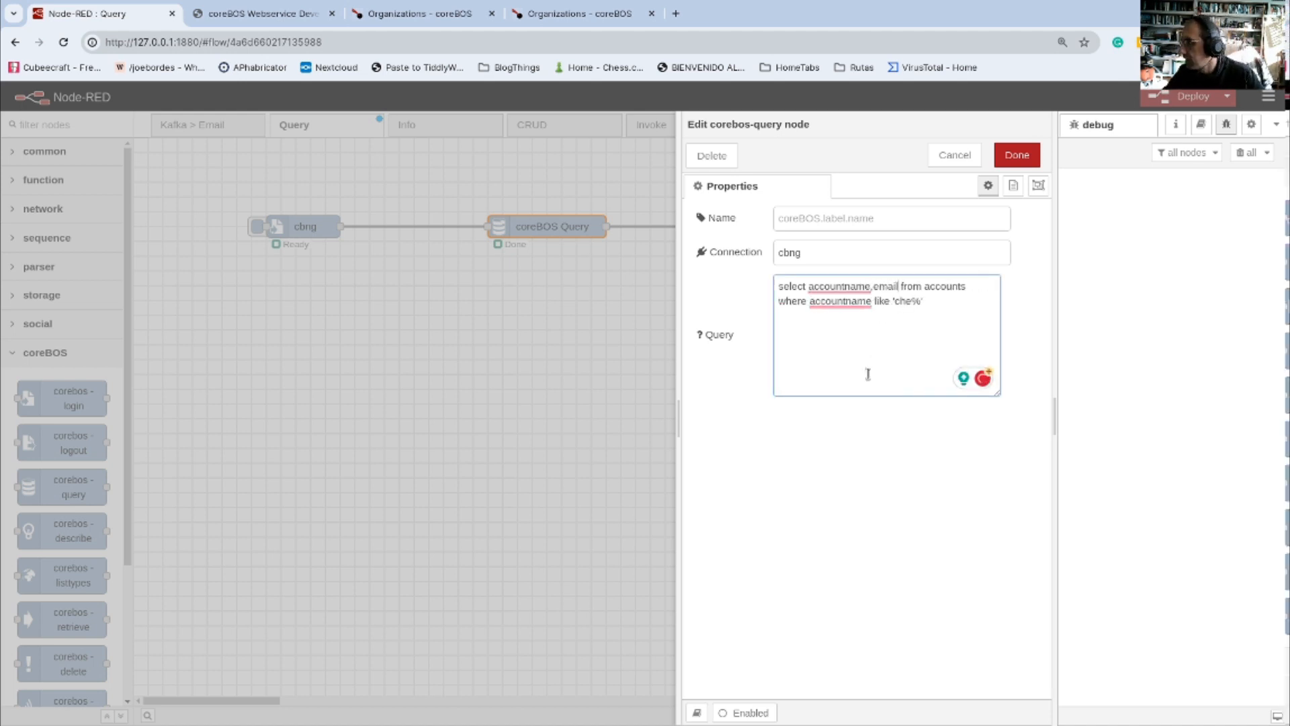
{"action": "left_click_drag", "start_coordinate": [896, 301], "coordinate": [913, 302]}
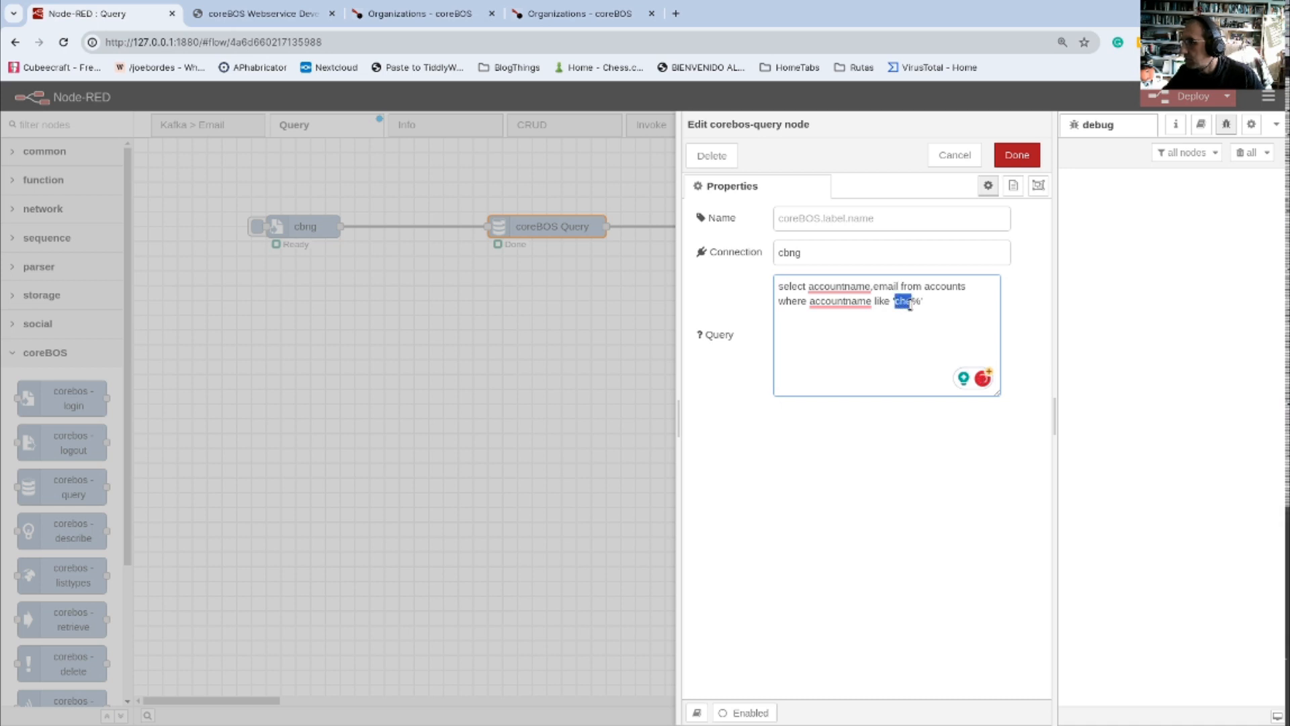
{"action": "type", "text": "AC"}
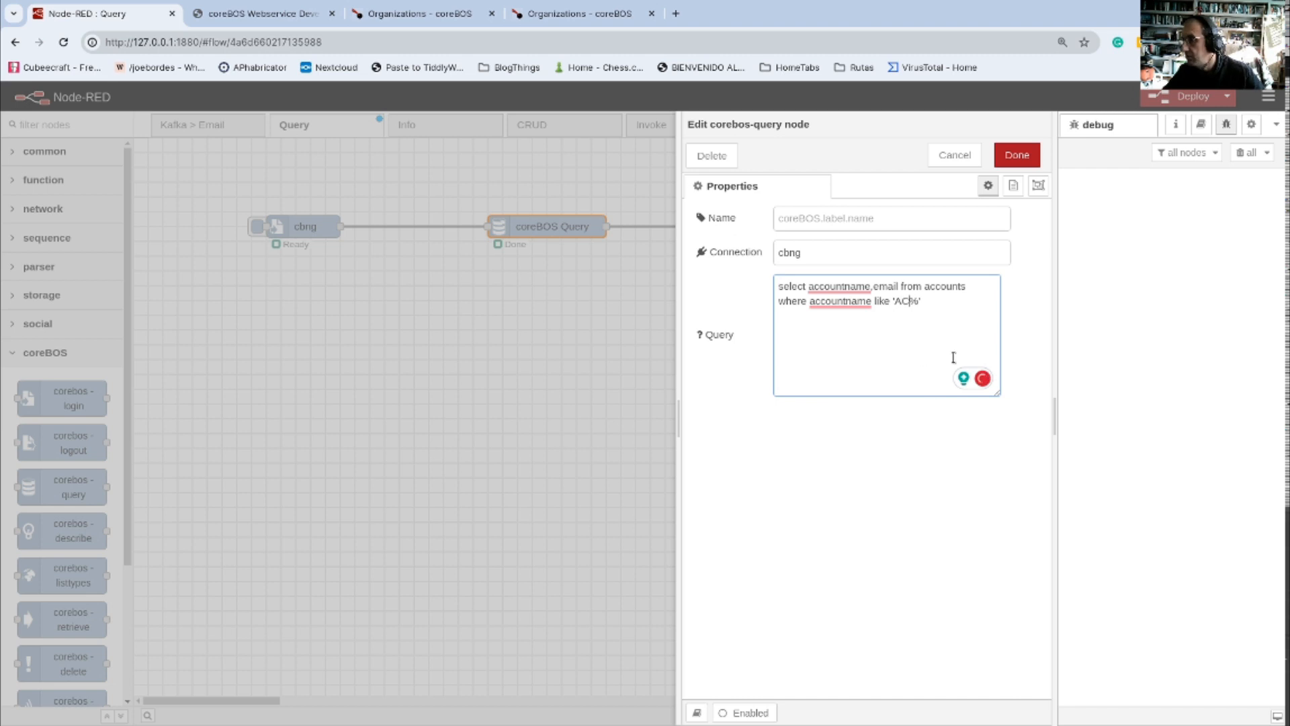
{"action": "left_click", "coordinate": [1016, 155]}
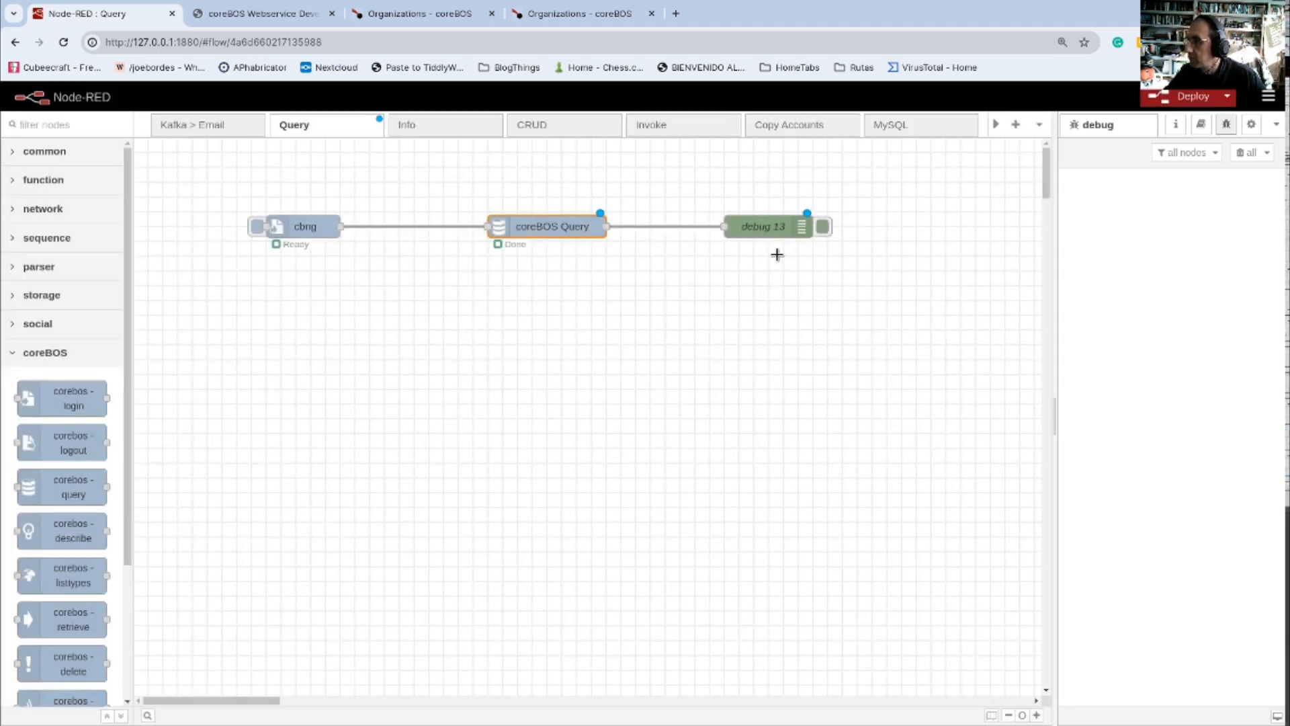
{"action": "left_click", "coordinate": [1176, 99]}
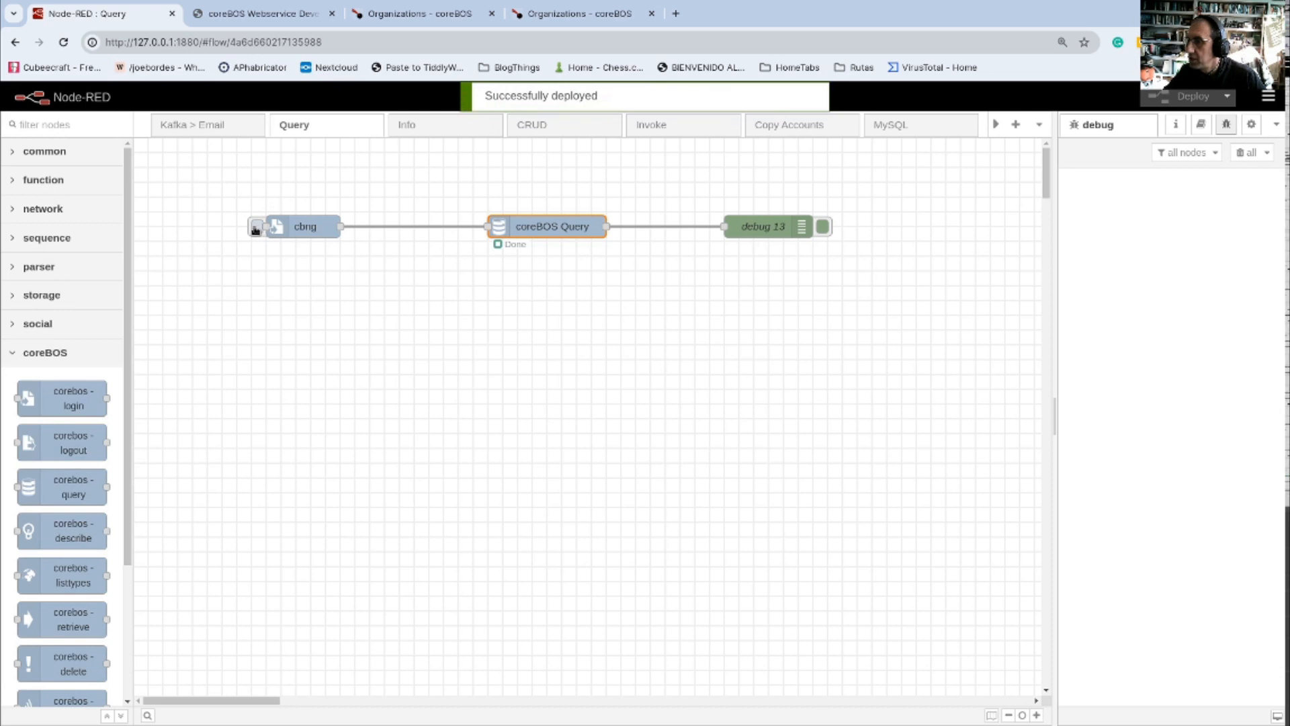
{"action": "left_click", "coordinate": [256, 227]}
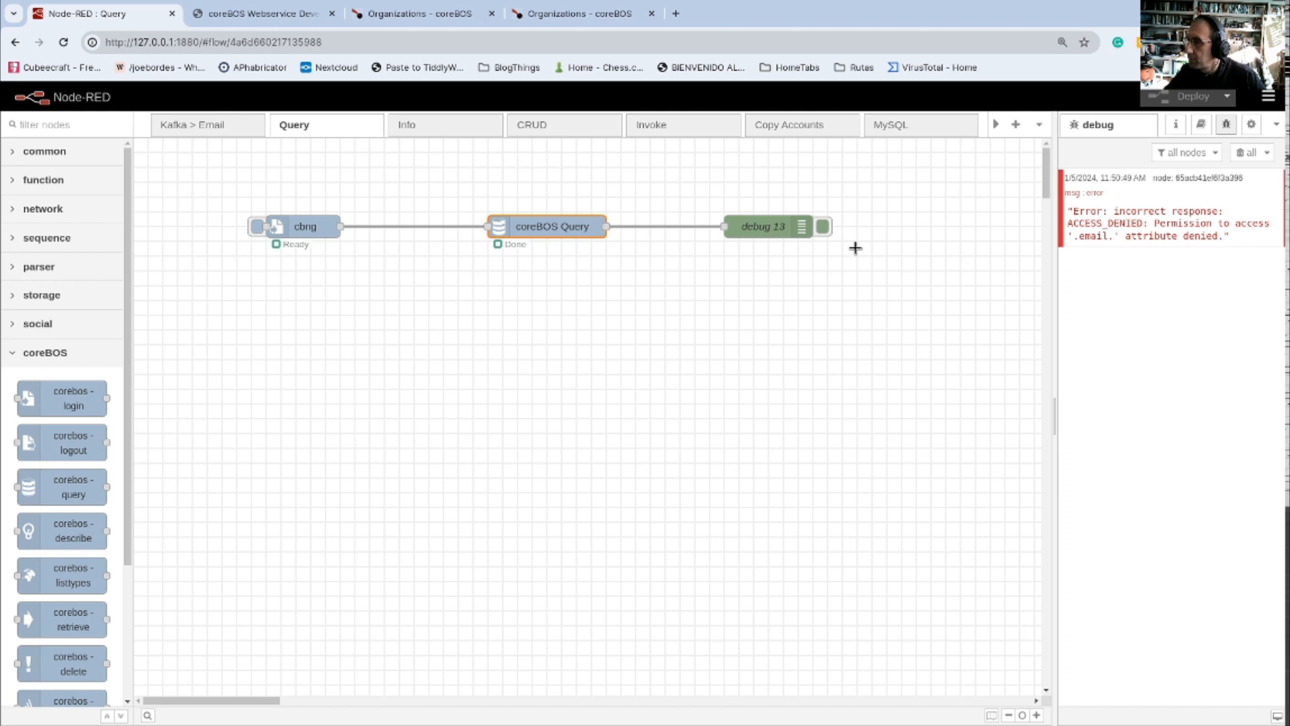
Step: Change the email field in the coreBOS Query node's query to email1, and redeploy and trigger the flow
{"action": "double_click", "coordinate": [541, 227]}
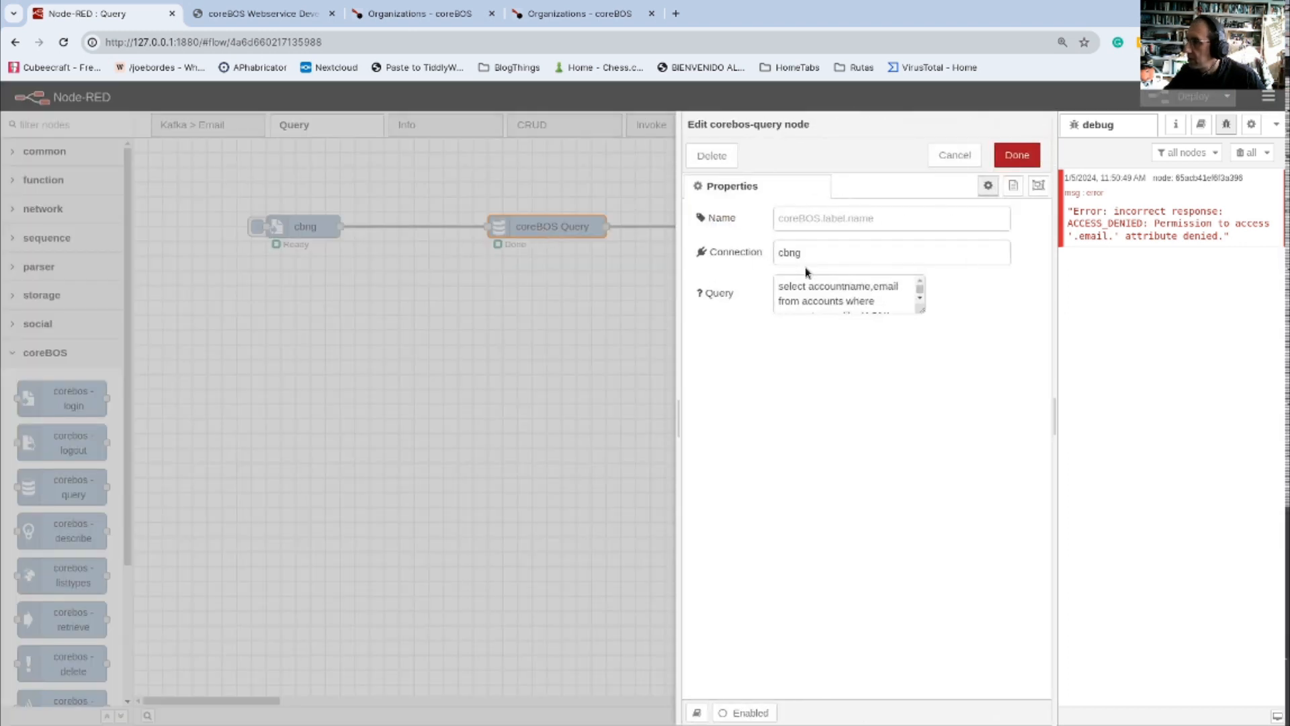
{"action": "left_click", "coordinate": [898, 287]}
{"action": "type", "text": "1"}
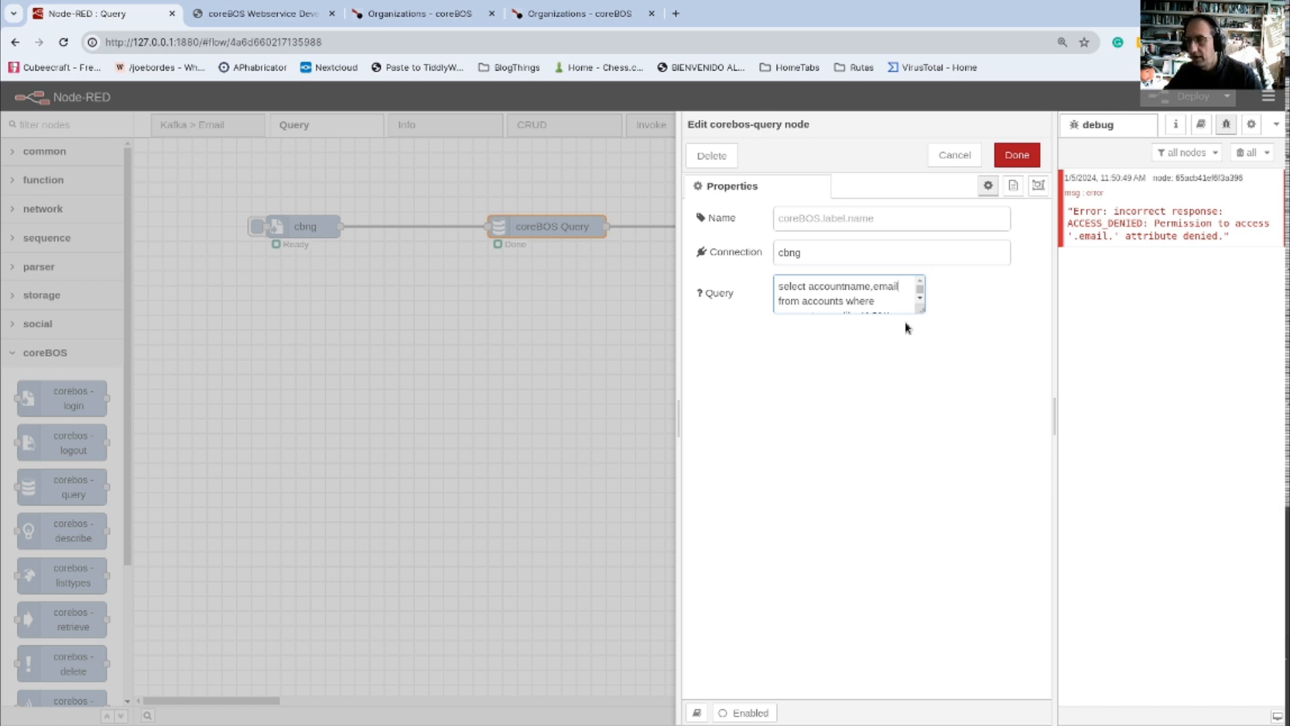
{"action": "left_click", "coordinate": [1017, 154]}
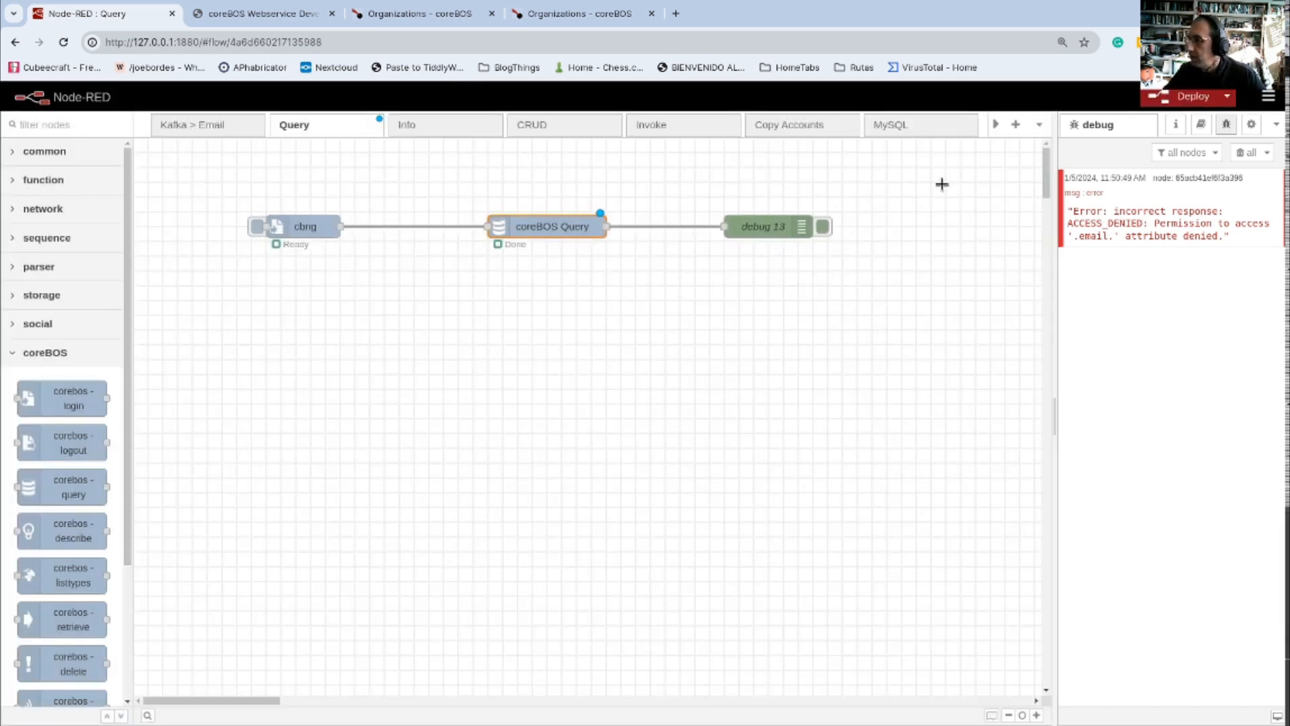
{"action": "left_click", "coordinate": [1187, 97]}
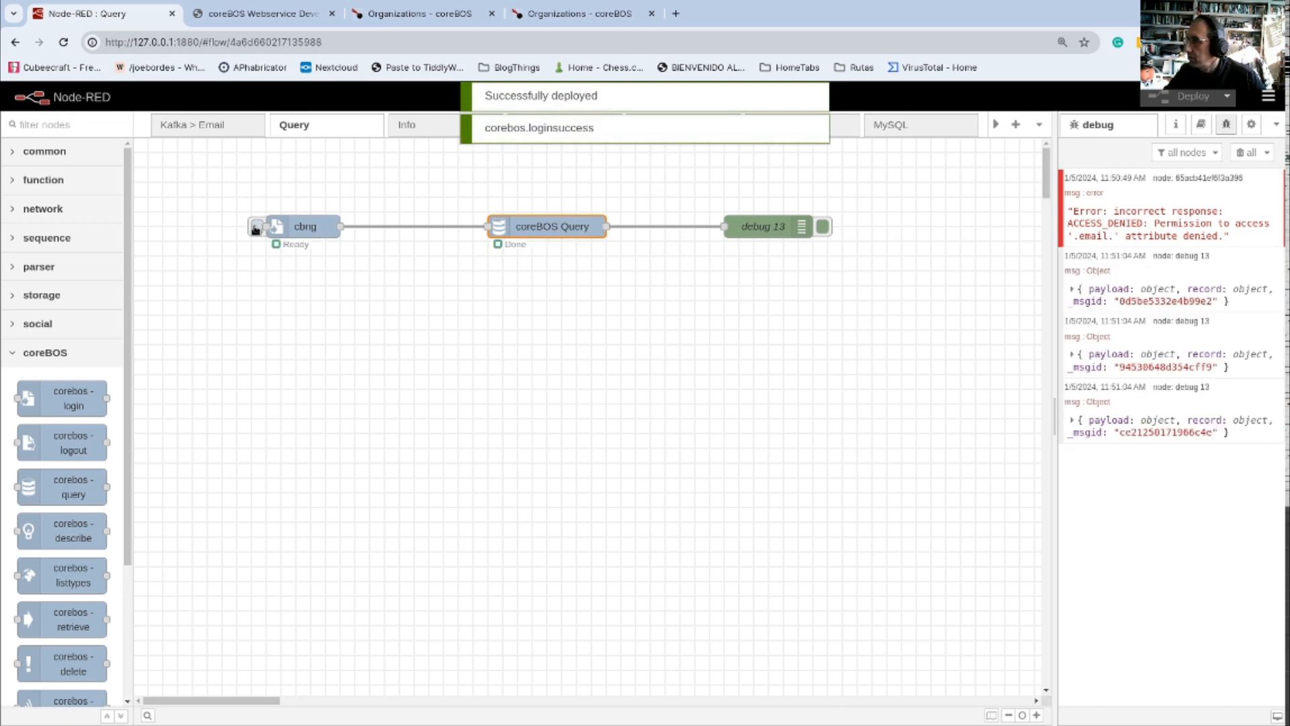
Step: Examine the records in the first and second debug messages returned by the corrected query
{"action": "left_click", "coordinate": [1074, 290]}
{"action": "left_click", "coordinate": [1075, 323]}
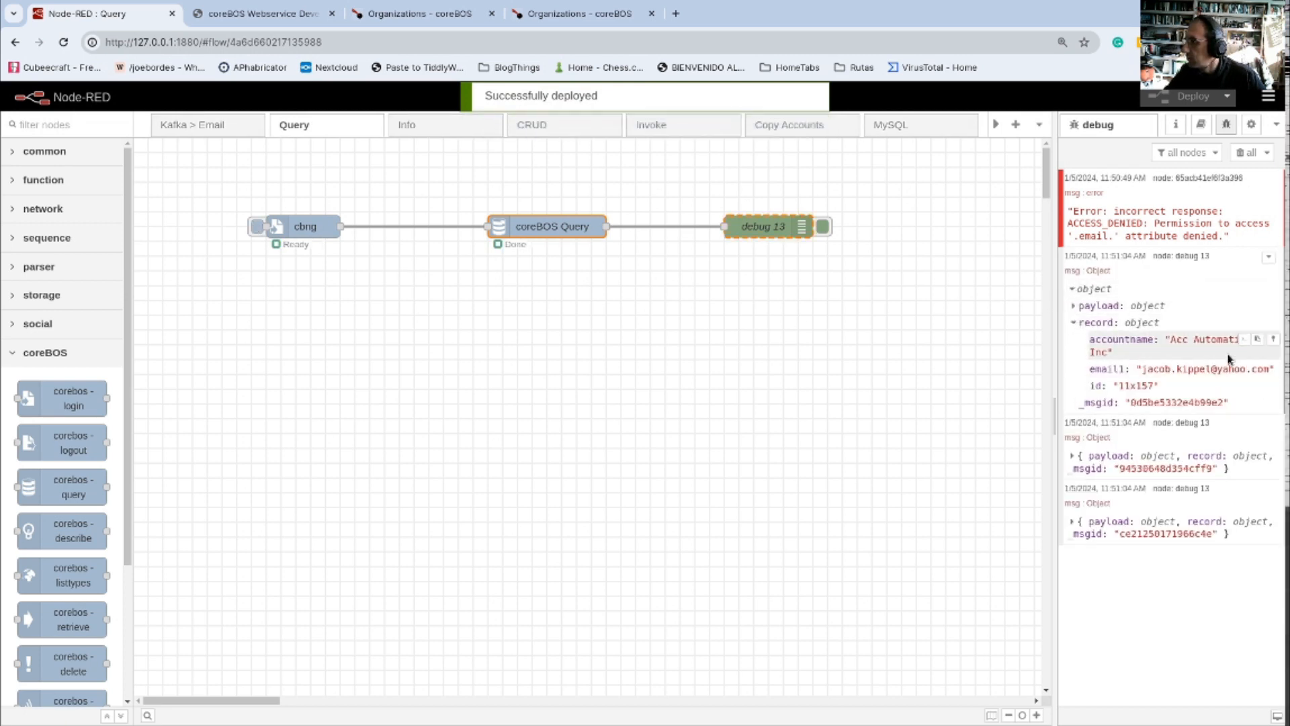
{"action": "left_click", "coordinate": [1073, 455]}
{"action": "left_click", "coordinate": [1075, 489]}
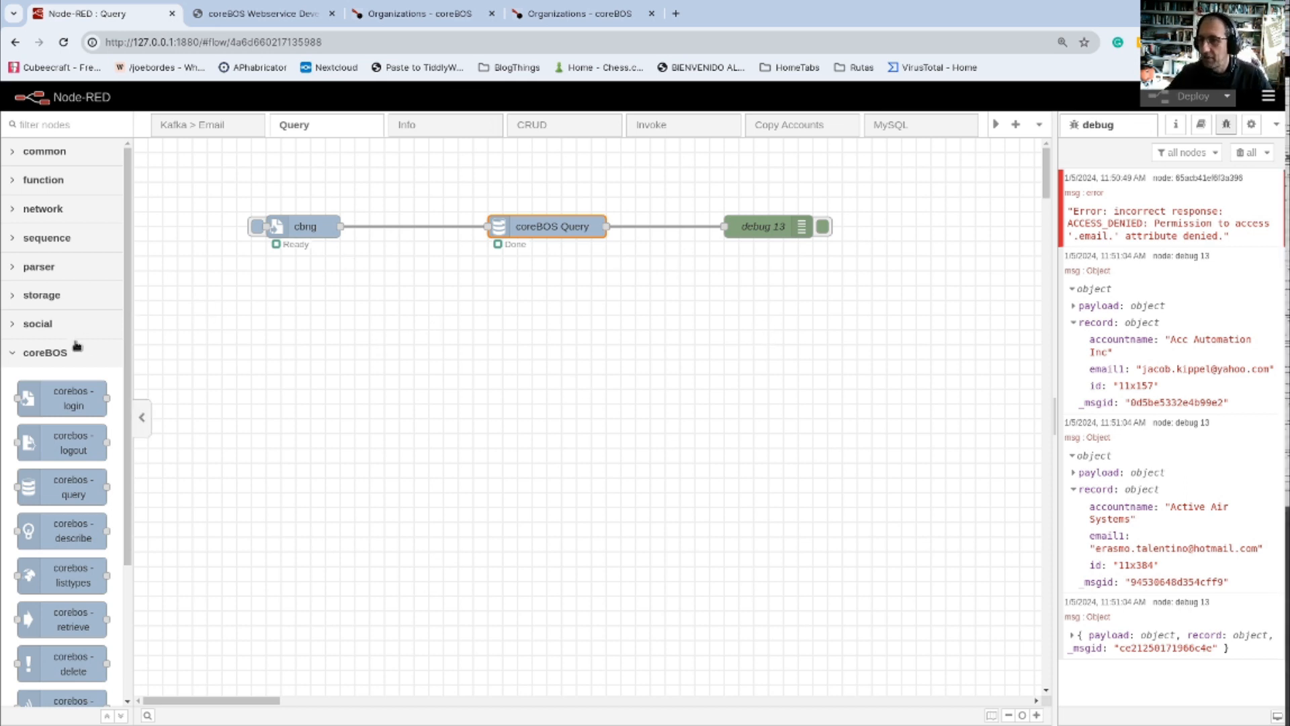
Step: Look over the available coreBOS nodes, open the Info flow, and clear all debug messages
{"action": "scroll", "coordinate": [77, 346], "scroll_direction": "down", "scroll_amount": 2}
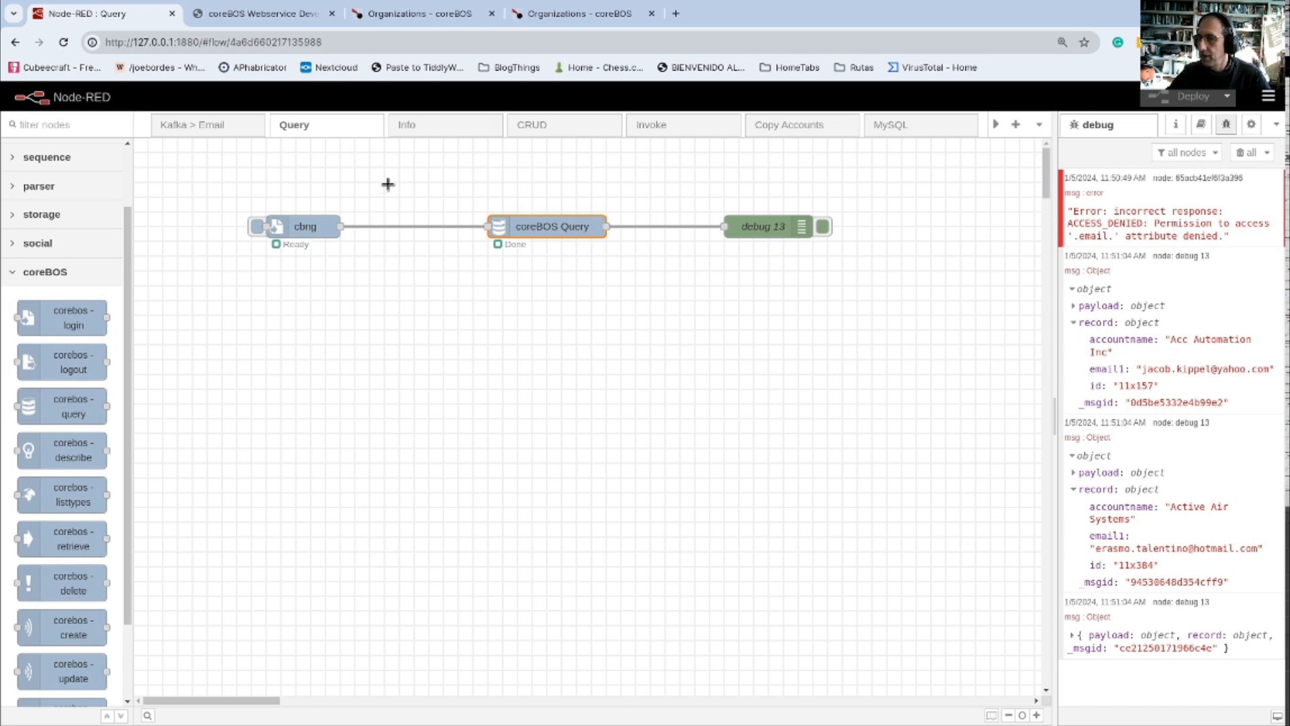
{"action": "scroll", "coordinate": [76, 366], "scroll_direction": "down", "scroll_amount": 2}
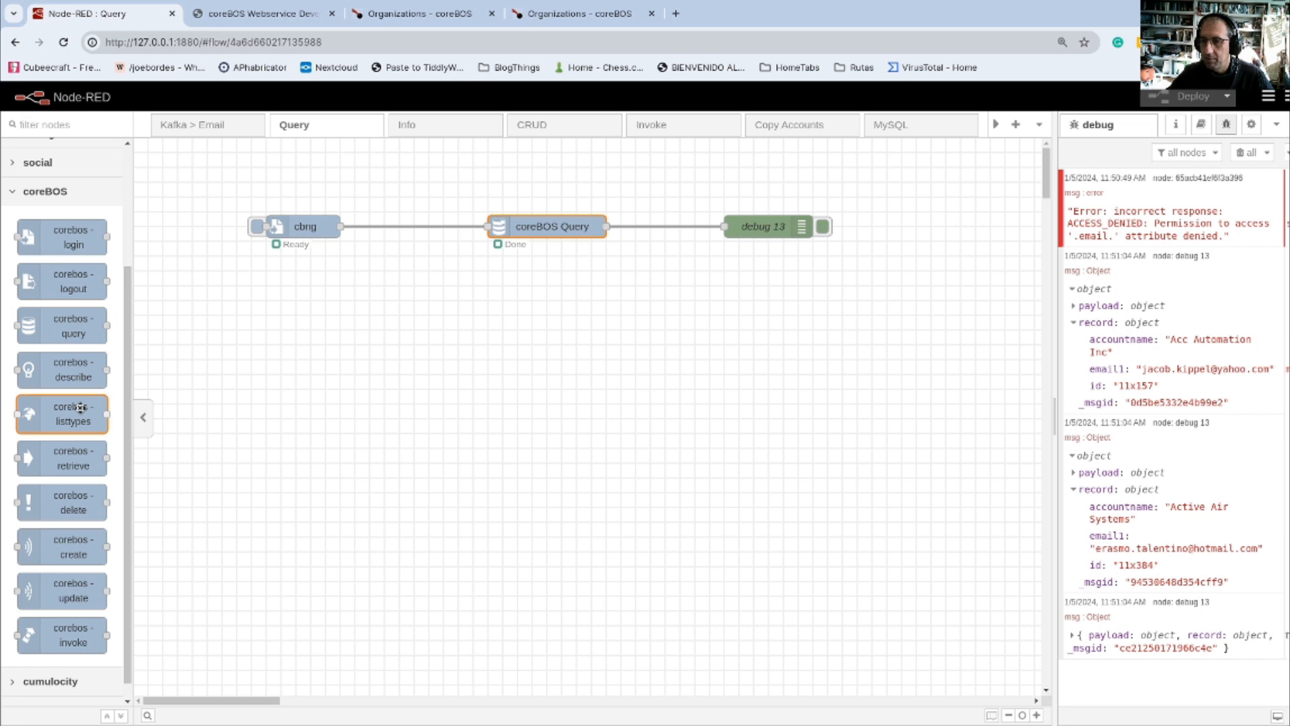
{"action": "left_click", "coordinate": [437, 130]}
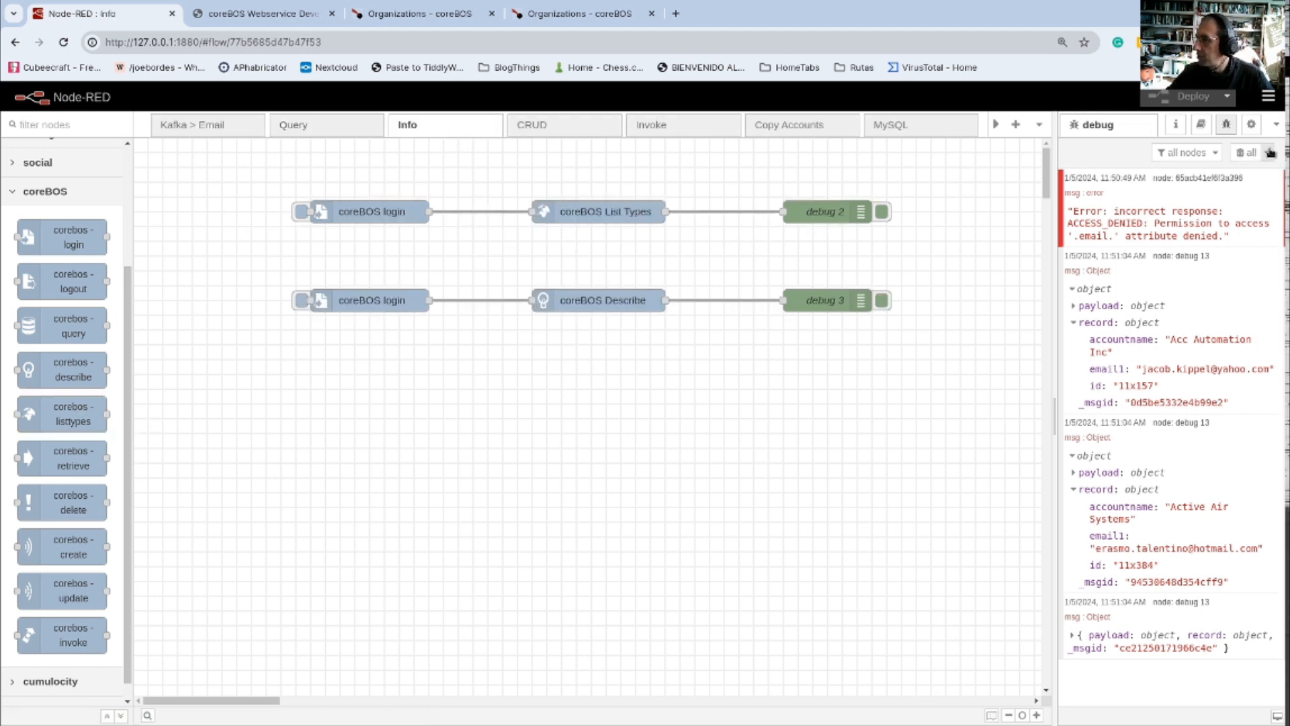
{"action": "left_click", "coordinate": [1247, 153]}
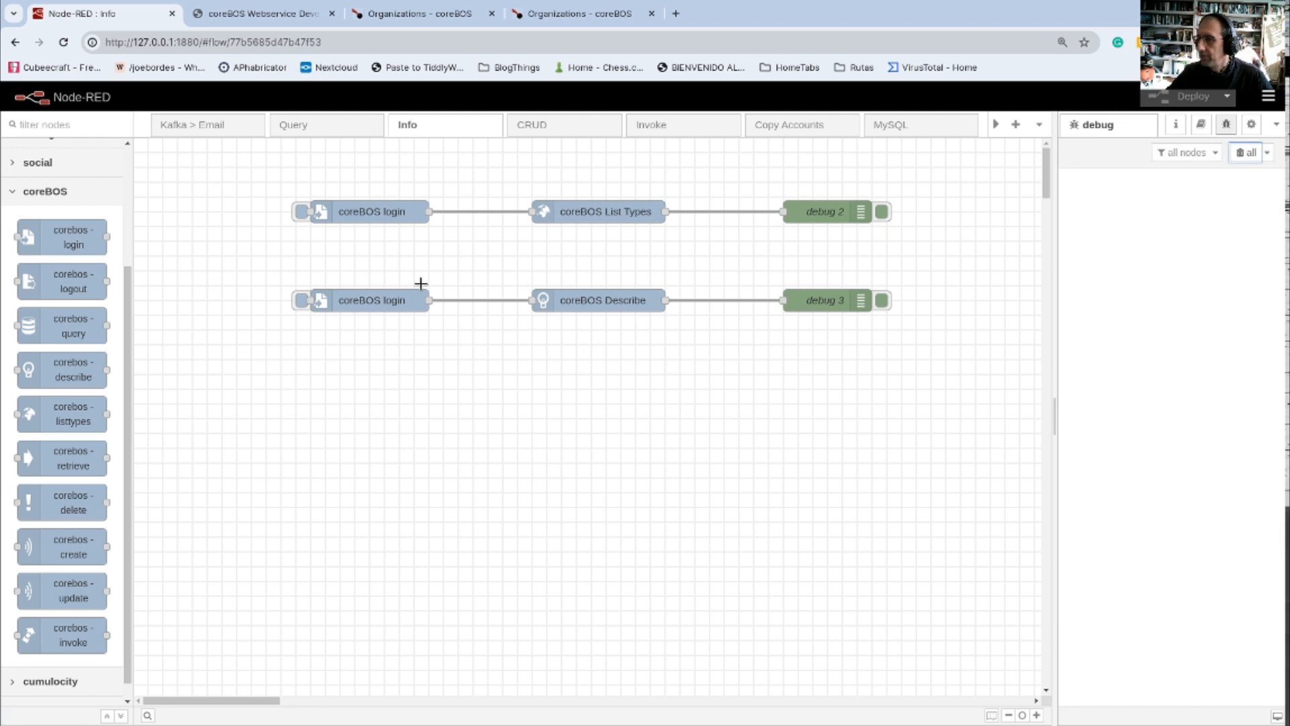
Step: Check the settings of the upper coreBOS login node and the coreBOS List Types node without changing them
{"action": "double_click", "coordinate": [375, 213]}
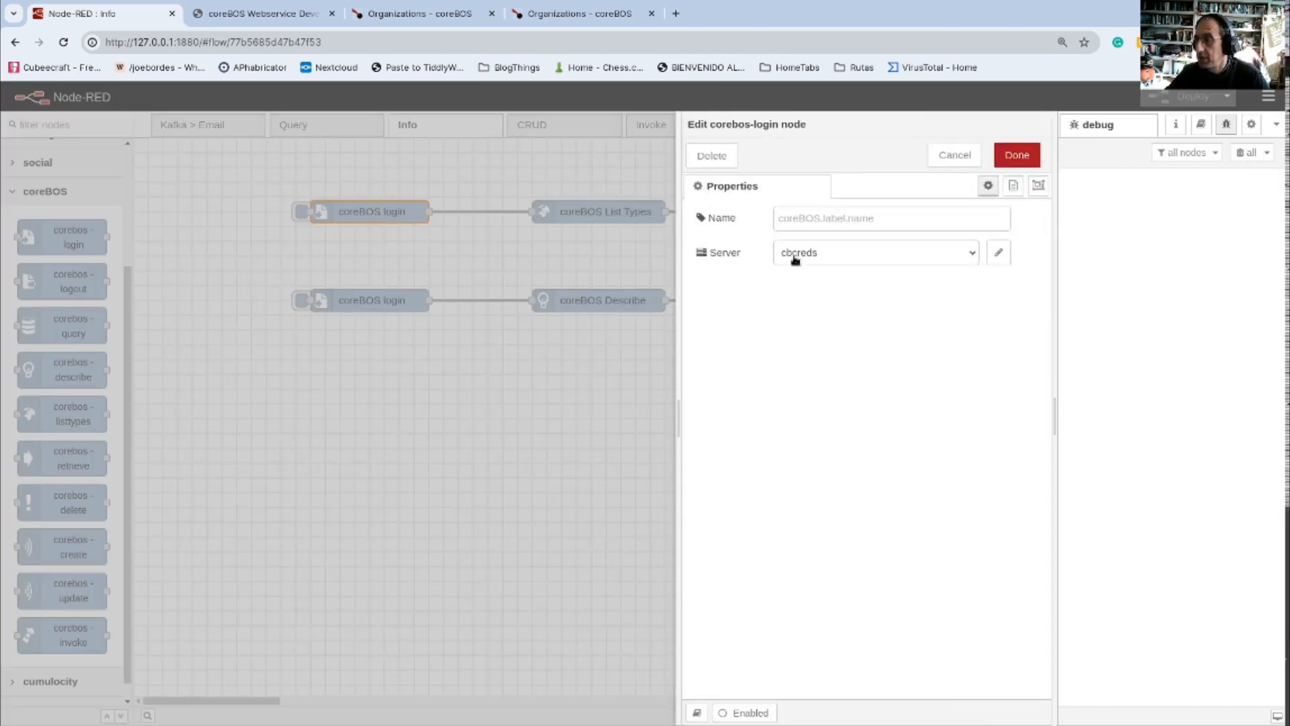
{"action": "left_click", "coordinate": [957, 157]}
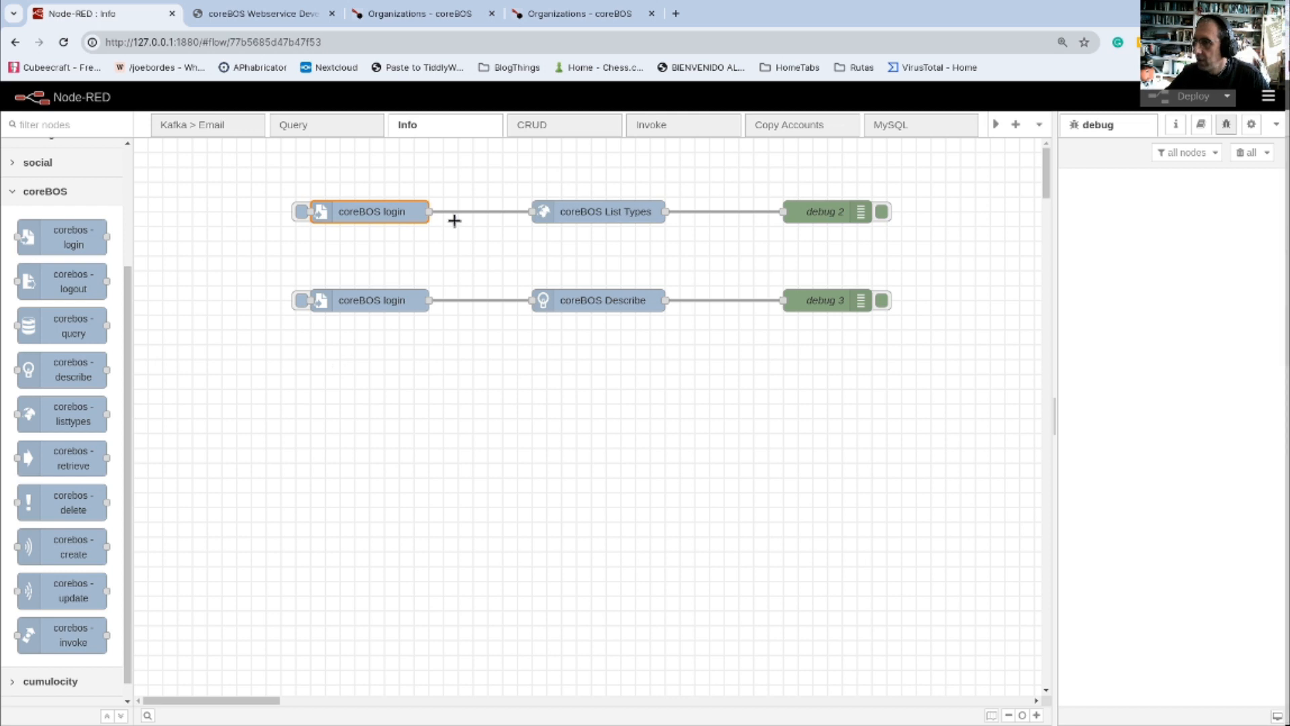
{"action": "double_click", "coordinate": [609, 215]}
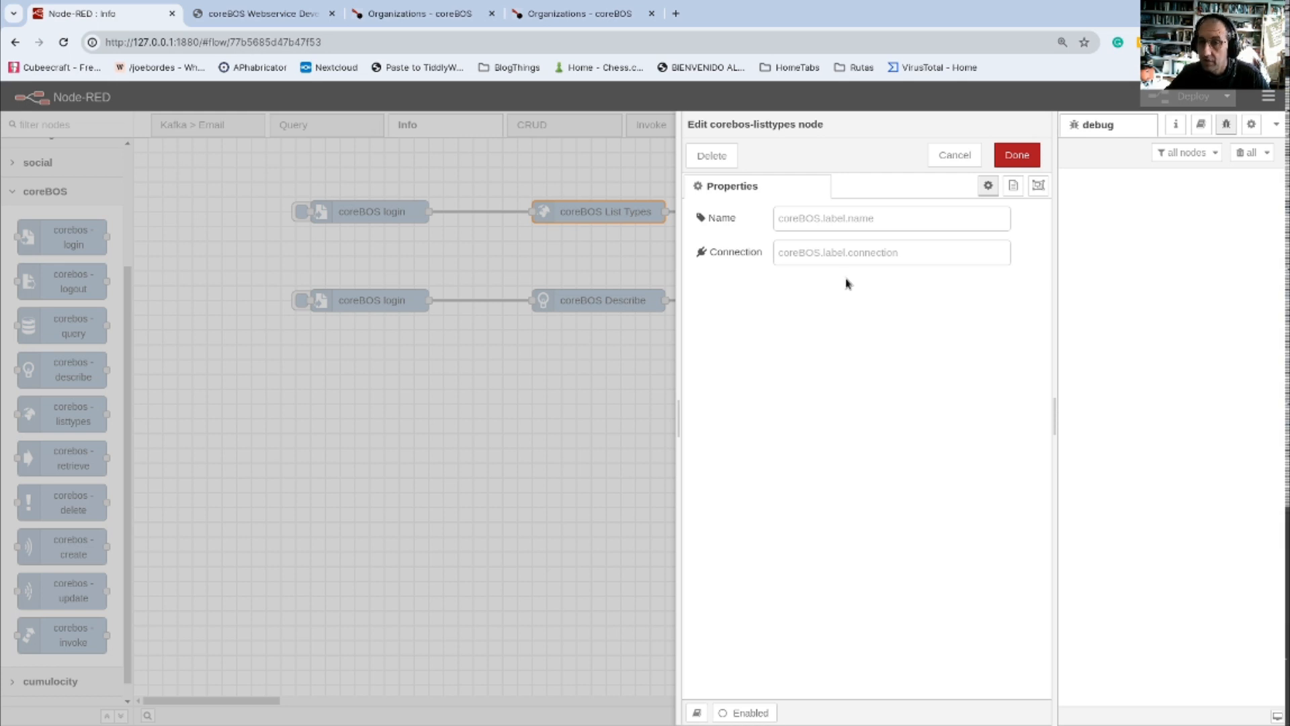
{"action": "left_click", "coordinate": [956, 155]}
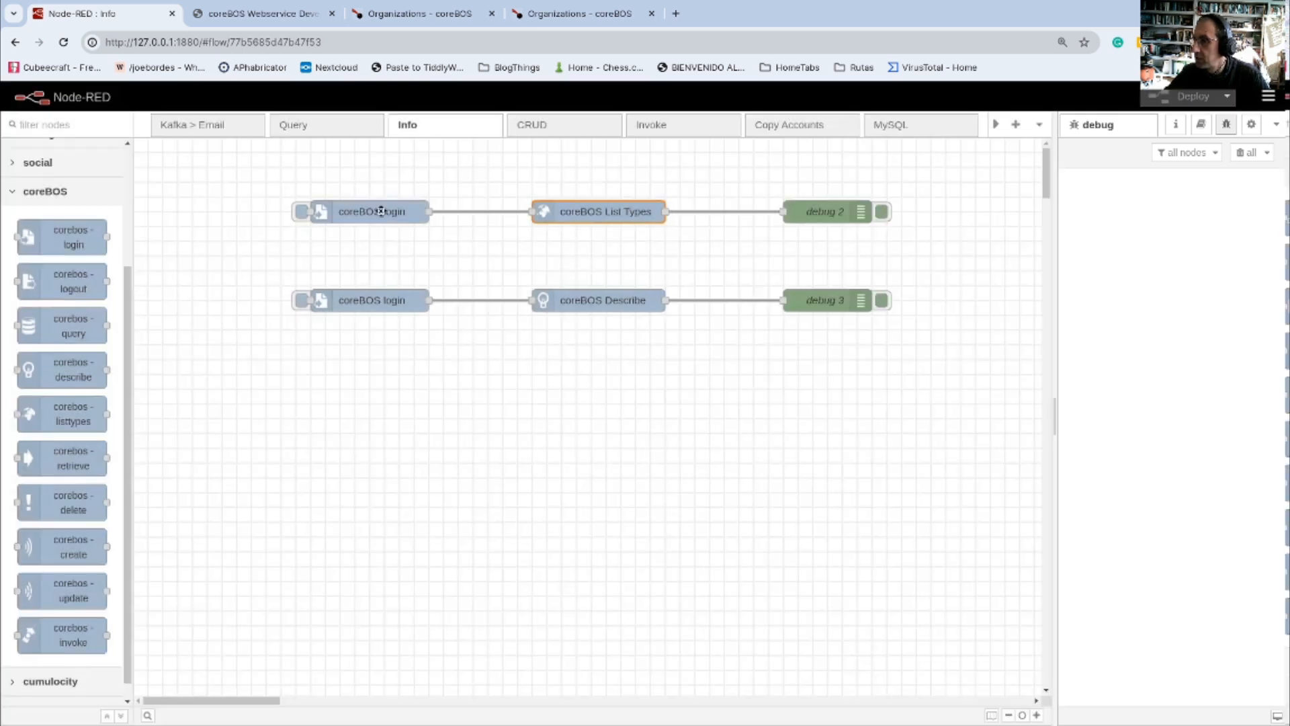
{"action": "double_click", "coordinate": [611, 216]}
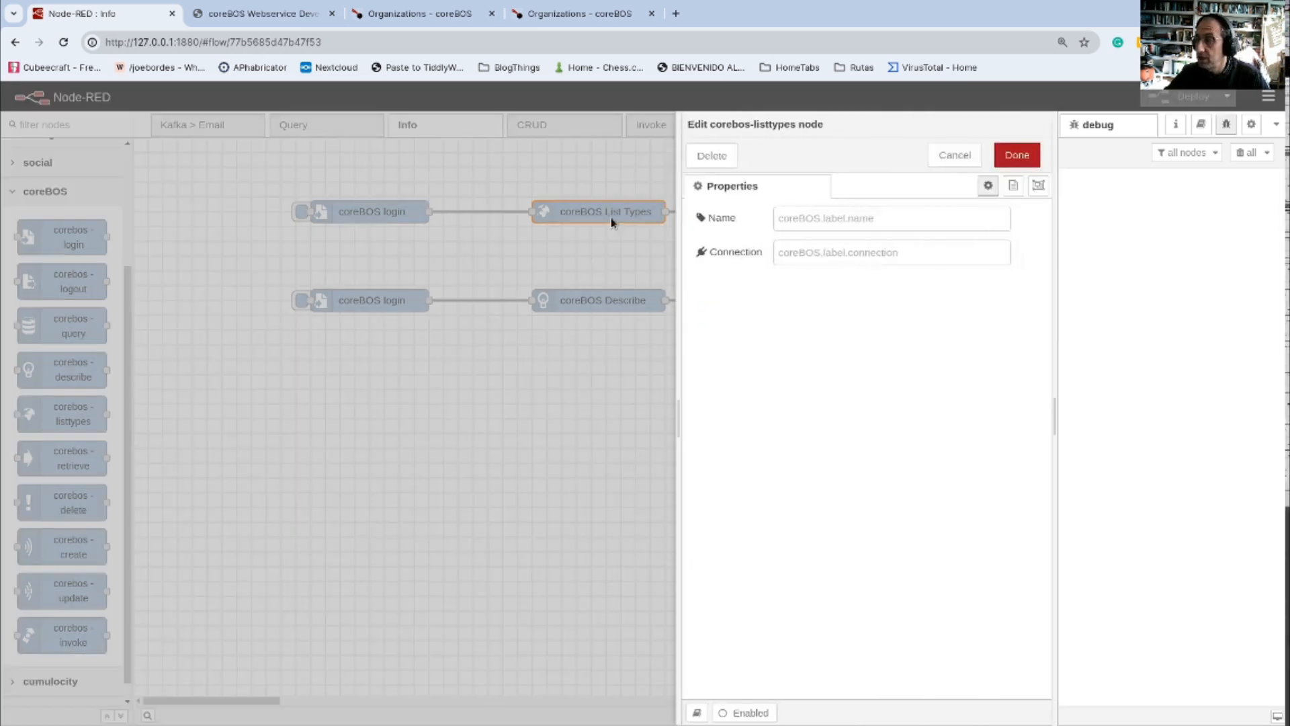
{"action": "left_click", "coordinate": [955, 154]}
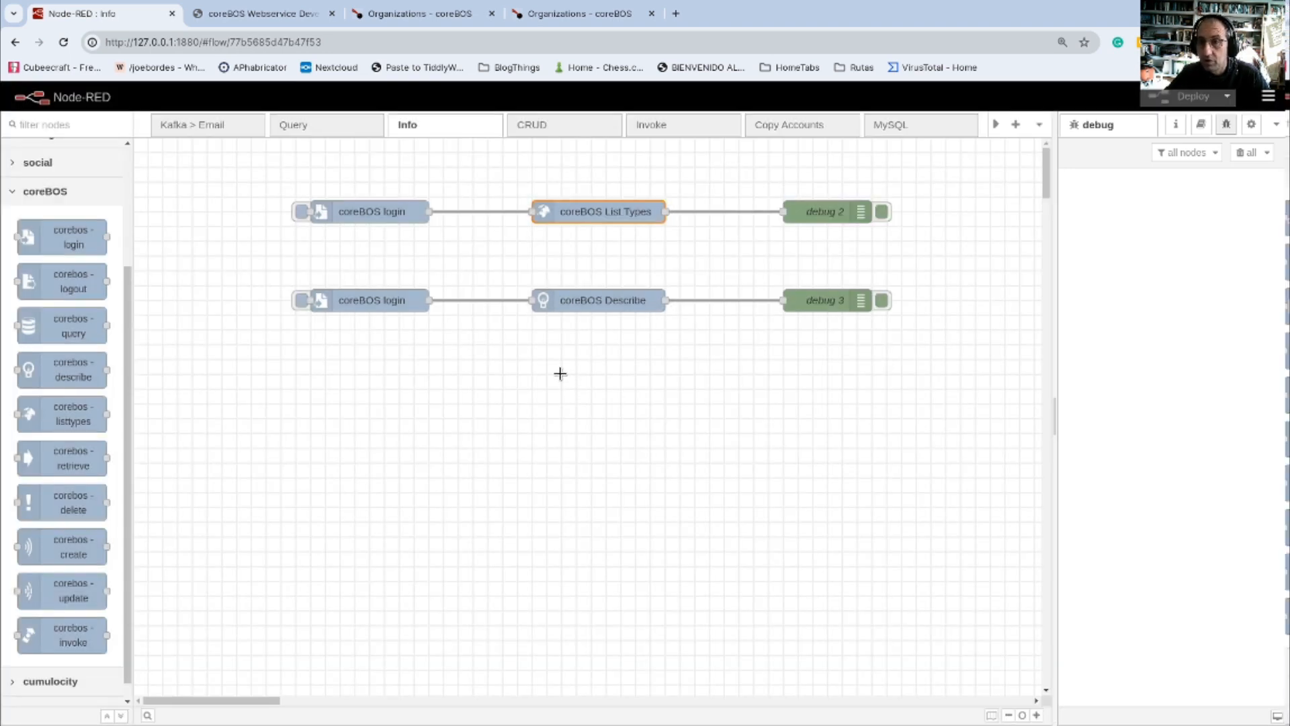
Step: Trigger the coreBOS List Types flow, browse its module messages, and examine the payload of the cbupdater message
{"action": "left_click", "coordinate": [300, 212]}
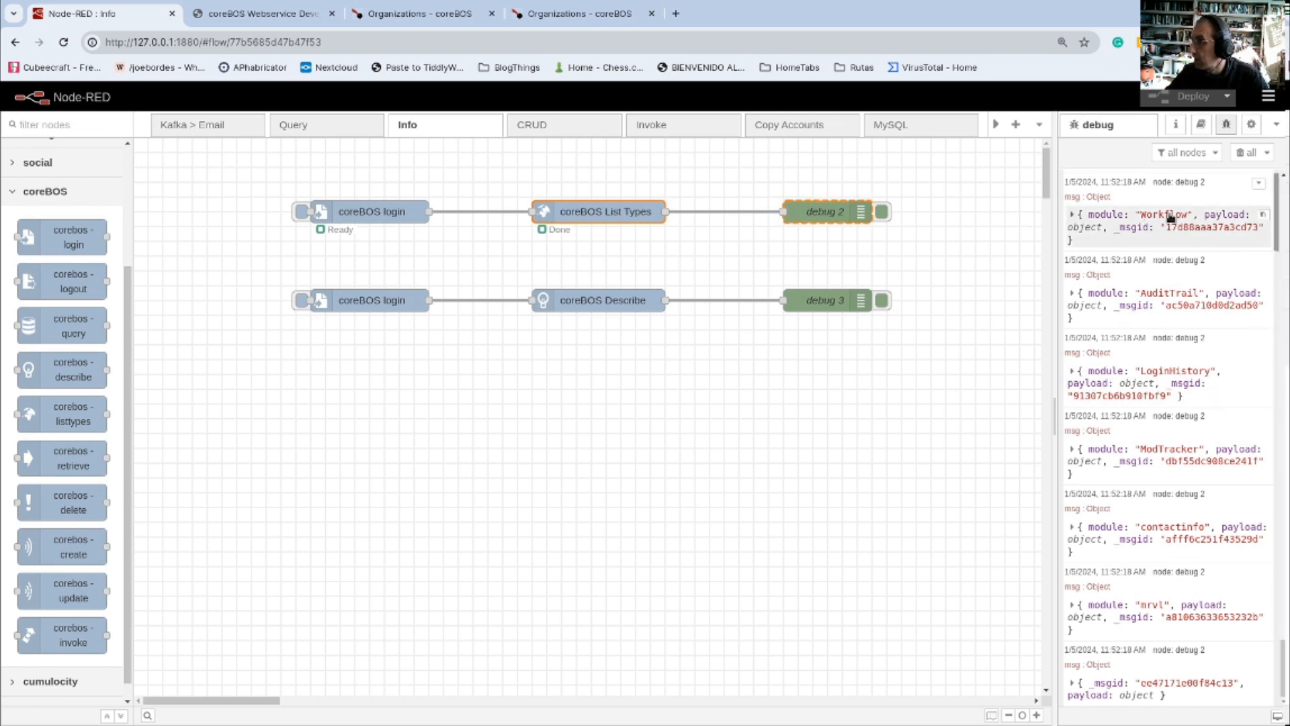
{"action": "scroll", "coordinate": [1154, 474], "scroll_direction": "up", "scroll_amount": 5}
{"action": "scroll", "coordinate": [1153, 474], "scroll_direction": "down", "scroll_amount": 10}
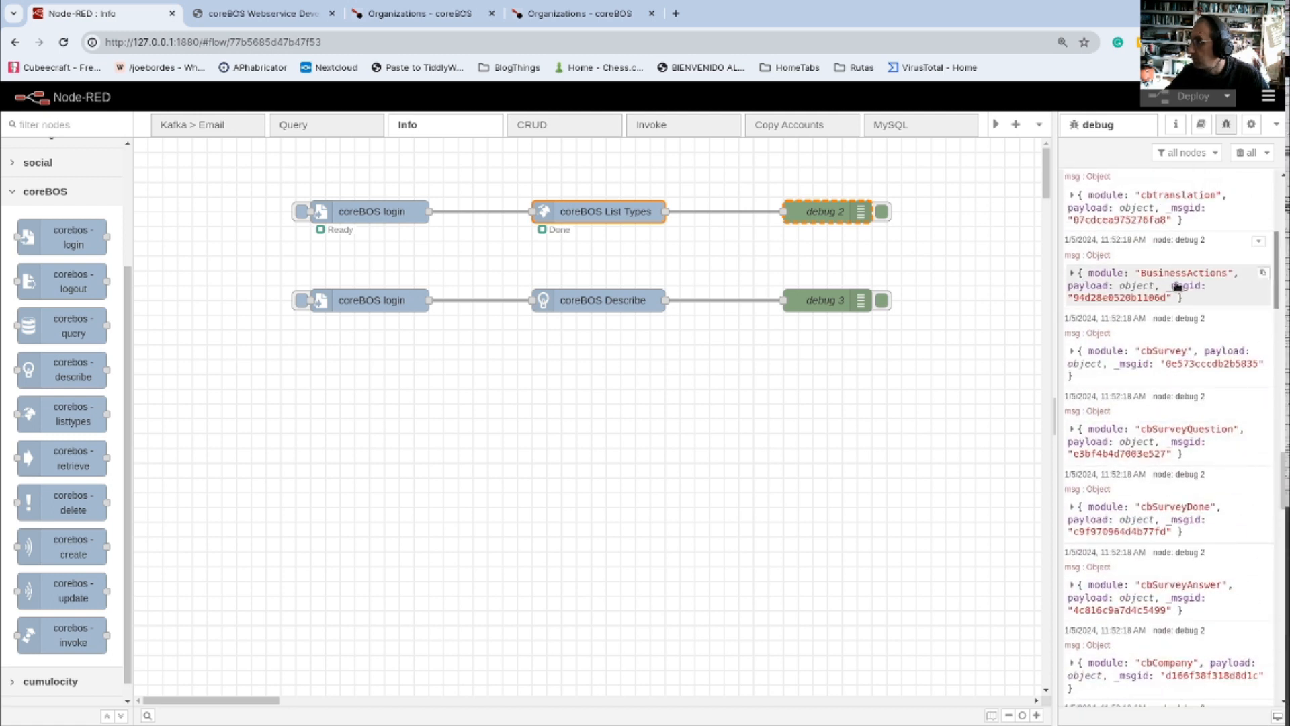
{"action": "scroll", "coordinate": [1177, 269], "scroll_direction": "down", "scroll_amount": 10}
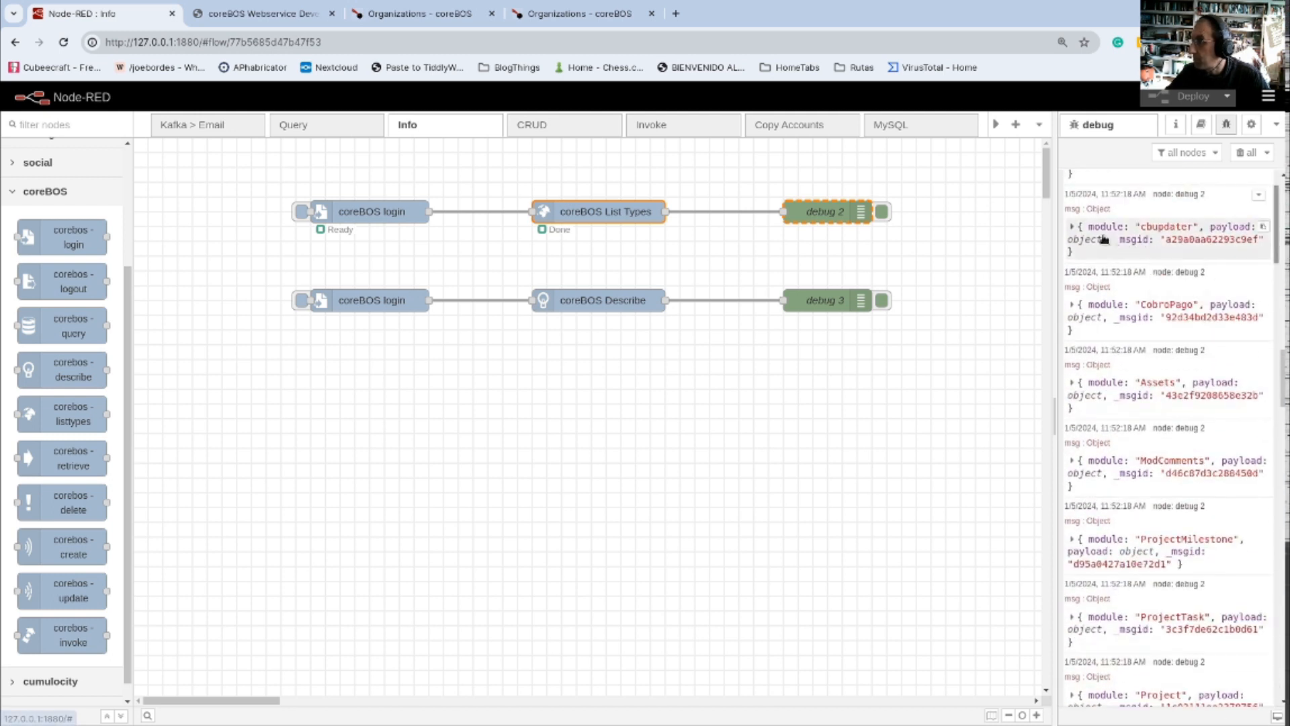
{"action": "left_click", "coordinate": [1073, 229]}
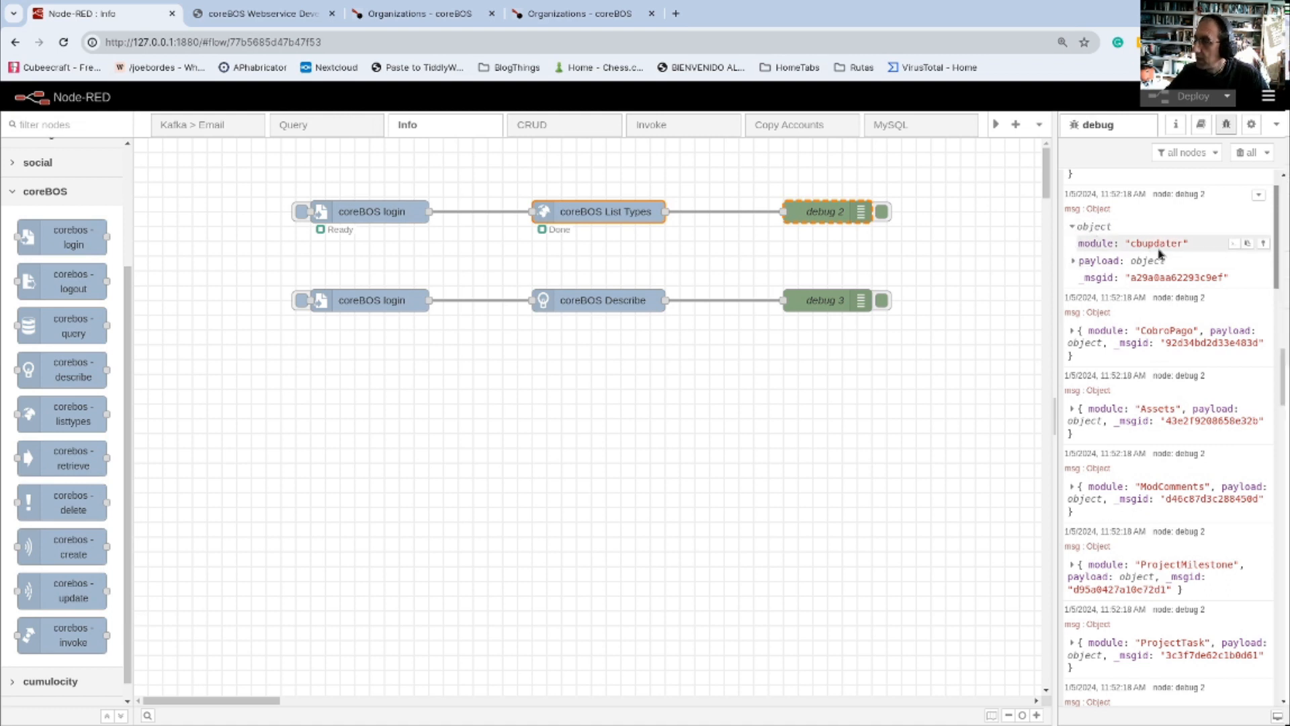
{"action": "left_click", "coordinate": [1073, 261]}
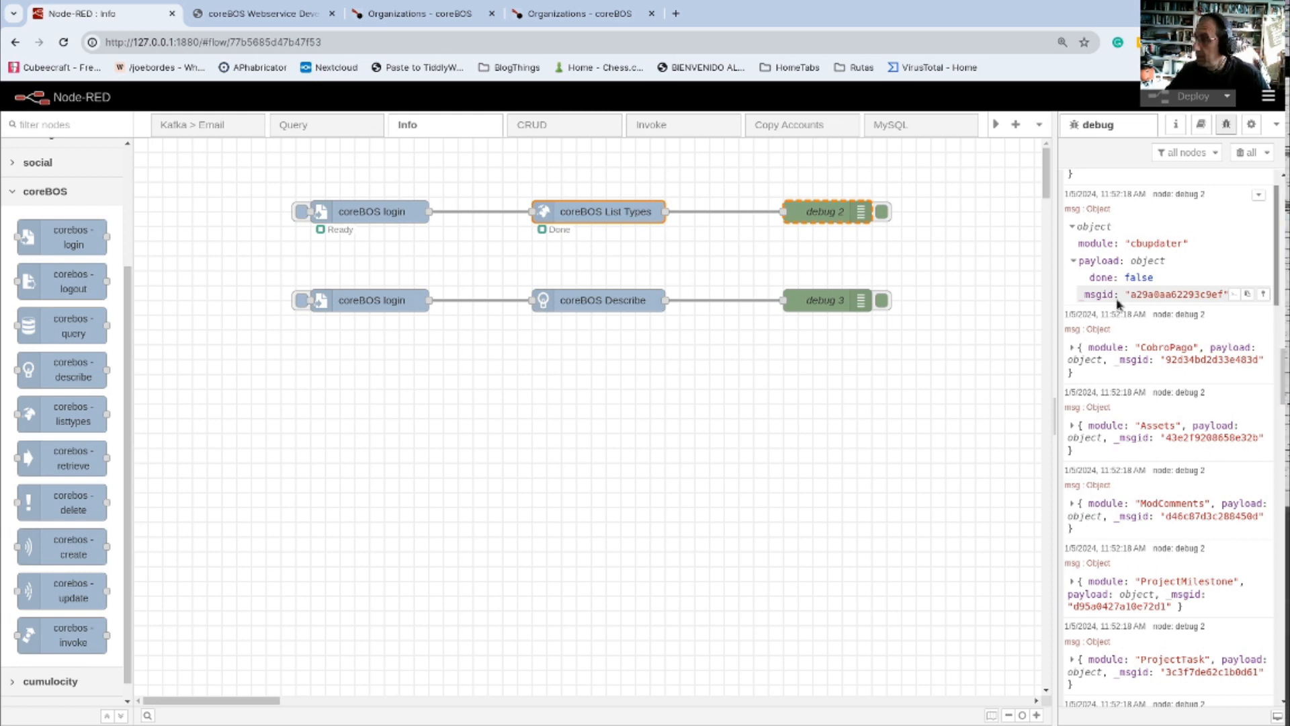
Step: Examine the payloads of the final List Types debug message and the LoginHistory message
{"action": "scroll", "coordinate": [1118, 302], "scroll_direction": "down", "scroll_amount": 15}
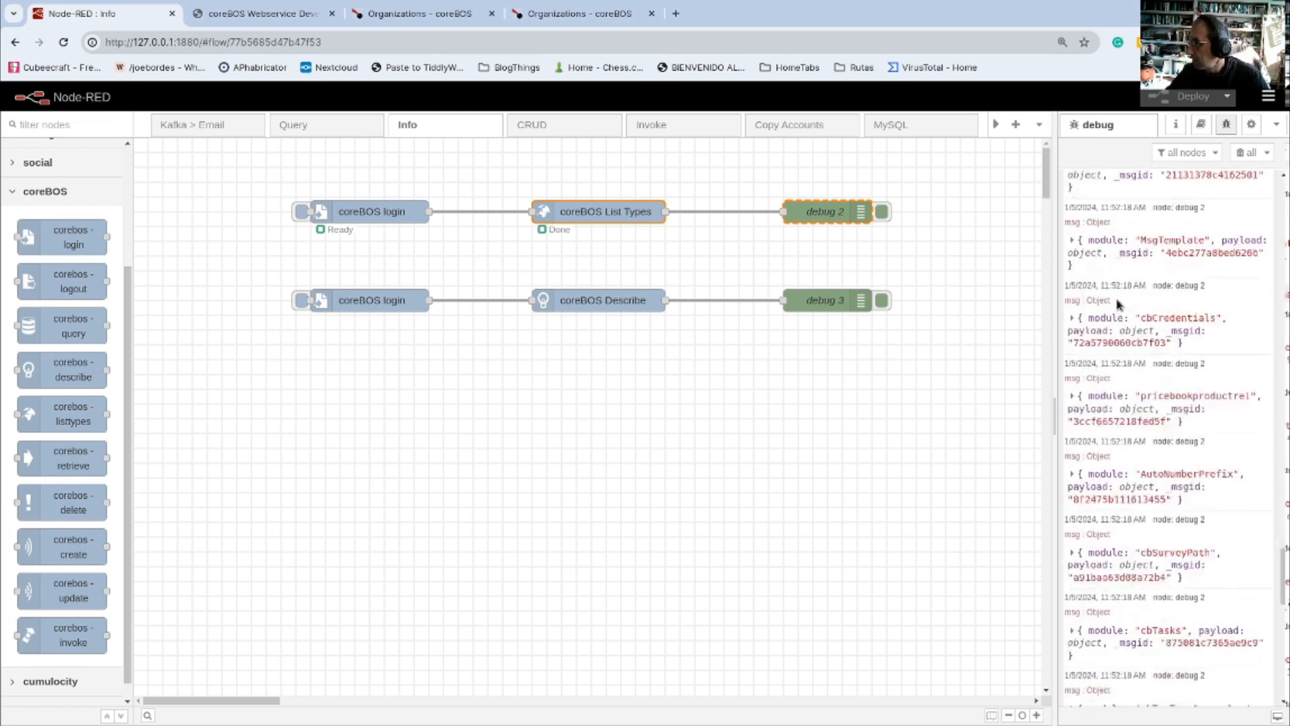
{"action": "scroll", "coordinate": [1118, 302], "scroll_direction": "down", "scroll_amount": 2}
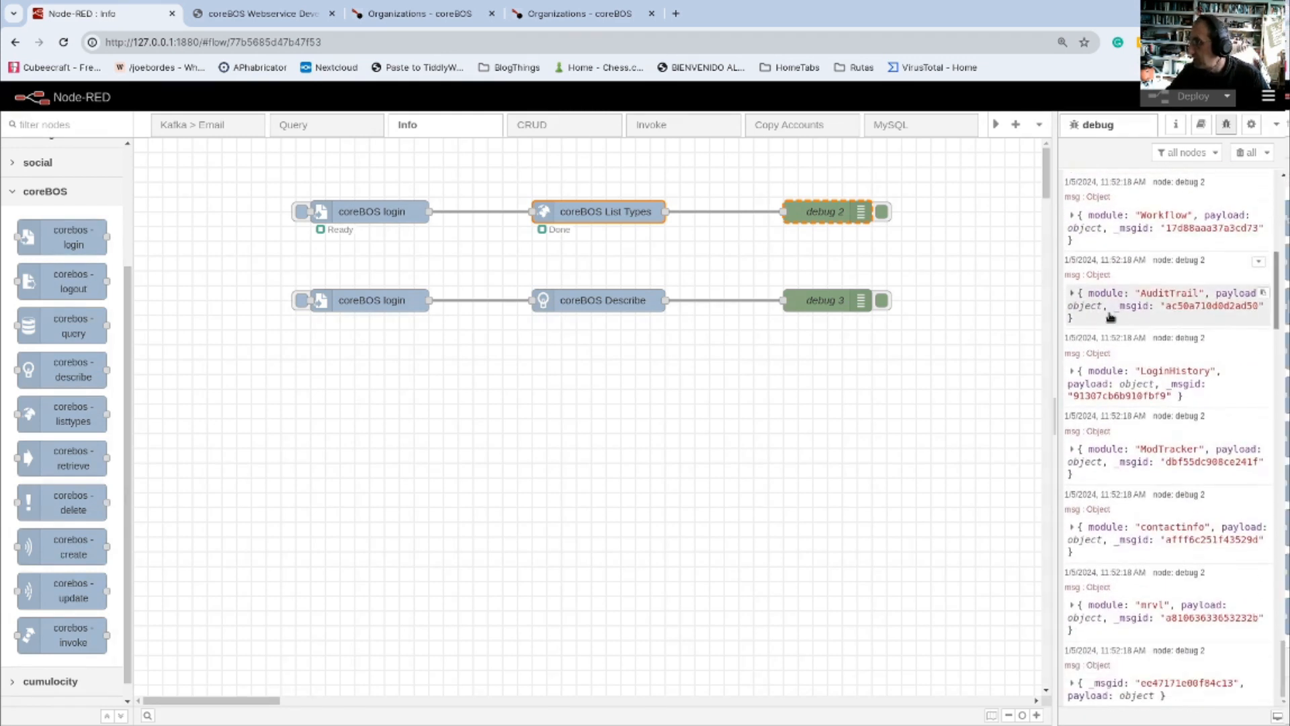
{"action": "left_click", "coordinate": [1074, 682]}
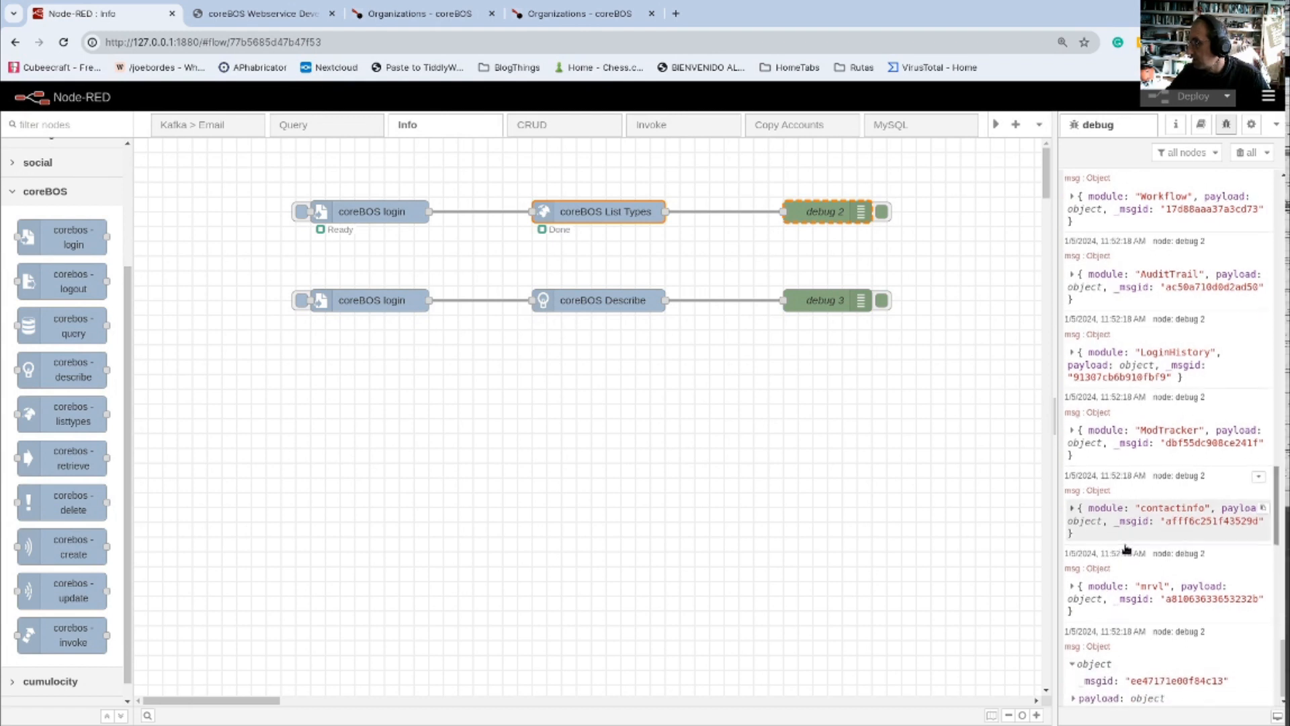
{"action": "left_click", "coordinate": [1074, 696]}
{"action": "scroll", "coordinate": [1126, 578], "scroll_direction": "down", "scroll_amount": 1}
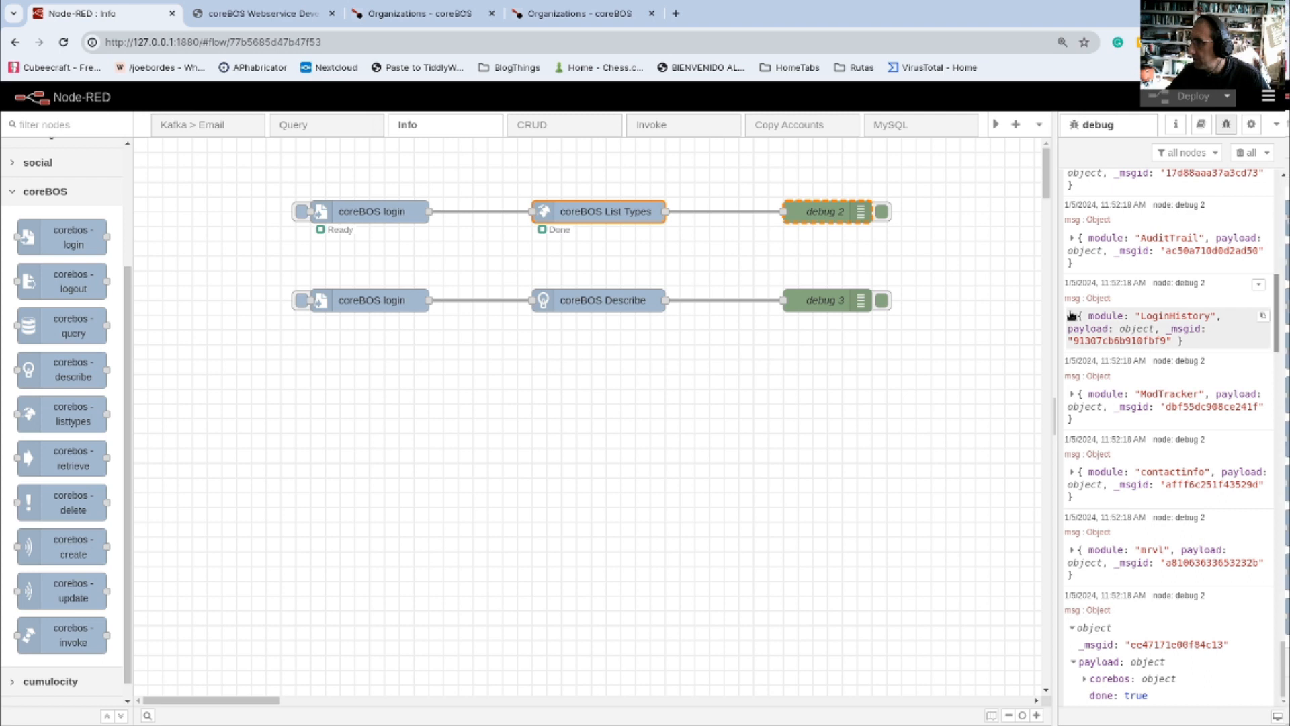
{"action": "left_click", "coordinate": [1076, 332]}
{"action": "left_click", "coordinate": [1074, 349]}
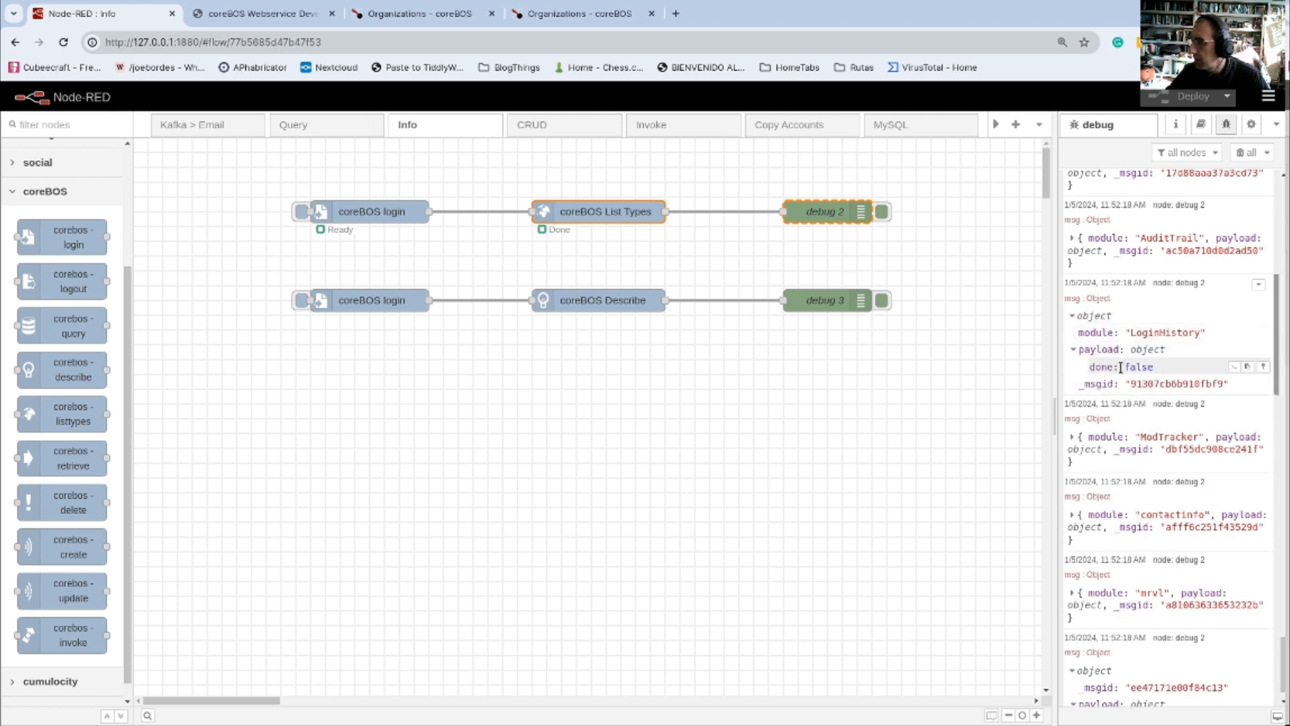
{"action": "scroll", "coordinate": [1120, 366], "scroll_direction": "down", "scroll_amount": 1}
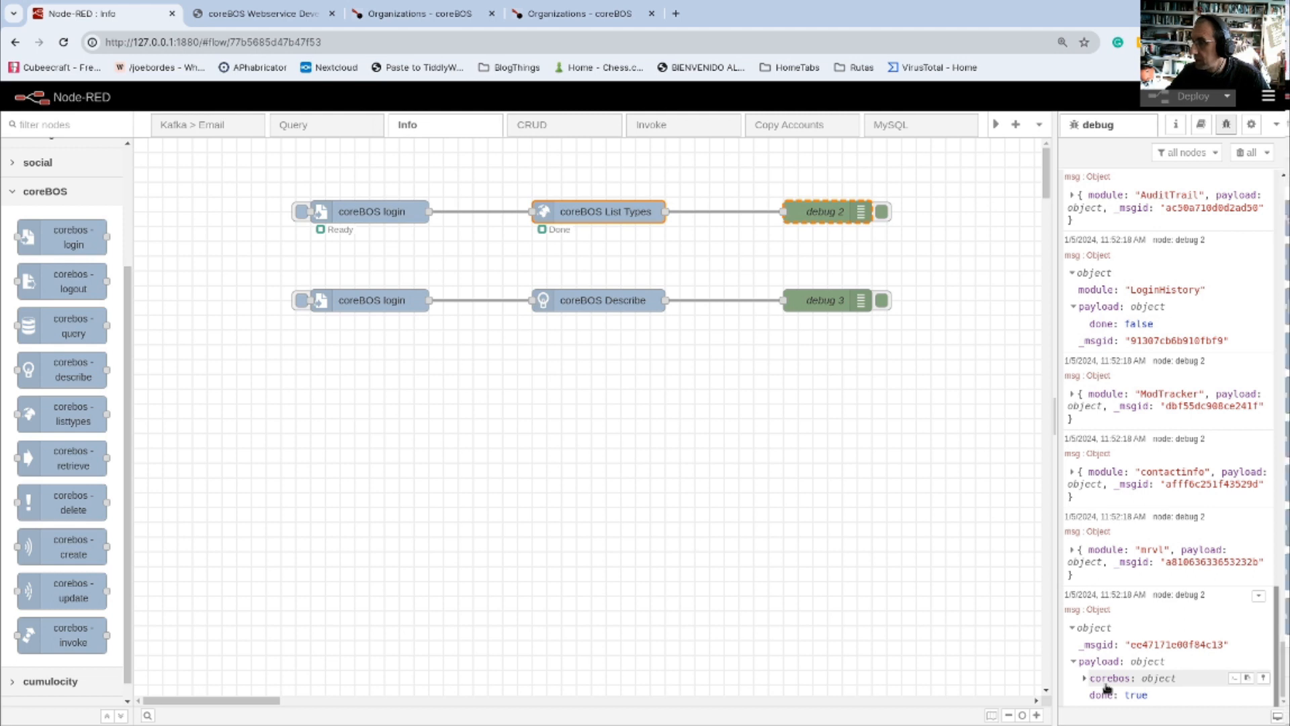
Step: Check the name and server settings of the upper coreBOS login node without changing them
{"action": "double_click", "coordinate": [380, 215]}
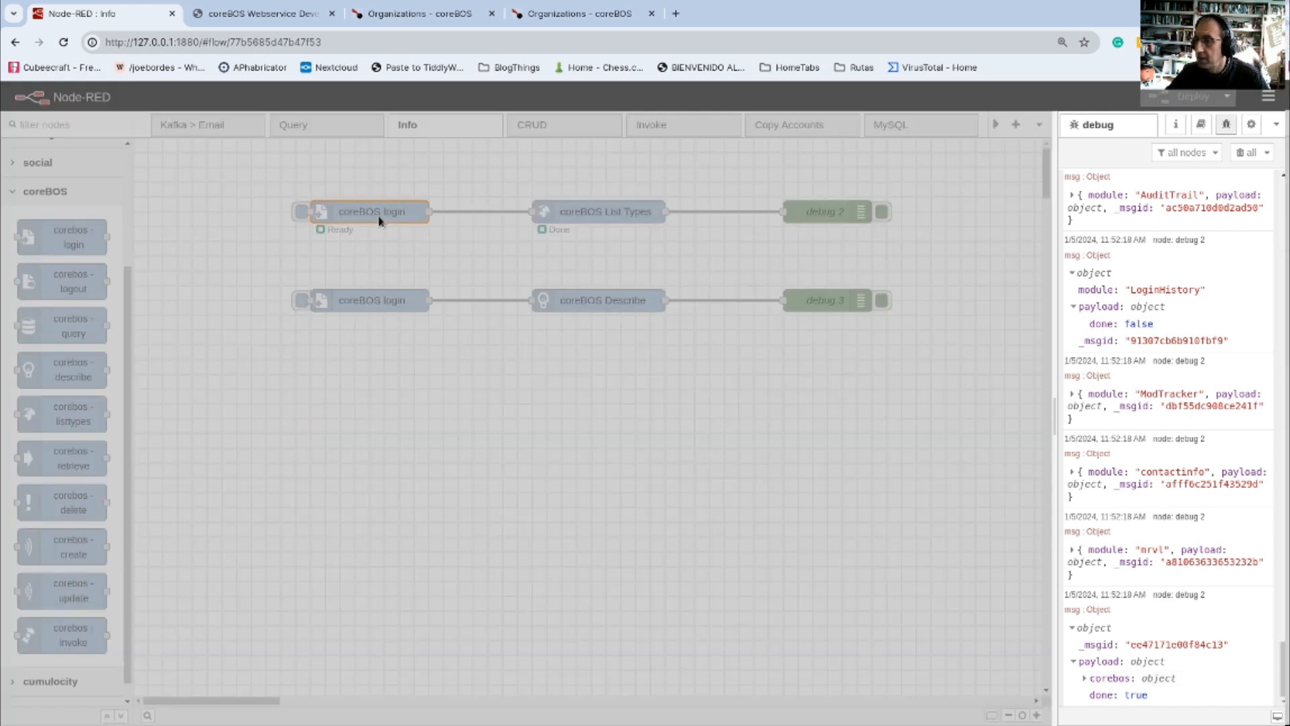
{"action": "left_click", "coordinate": [808, 217]}
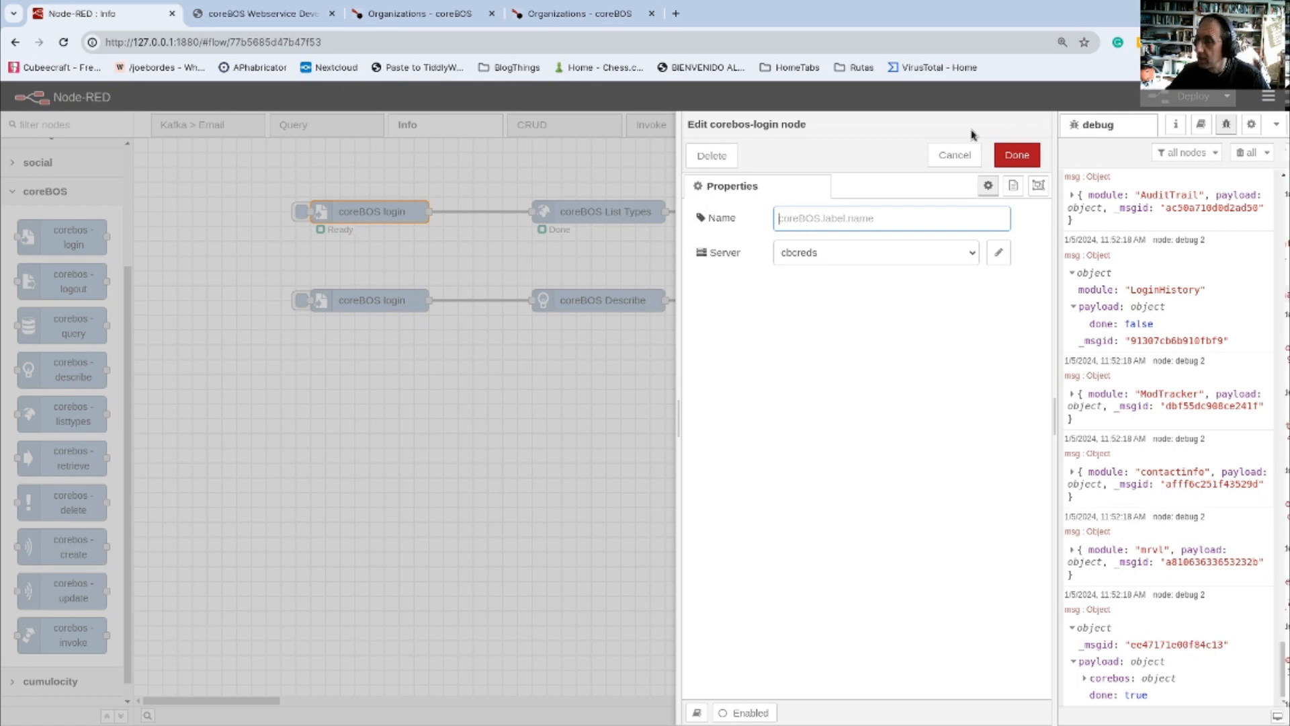
{"action": "left_click", "coordinate": [948, 159]}
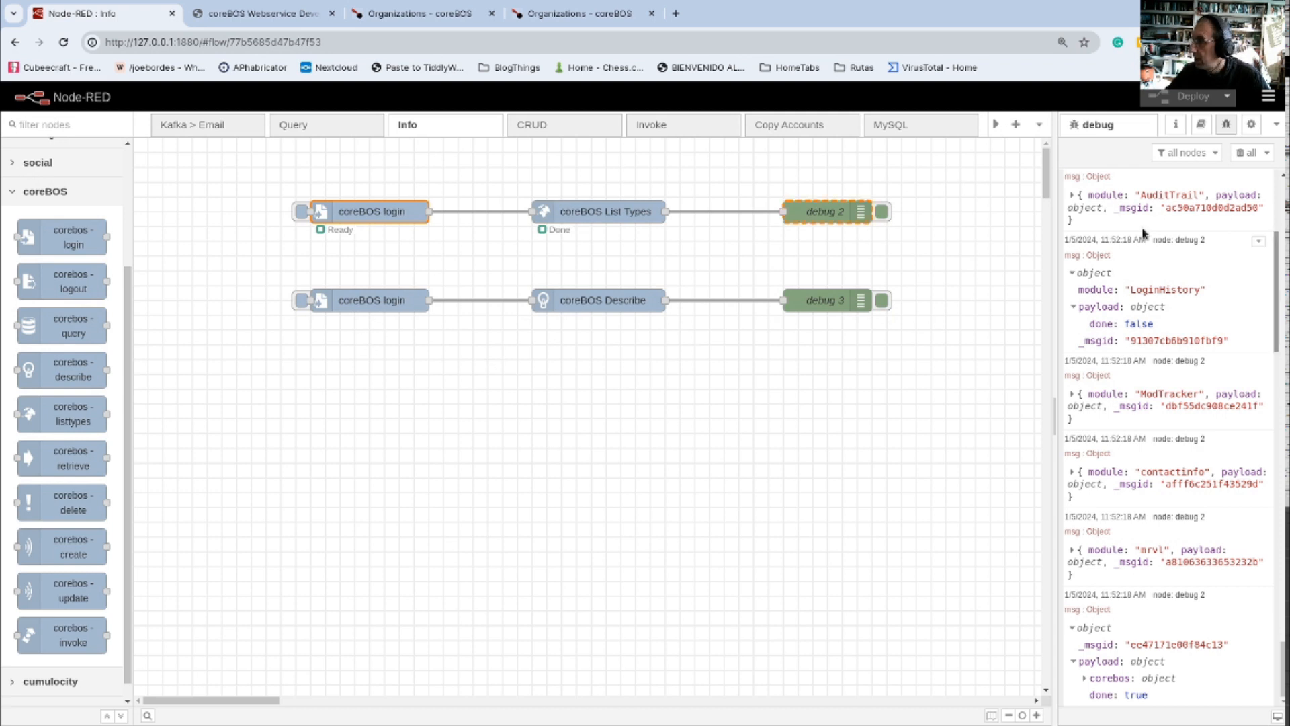
Step: Clear all debug messages and trigger the coreBOS Describe flow from its login node
{"action": "left_click", "coordinate": [1248, 153]}
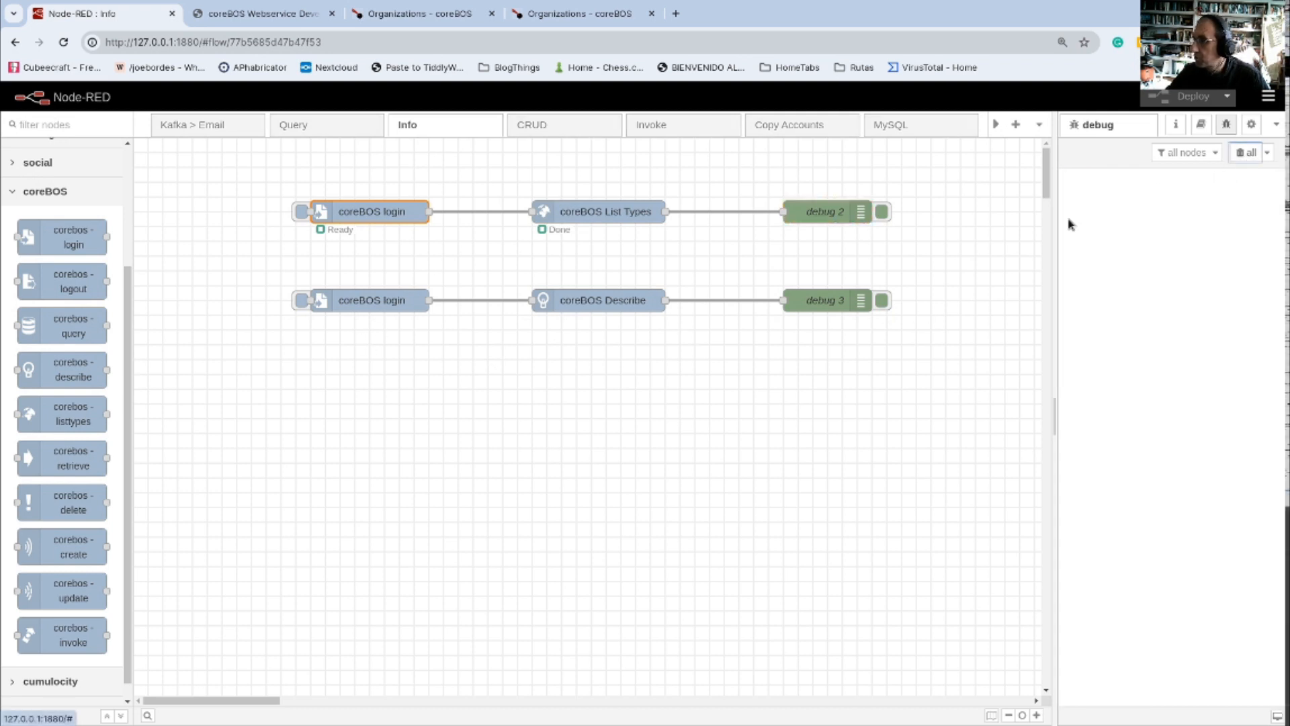
{"action": "left_click", "coordinate": [302, 302]}
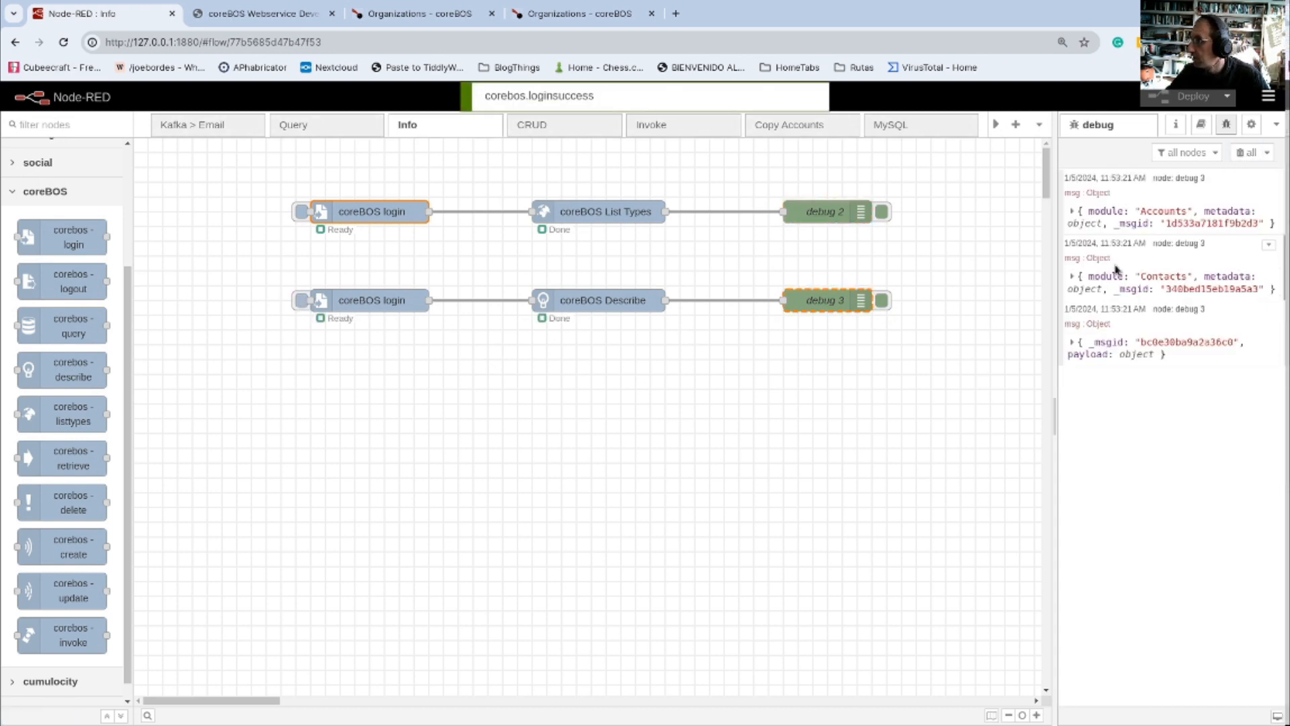
Step: Check which modules are configured in the coreBOS Describe node without changing them
{"action": "left_click", "coordinate": [593, 308]}
{"action": "double_click", "coordinate": [592, 309]}
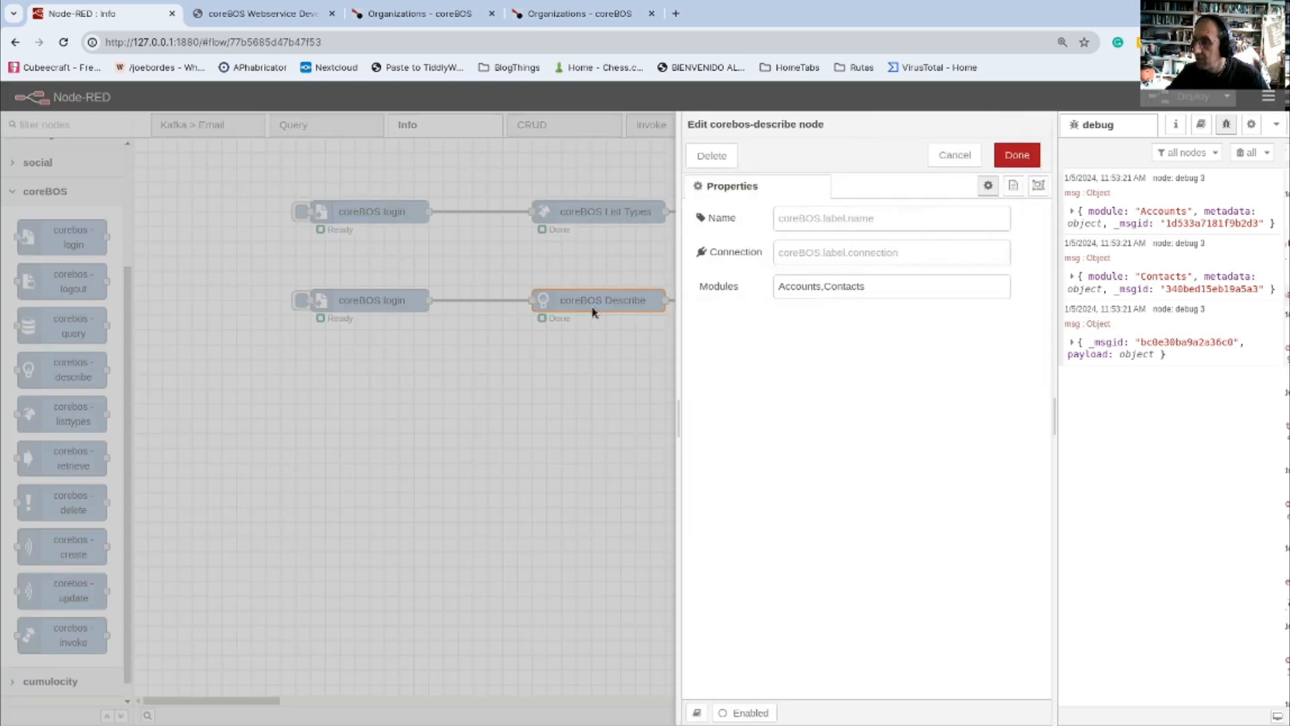
{"action": "left_click", "coordinate": [798, 287]}
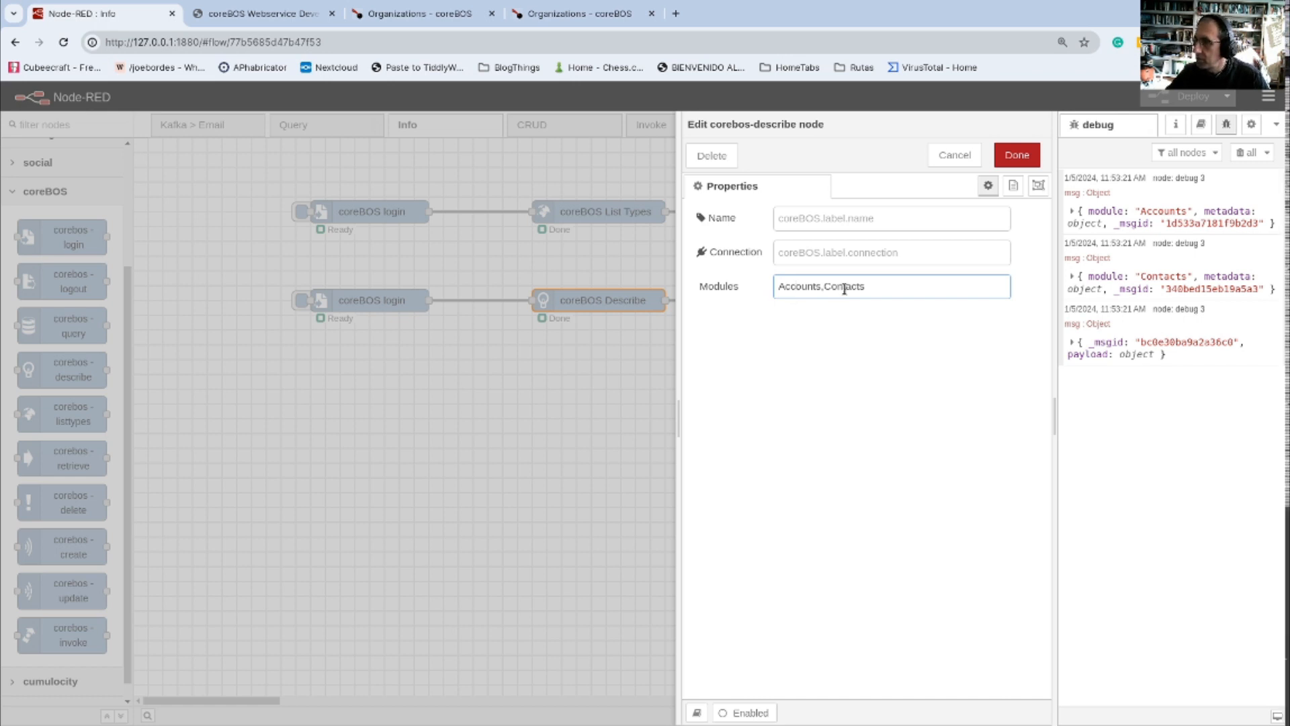
{"action": "left_click", "coordinate": [955, 155]}
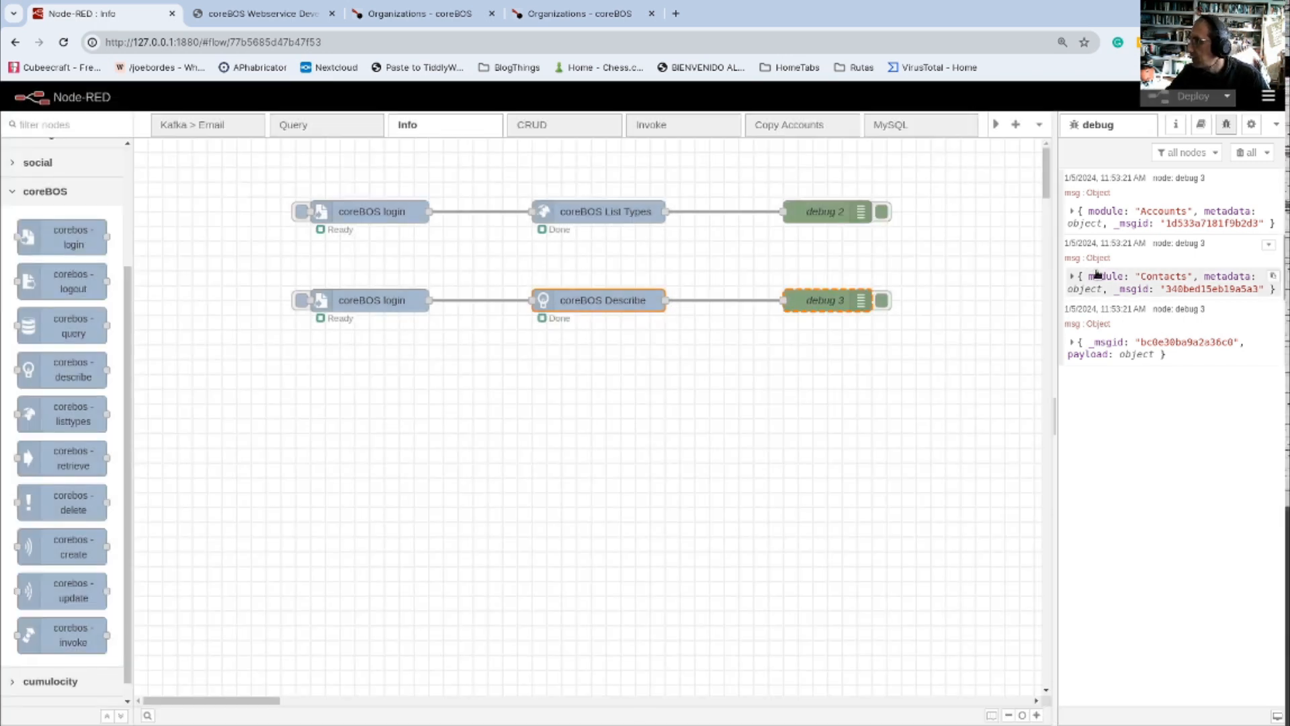
Step: Examine the Accounts message's metadata including its first field definition, and the payload of the final Describe debug message
{"action": "left_click", "coordinate": [1072, 211]}
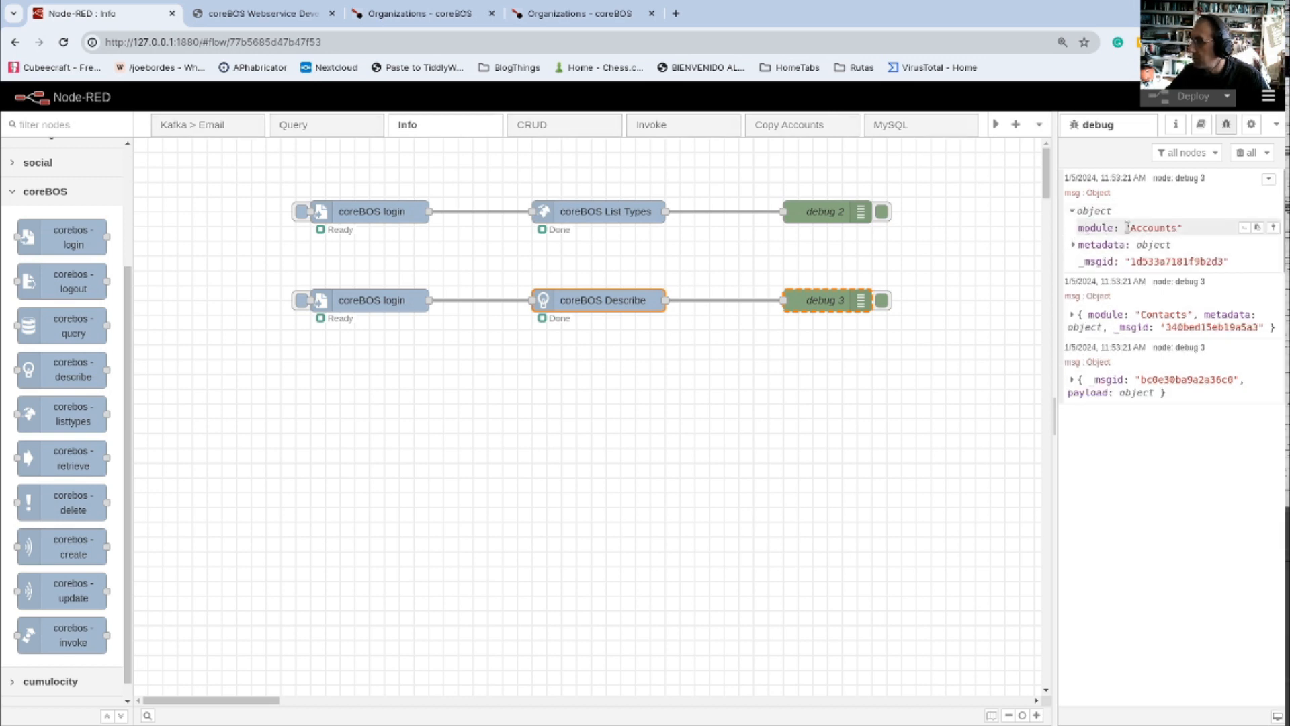
{"action": "left_click", "coordinate": [1073, 244]}
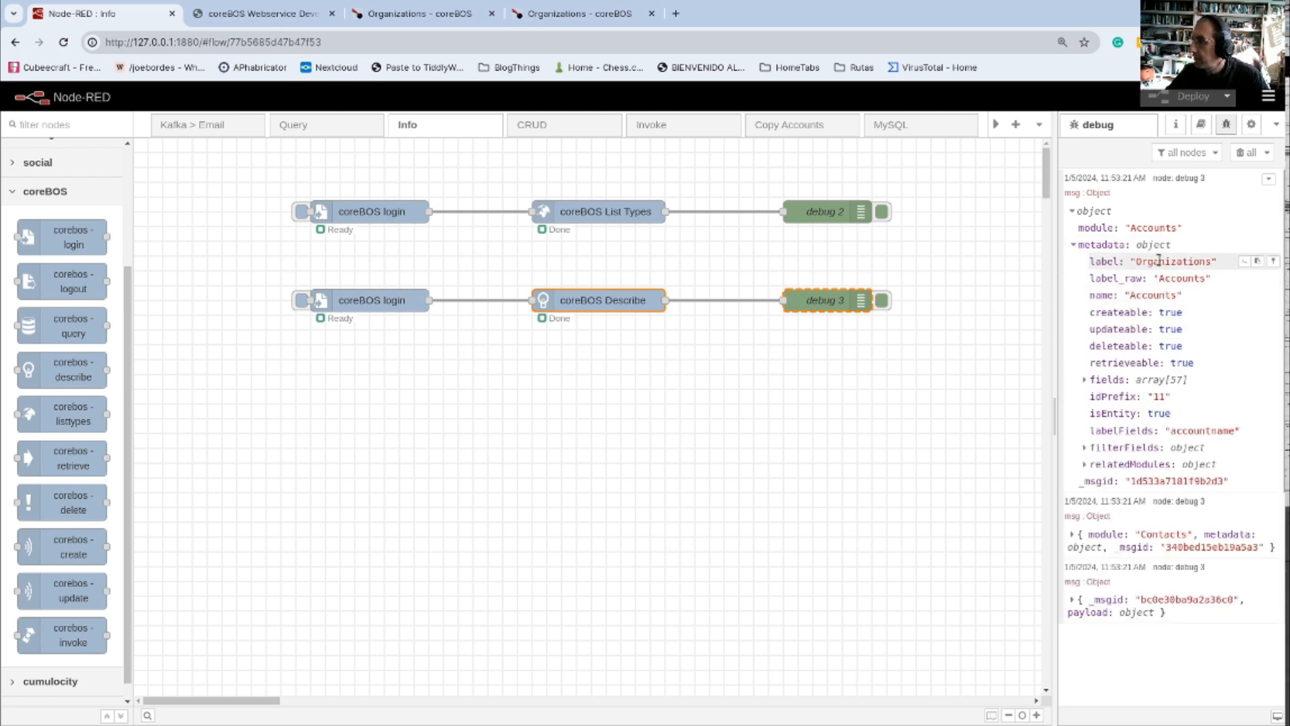
{"action": "left_click", "coordinate": [1085, 381]}
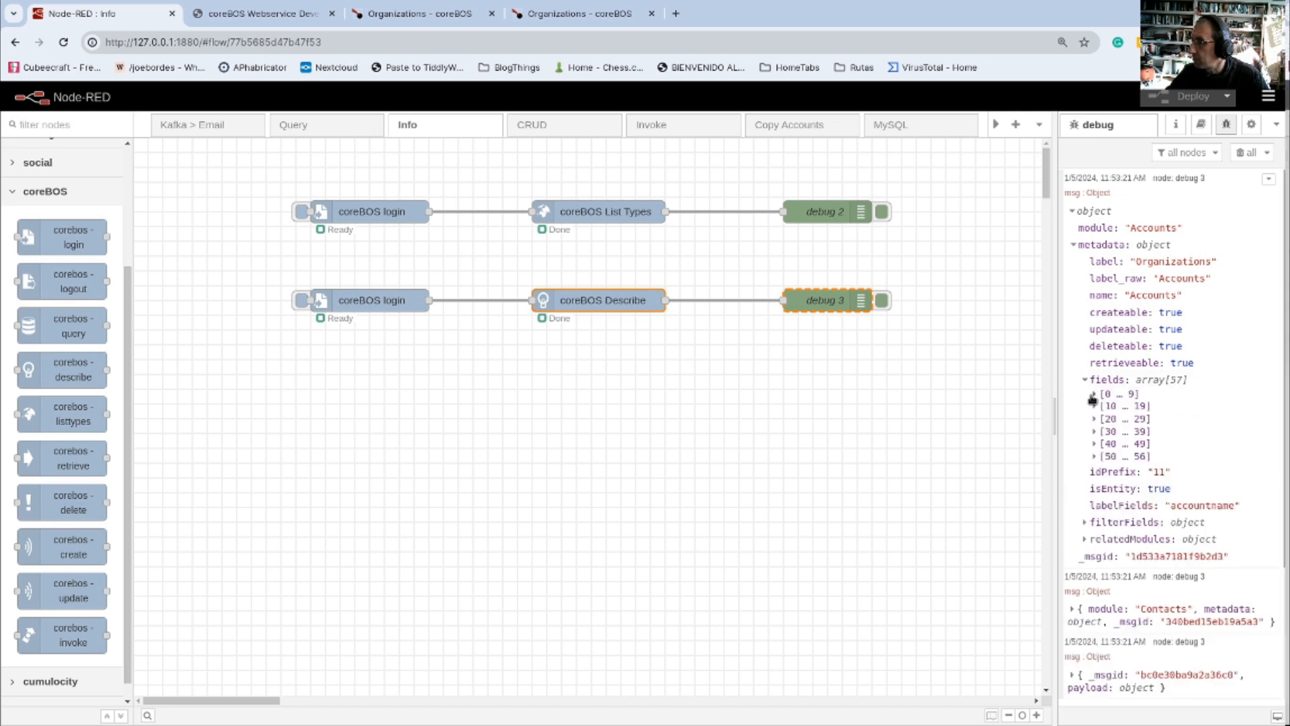
{"action": "left_click", "coordinate": [1094, 395]}
{"action": "left_click", "coordinate": [1105, 409]}
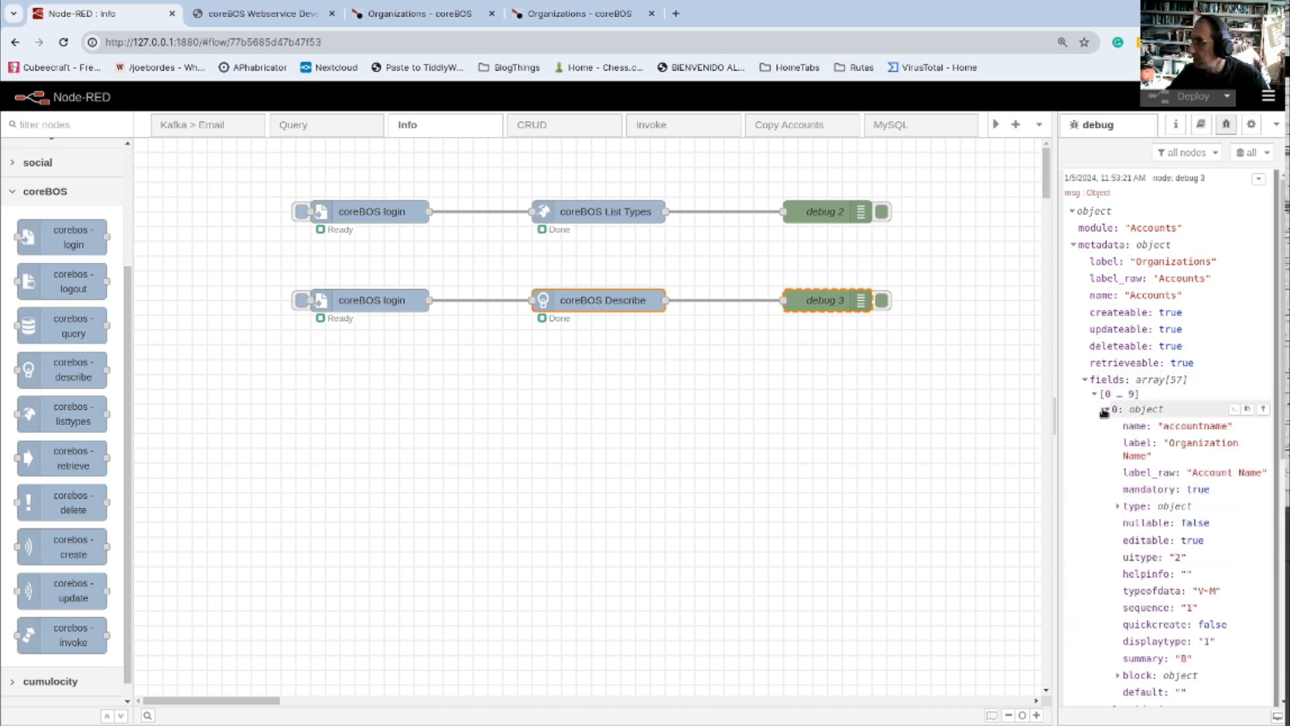
{"action": "scroll", "coordinate": [1166, 617], "scroll_direction": "down", "scroll_amount": 2}
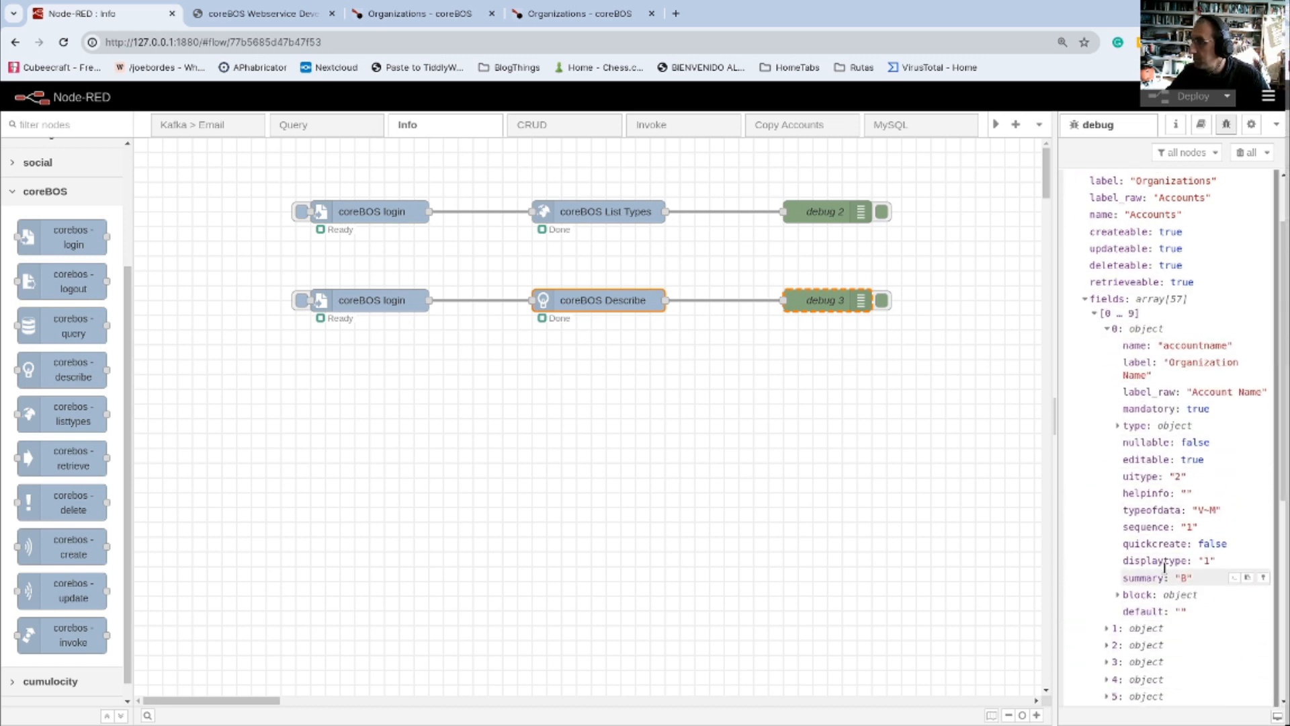
{"action": "left_click", "coordinate": [1085, 299]}
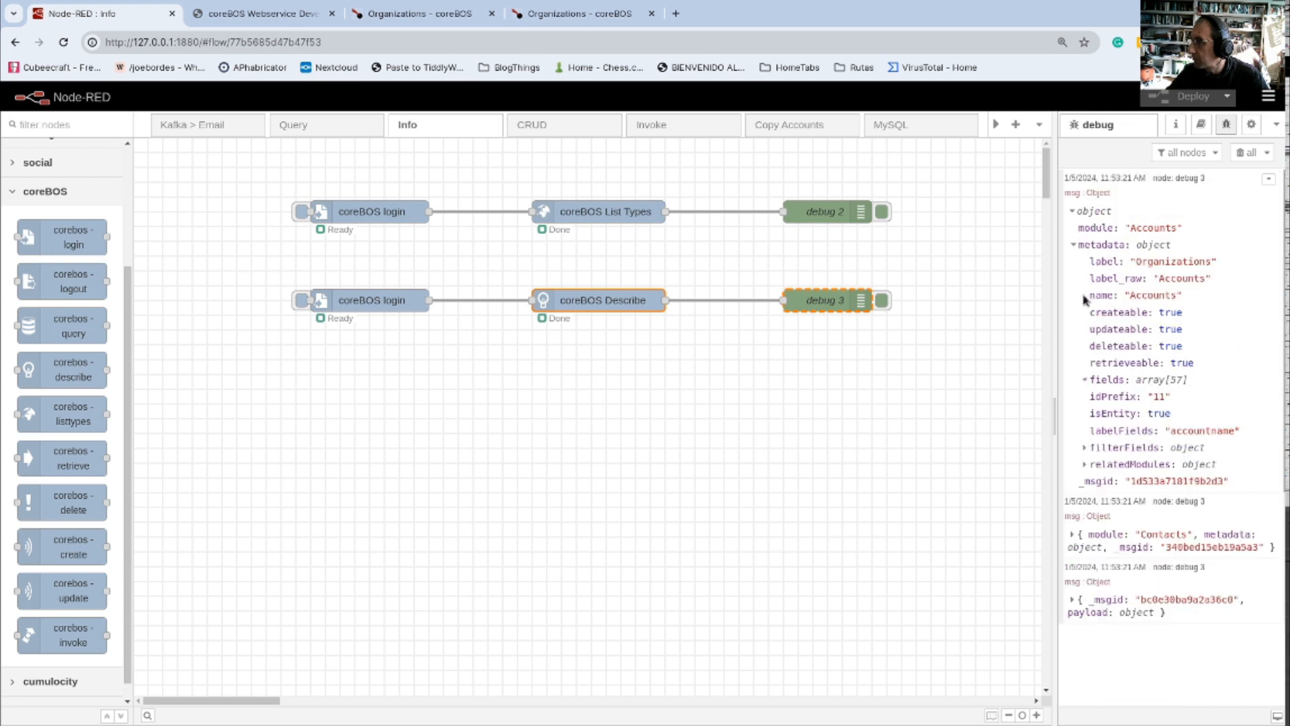
{"action": "left_click", "coordinate": [1075, 245]}
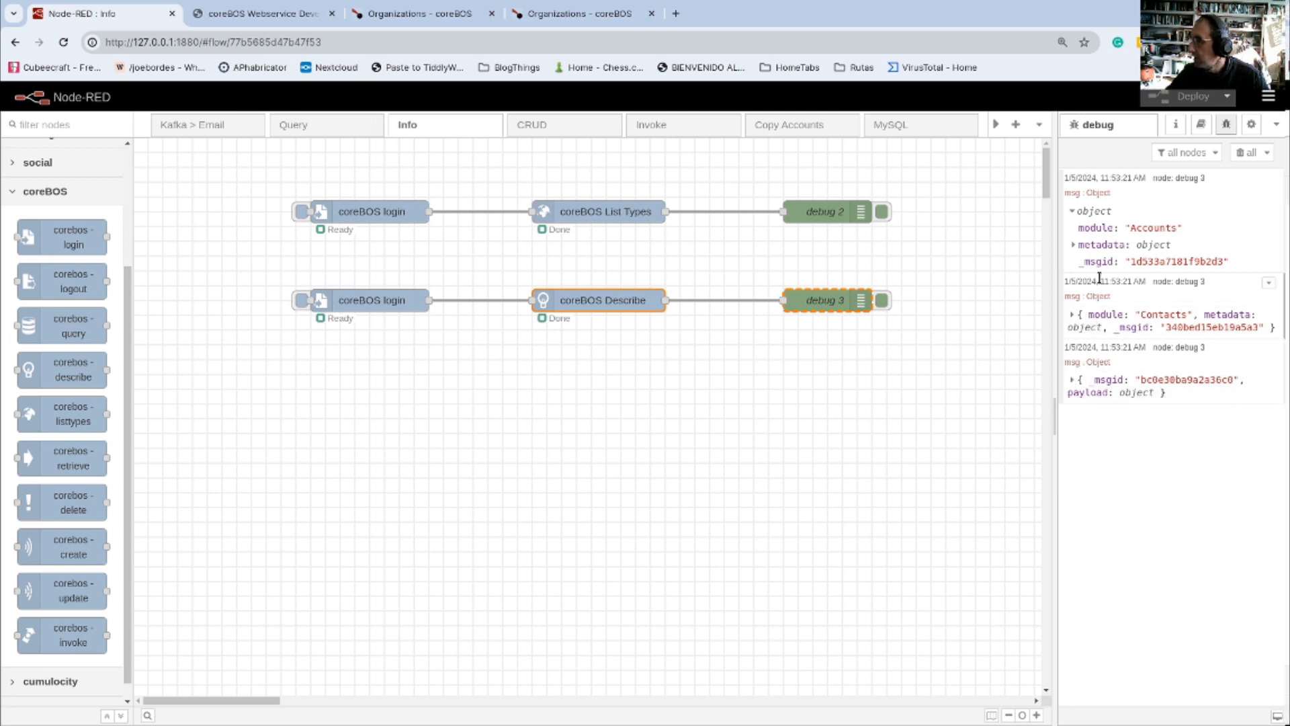
{"action": "left_click", "coordinate": [1070, 381]}
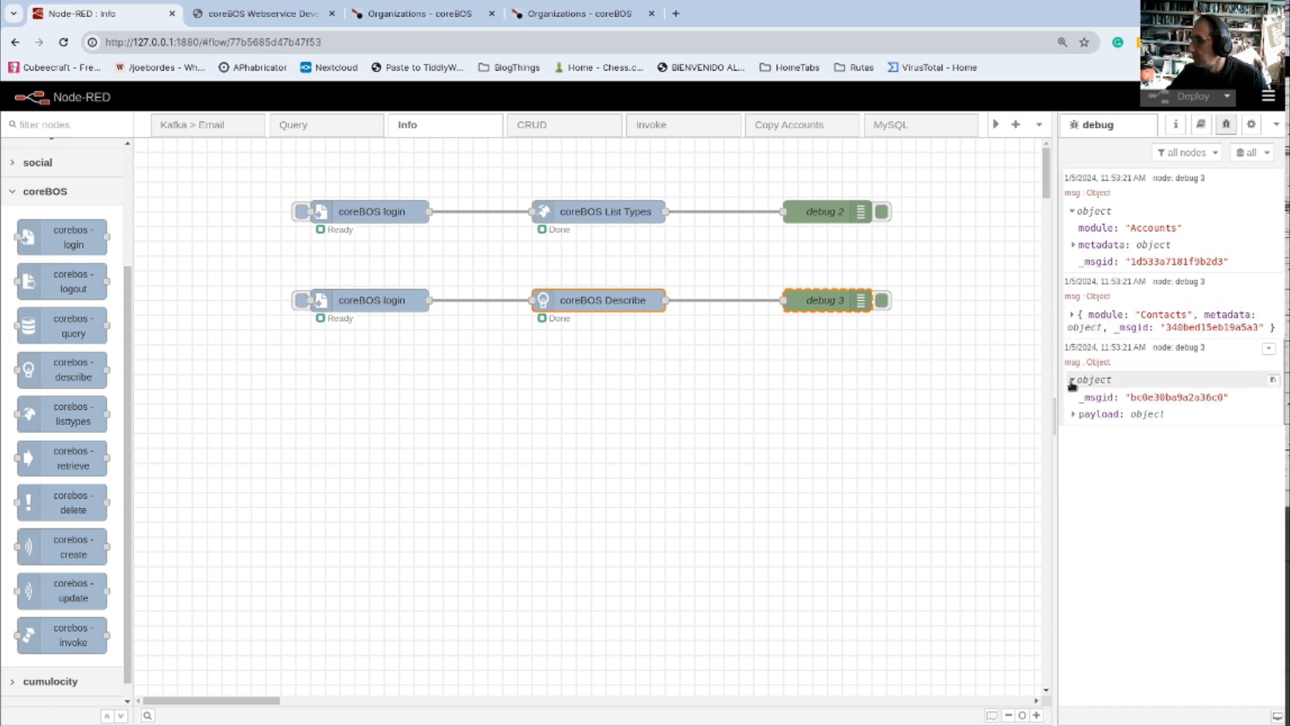
{"action": "left_click", "coordinate": [1074, 414]}
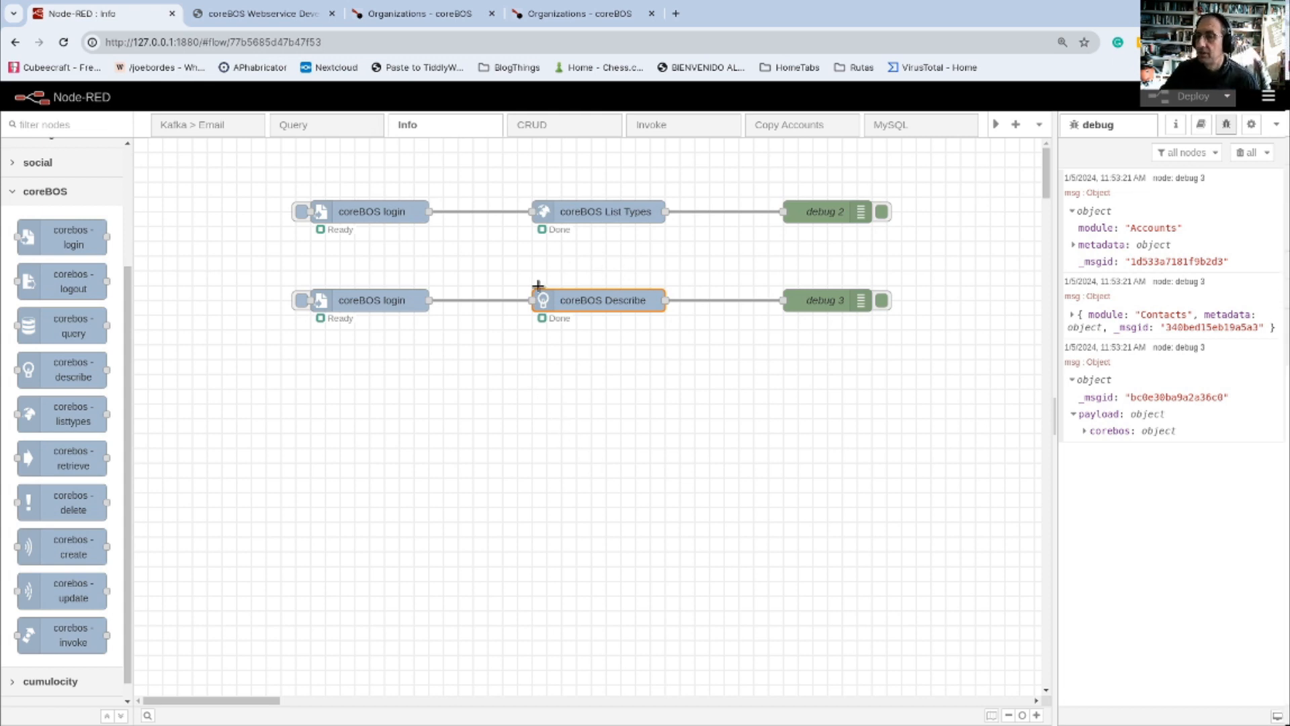
Step: Open the CRUD flow and clear all debug messages
{"action": "left_click", "coordinate": [529, 125]}
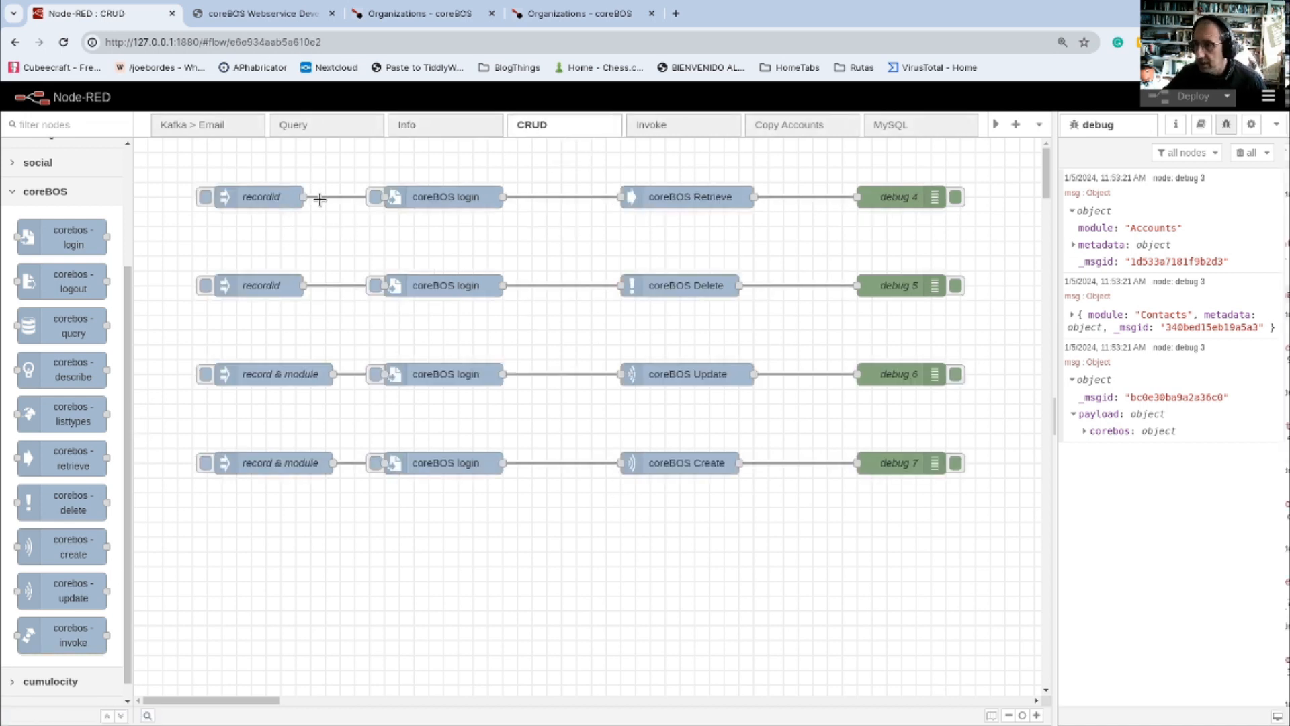
{"action": "left_click", "coordinate": [1247, 153]}
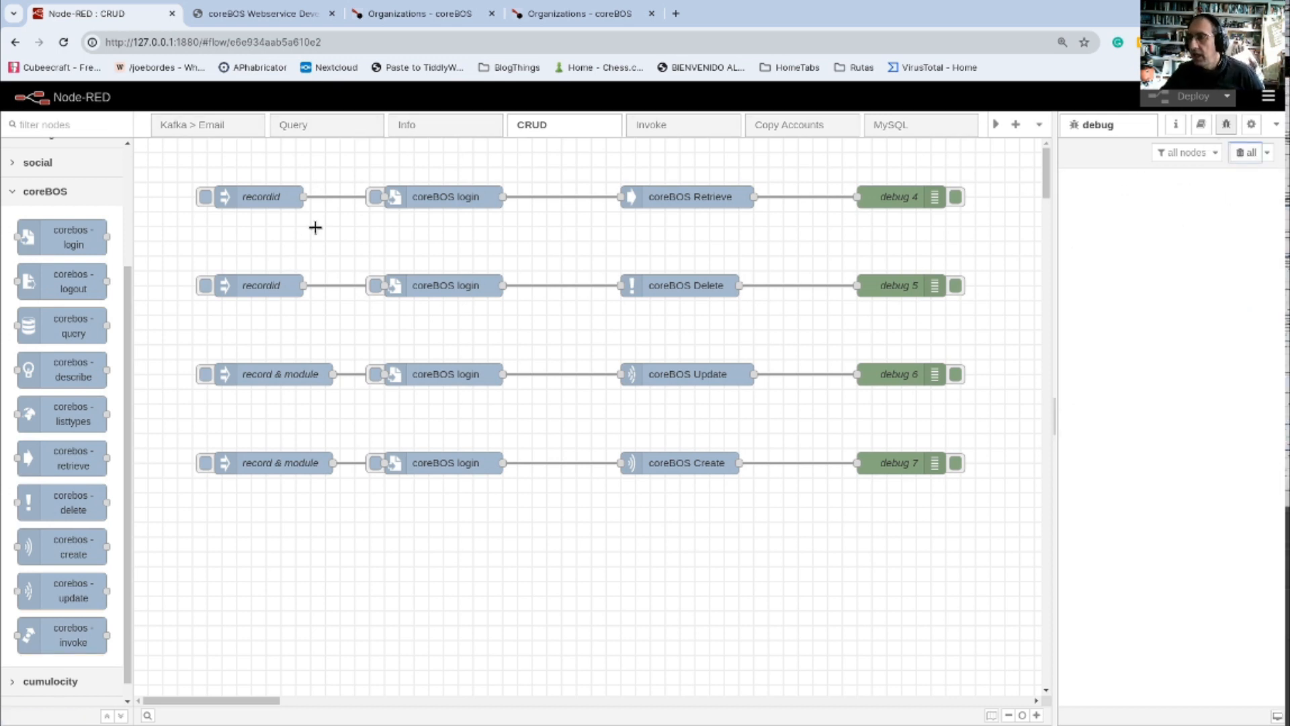
Step: Check the settings of the coreBOS Retrieve node without changing them
{"action": "double_click", "coordinate": [678, 196]}
{"action": "left_click", "coordinate": [797, 253]}
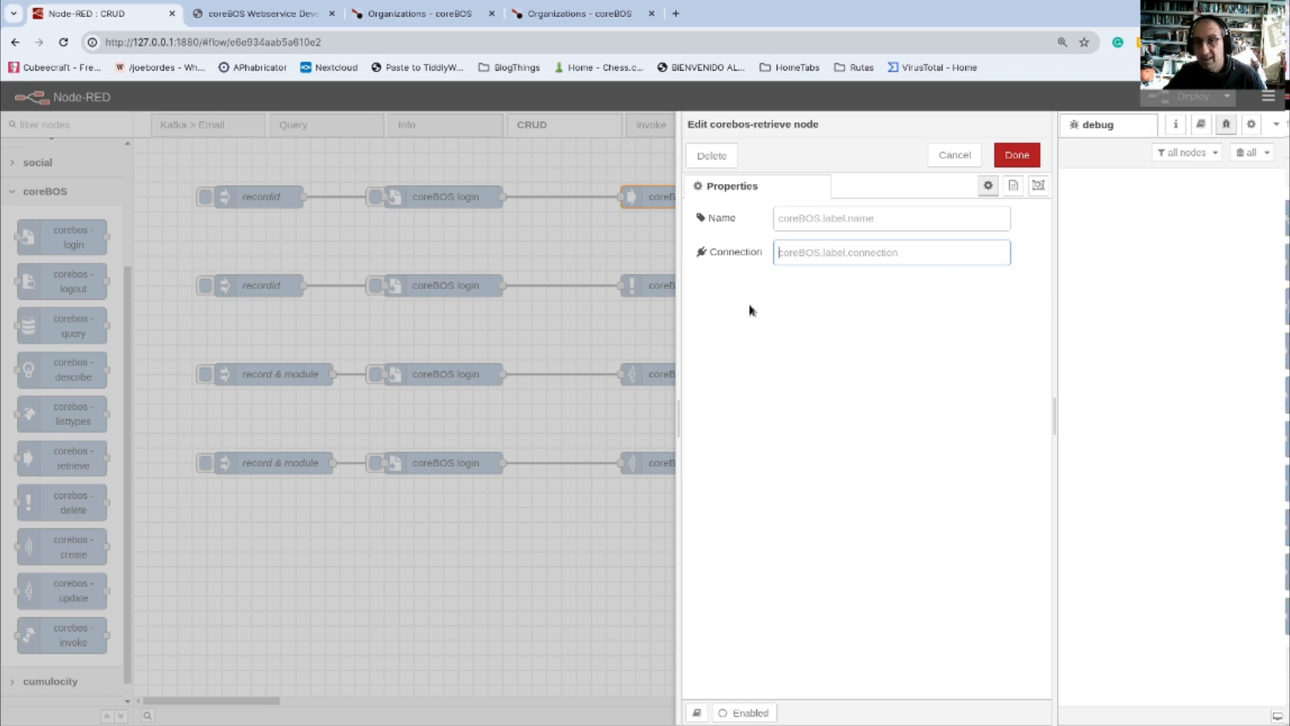
{"action": "left_click", "coordinate": [955, 155]}
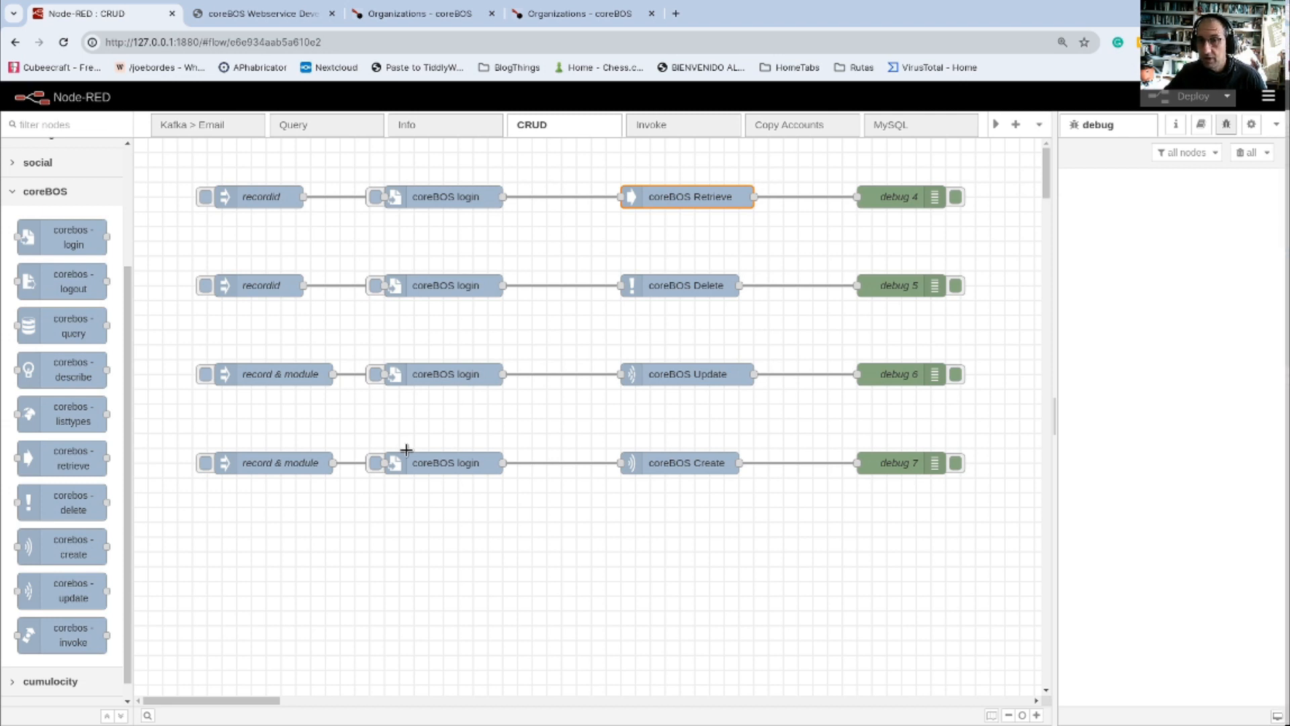
Step: Look over the available network nodes, such as http in, and collapse that category again
{"action": "scroll", "coordinate": [100, 178], "scroll_direction": "up", "scroll_amount": 3}
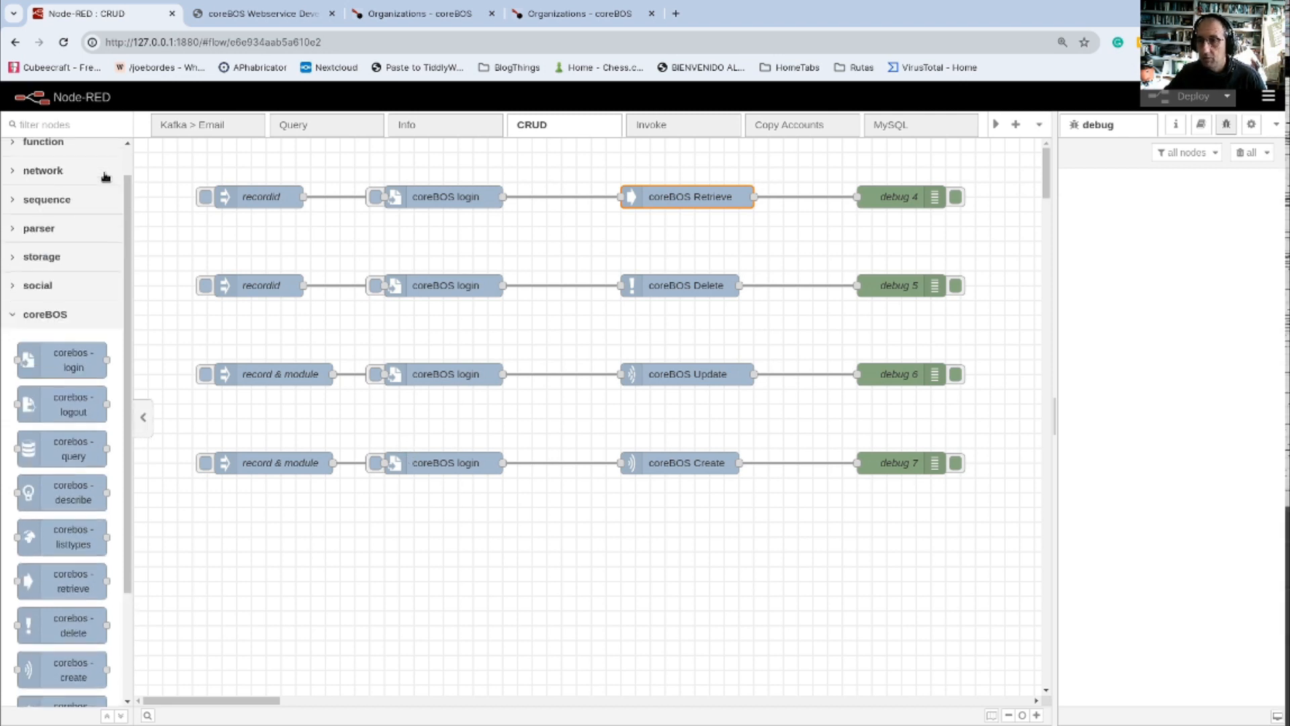
{"action": "left_click", "coordinate": [71, 214]}
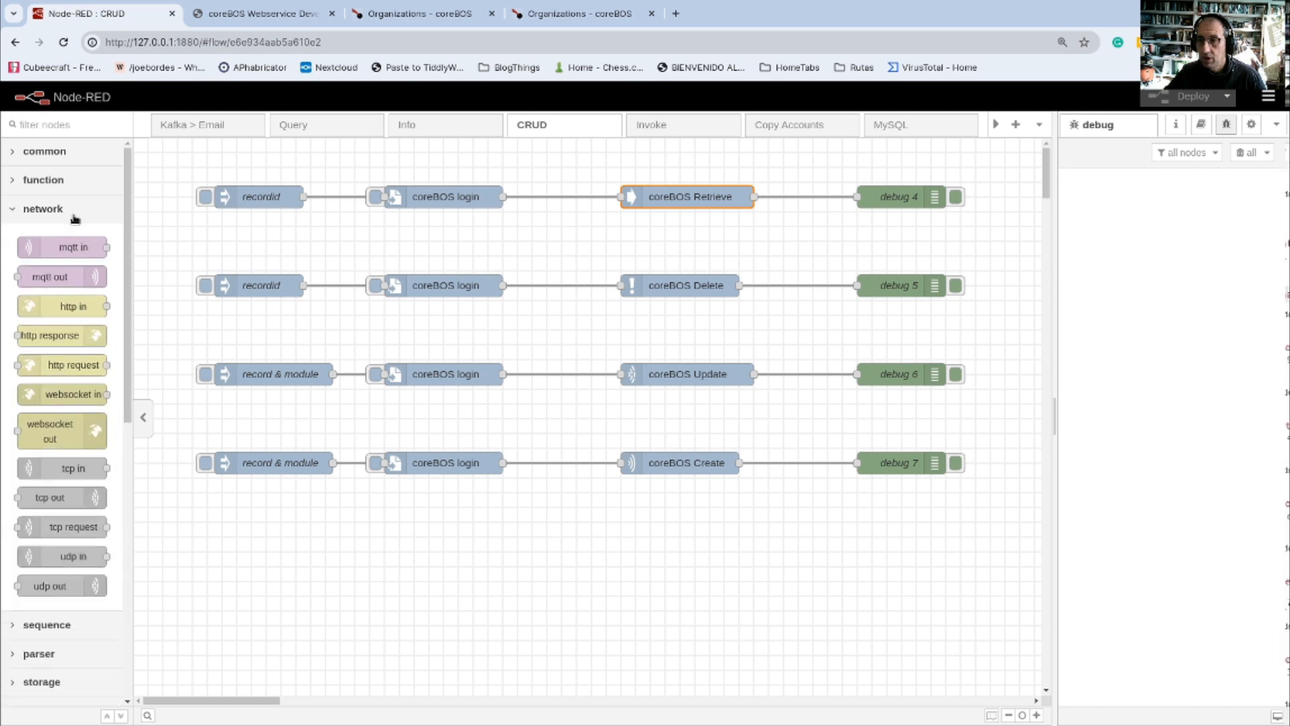
{"action": "mouse_move", "coordinate": [76, 308]}
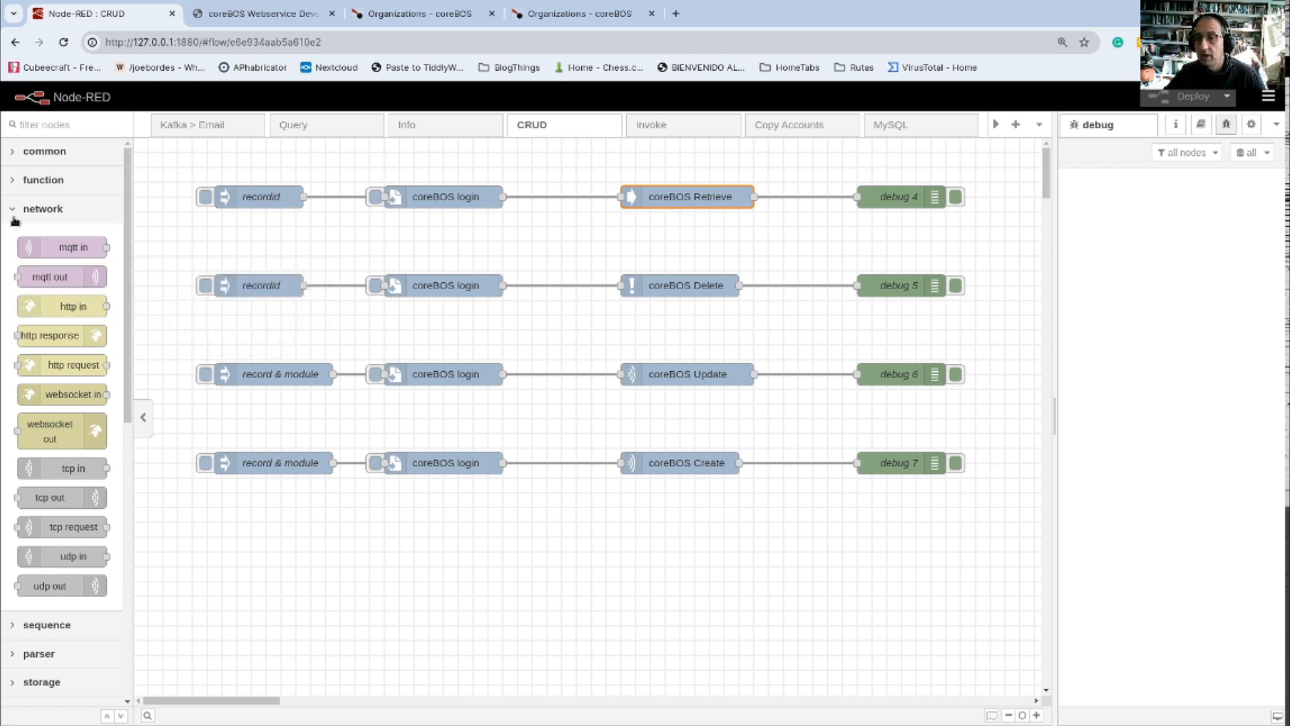
{"action": "left_click", "coordinate": [11, 213]}
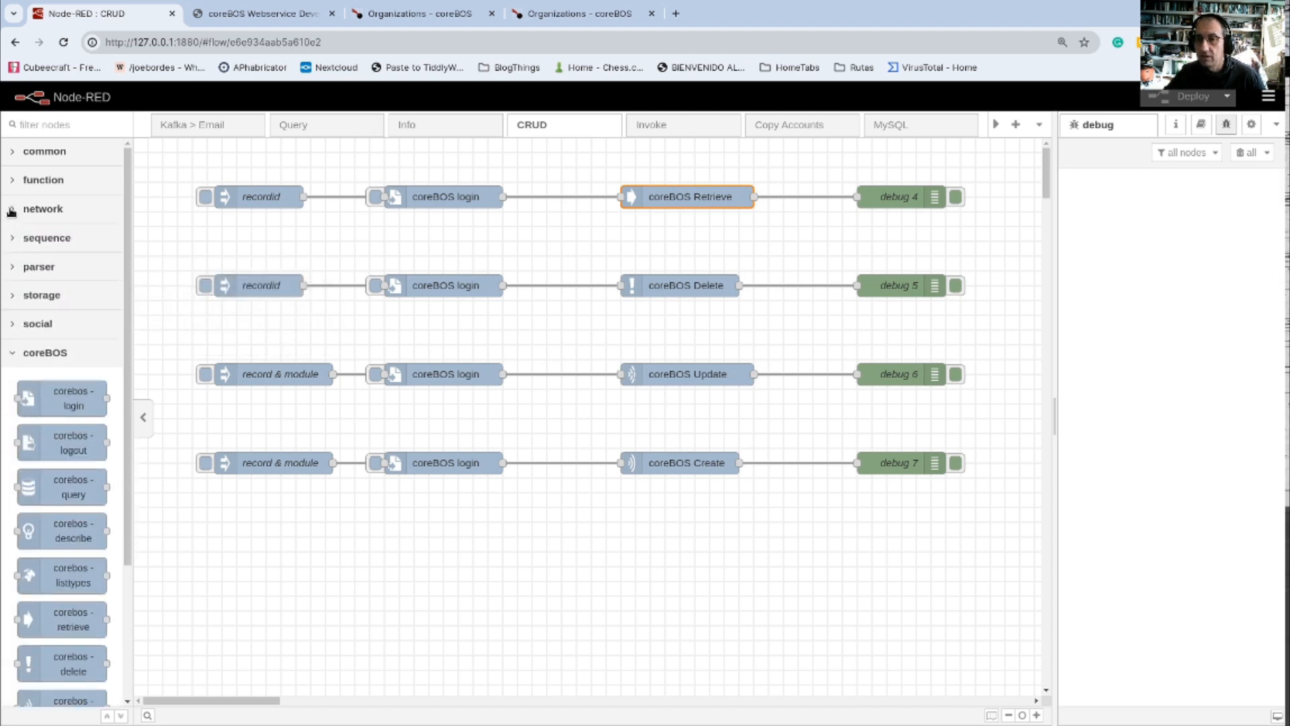
{"action": "mouse_move", "coordinate": [79, 439]}
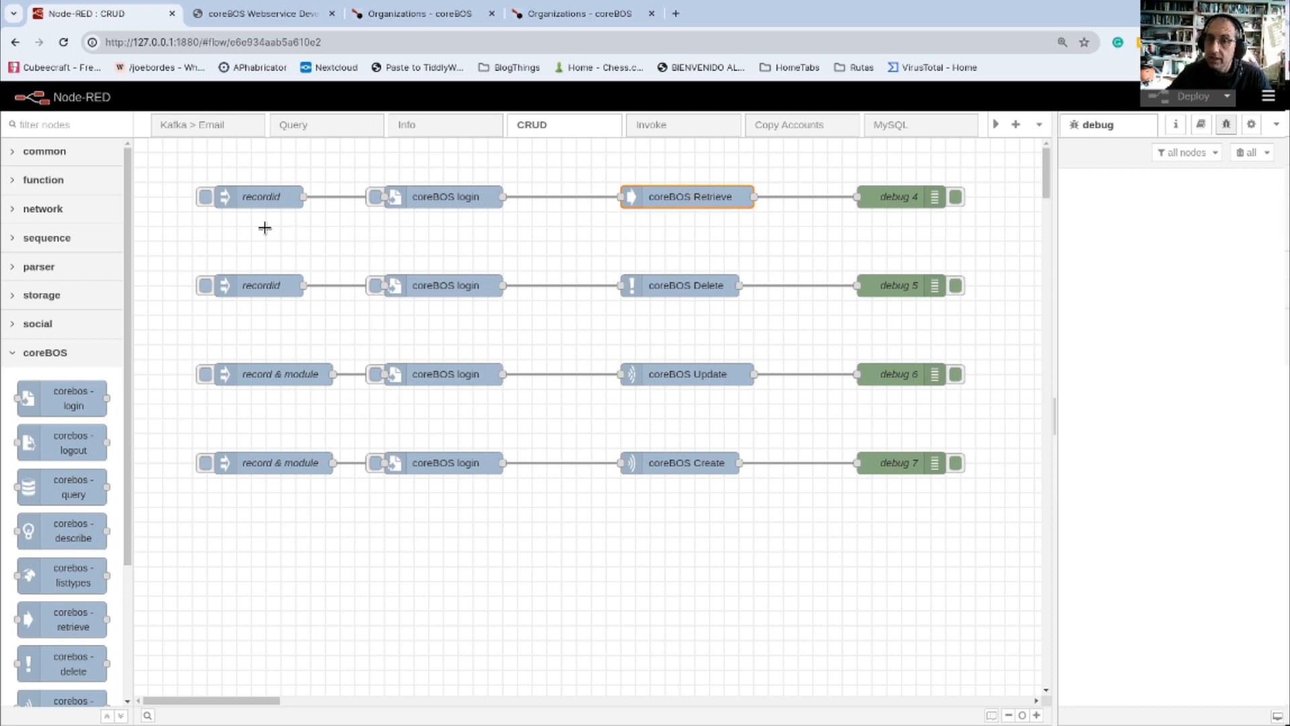
Step: Review the msg.recordid property and its value in the Retrieve flow's inject node, leaving the node as it is
{"action": "left_click", "coordinate": [253, 198]}
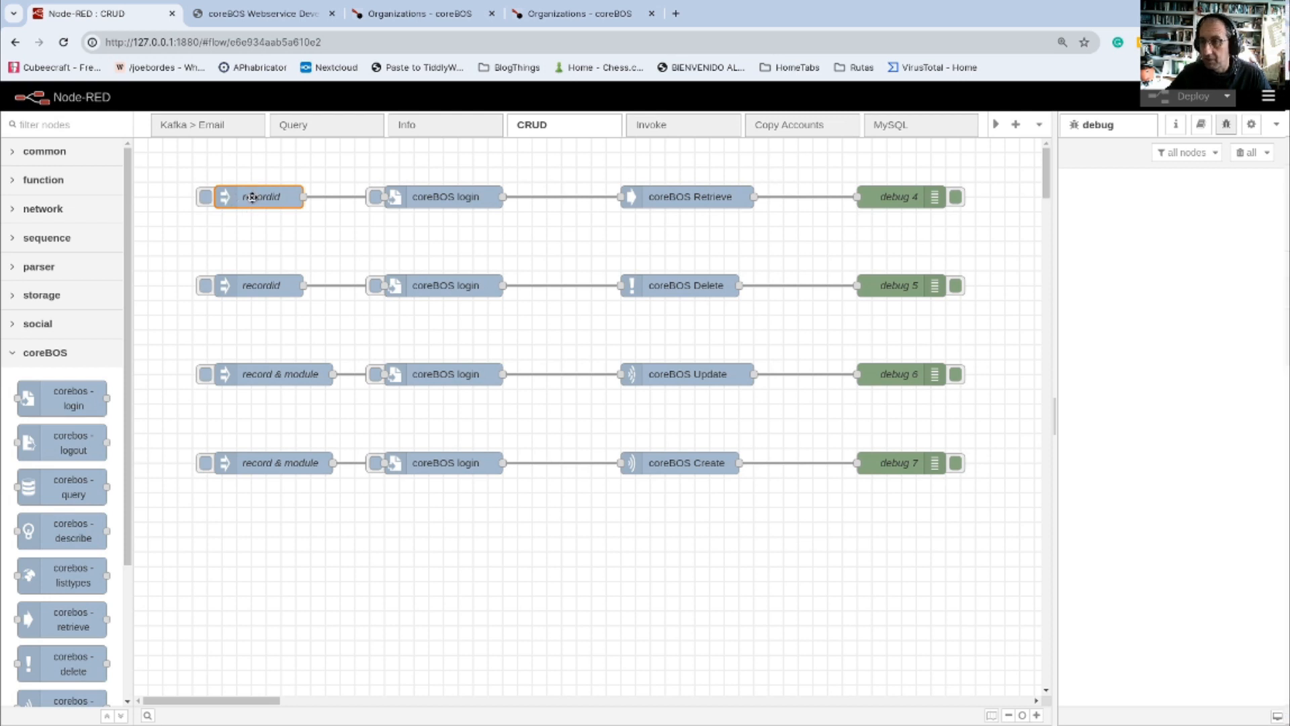
{"action": "double_click", "coordinate": [259, 199]}
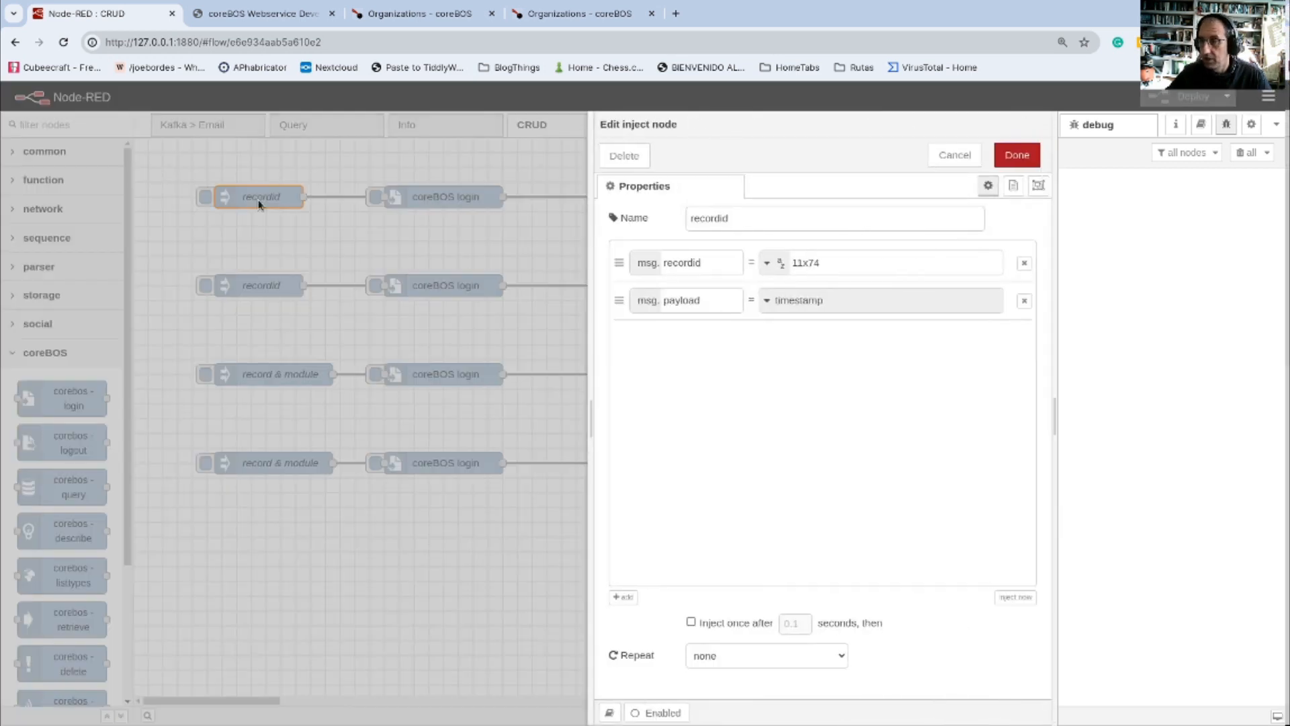
{"action": "double_click", "coordinate": [683, 263]}
{"action": "left_click", "coordinate": [839, 266]}
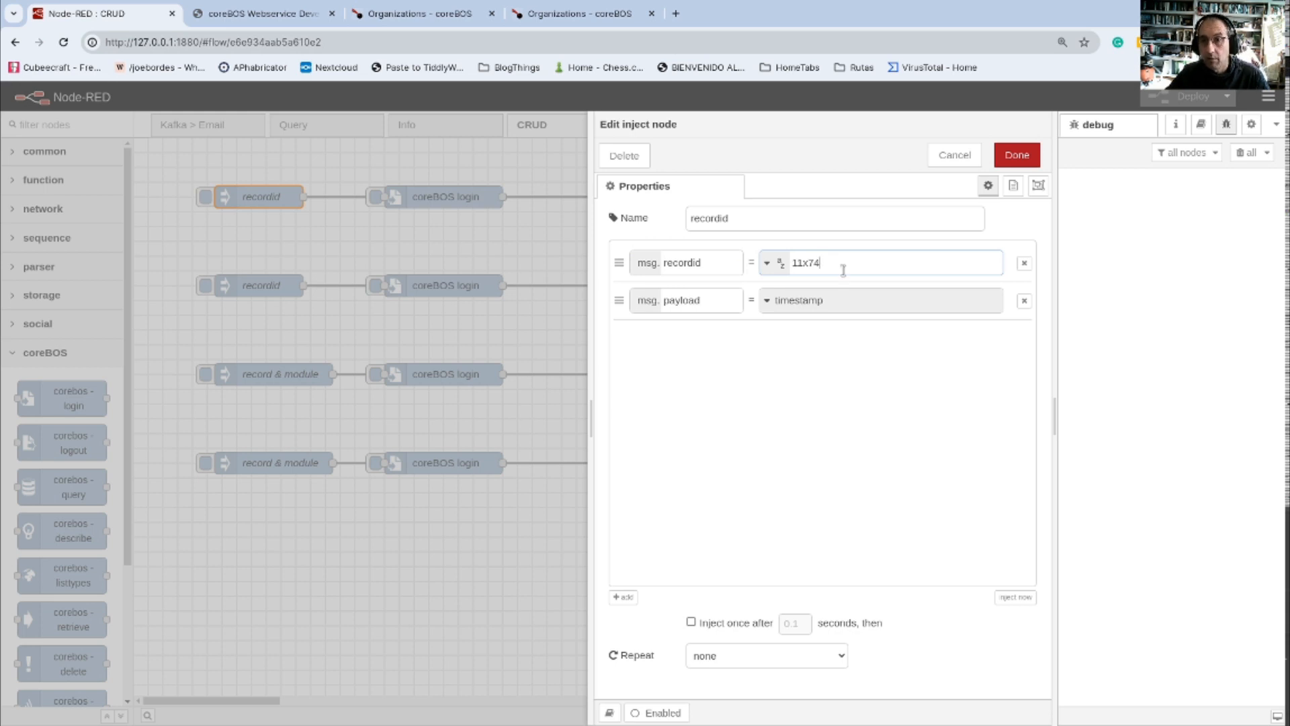
{"action": "left_click", "coordinate": [956, 156]}
Step: Check the name and connection fields of the coreBOS Retrieve node and close it without edits
{"action": "left_click", "coordinate": [697, 199]}
{"action": "double_click", "coordinate": [696, 198]}
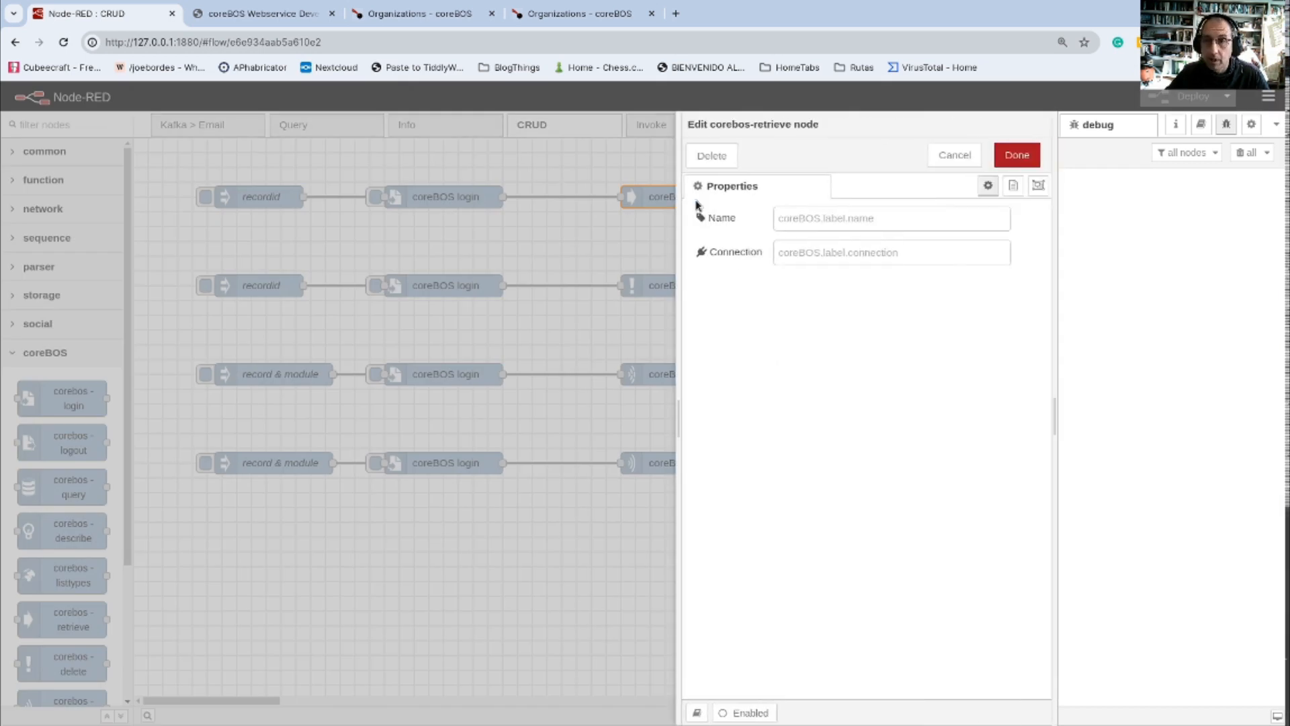
{"action": "left_click", "coordinate": [954, 156]}
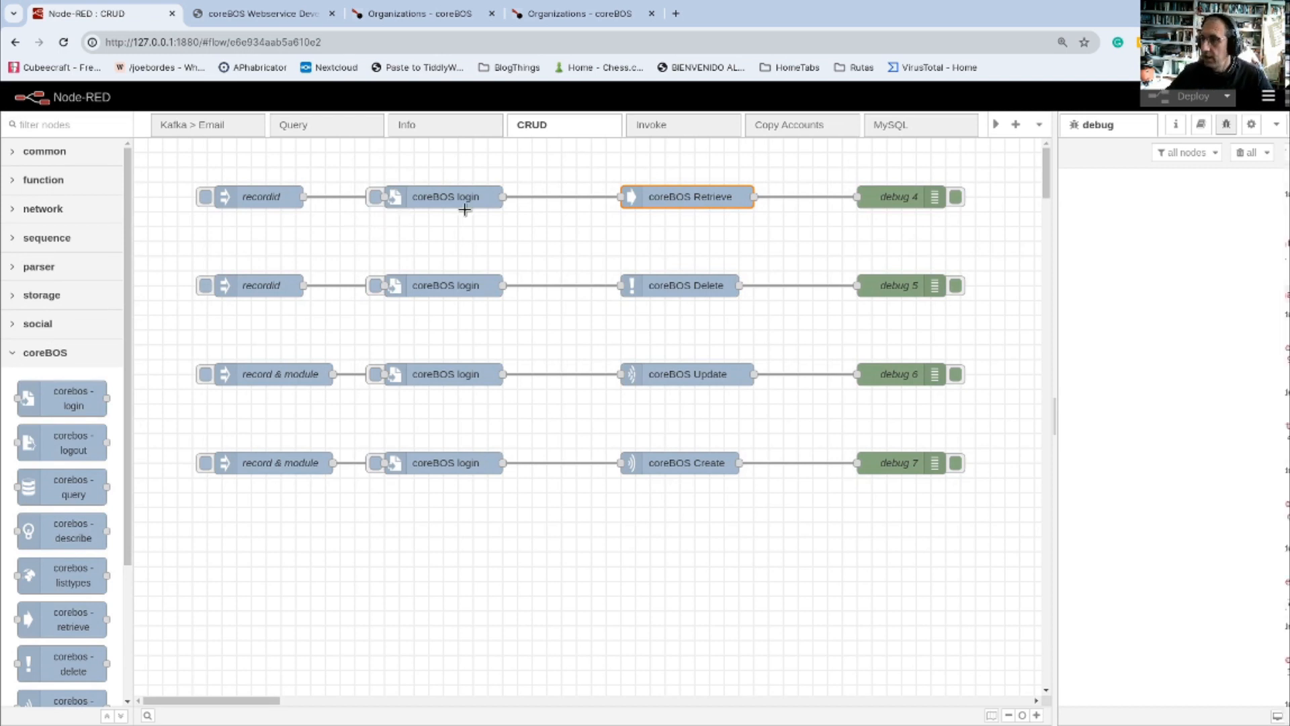
Step: Review the Retrieve flow's recordid inject node again and the server setting of its coreBOS login node, discarding any edits
{"action": "double_click", "coordinate": [249, 199]}
{"action": "left_click", "coordinate": [679, 268]}
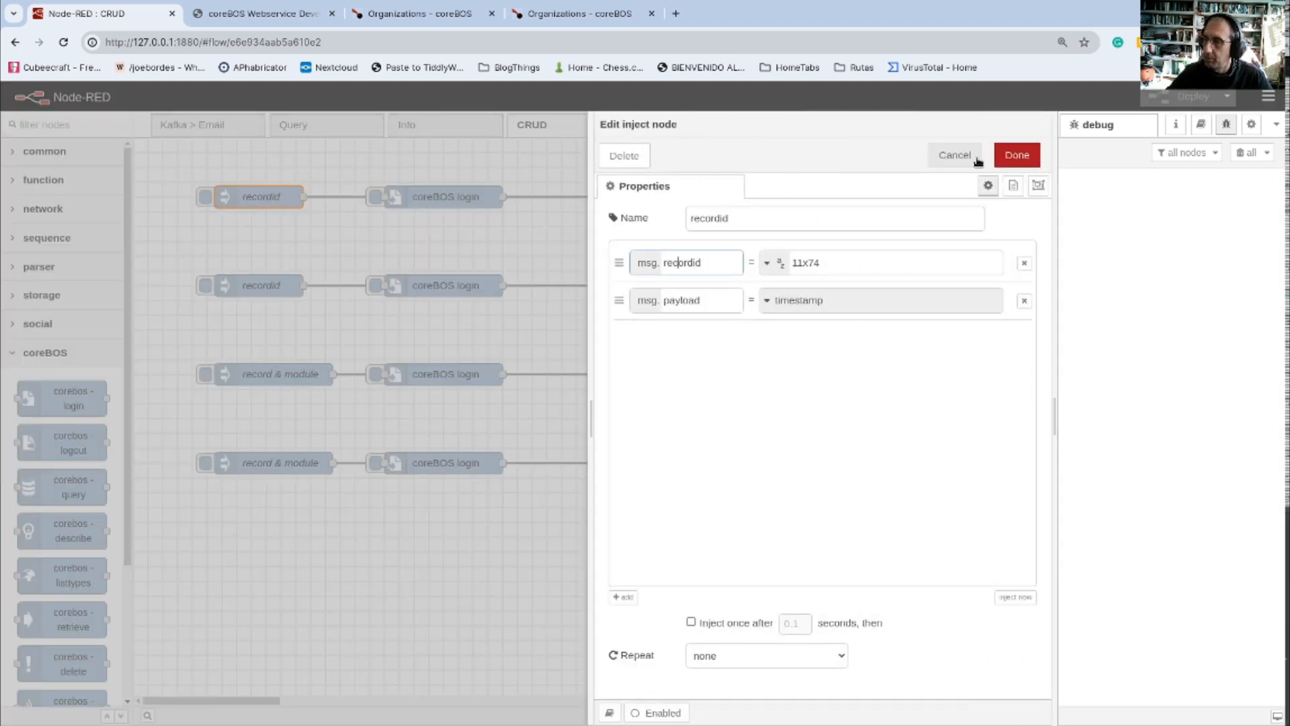
{"action": "left_click", "coordinate": [931, 151]}
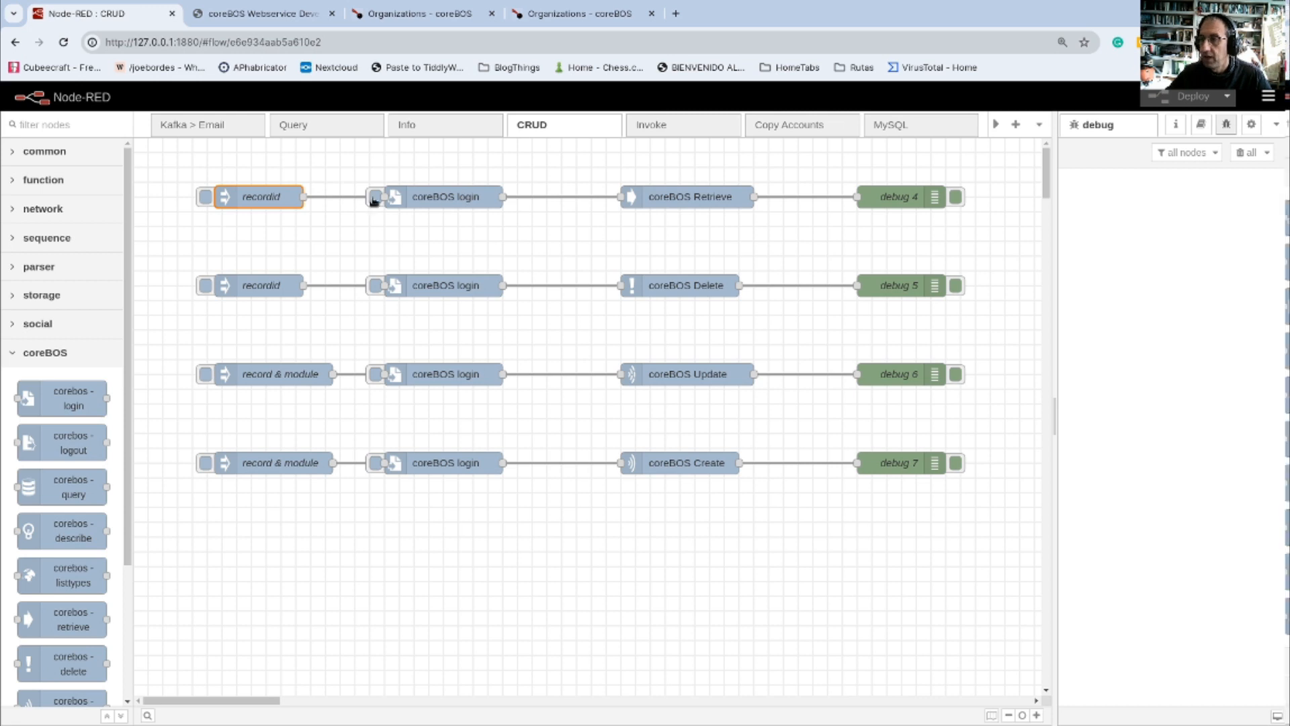
{"action": "double_click", "coordinate": [433, 199]}
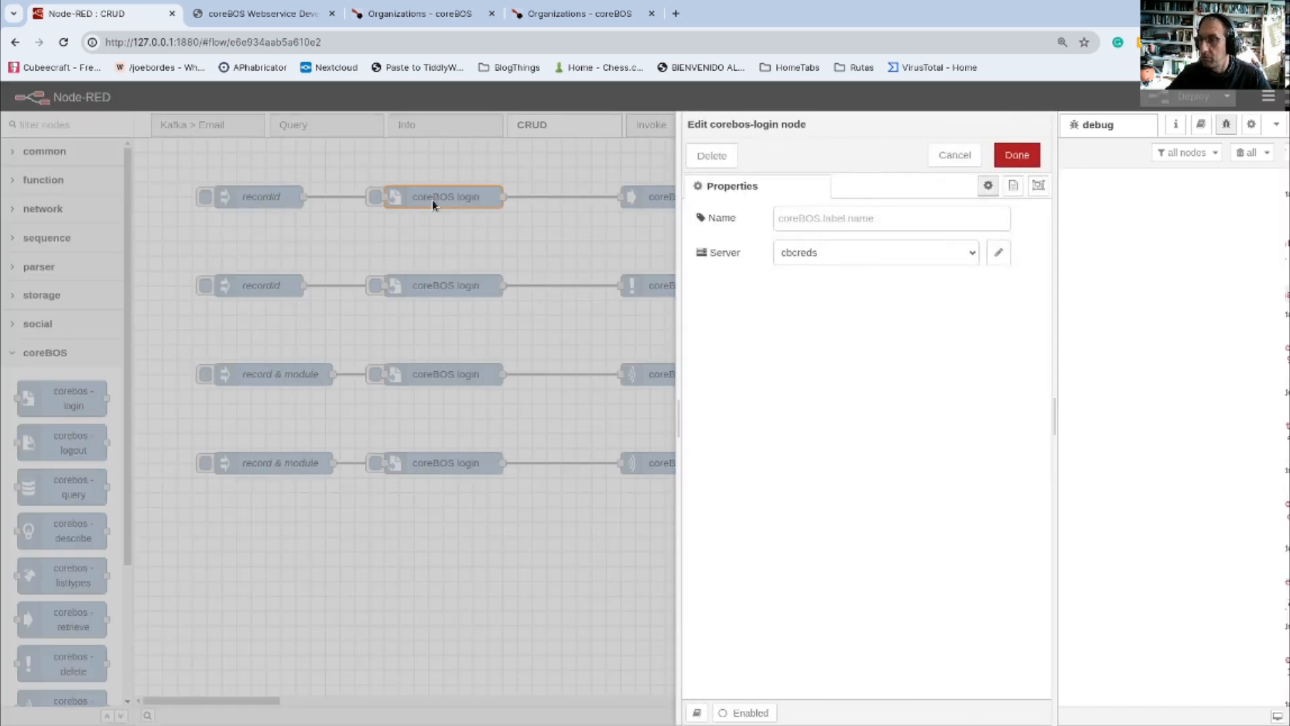
{"action": "left_click", "coordinate": [955, 155]}
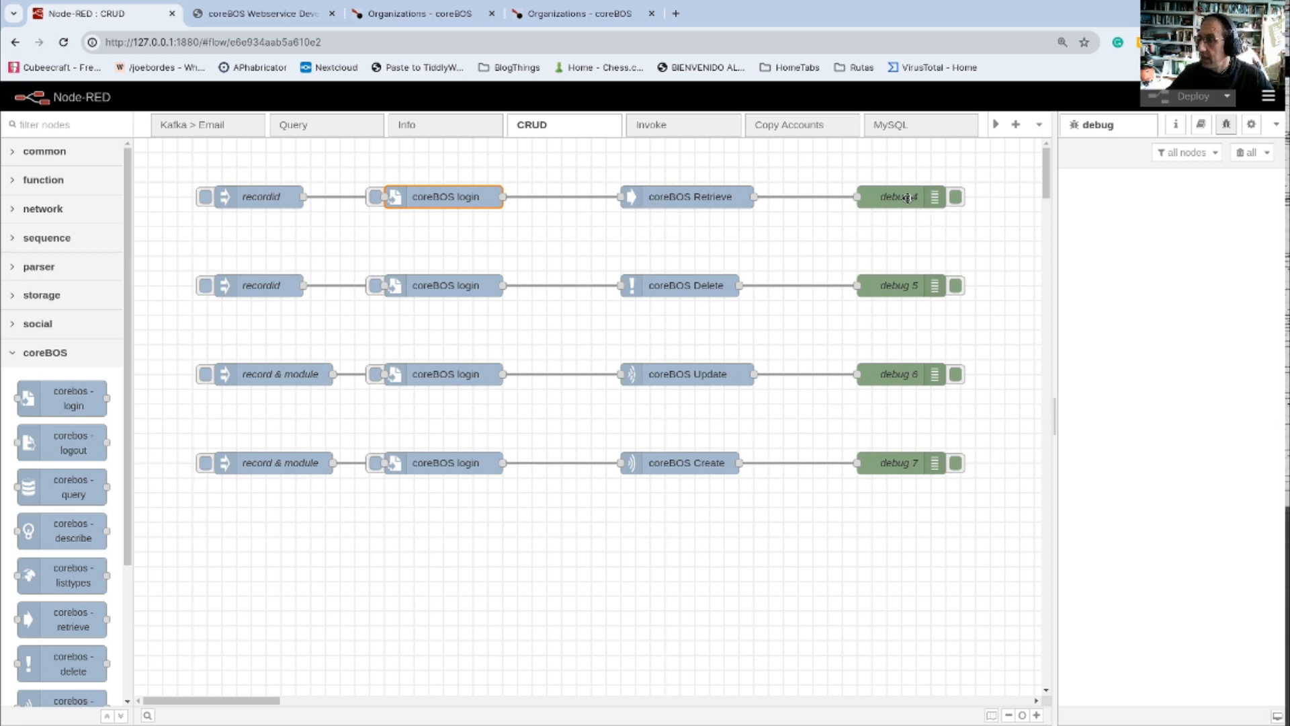
Step: Run the Retrieve flow from its recordid node and examine the debug message's payload, including its corebos object
{"action": "left_click", "coordinate": [206, 199]}
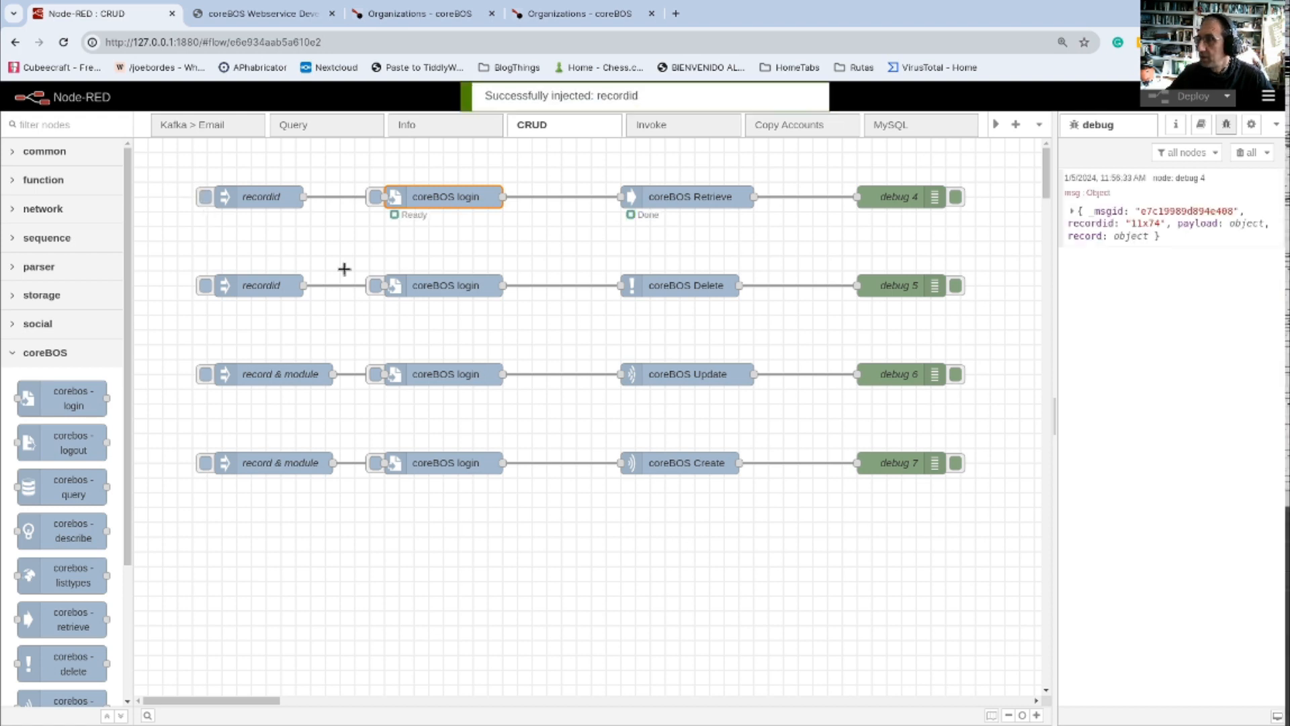
{"action": "left_click", "coordinate": [1073, 213]}
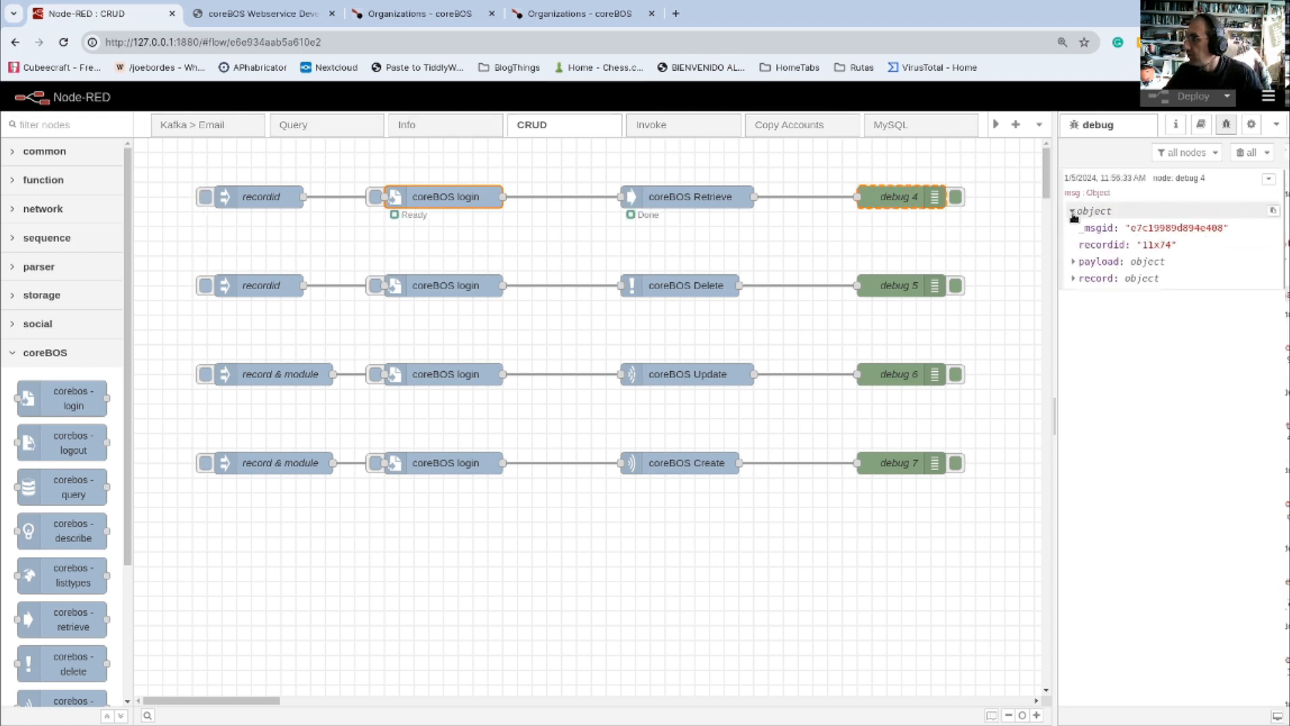
{"action": "left_click", "coordinate": [1073, 261]}
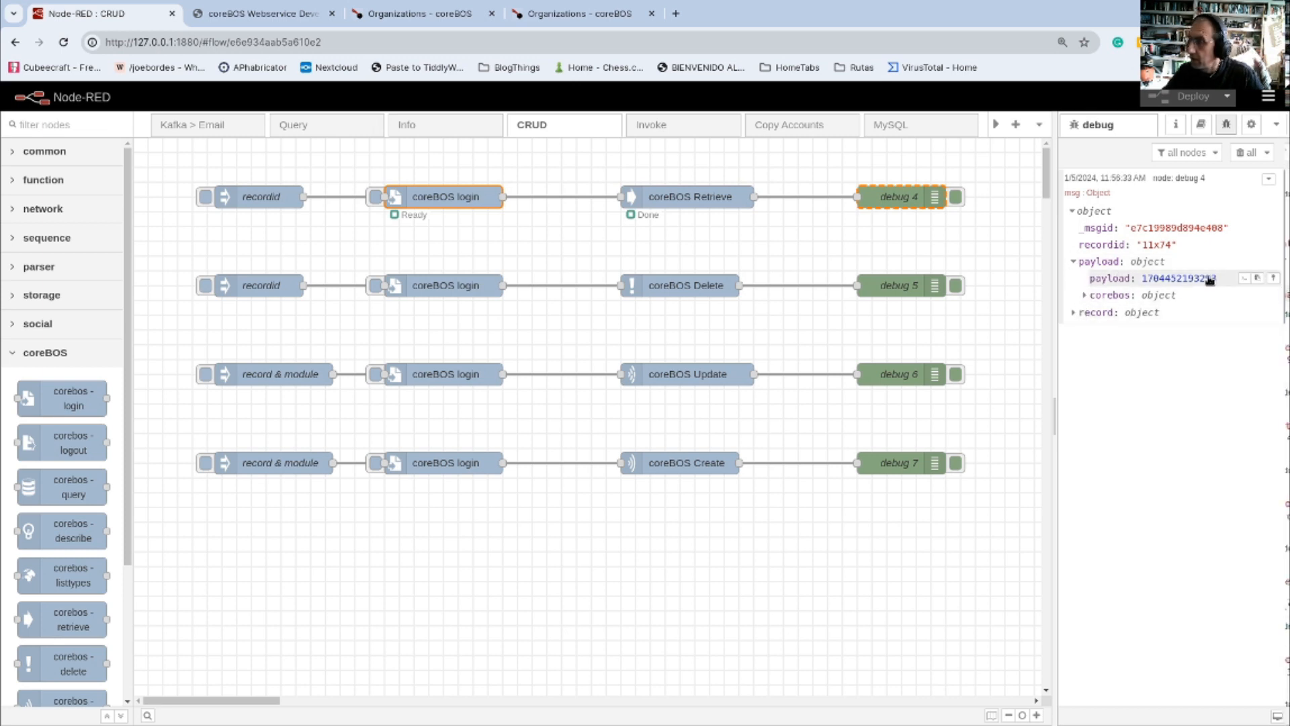
{"action": "left_click", "coordinate": [1084, 295]}
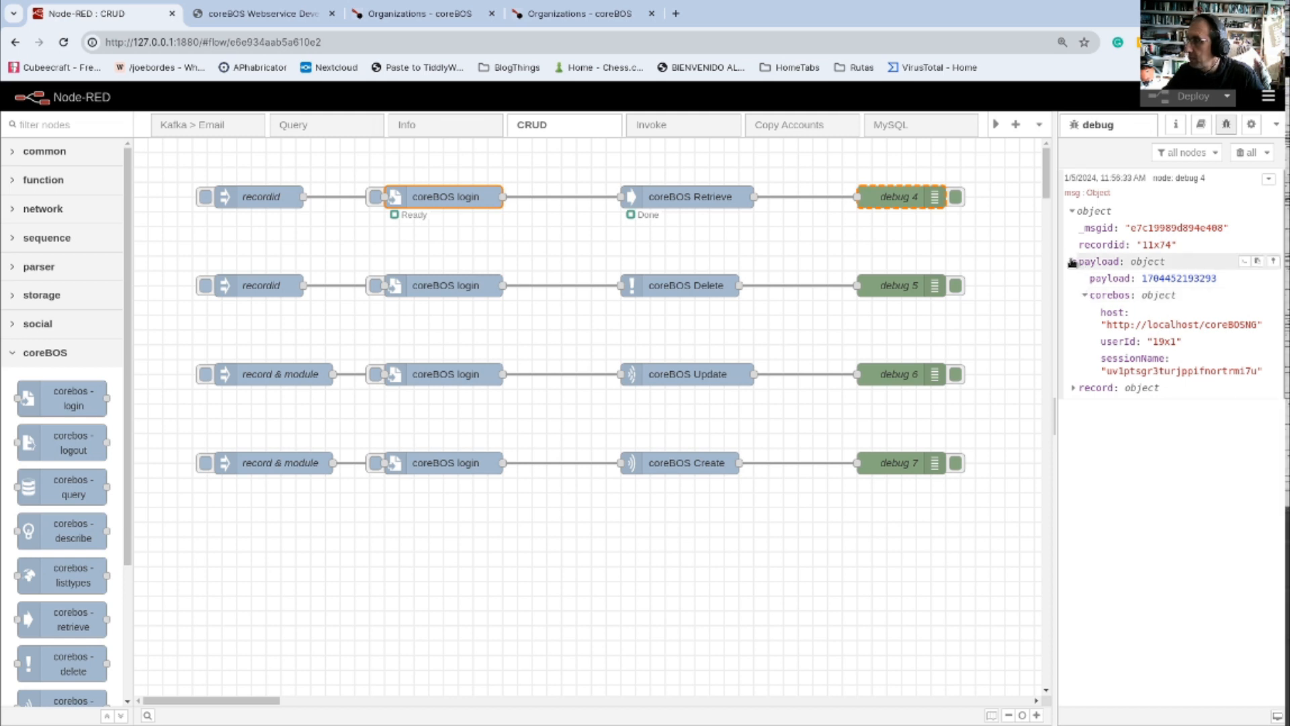
{"action": "left_click", "coordinate": [1073, 262]}
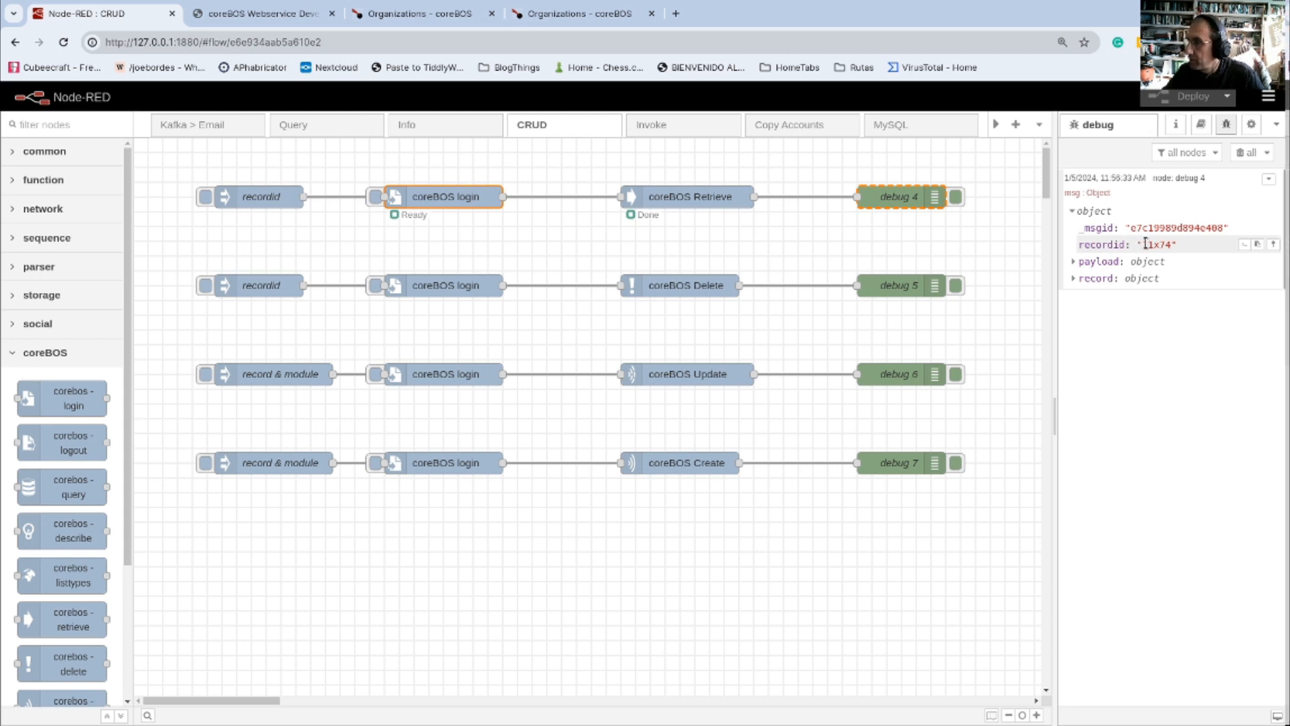
Step: Read through the fields of the retrieved record in the debug output, and clear all debug messages
{"action": "left_click", "coordinate": [1092, 278]}
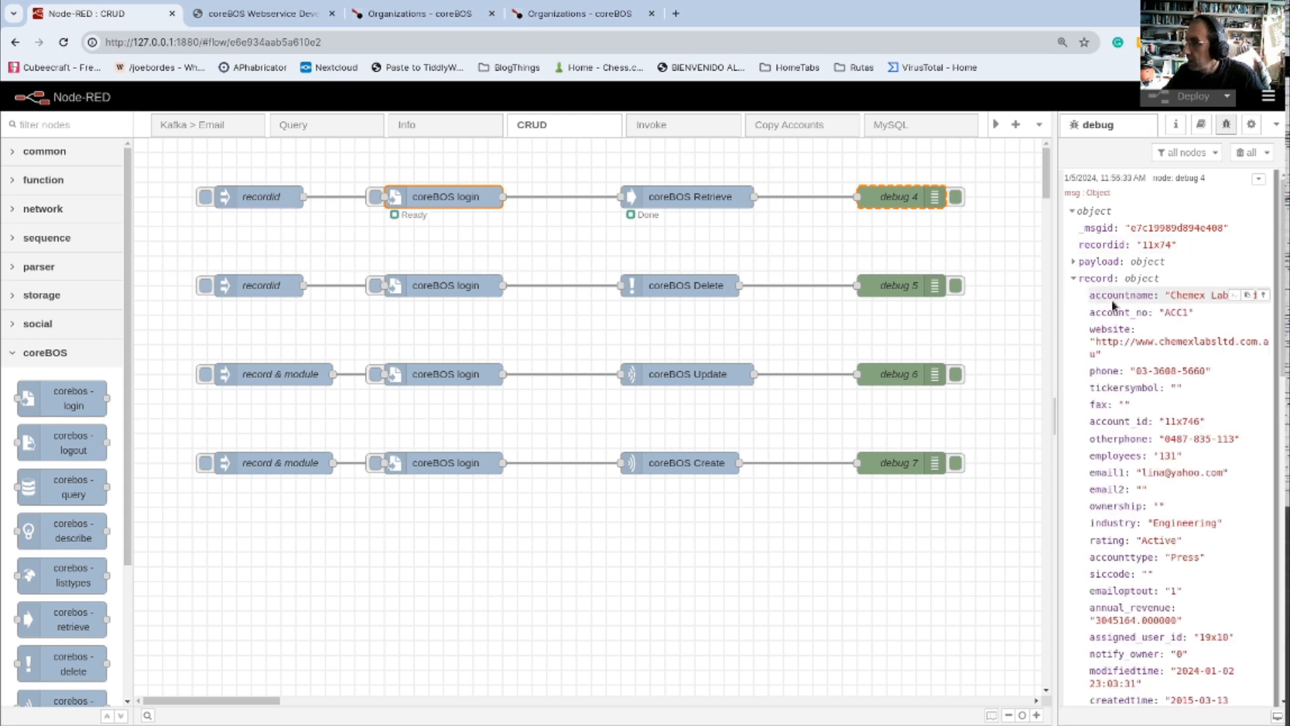
{"action": "scroll", "coordinate": [1109, 377], "scroll_direction": "down", "scroll_amount": 15}
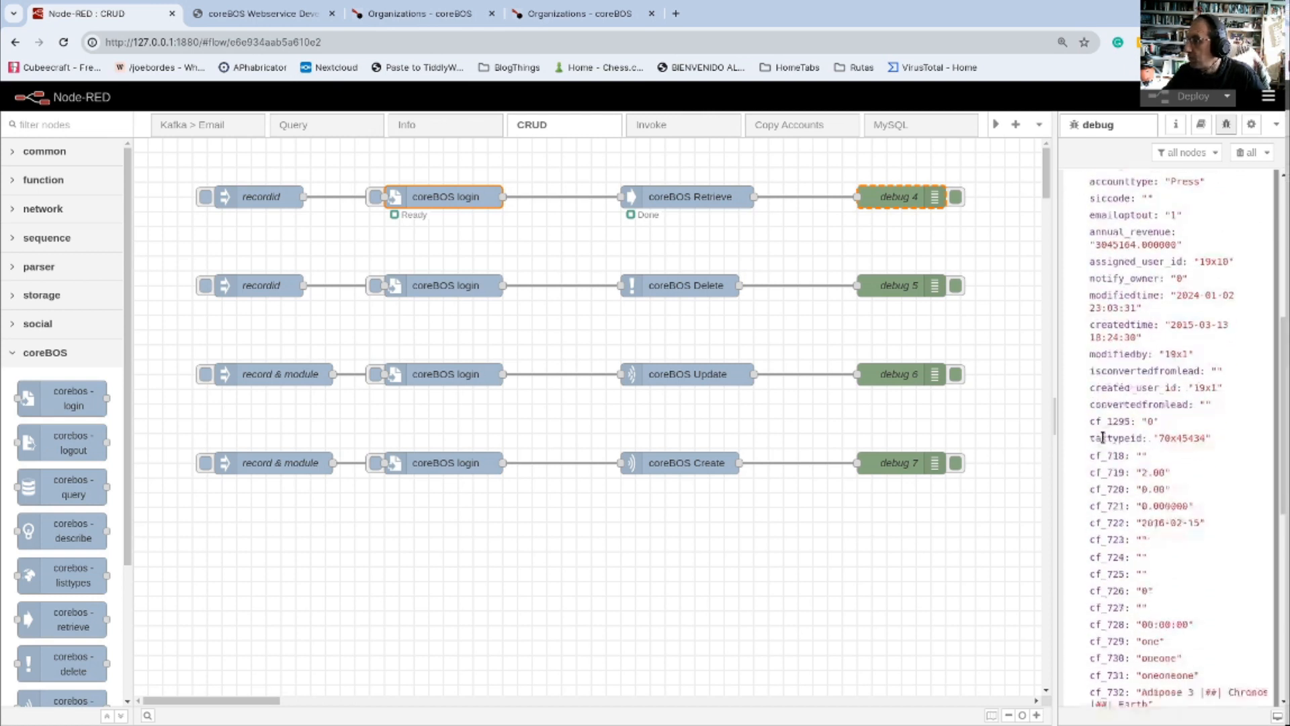
{"action": "scroll", "coordinate": [1103, 438], "scroll_direction": "up", "scroll_amount": 15}
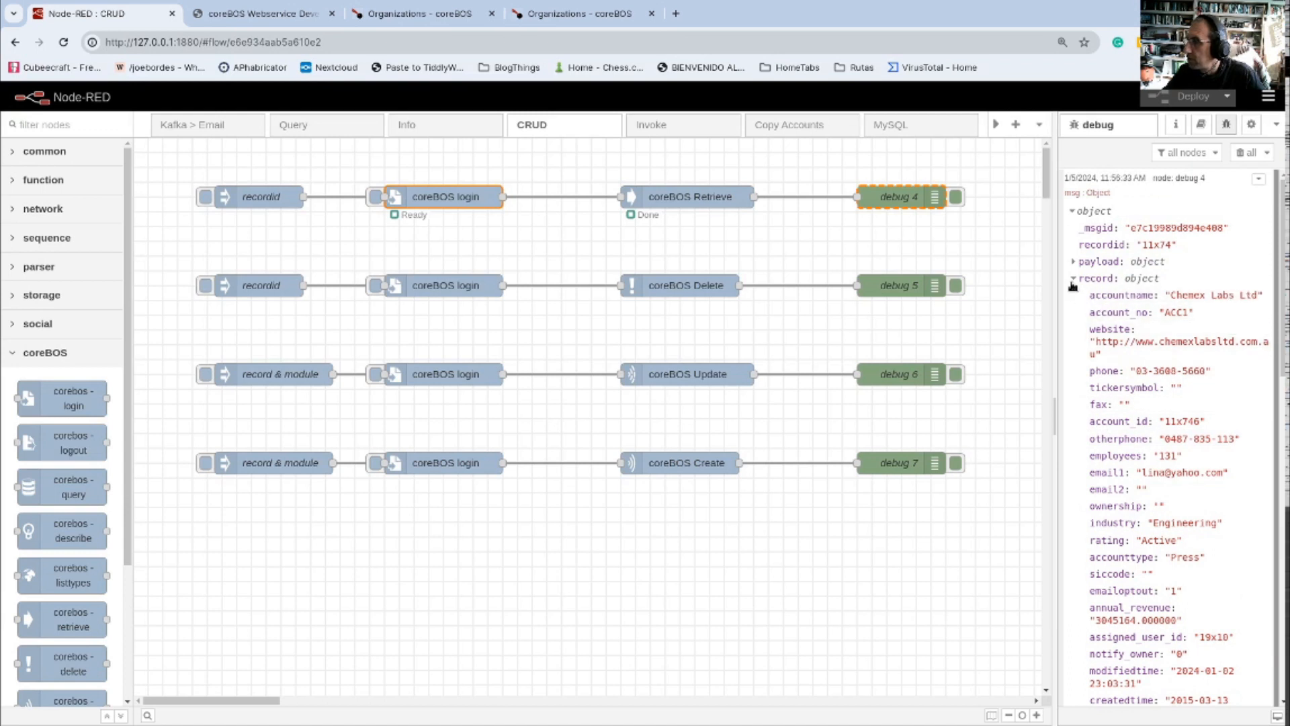
{"action": "left_click", "coordinate": [1092, 278]}
{"action": "left_click", "coordinate": [1249, 154]}
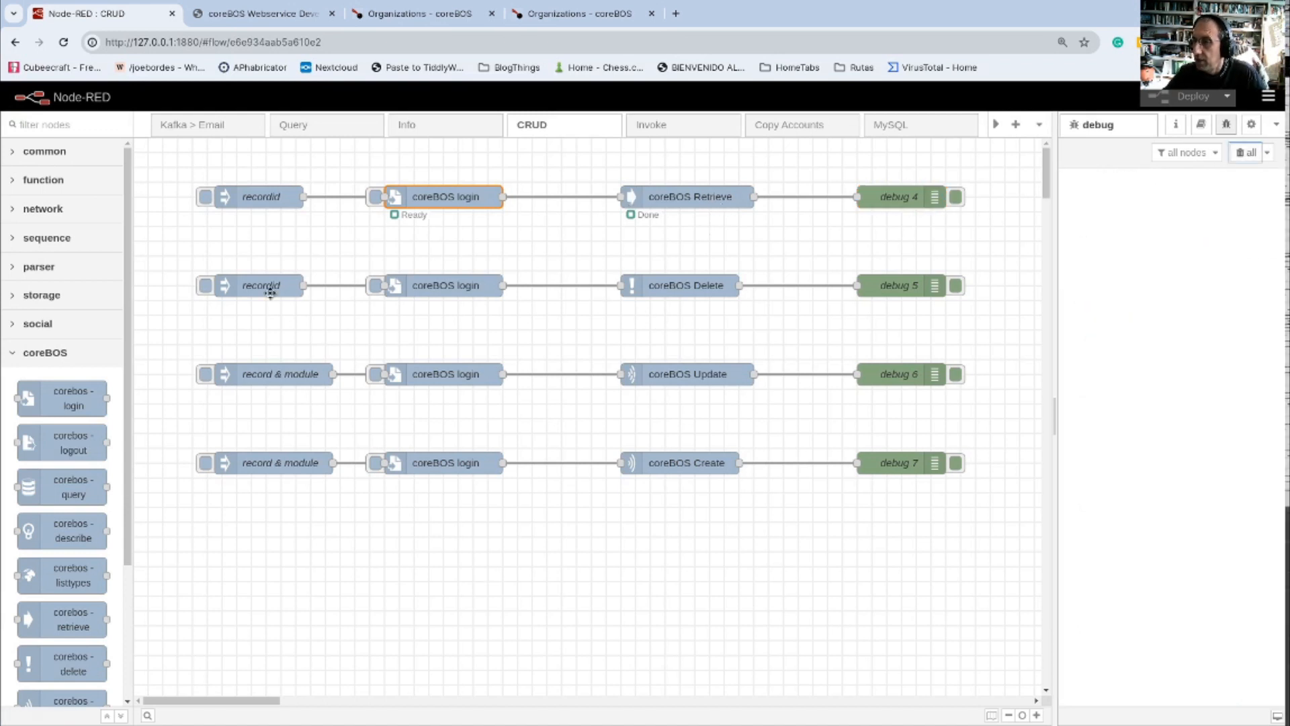
Step: Check the settings of the coreBOS Delete node and the record ID value in its flow's inject node without changing them
{"action": "double_click", "coordinate": [666, 289]}
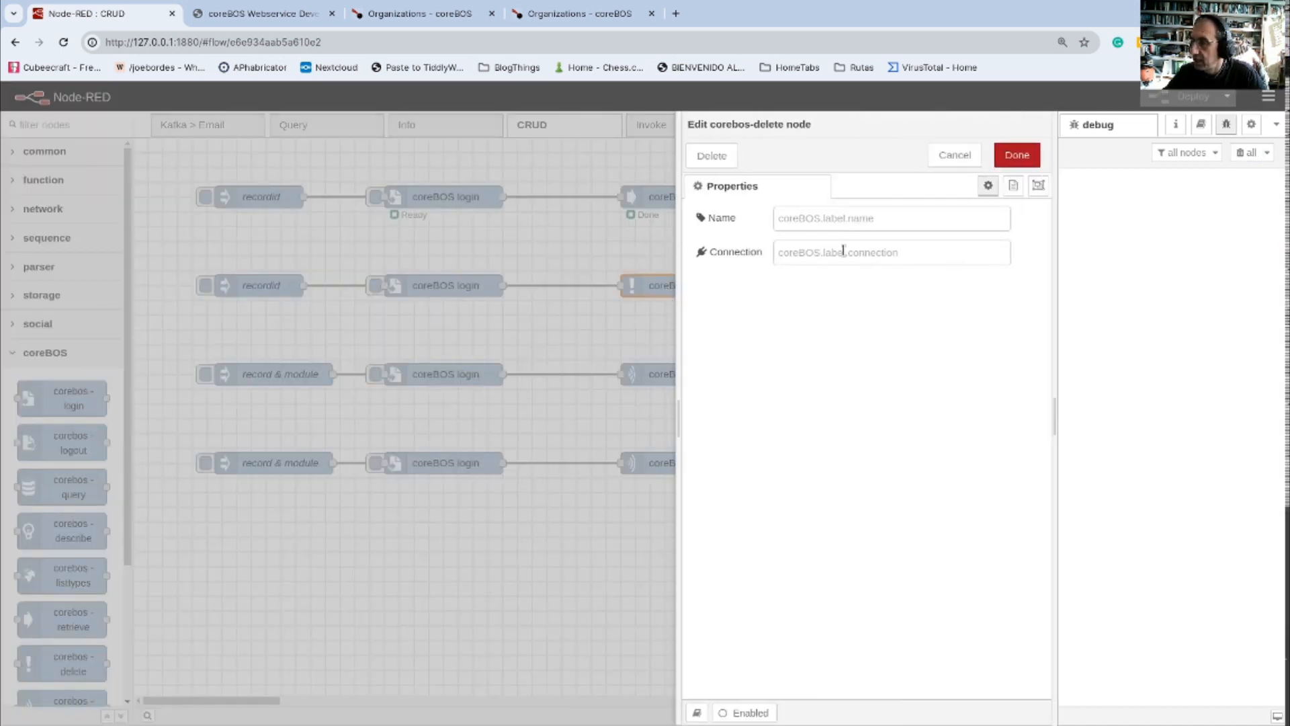
{"action": "left_click", "coordinate": [954, 156]}
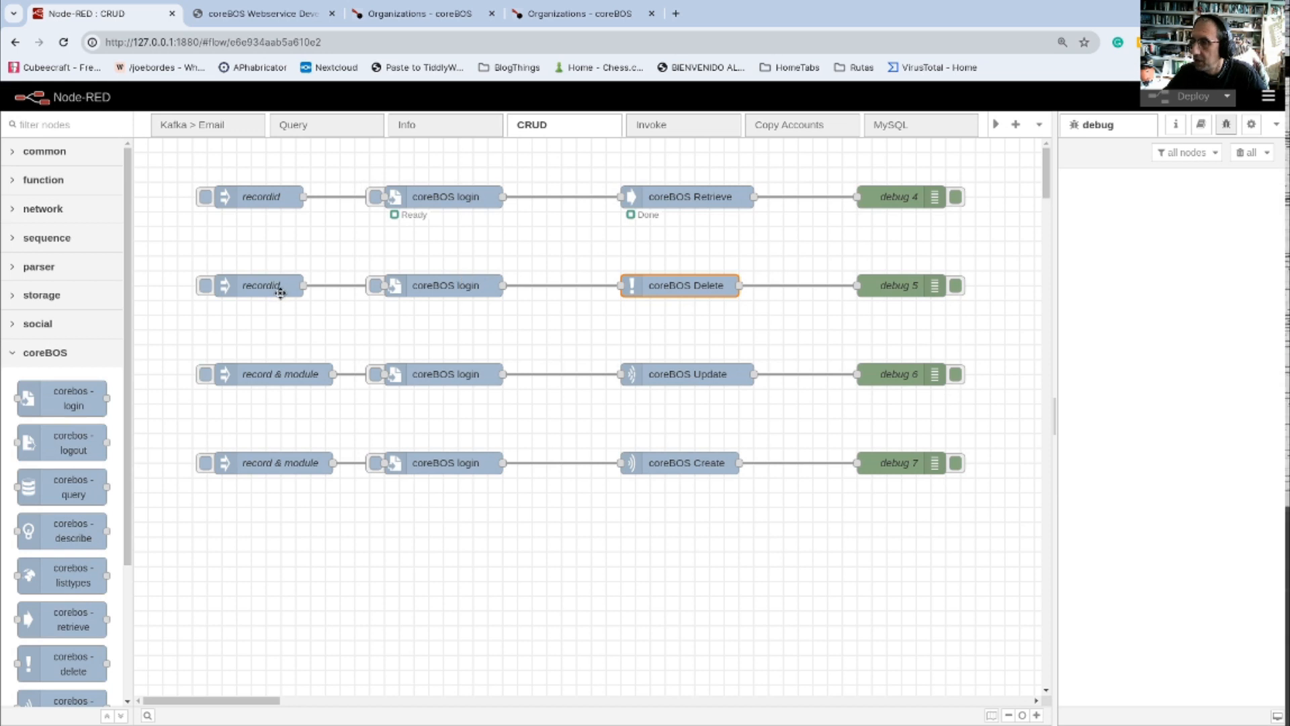
{"action": "double_click", "coordinate": [255, 292]}
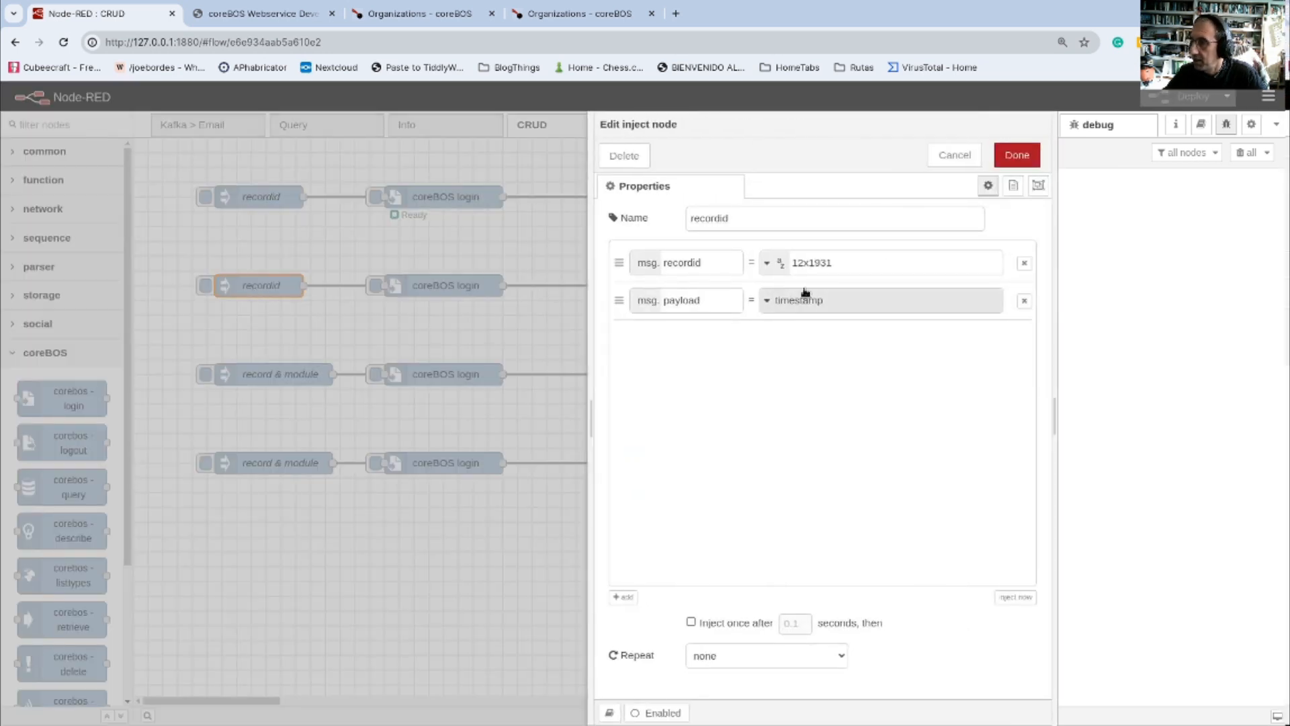
{"action": "left_click", "coordinate": [794, 261]}
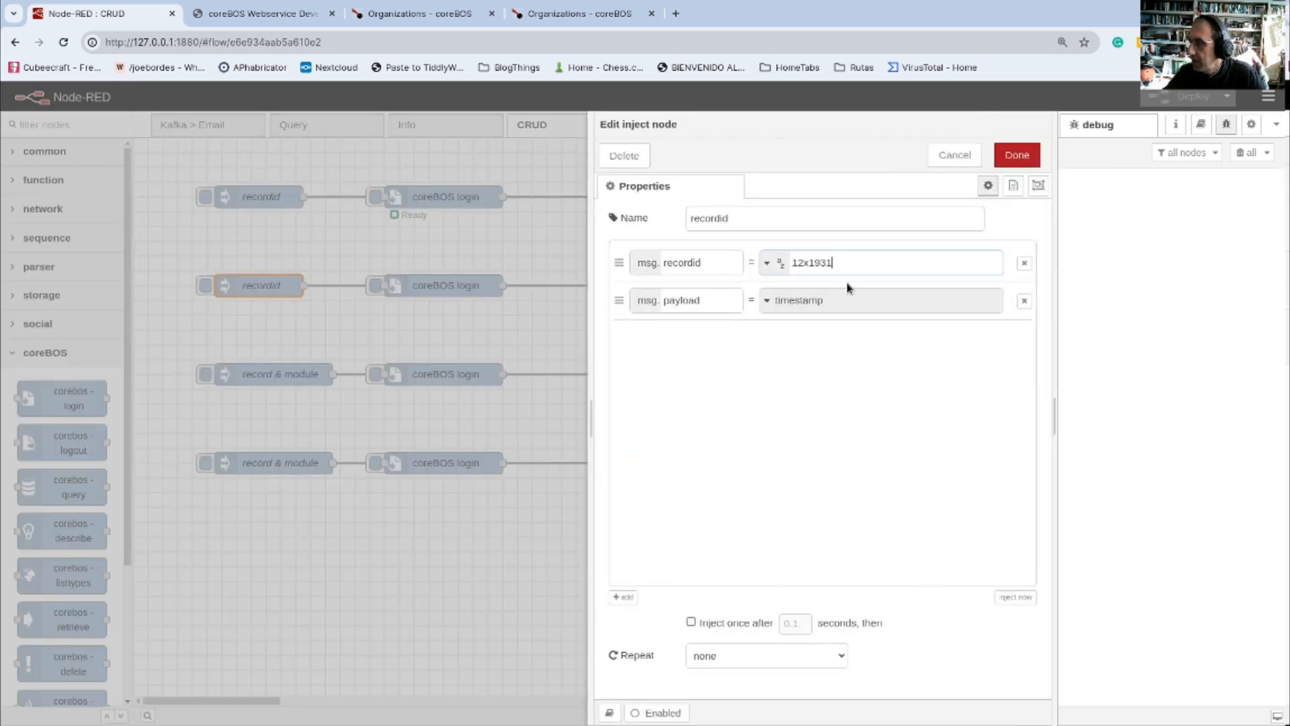
{"action": "left_click_drag", "start_coordinate": [809, 262], "coordinate": [849, 263]}
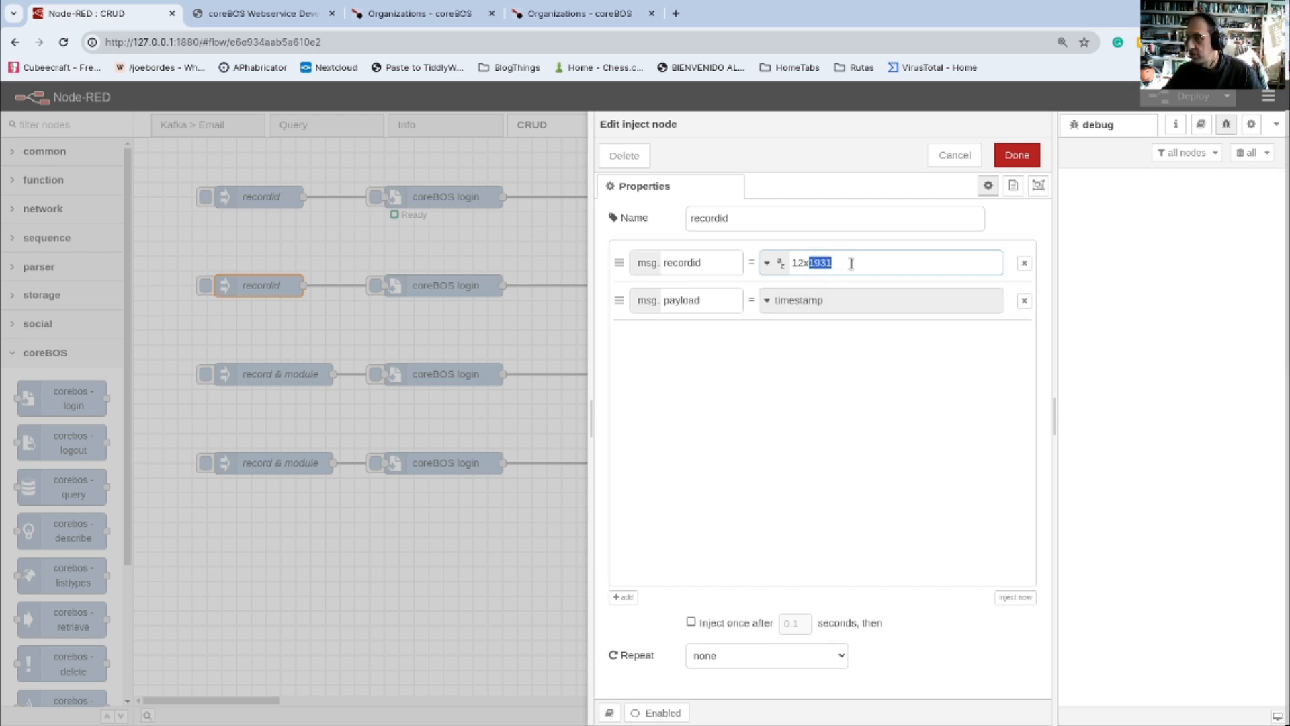
{"action": "left_click", "coordinate": [955, 154]}
Step: Switch to coreBOS, open the Contacts module in a new tab, and bring up the detail view of contact record 1931
{"action": "left_click", "coordinate": [433, 15]}
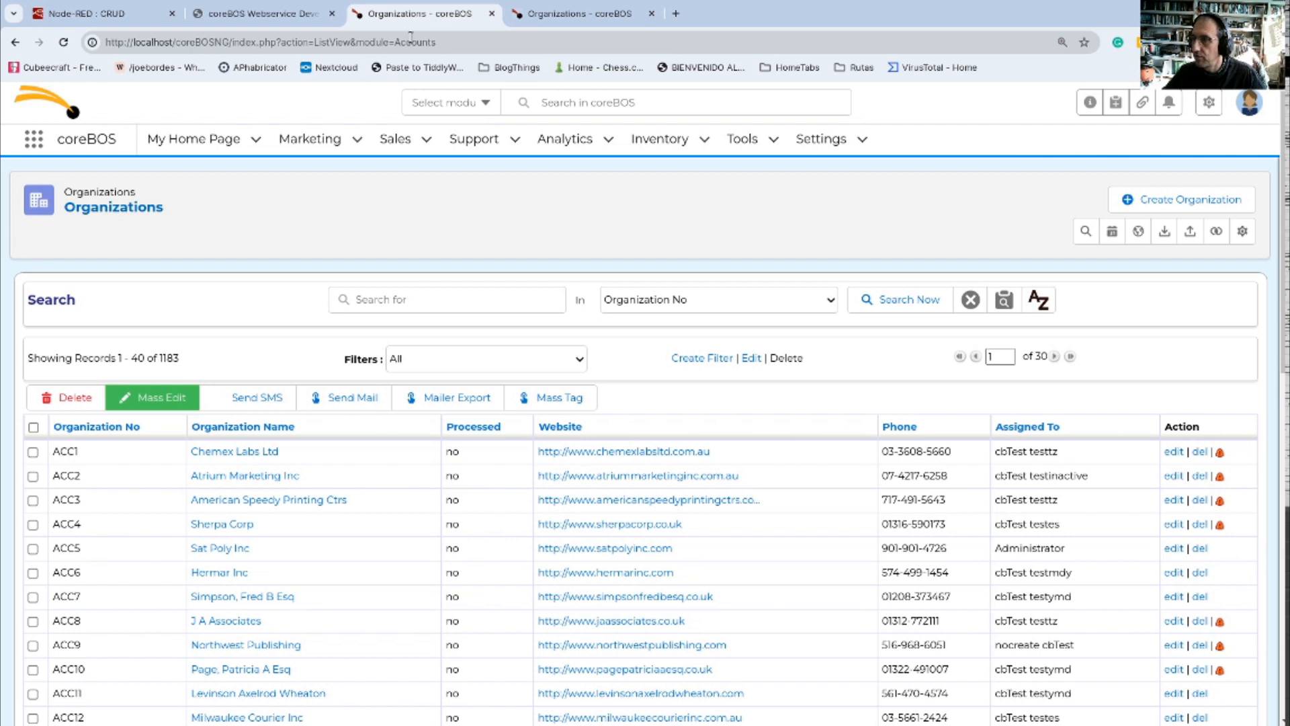
{"action": "mouse_move", "coordinate": [346, 149]}
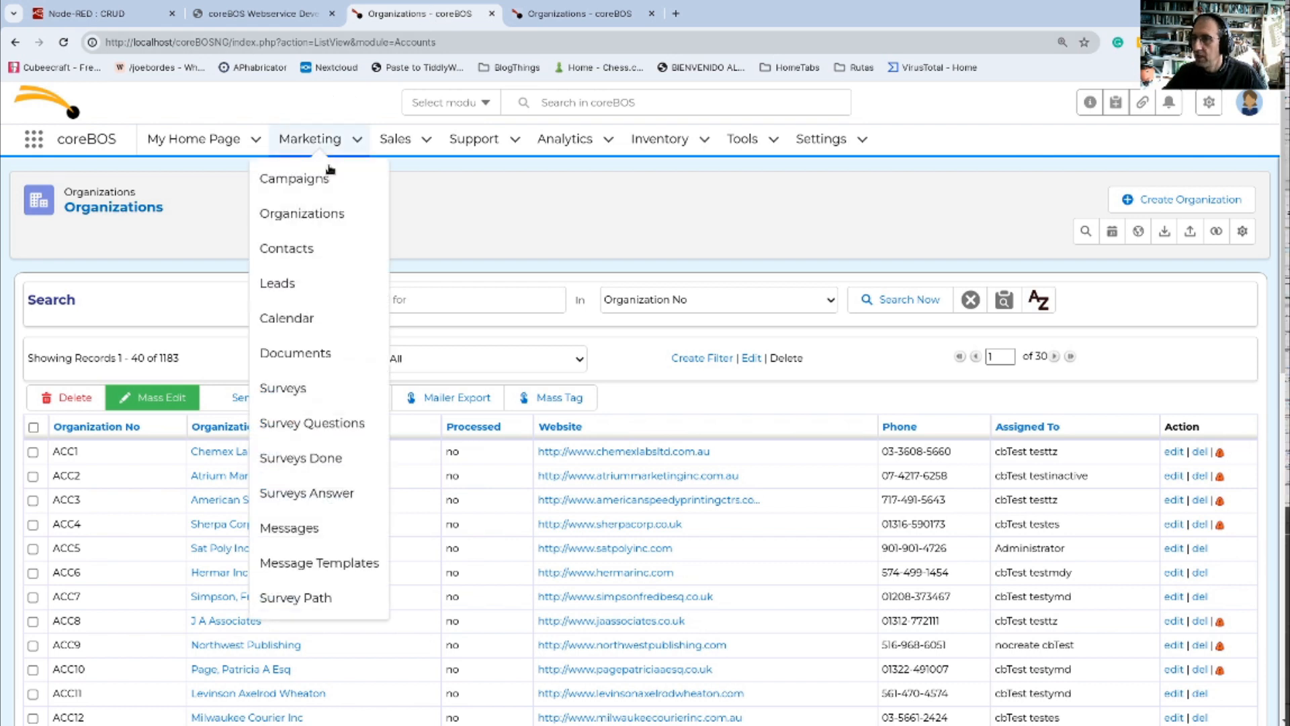
{"action": "middle_click", "coordinate": [293, 240]}
{"action": "left_click", "coordinate": [551, 13]}
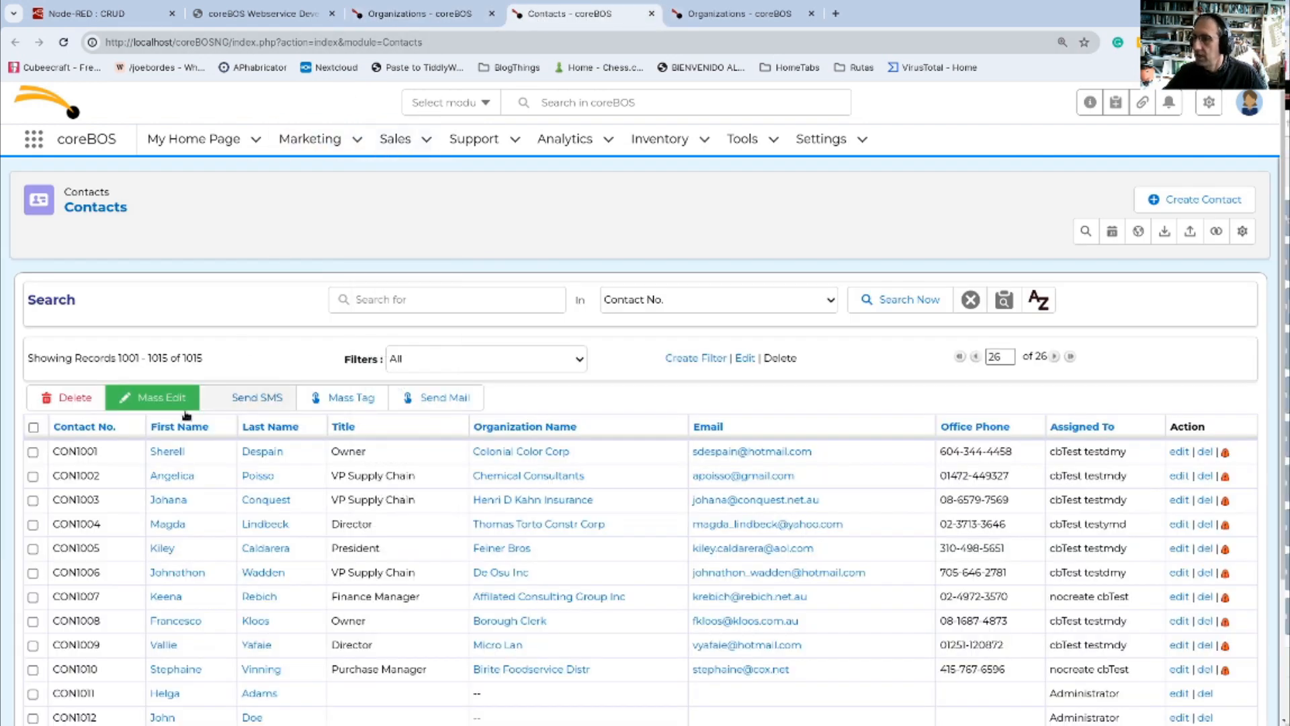
{"action": "left_click", "coordinate": [165, 451]}
{"action": "double_click", "coordinate": [498, 42]}
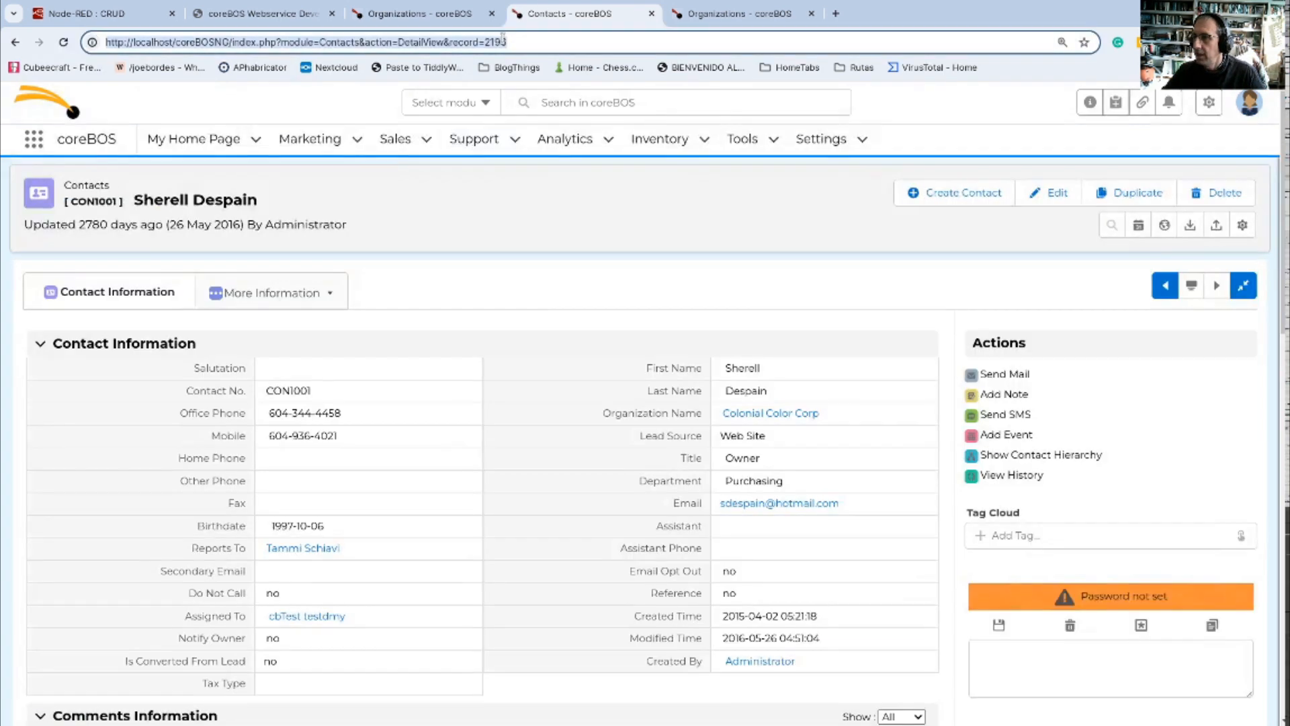
{"action": "type", "text": "1931"}
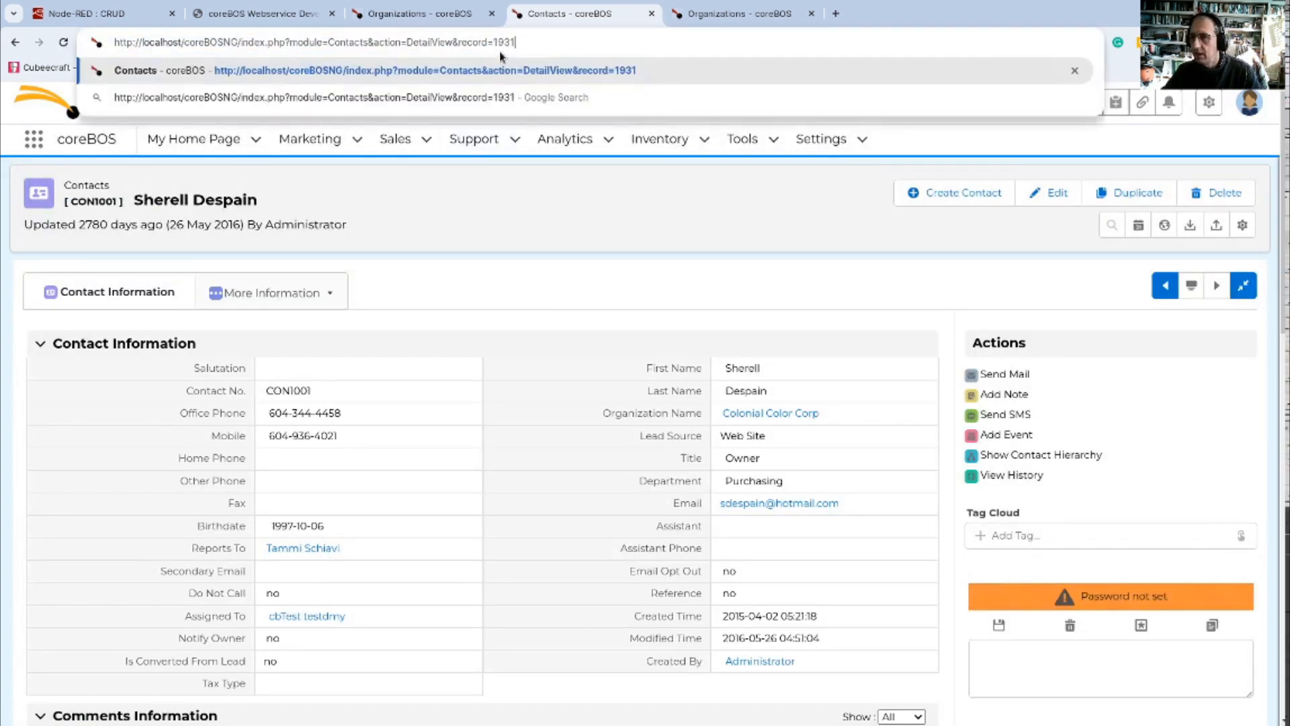
{"action": "key", "text": "Return"}
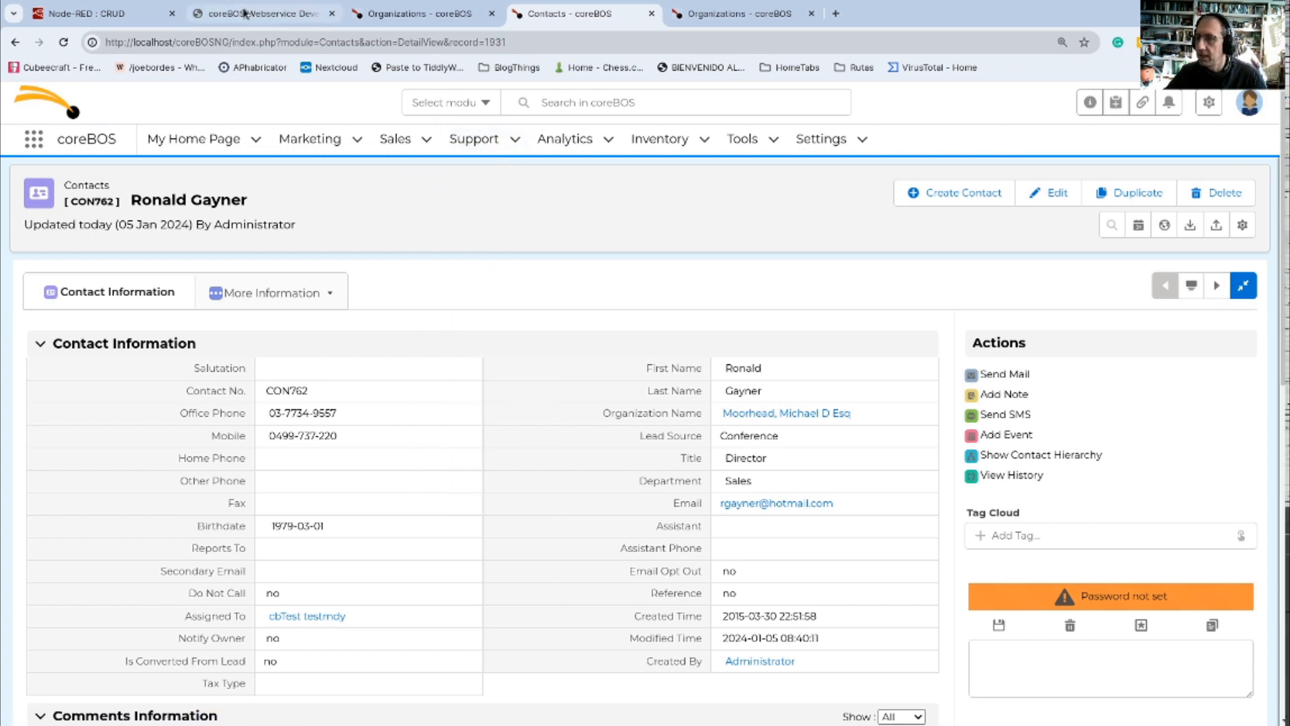
Step: Return to Node-RED, run the Delete flow from its recordid node, and check the deleted value in the debug payload
{"action": "left_click", "coordinate": [88, 13]}
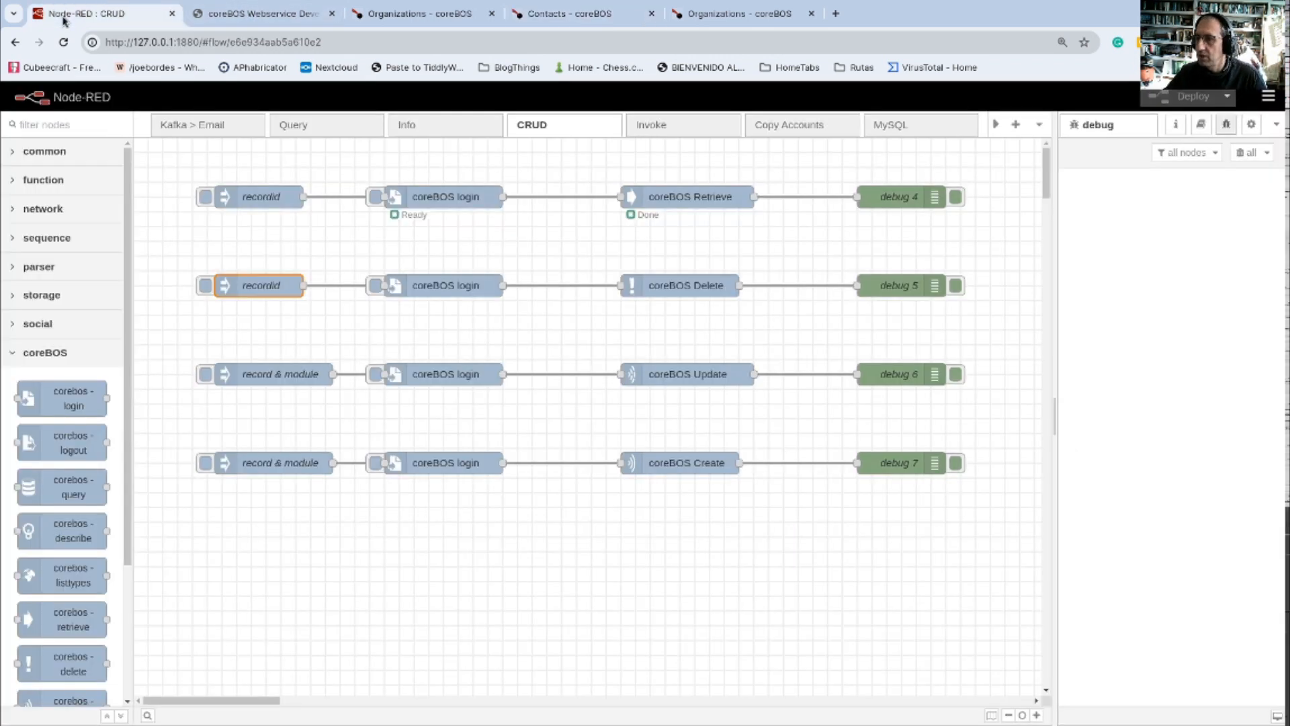
{"action": "left_click", "coordinate": [202, 289]}
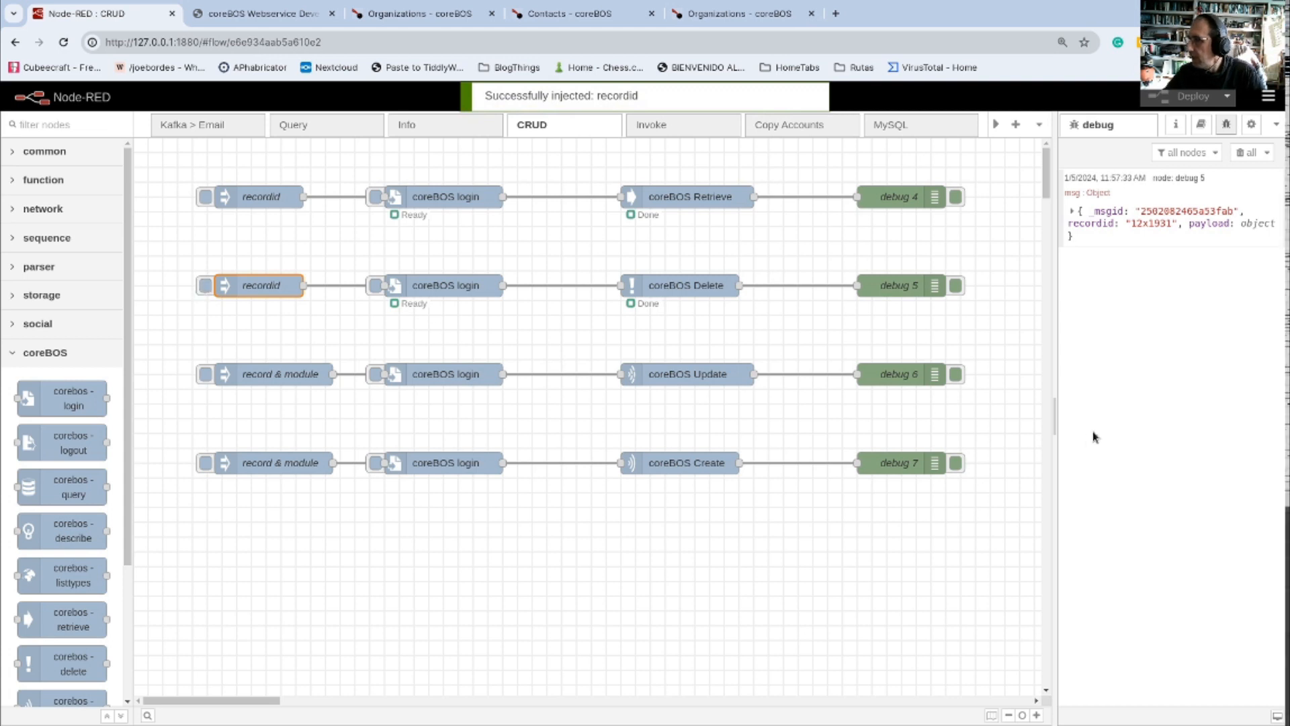
{"action": "left_click", "coordinate": [1072, 211]}
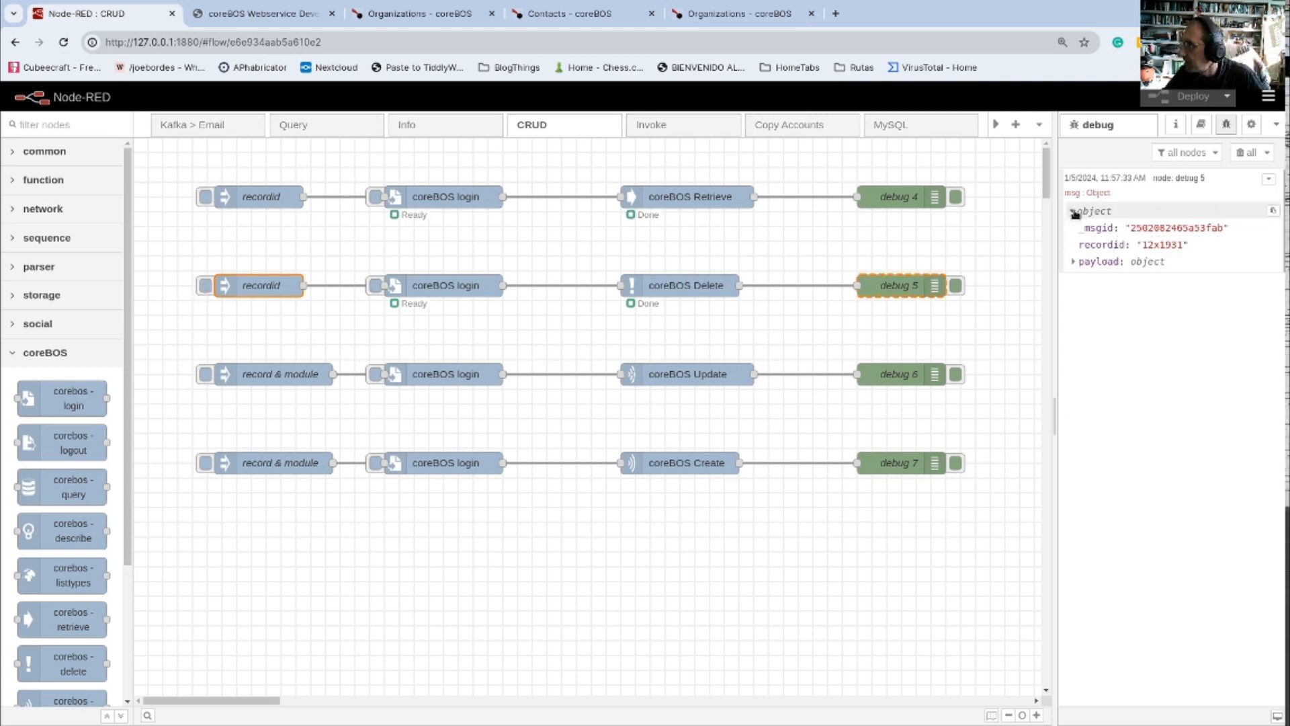
{"action": "left_click", "coordinate": [1073, 263]}
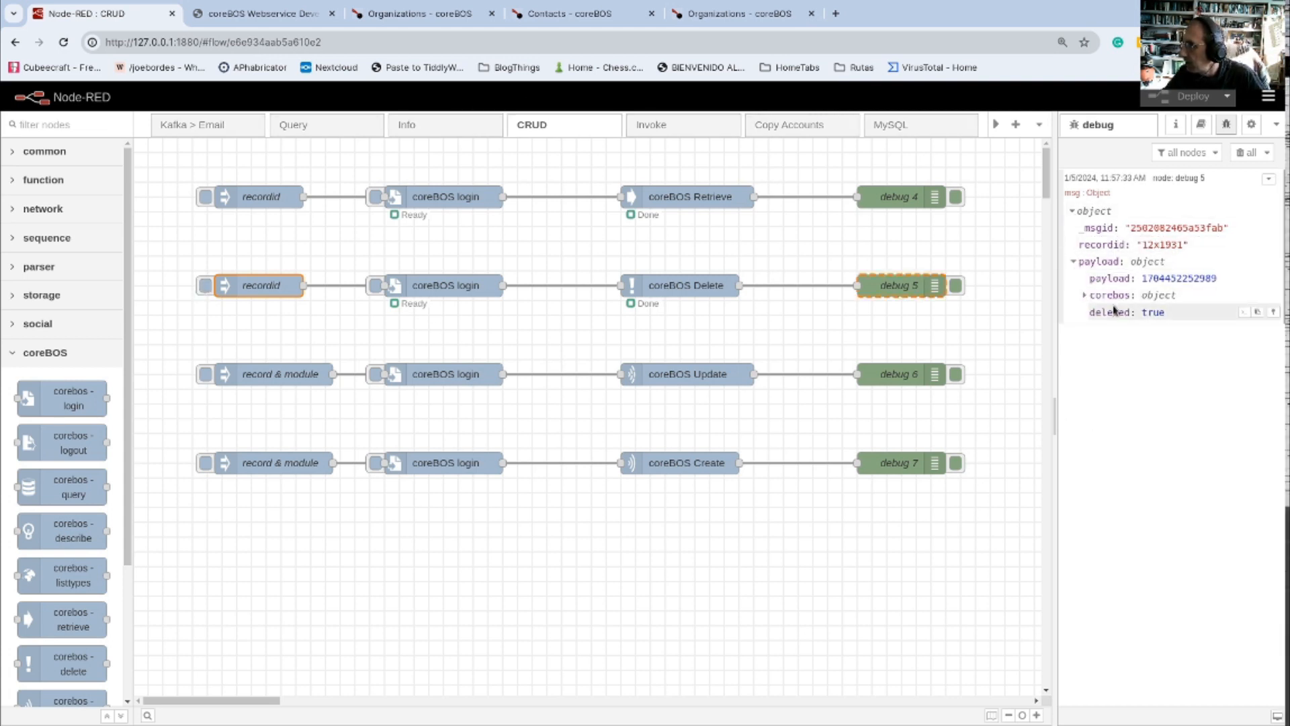
{"action": "left_click_drag", "start_coordinate": [1097, 312], "coordinate": [1166, 343]}
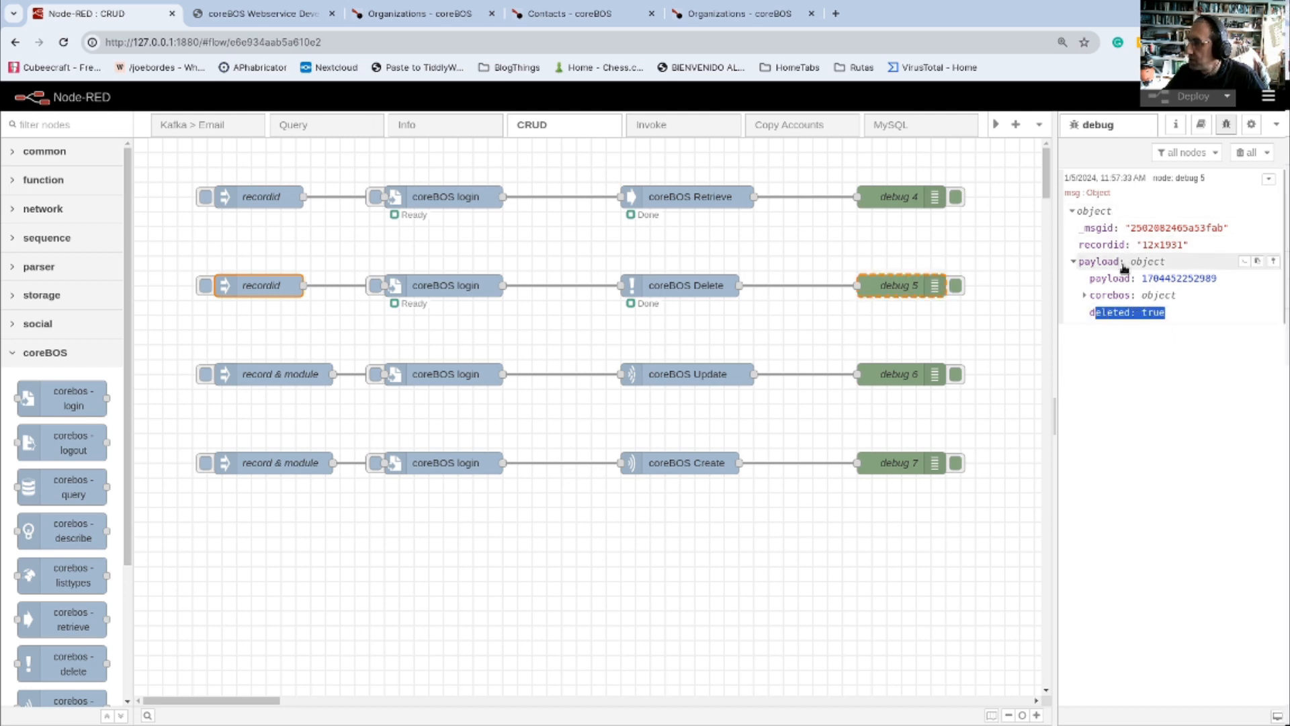
Step: Switch back to coreBOS and reload the detail page of contact record 1931 to check the deletion
{"action": "left_click", "coordinate": [532, 13]}
{"action": "left_click", "coordinate": [64, 42]}
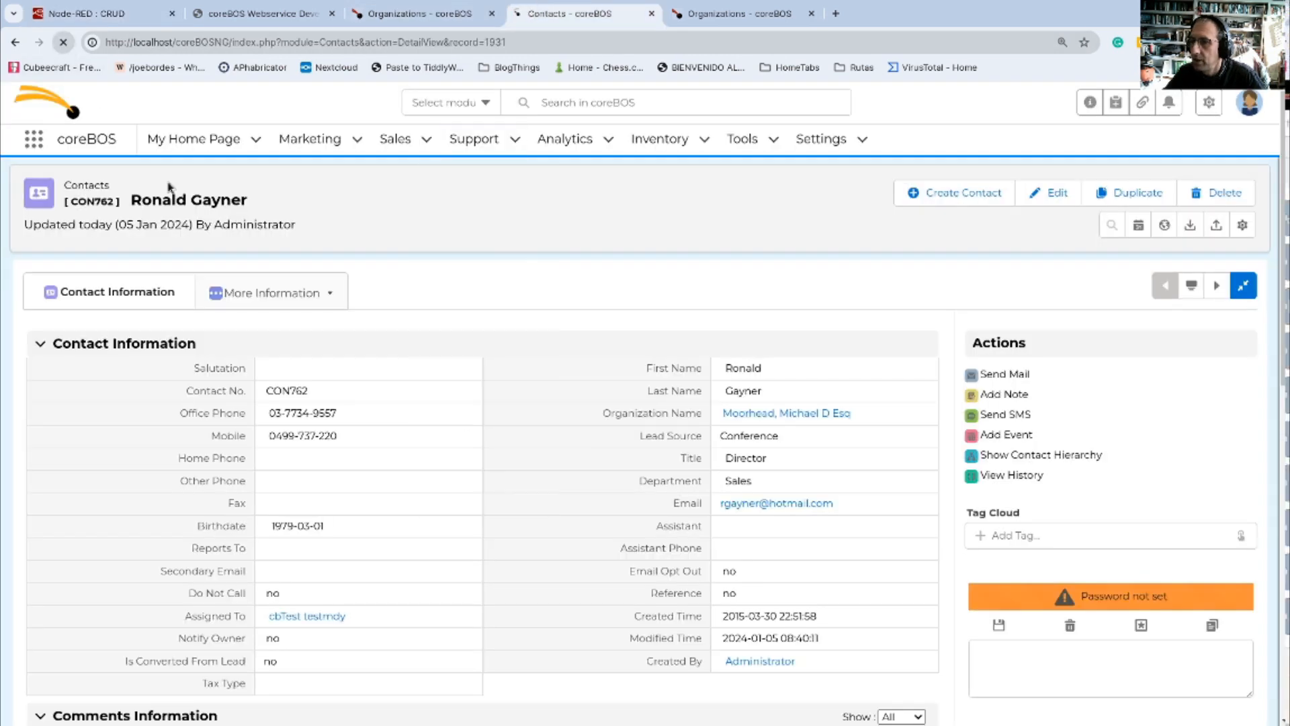
Step: Open the Recycle Bin, show the deleted Contacts, and restore the contact that the Delete flow removed
{"action": "mouse_move", "coordinate": [695, 147]}
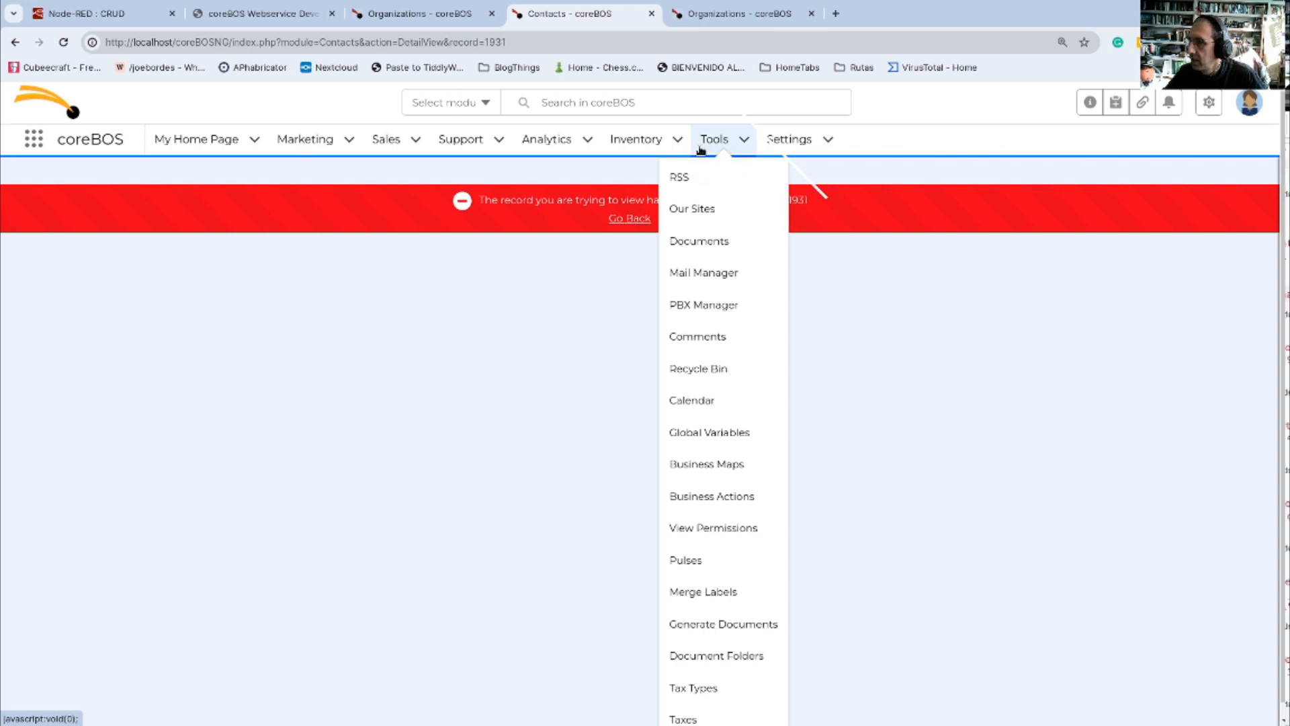
{"action": "left_click", "coordinate": [698, 370]}
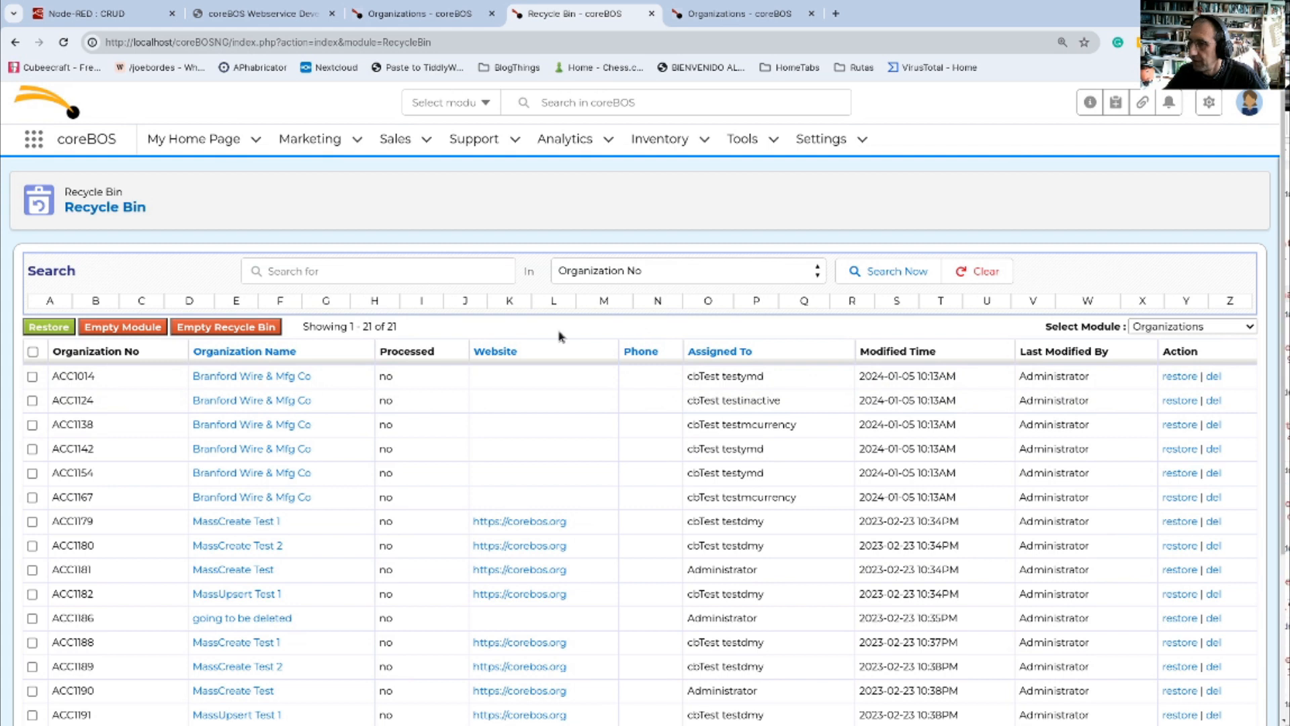
{"action": "left_click", "coordinate": [1143, 327]}
{"action": "left_click", "coordinate": [1150, 399]}
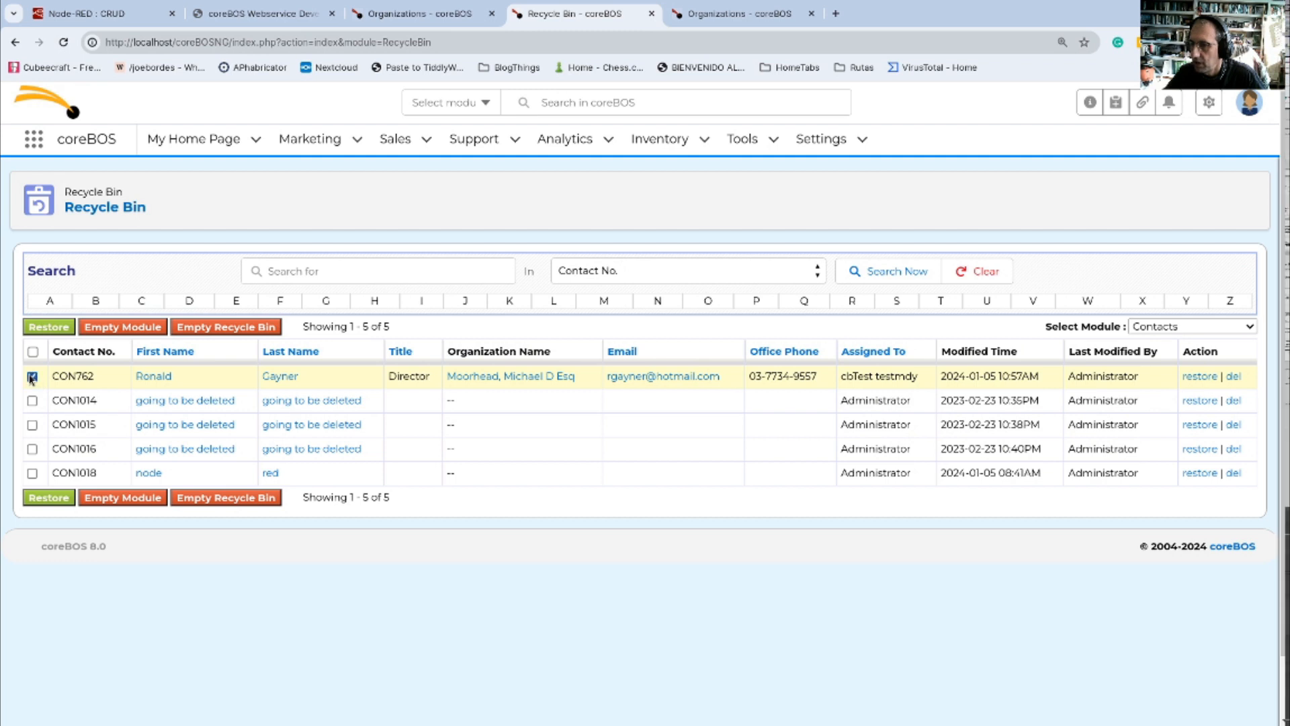
{"action": "left_click", "coordinate": [67, 499]}
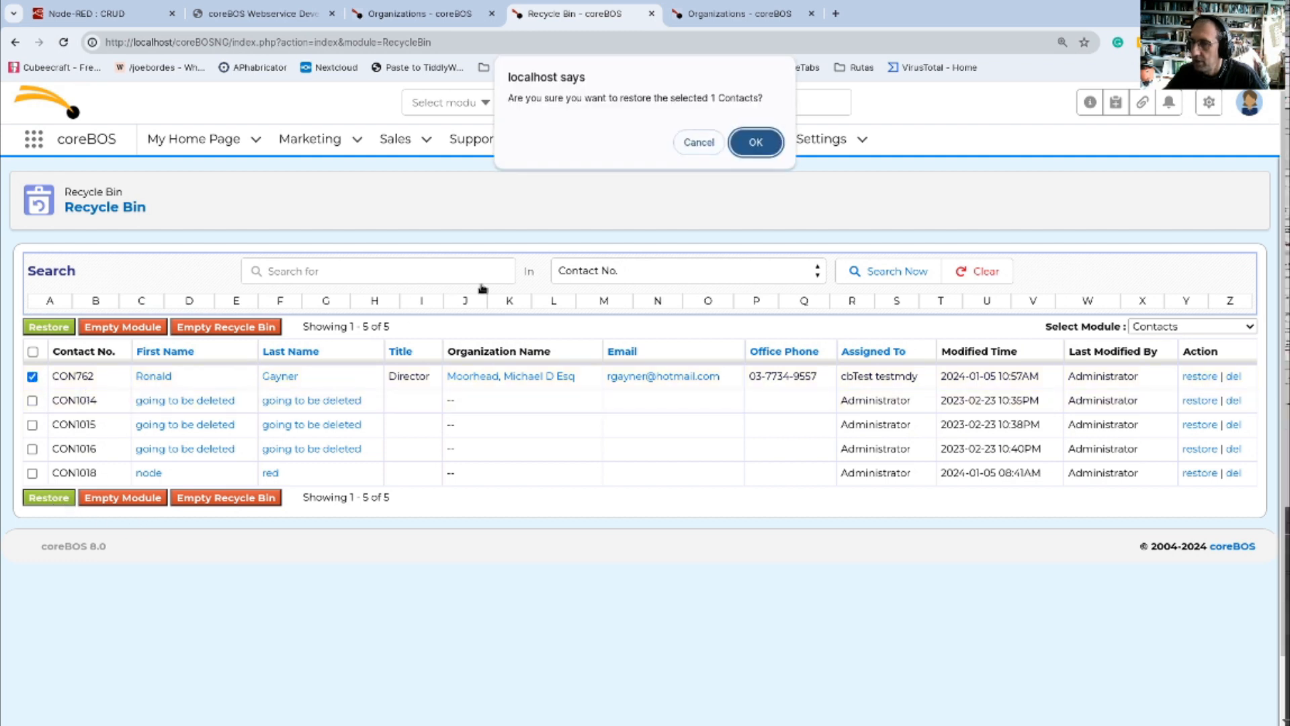
{"action": "left_click", "coordinate": [754, 143]}
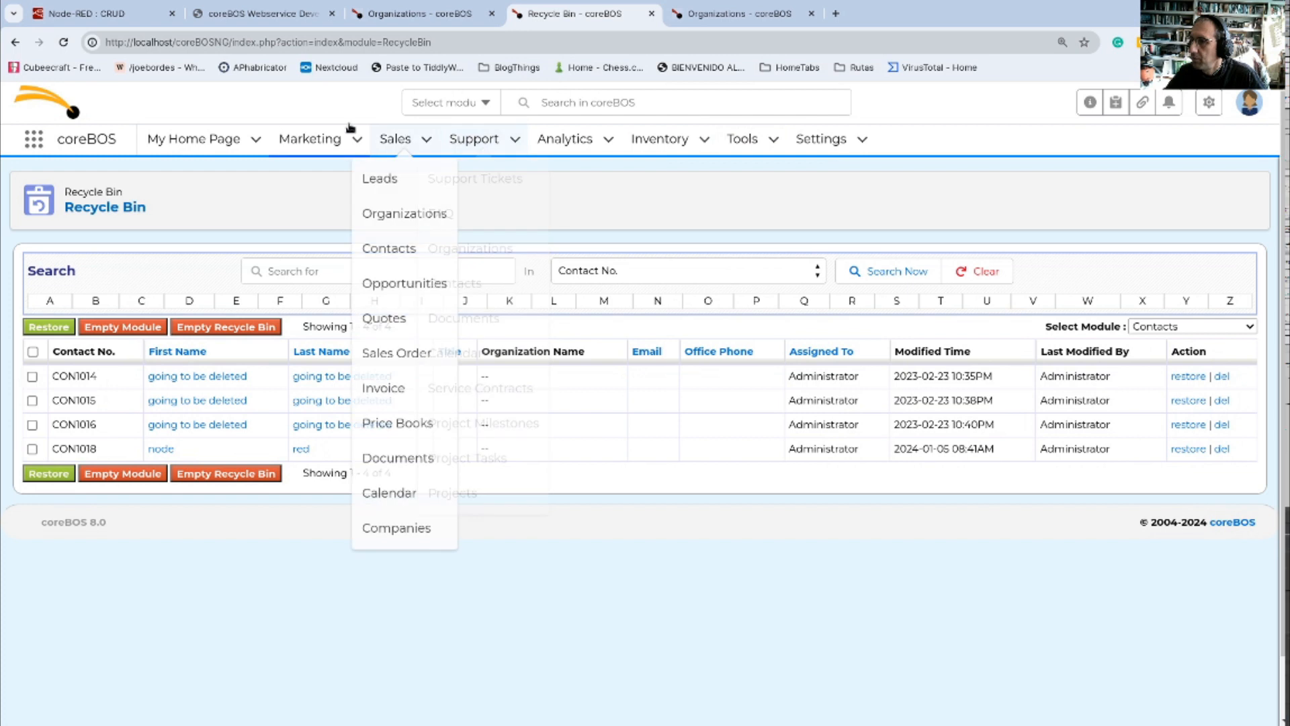
Step: Return to the Contacts module and bring up the detail view of contact record 1931
{"action": "mouse_move", "coordinate": [349, 139]}
{"action": "left_click", "coordinate": [289, 248]}
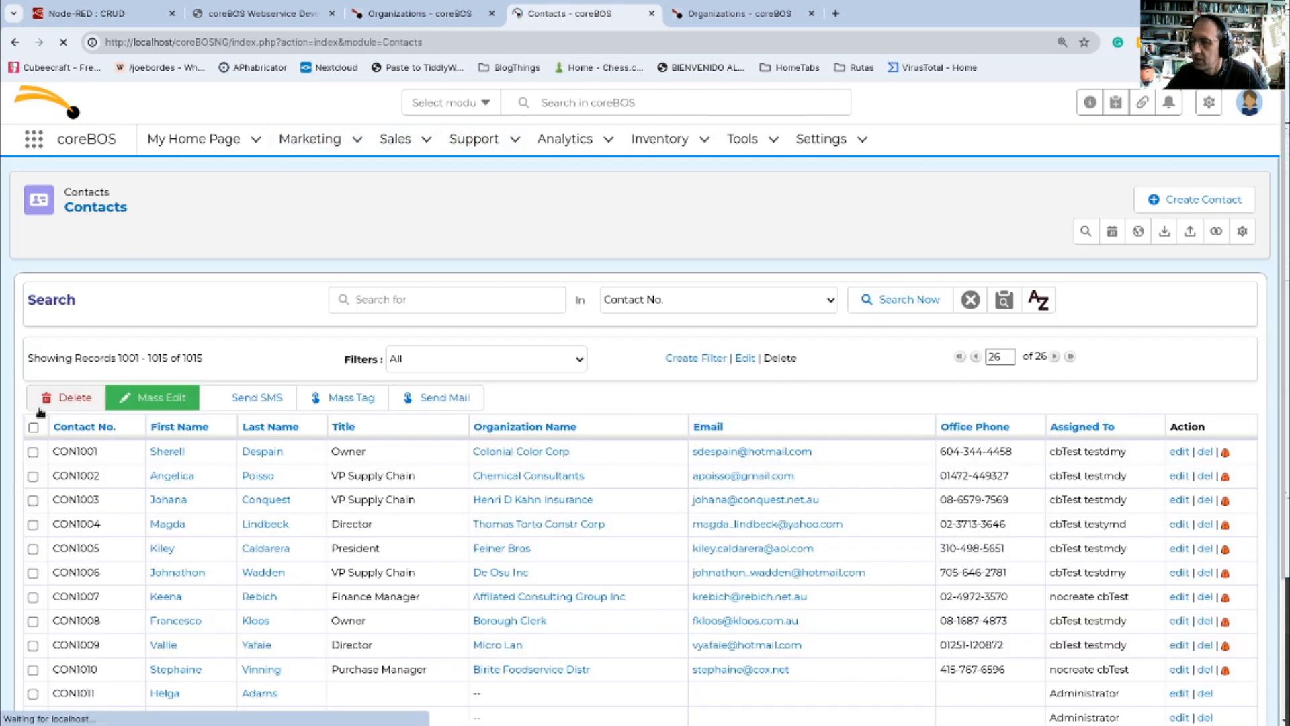
{"action": "left_click", "coordinate": [165, 451]}
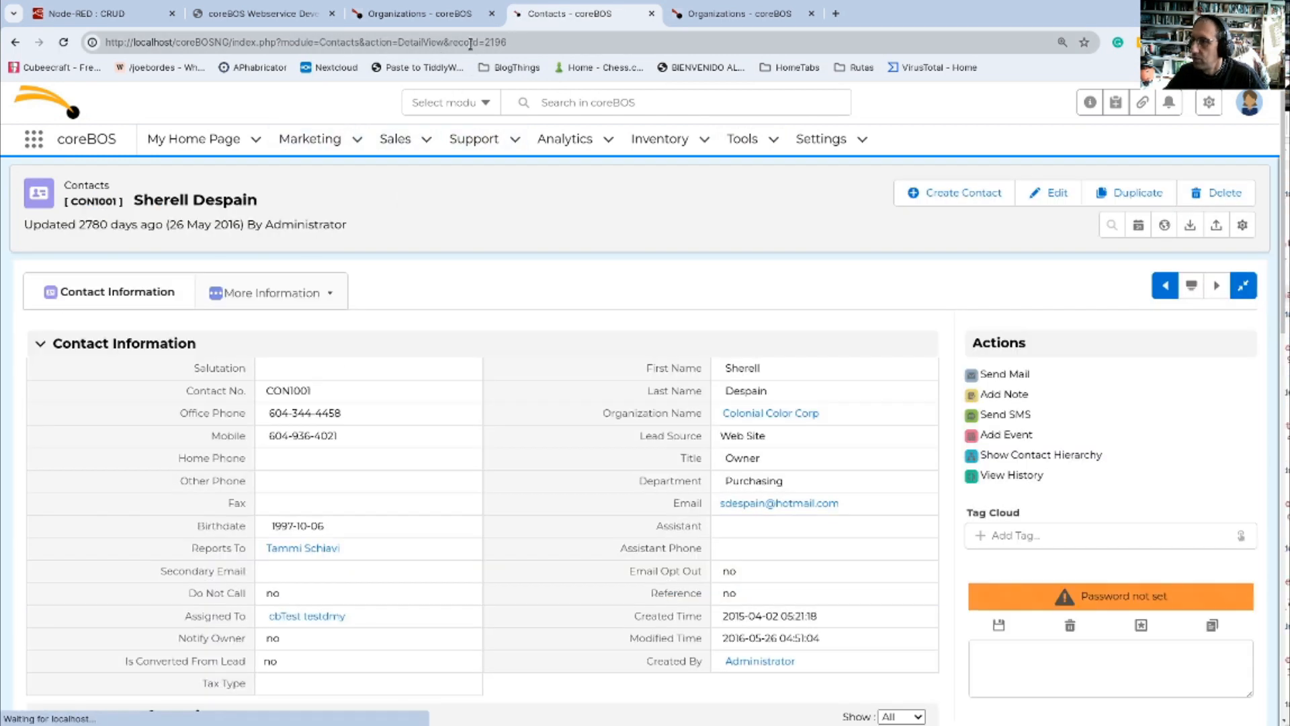
{"action": "double_click", "coordinate": [497, 42]}
{"action": "type", "text": "1931"}
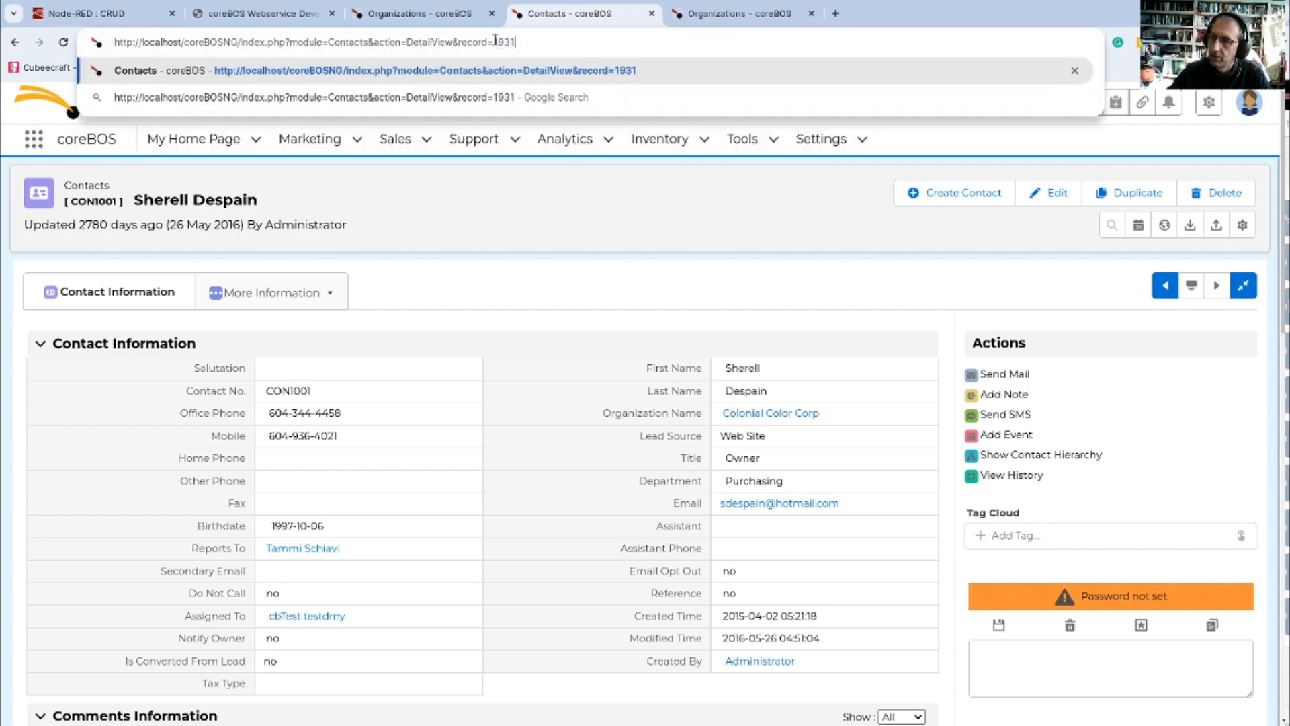
{"action": "key", "text": "Return"}
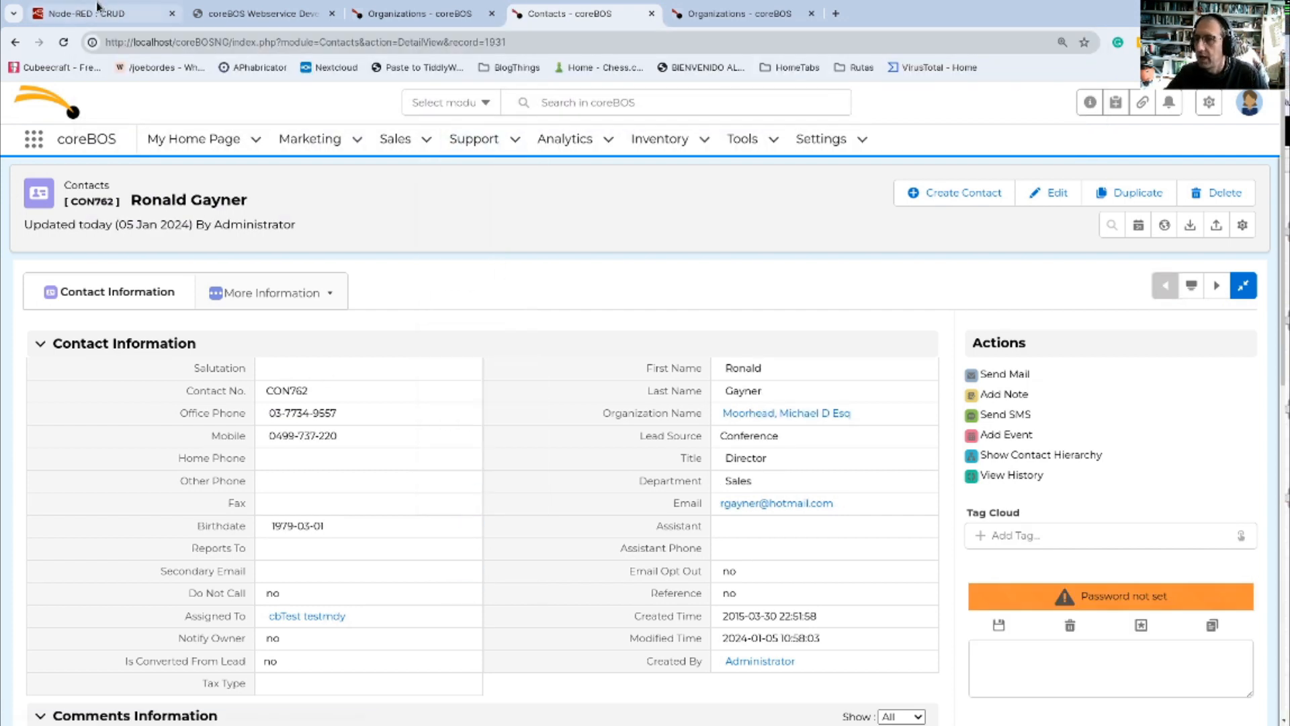
Step: Return to Node-RED, clear the debug messages, and check the record and module values in the Update flow's record & module inject node
{"action": "left_click", "coordinate": [121, 12]}
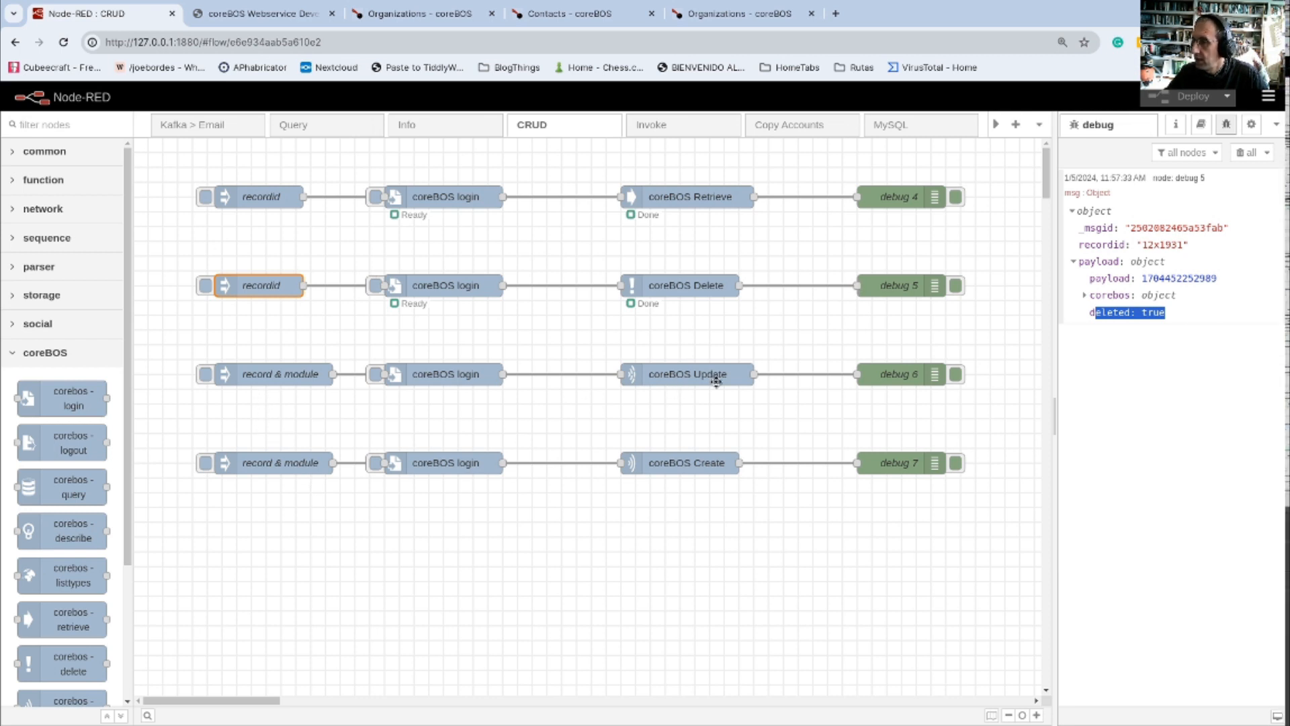
{"action": "left_click", "coordinate": [1247, 153]}
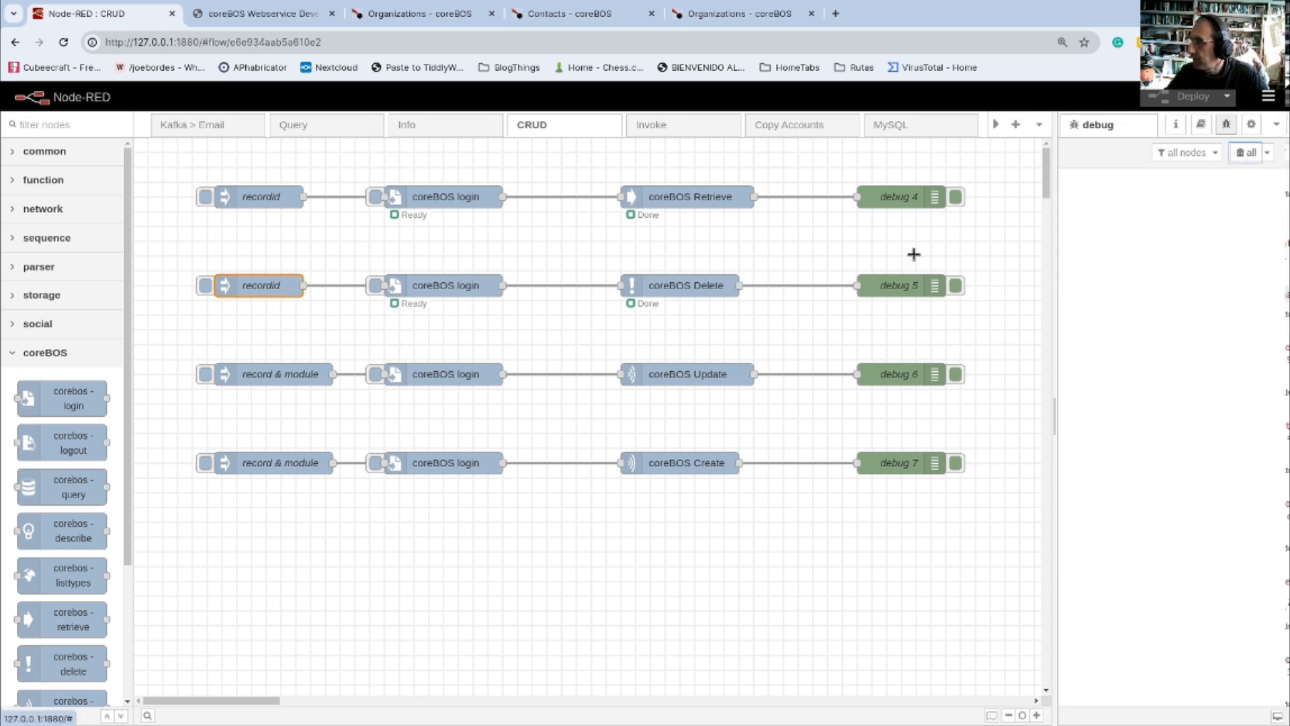
{"action": "double_click", "coordinate": [268, 376]}
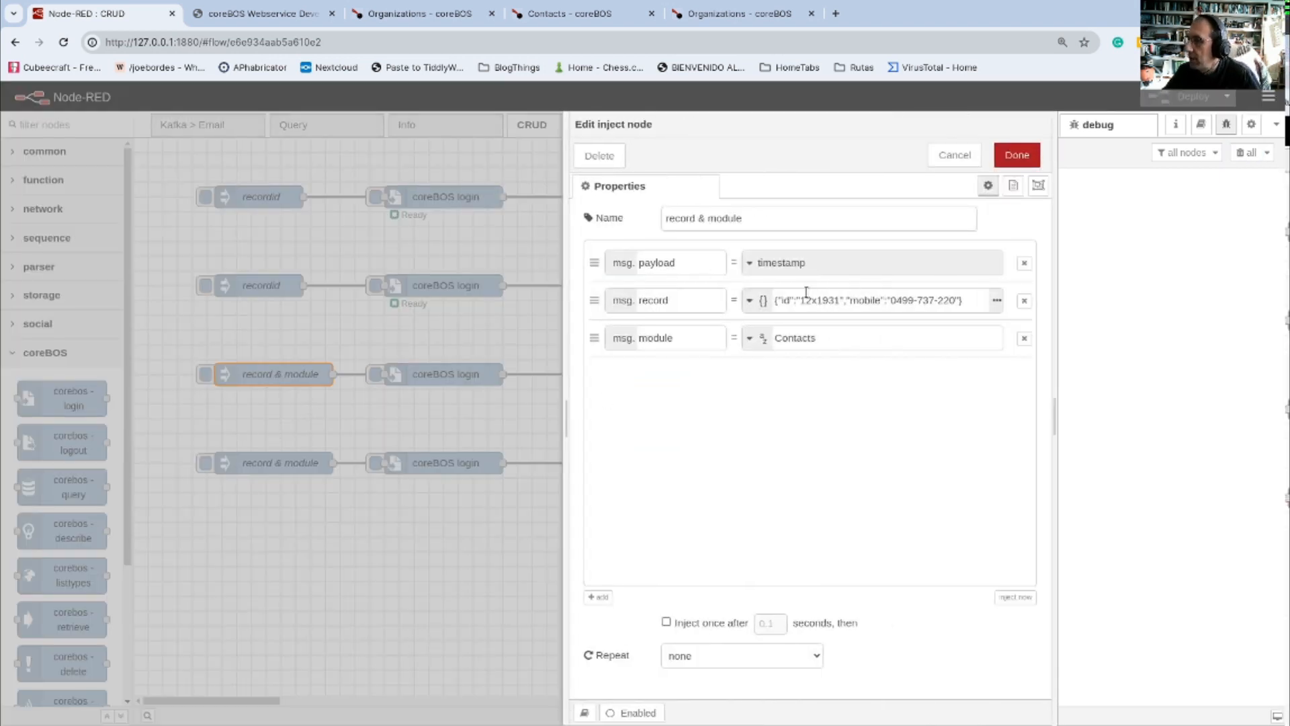
{"action": "double_click", "coordinate": [805, 339]}
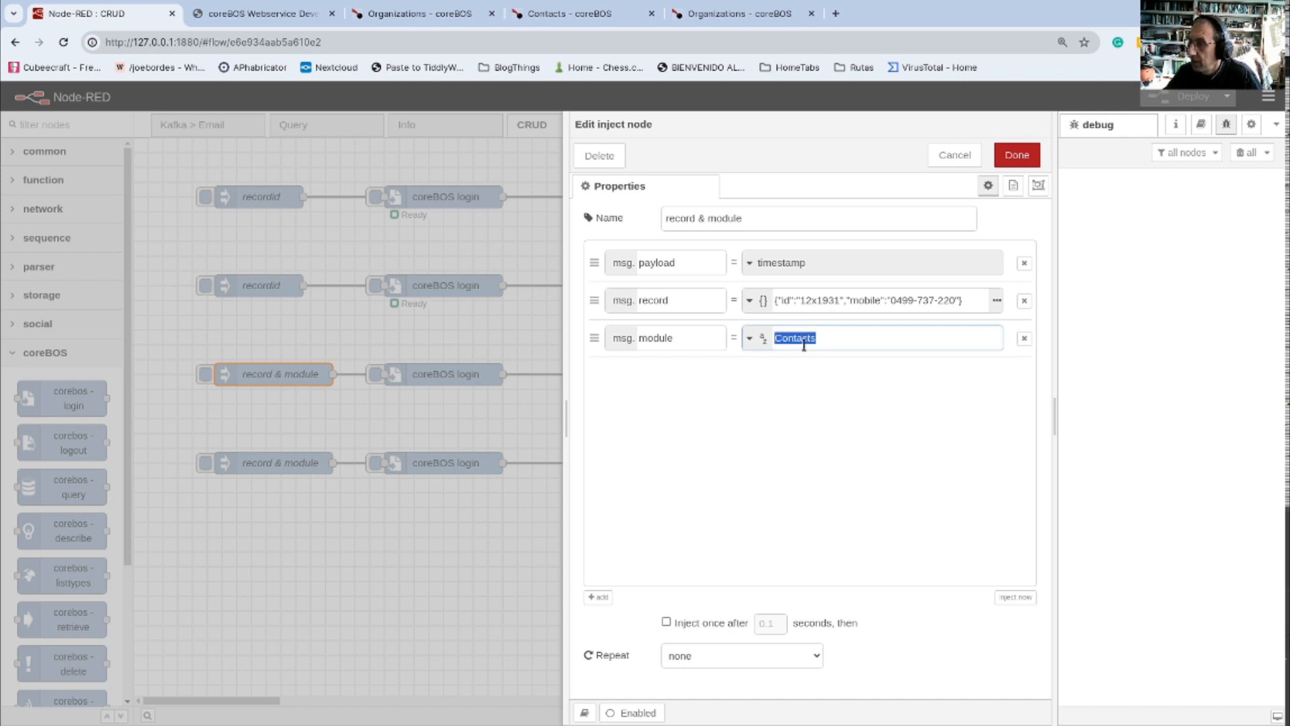
{"action": "left_click", "coordinate": [806, 303]}
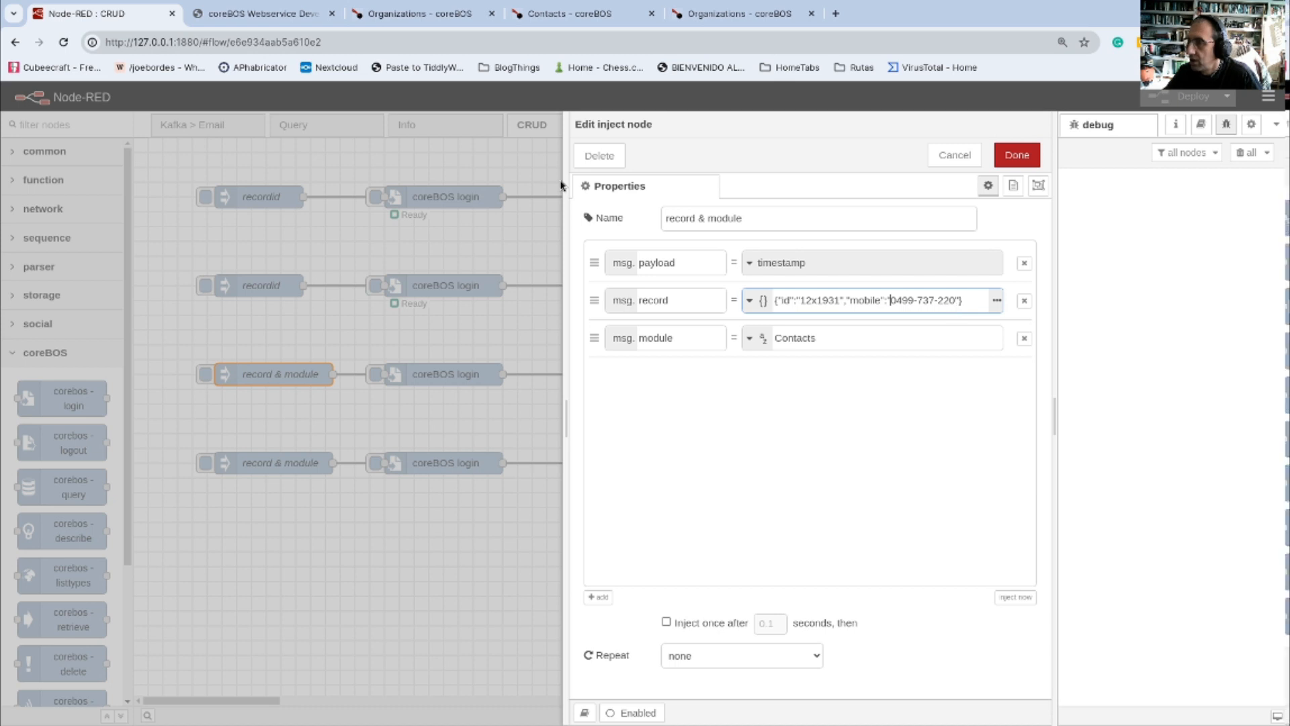
Step: Switch to coreBOS, replace contact 1931's mobile number with a dummy number of repeated 2s, and save the record
{"action": "left_click", "coordinate": [555, 13]}
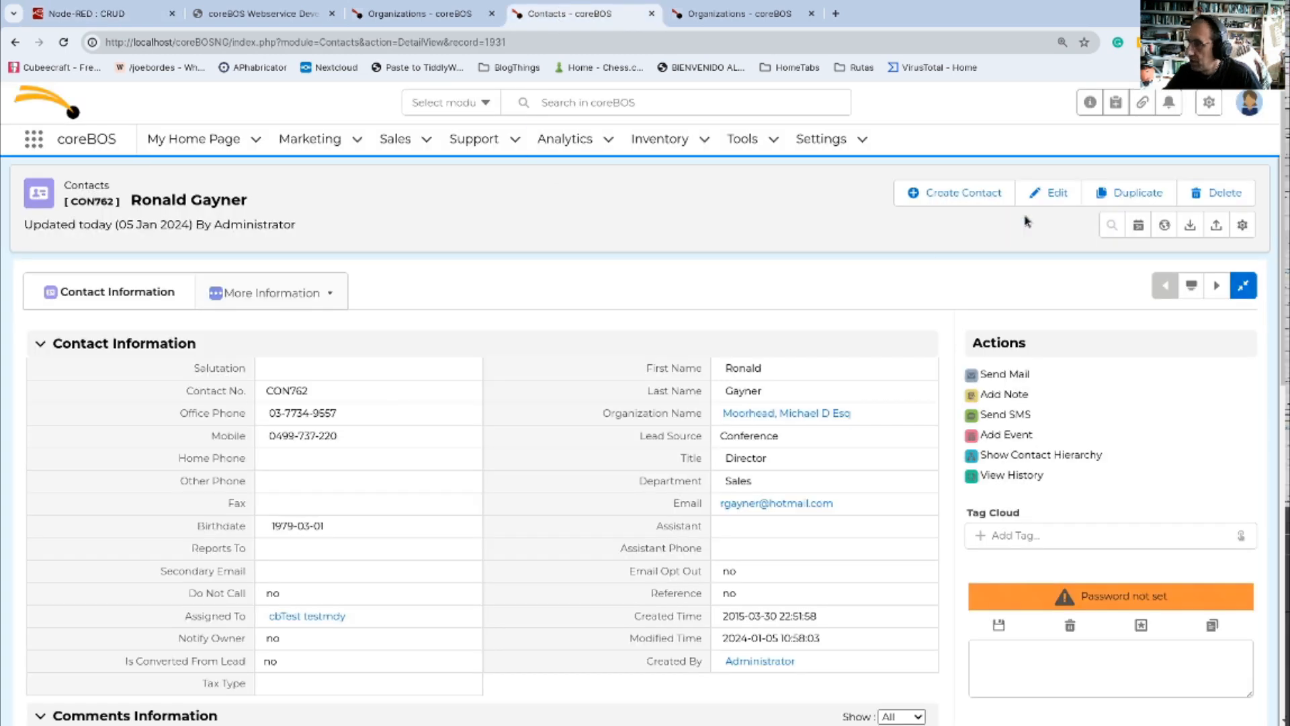
{"action": "left_click", "coordinate": [1049, 193]}
{"action": "double_click", "coordinate": [413, 436]}
{"action": "key", "text": "BackSpace"}
{"action": "key", "text": "BackSpace"}
{"action": "key", "text": "BackSpace"}
{"action": "key", "text": "BackSpace"}
{"action": "key", "text": "BackSpace"}
{"action": "key", "text": "BackSpace"}
{"action": "key", "text": "BackSpace"}
{"action": "key", "text": "BackSpace"}
{"action": "key", "text": "BackSpace"}
{"action": "key", "text": "BackSpace"}
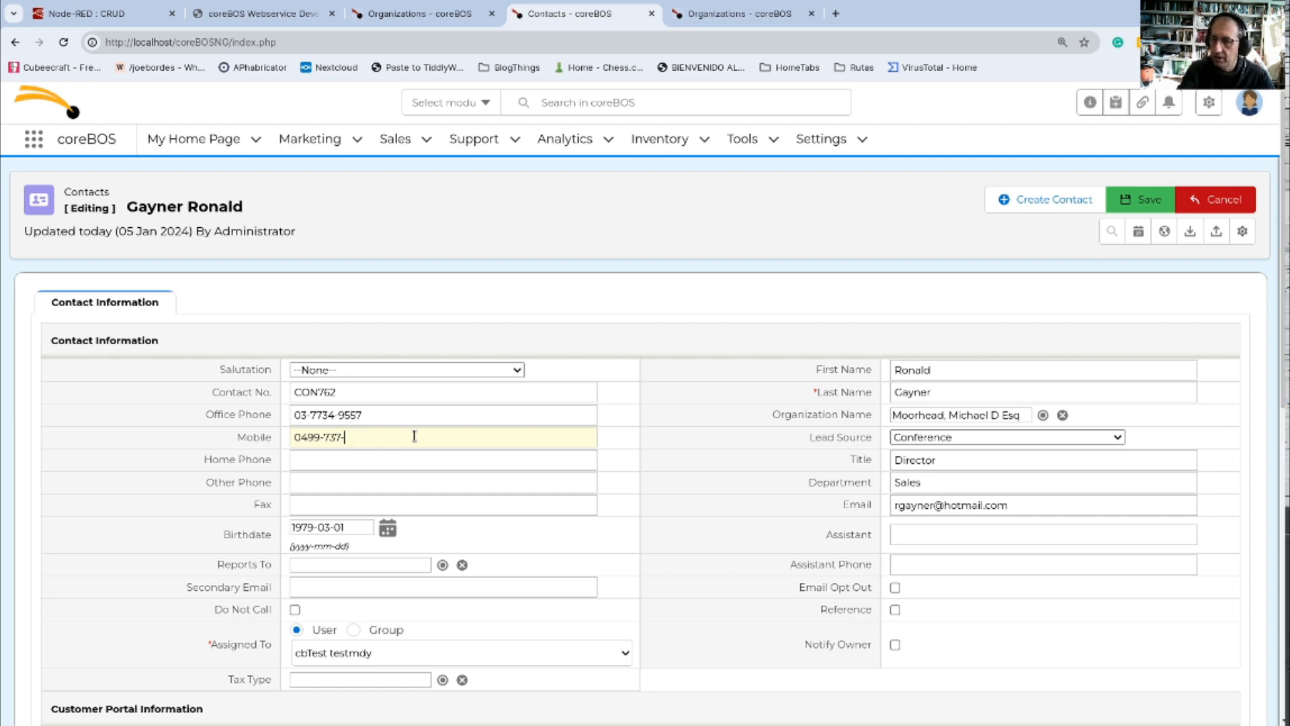
{"action": "type", "text": "222222222"}
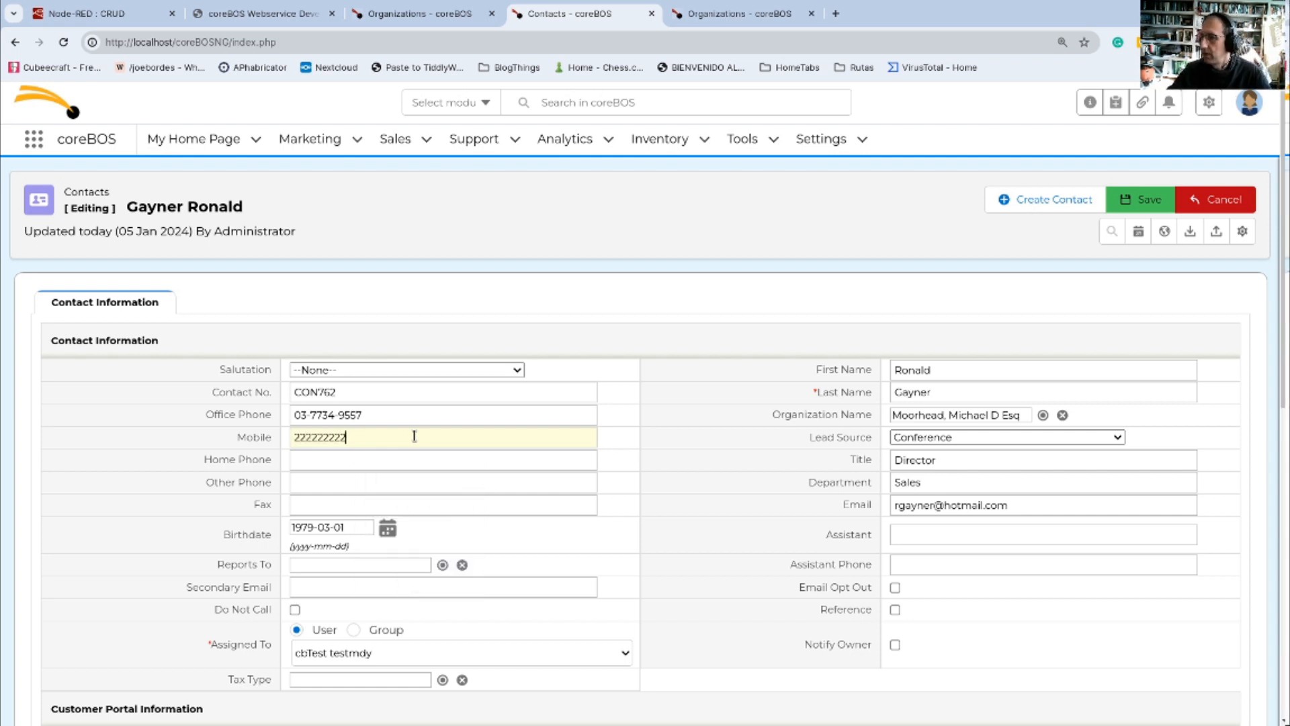
{"action": "left_click", "coordinate": [1123, 202]}
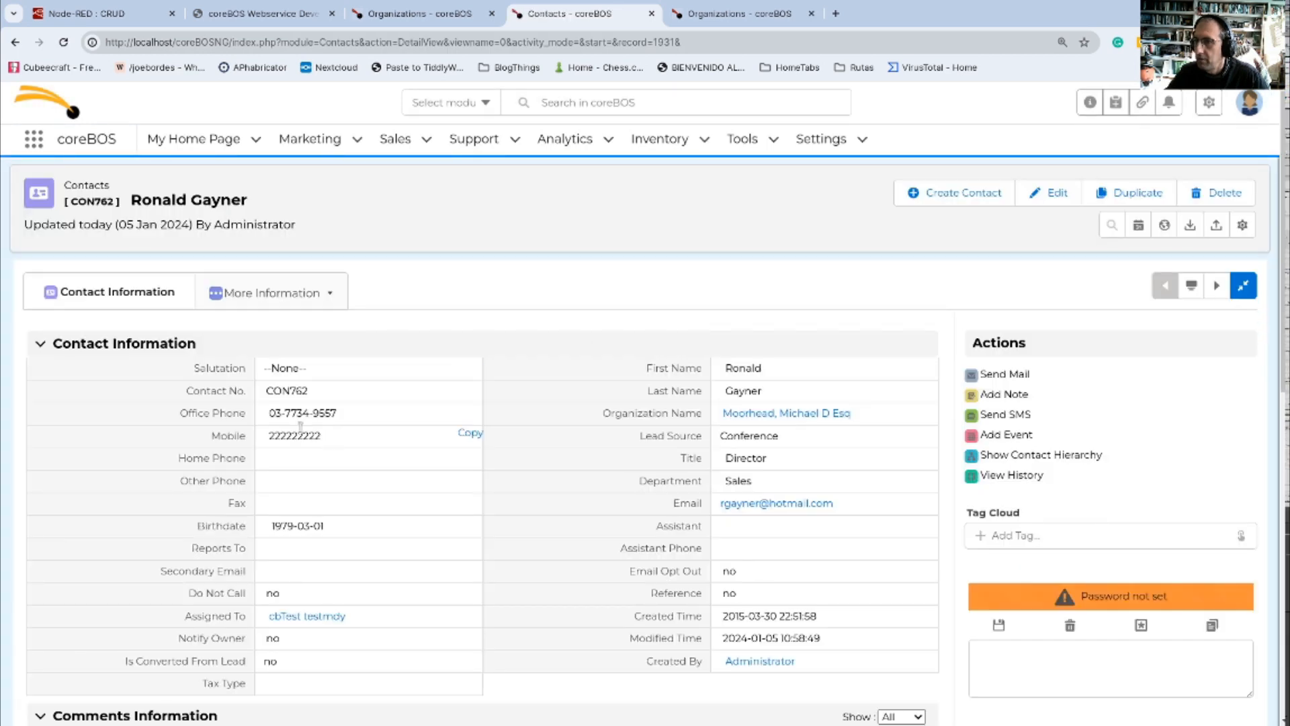
Step: Back in Node-RED, view the Update flow's record value in the JSON editor and close the inject node without changes
{"action": "left_click", "coordinate": [86, 13]}
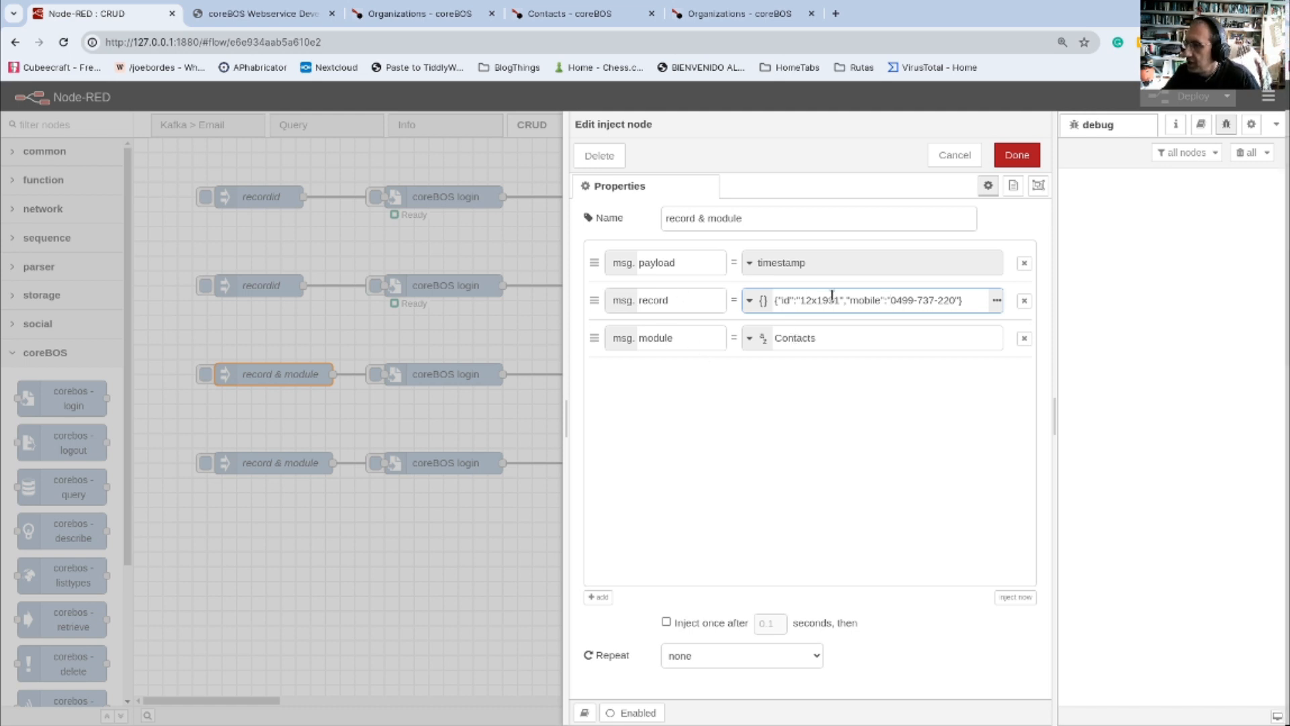
{"action": "left_click", "coordinate": [998, 304]}
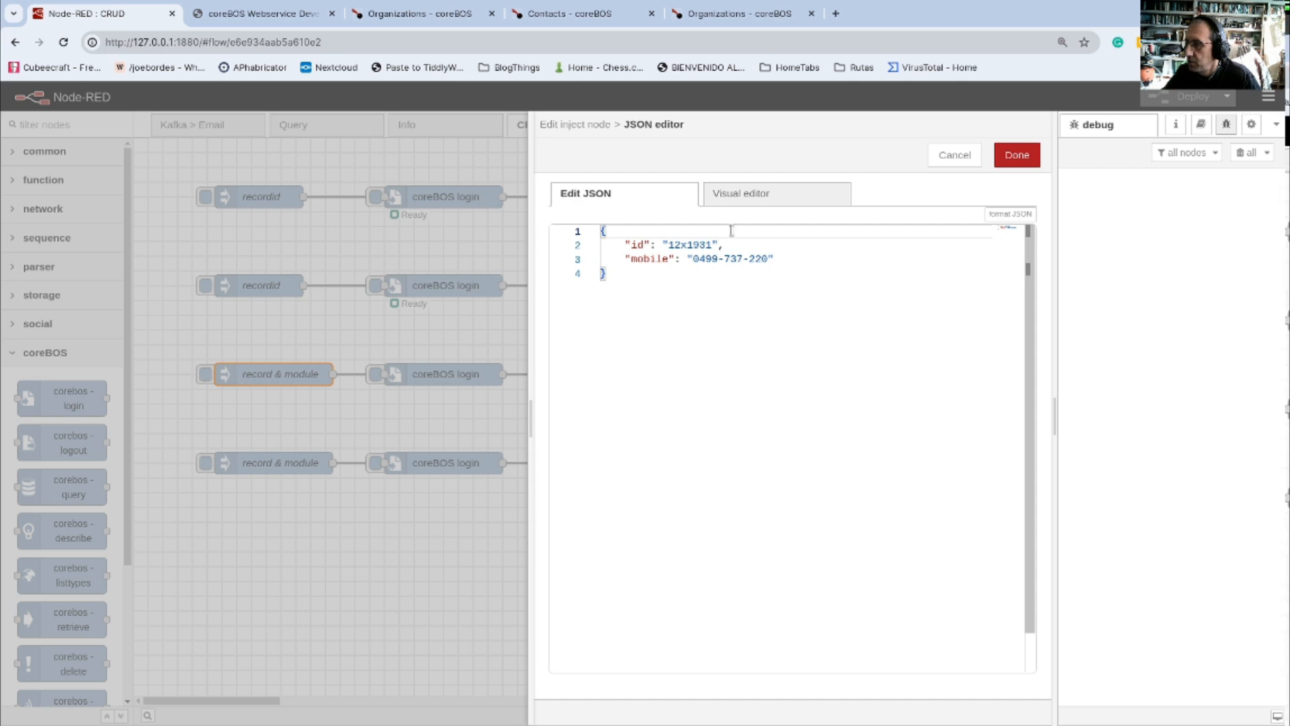
{"action": "left_click", "coordinate": [744, 202]}
{"action": "left_click", "coordinate": [625, 196]}
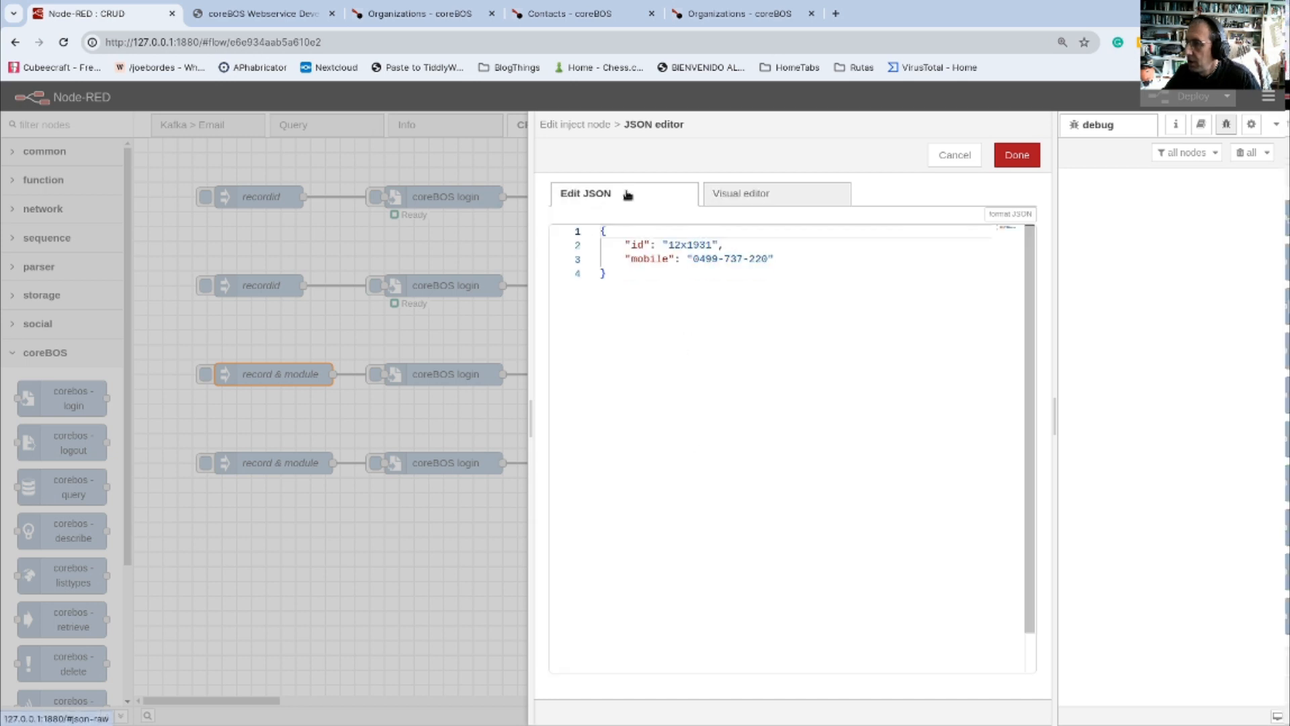
{"action": "left_click", "coordinate": [951, 157]}
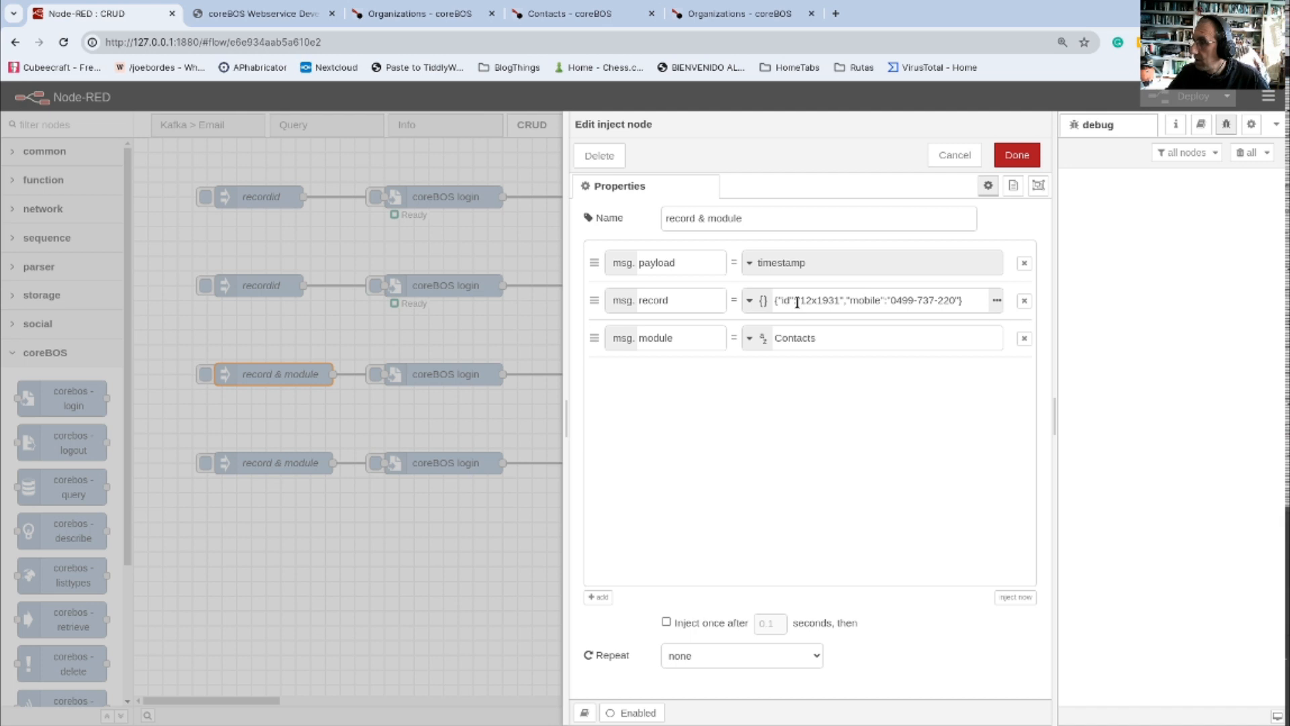
{"action": "left_click", "coordinate": [955, 155]}
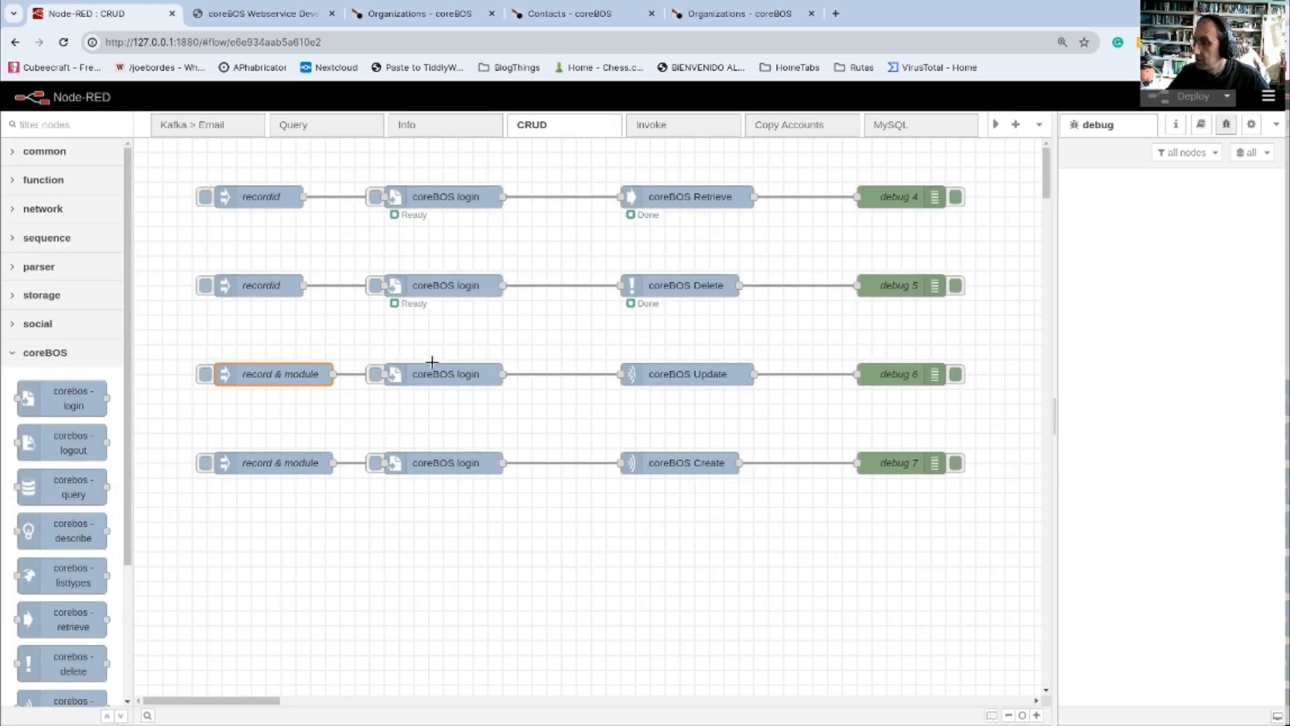
Step: Run the Update flow from its record & module node and check the updated flag and mobile field in the debug output
{"action": "left_click", "coordinate": [205, 374]}
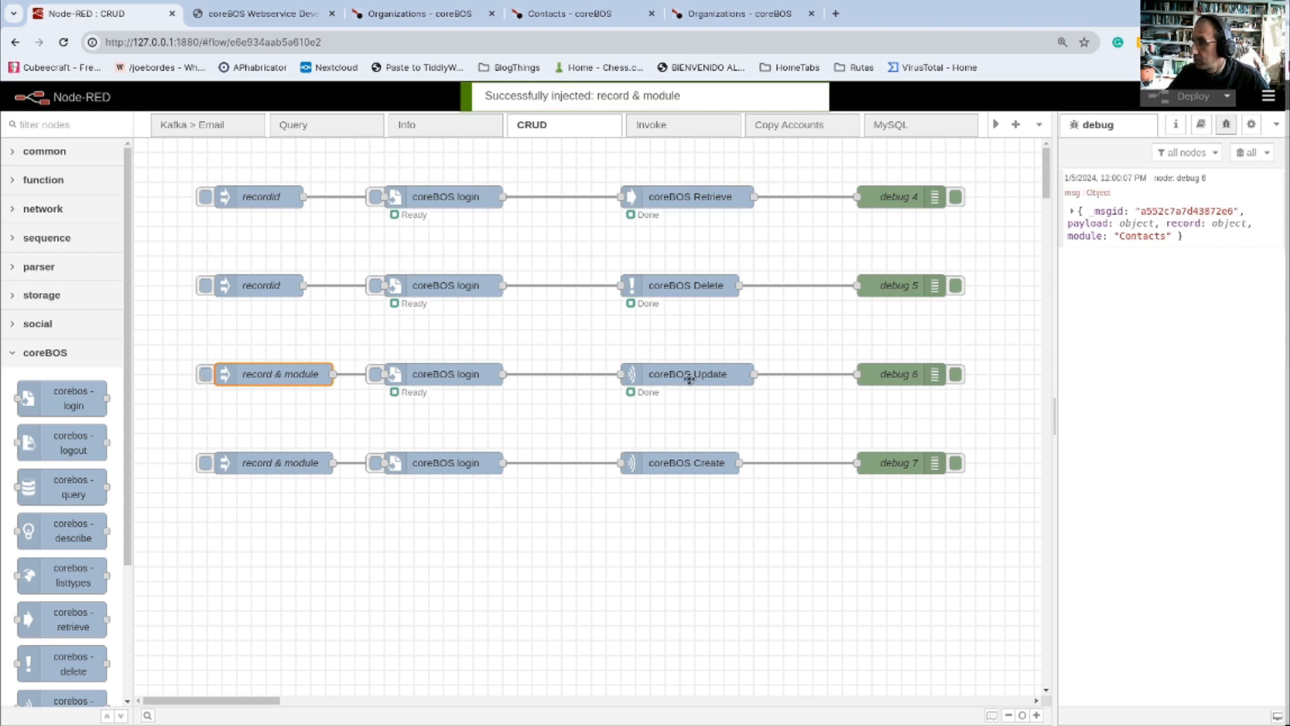
{"action": "left_click", "coordinate": [1071, 212]}
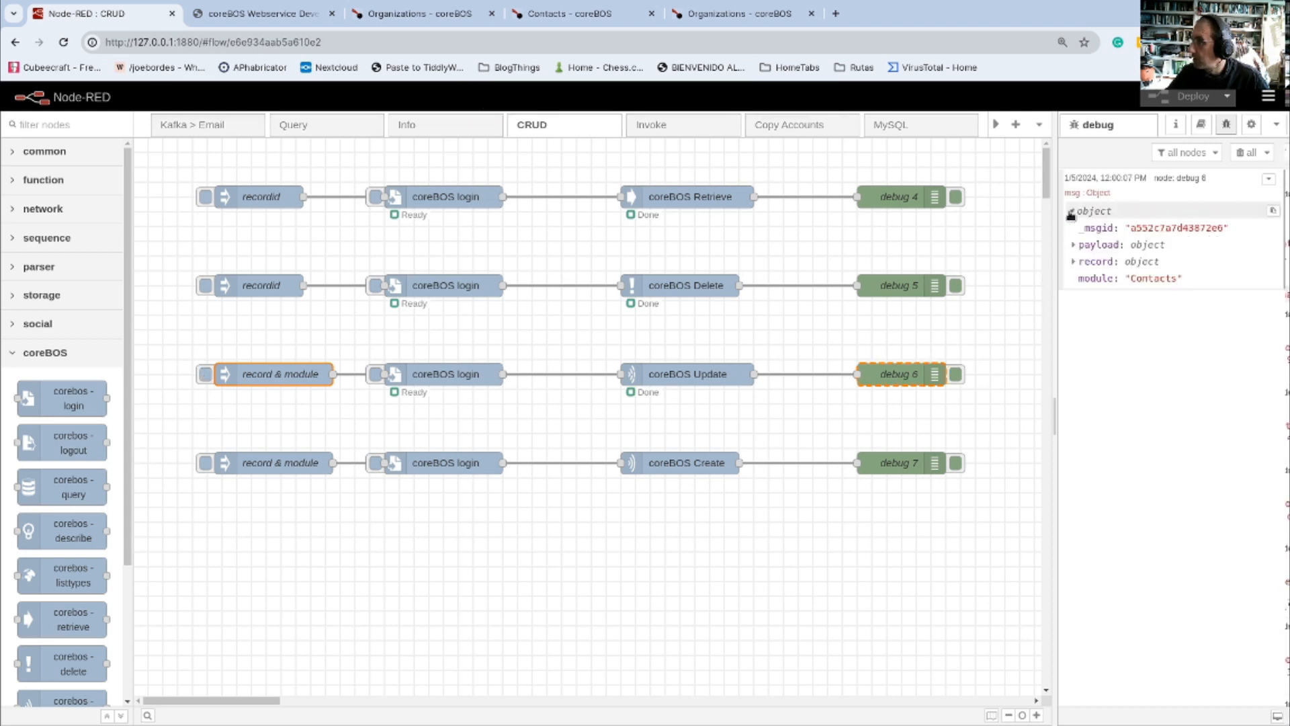
{"action": "left_click", "coordinate": [1078, 245]}
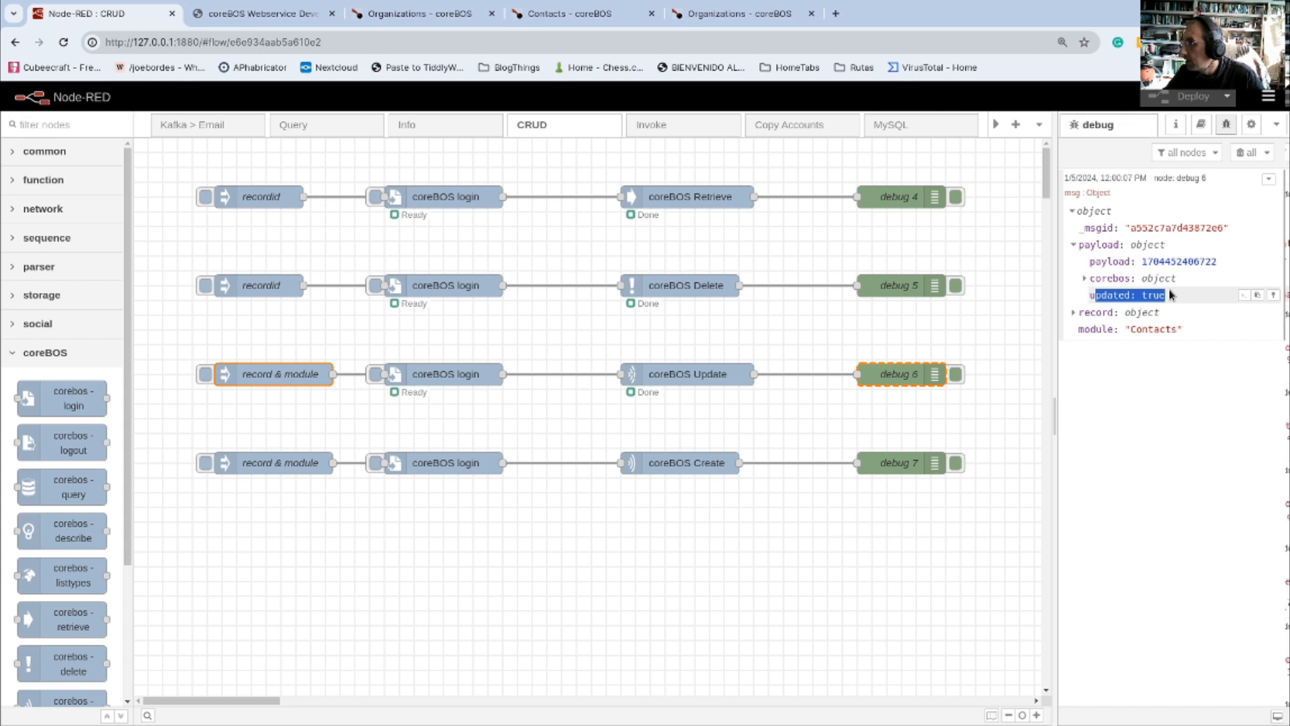
{"action": "left_click", "coordinate": [1076, 313]}
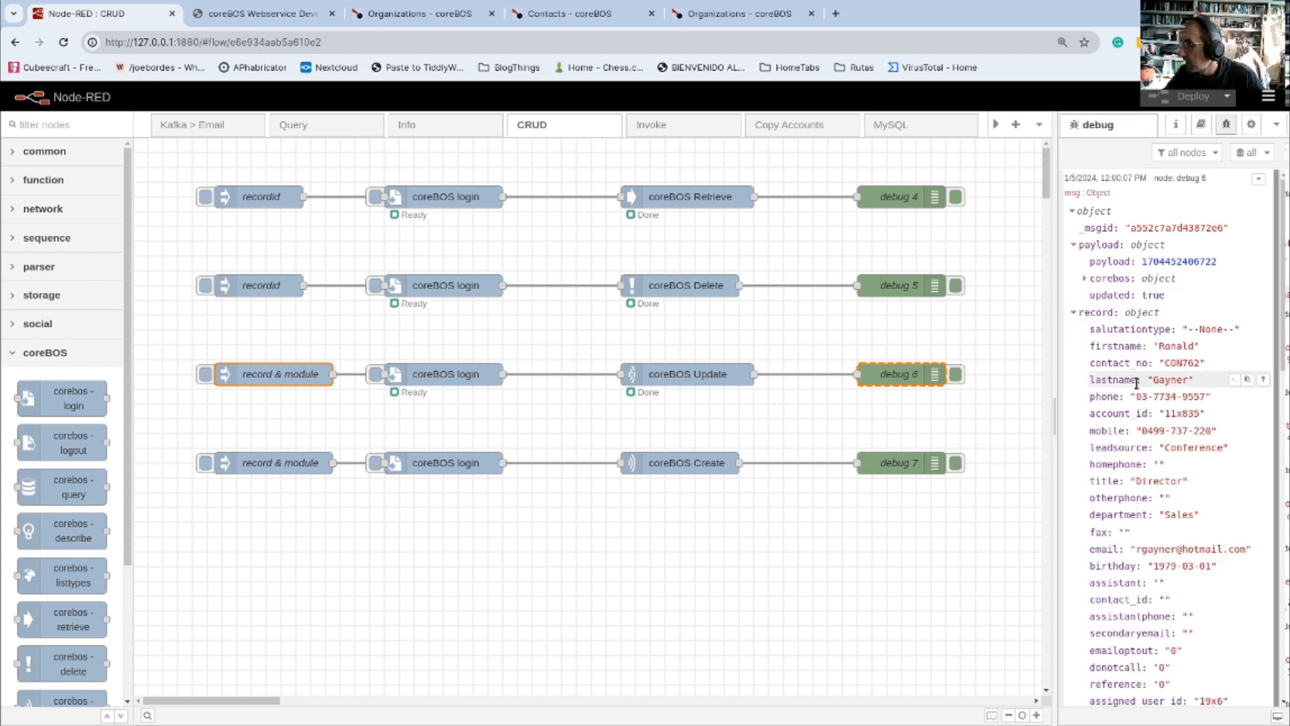
{"action": "scroll", "coordinate": [1163, 342], "scroll_direction": "down", "scroll_amount": 2}
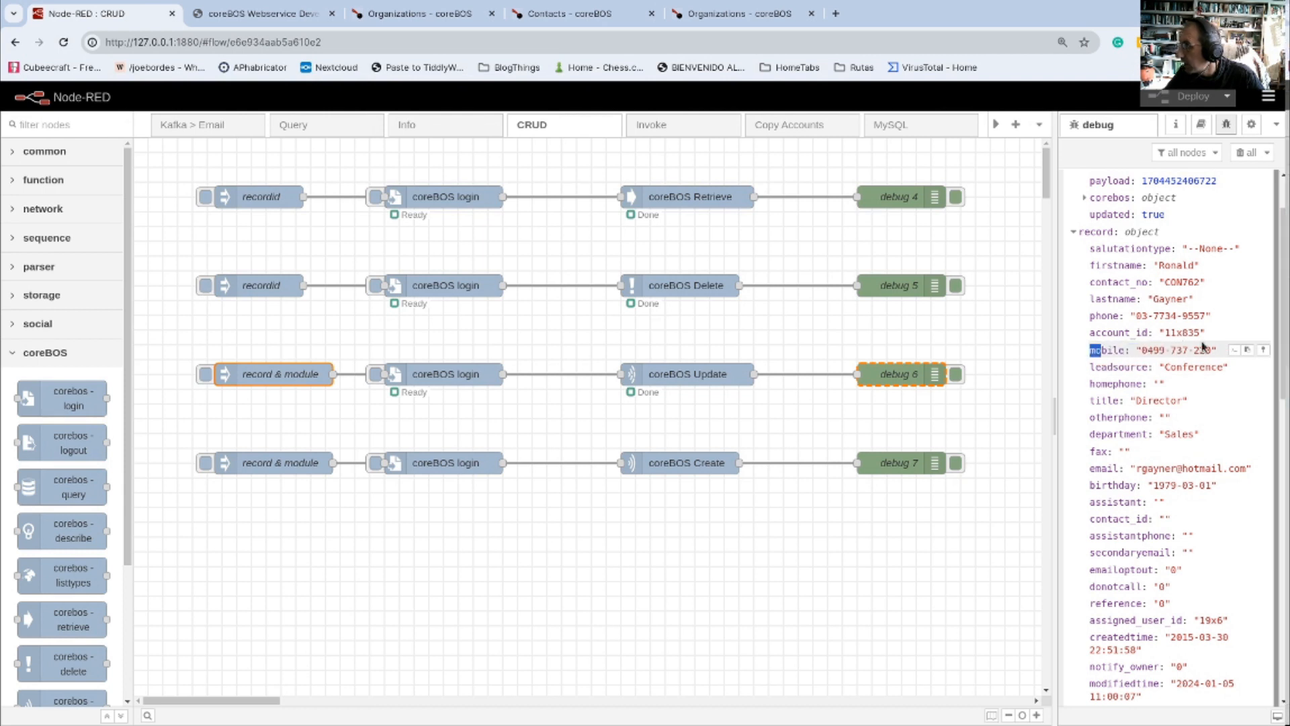
Step: Switch to coreBOS and reload the detail page of contact 1931 to check its mobile number
{"action": "left_click", "coordinate": [570, 14]}
{"action": "left_click", "coordinate": [60, 46]}
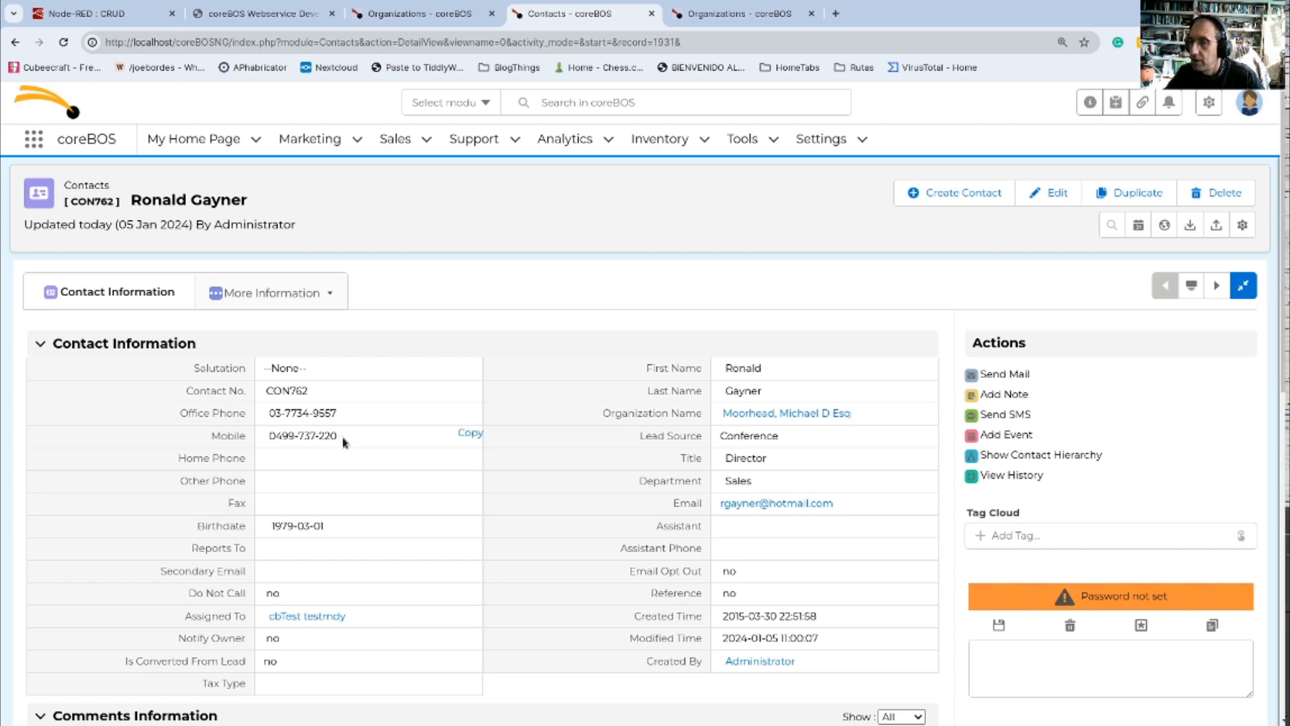
Step: Return to Node-RED, clear the debug messages, and check the settings of the coreBOS Create node and its flow's inject node
{"action": "left_click", "coordinate": [86, 14]}
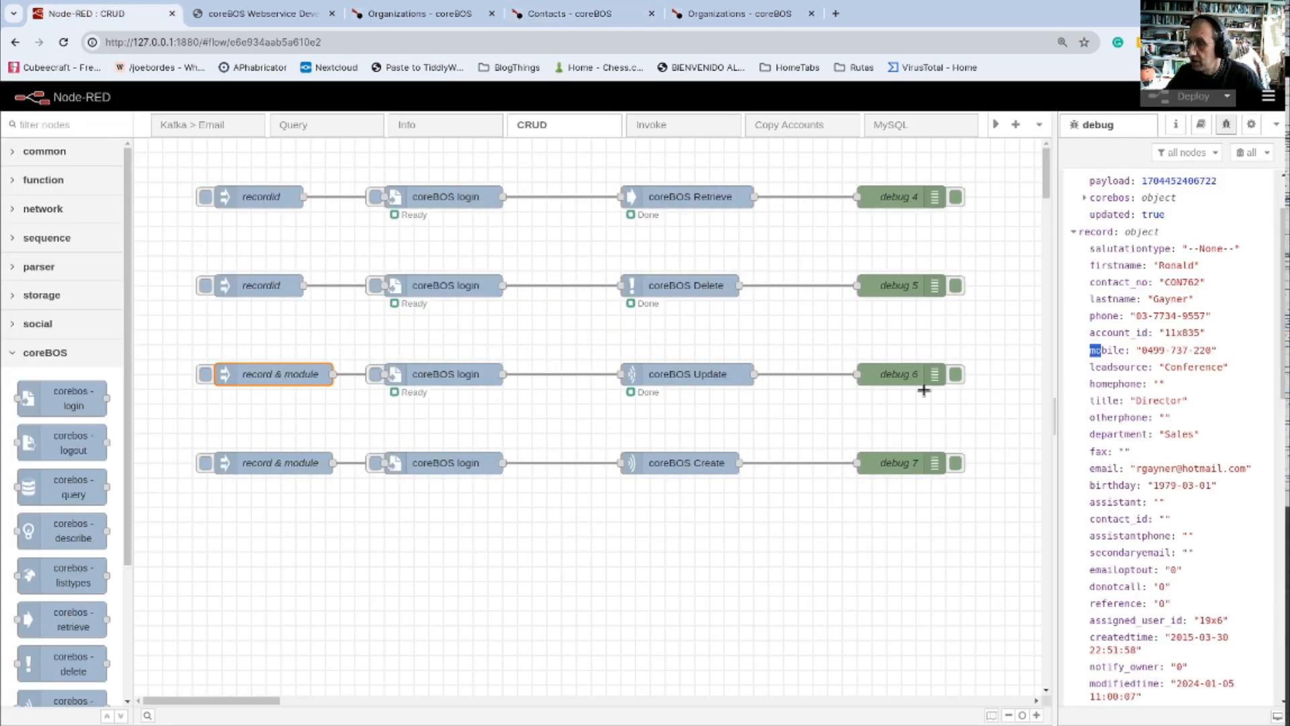
{"action": "left_click", "coordinate": [1243, 153]}
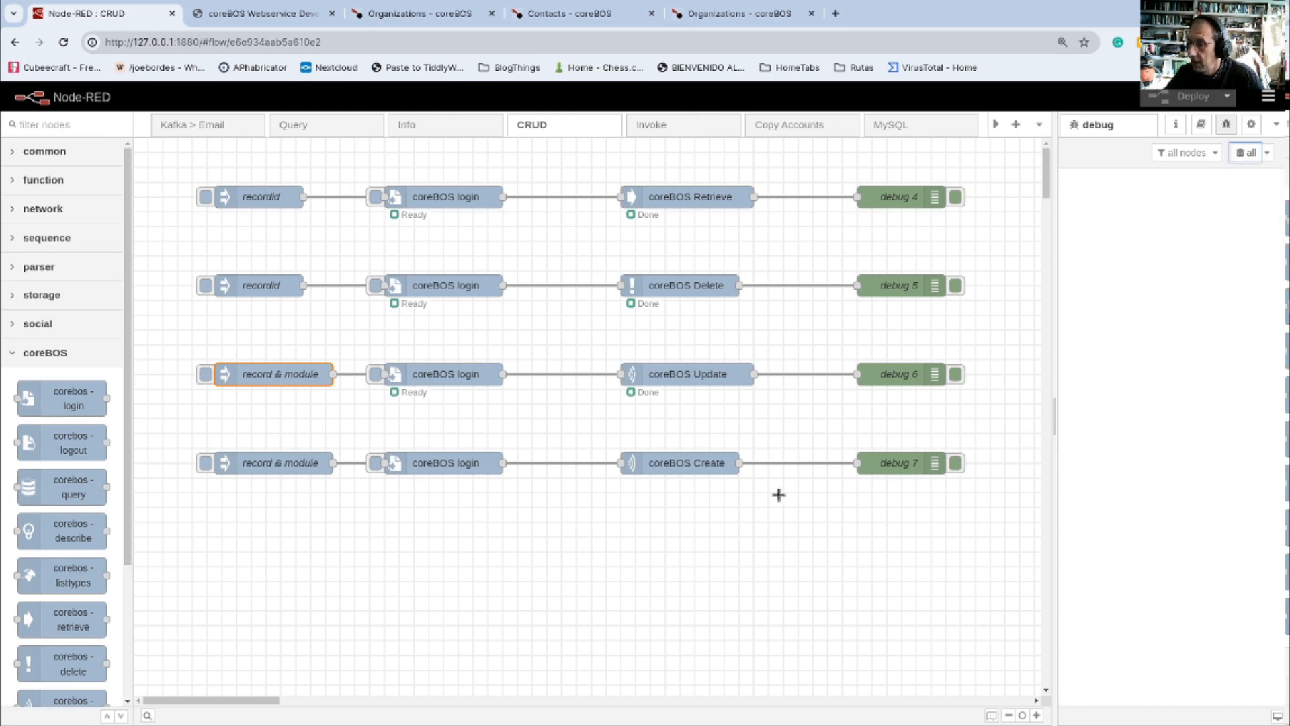
{"action": "double_click", "coordinate": [671, 467]}
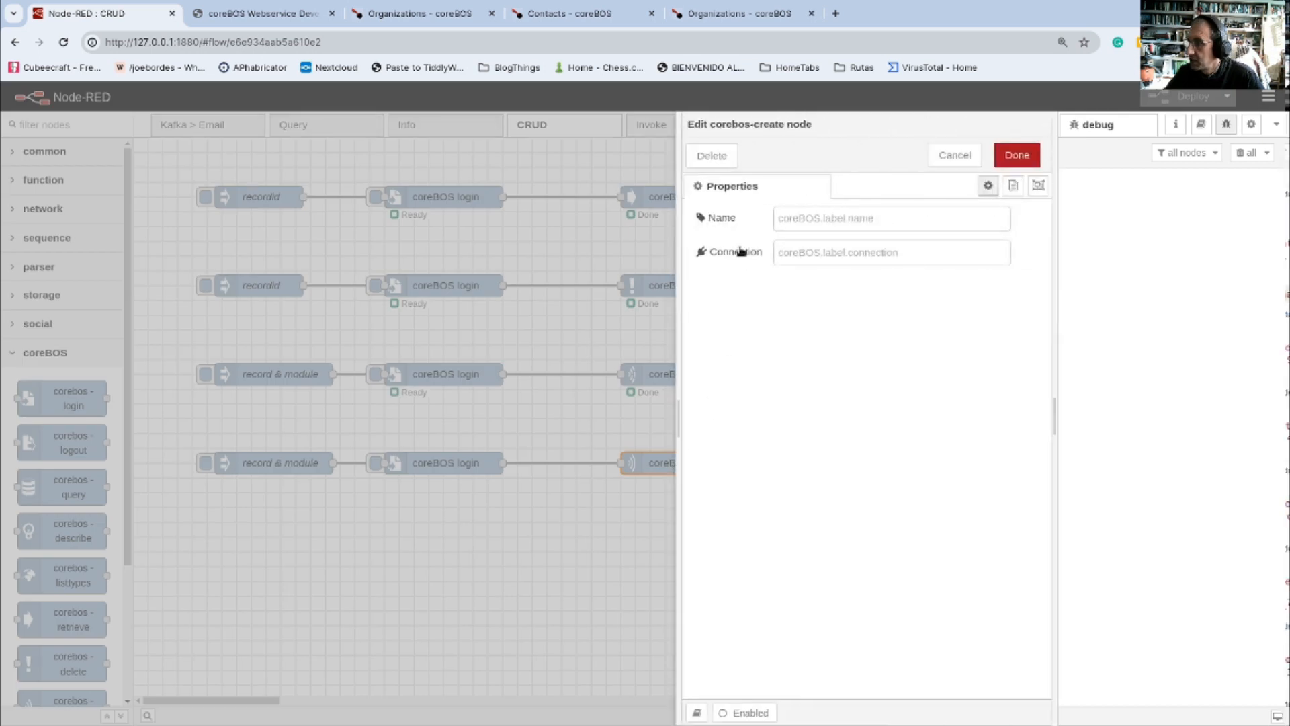
{"action": "left_click", "coordinate": [955, 154]}
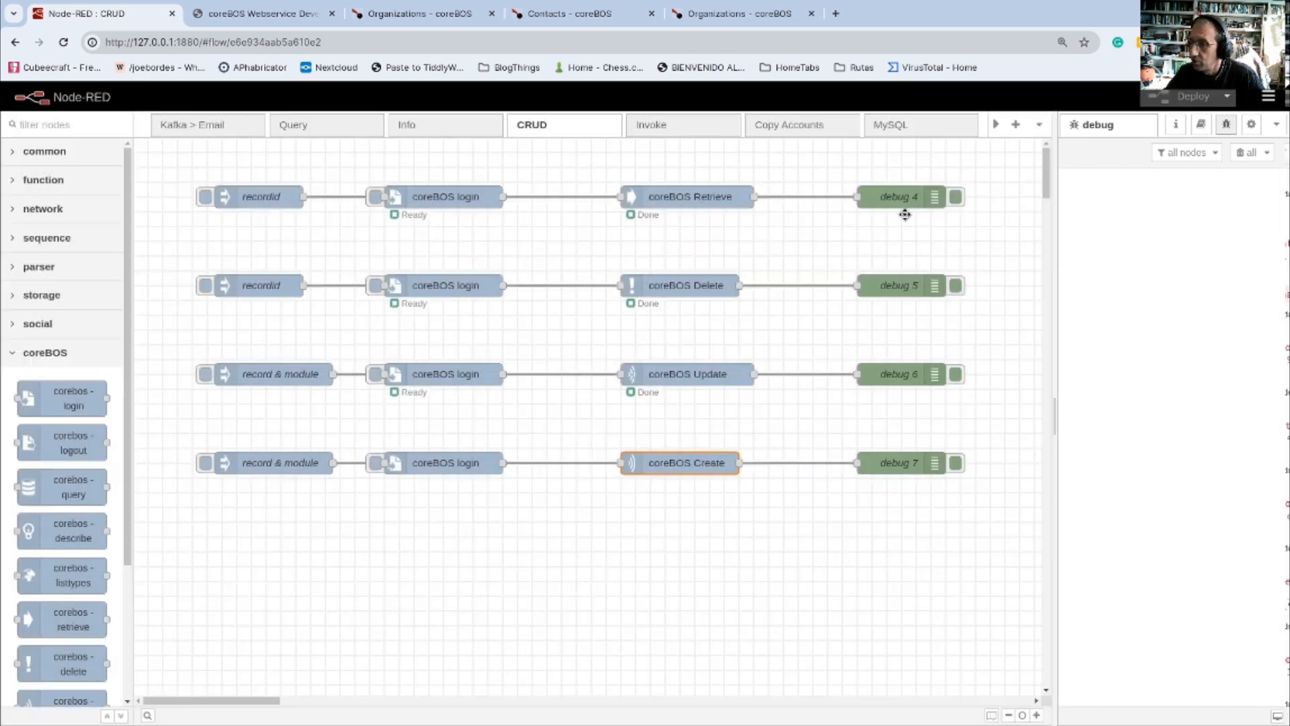
{"action": "double_click", "coordinate": [263, 462]}
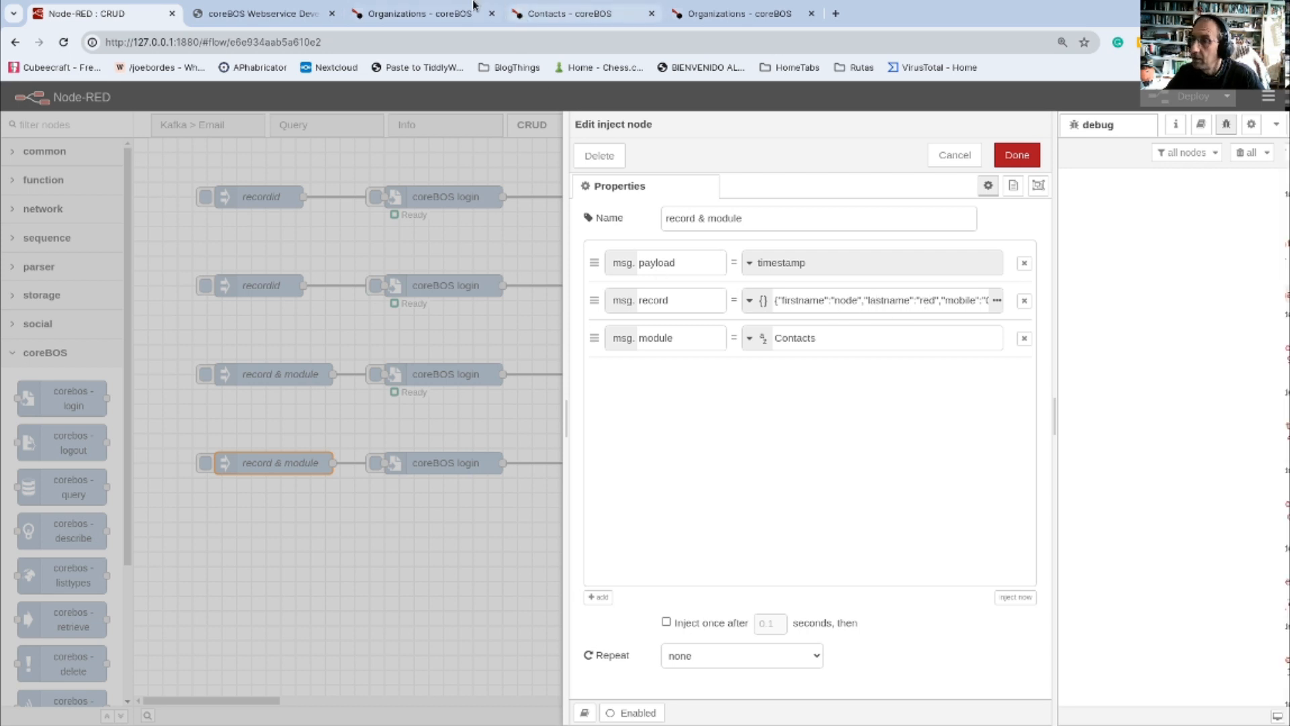
Step: Switch to coreBOS and view the end of the Contacts list on its last page
{"action": "left_click", "coordinate": [538, 14]}
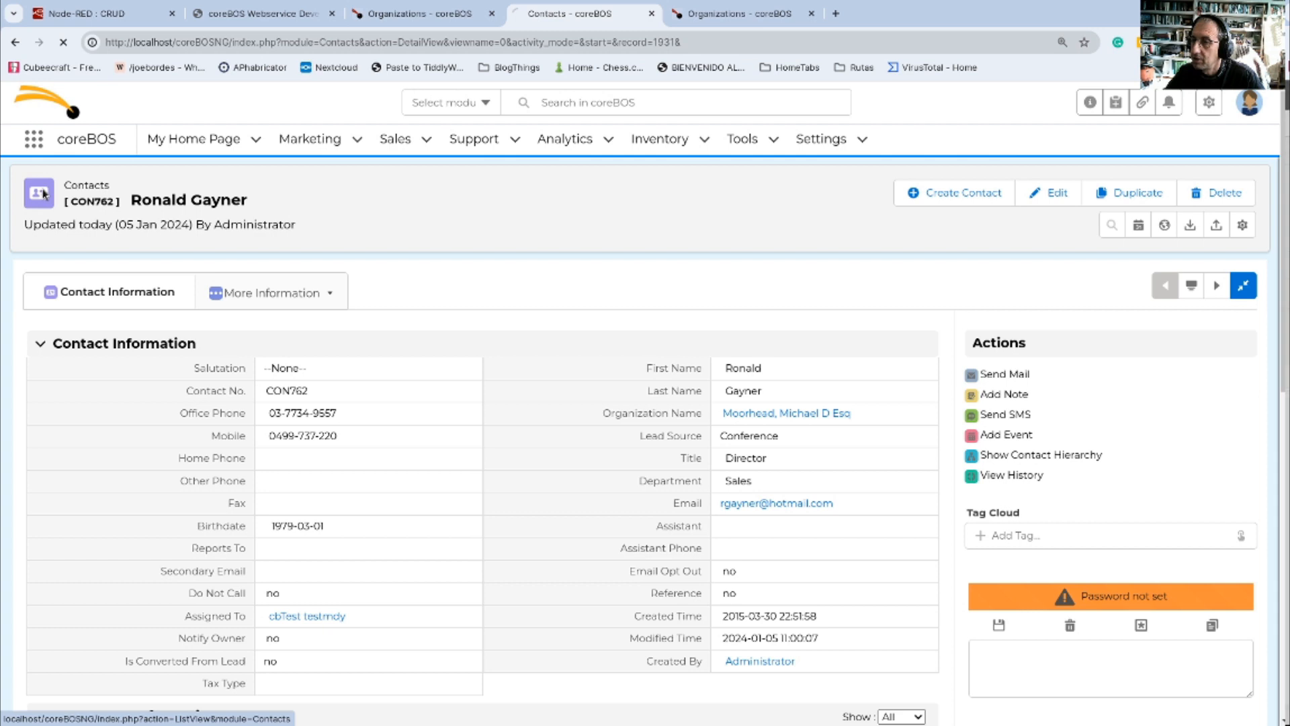
{"action": "left_click", "coordinate": [42, 195]}
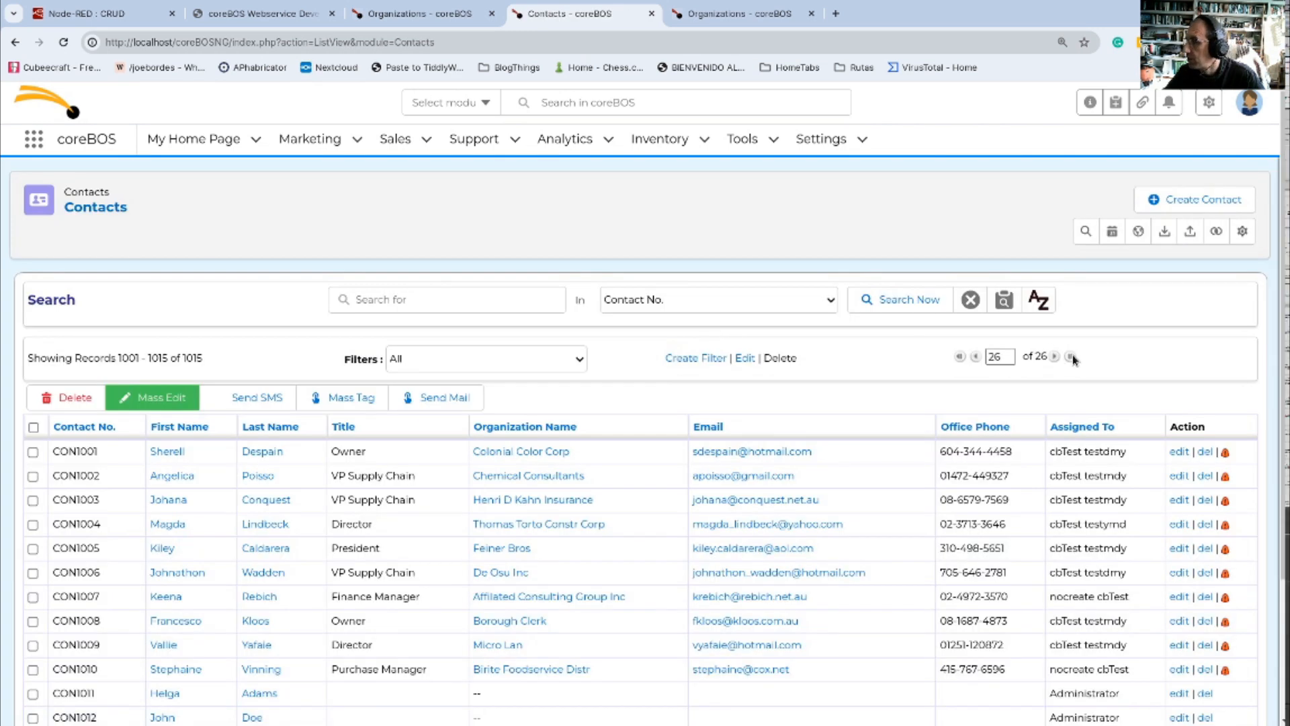
{"action": "scroll", "coordinate": [636, 333], "scroll_direction": "down", "scroll_amount": 3}
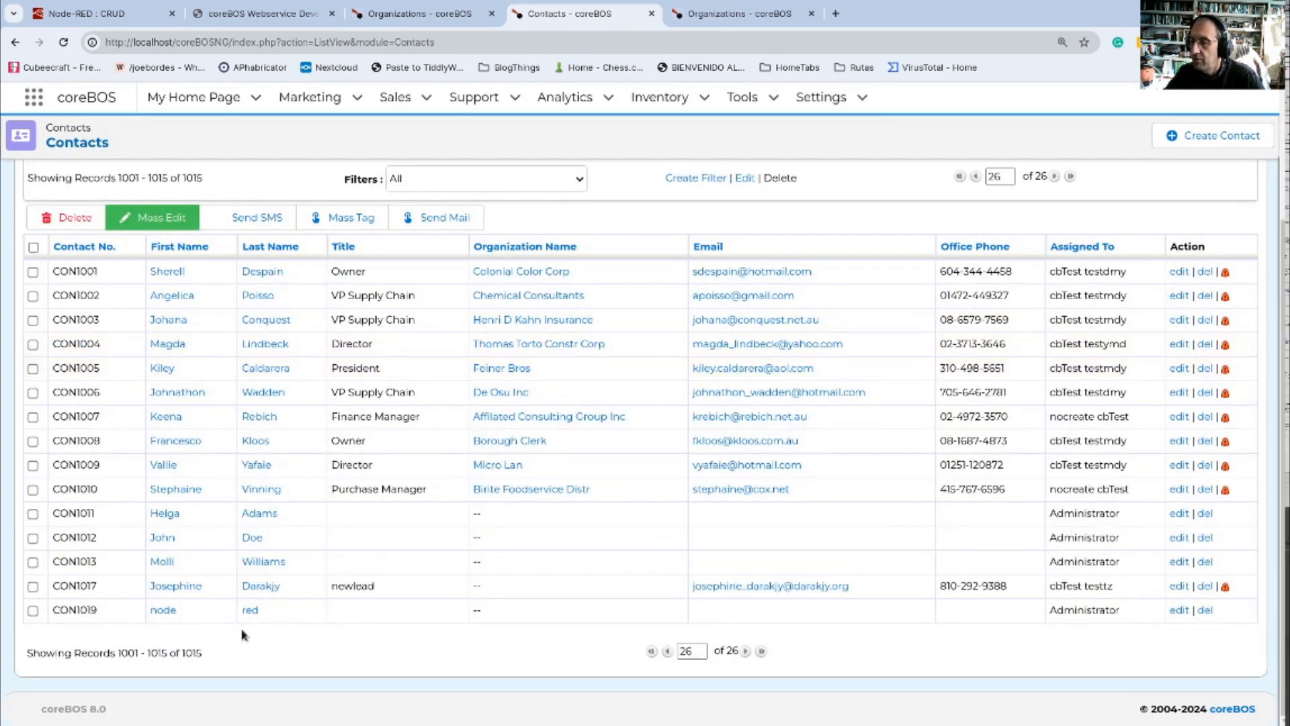
Step: Back in Node-RED, set the Create flow's record to firstname node2 and lastname red2 with a new mobile number, and save the inject node
{"action": "left_click", "coordinate": [95, 5]}
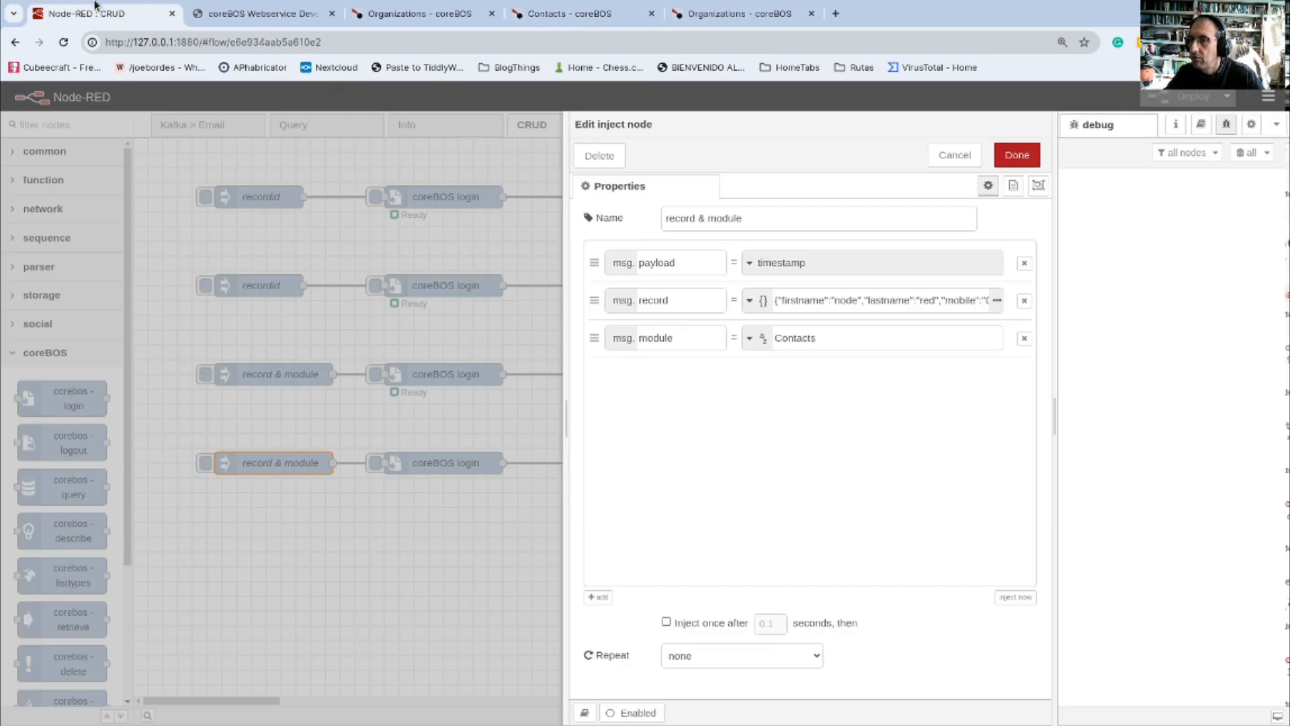
{"action": "left_click", "coordinate": [858, 299]}
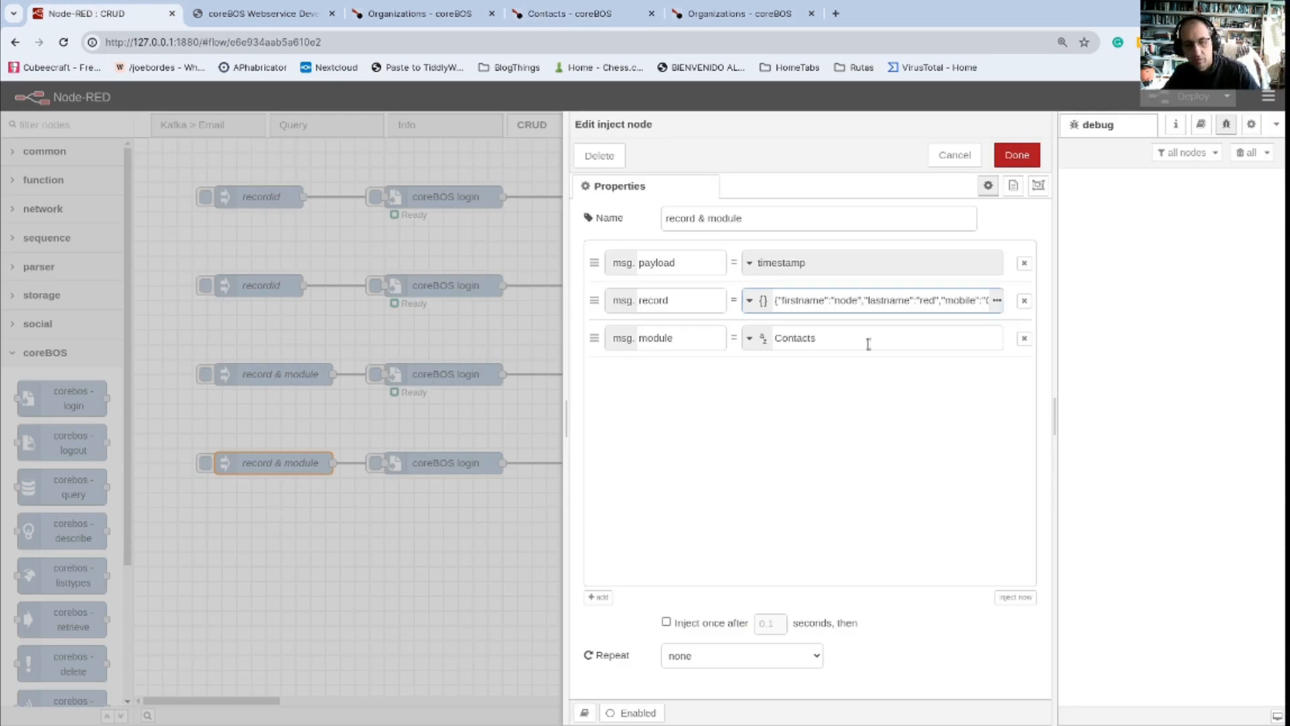
{"action": "type", "text": "2"}
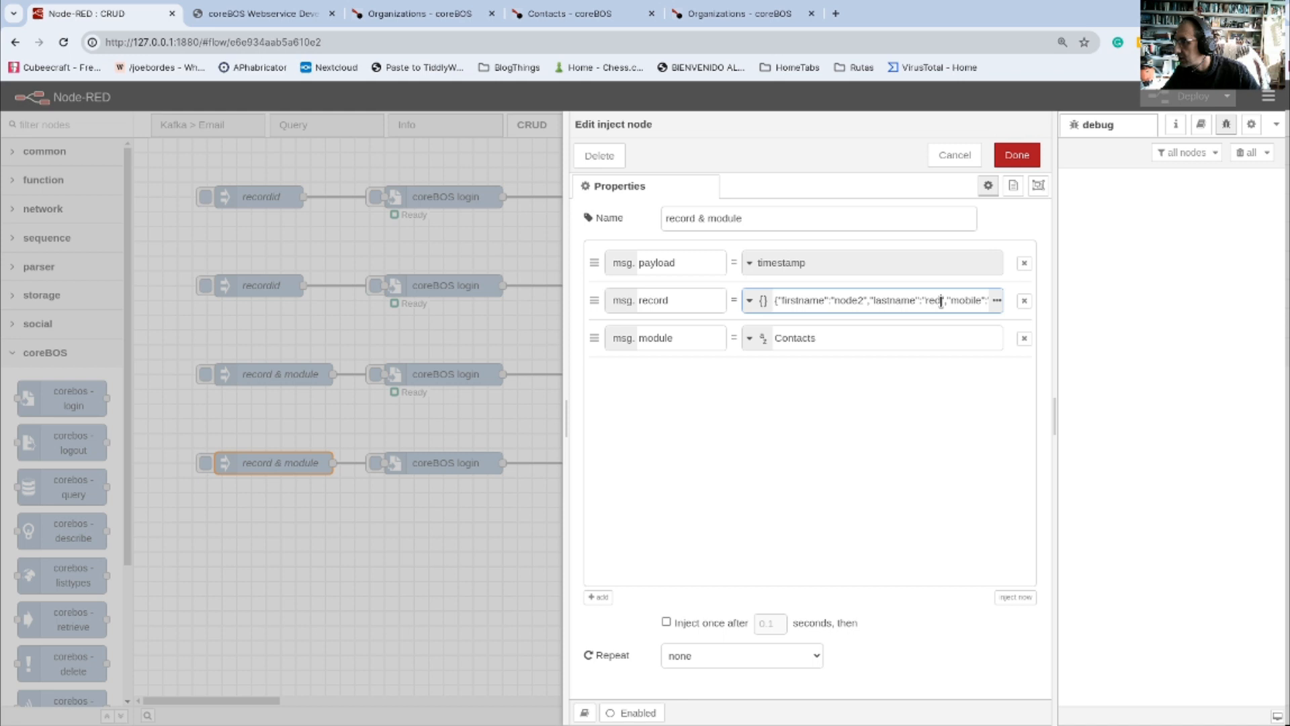
{"action": "type", "text": "2"}
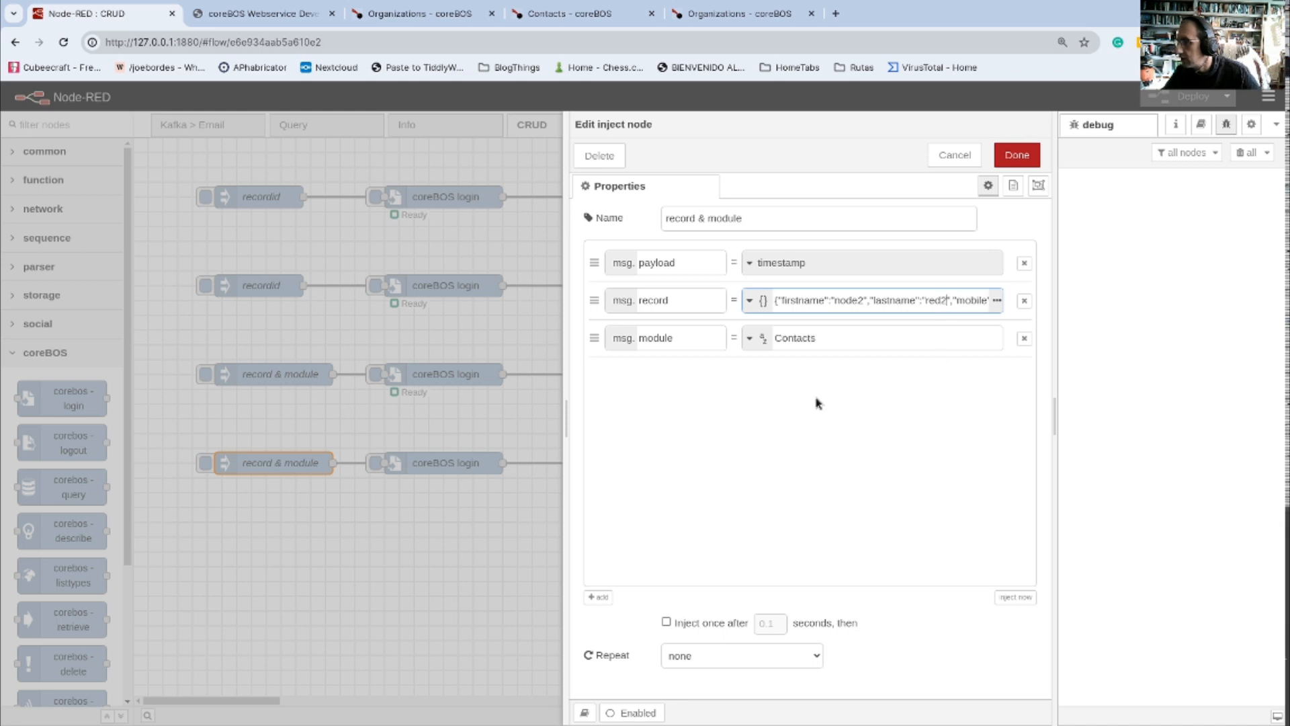
{"action": "left_click", "coordinate": [996, 300]}
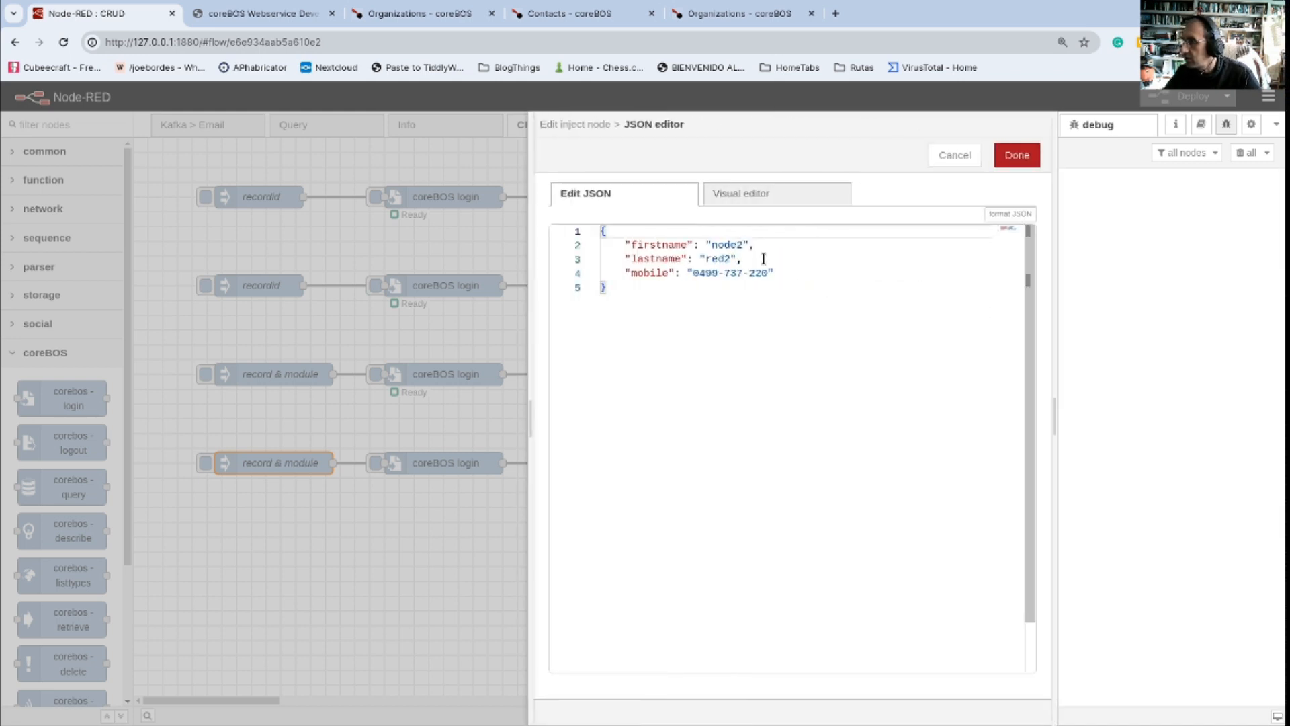
{"action": "left_click_drag", "start_coordinate": [693, 273], "coordinate": [761, 273]}
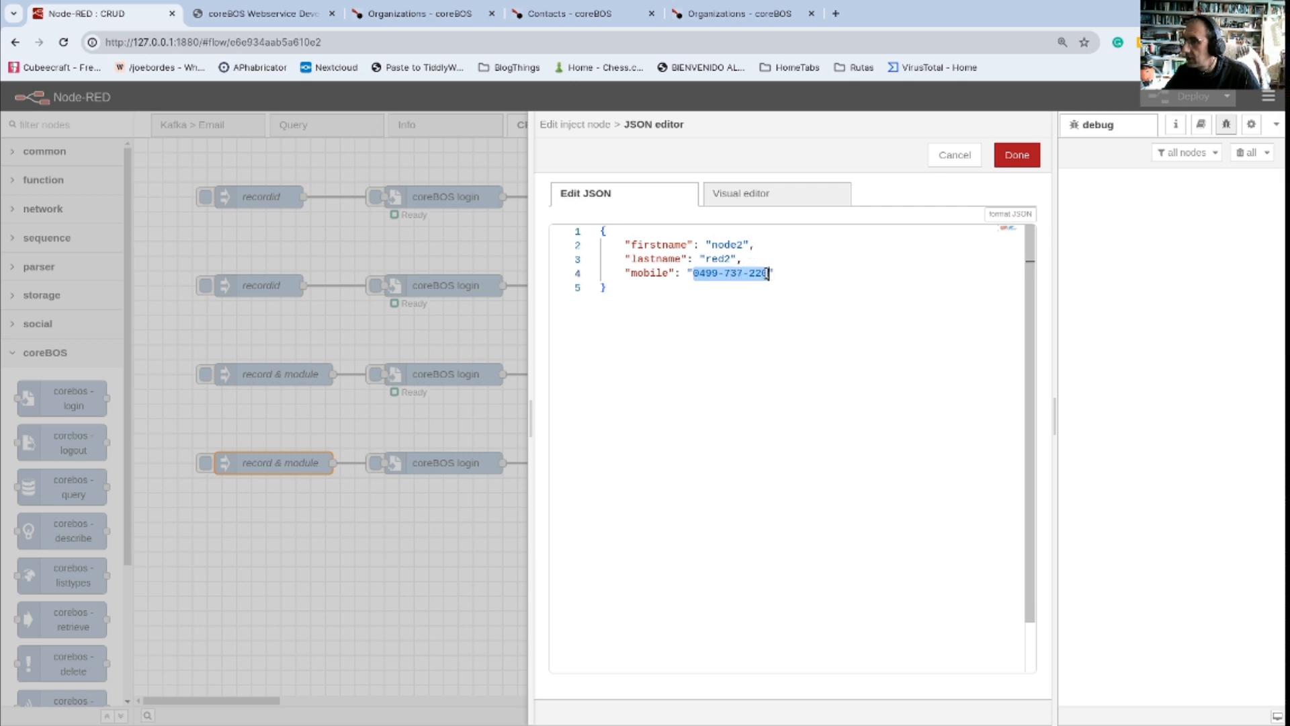
{"action": "type", "text": "3333"}
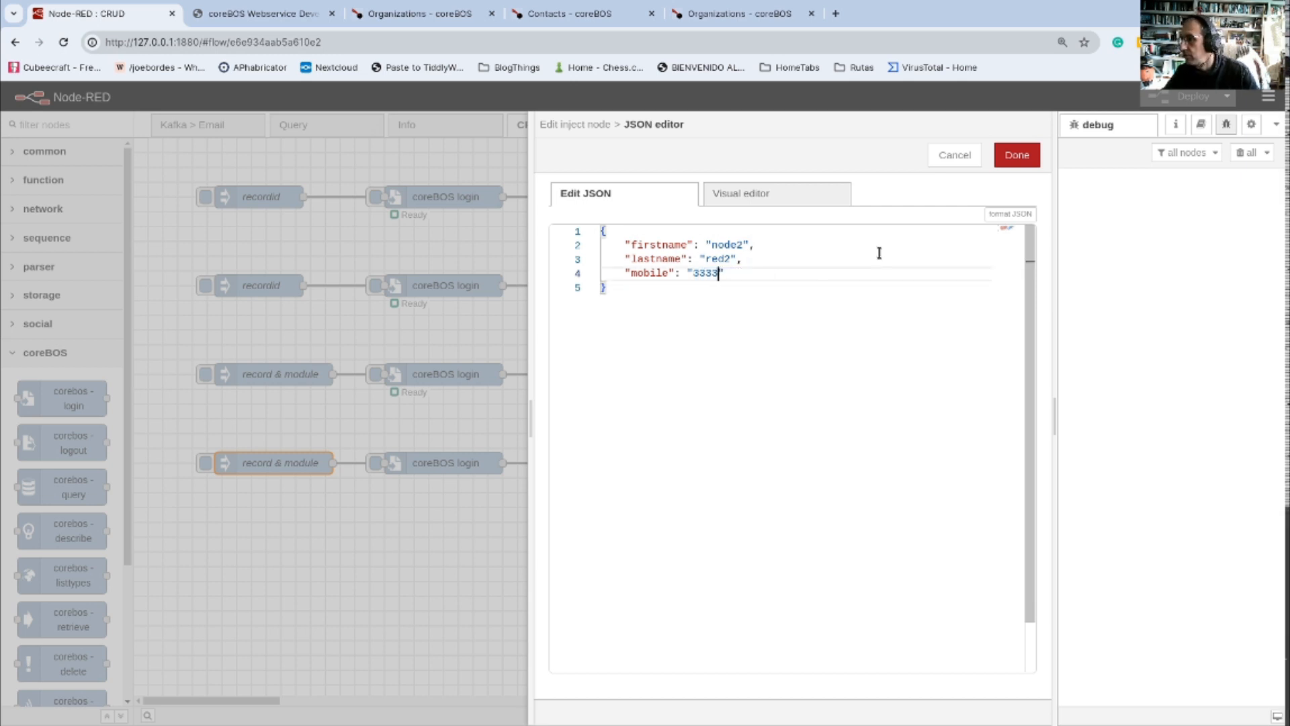
{"action": "left_click", "coordinate": [1002, 161]}
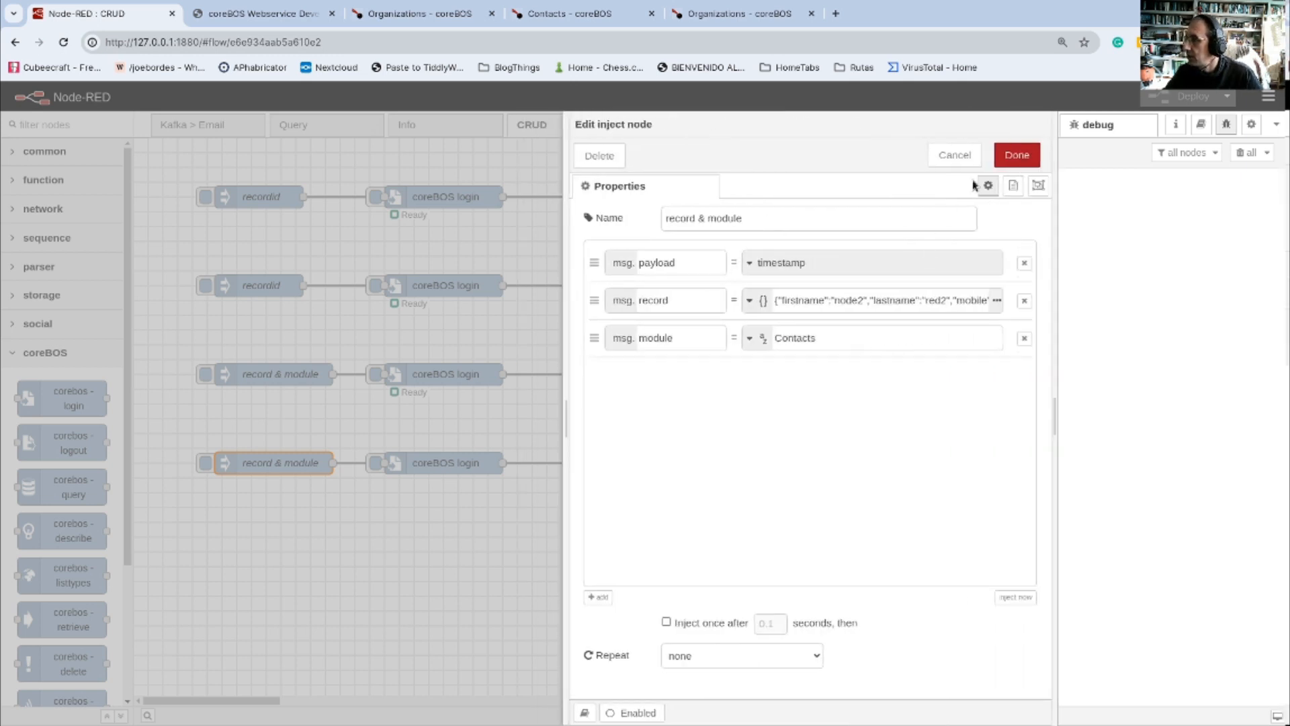
{"action": "left_click", "coordinate": [1016, 155]}
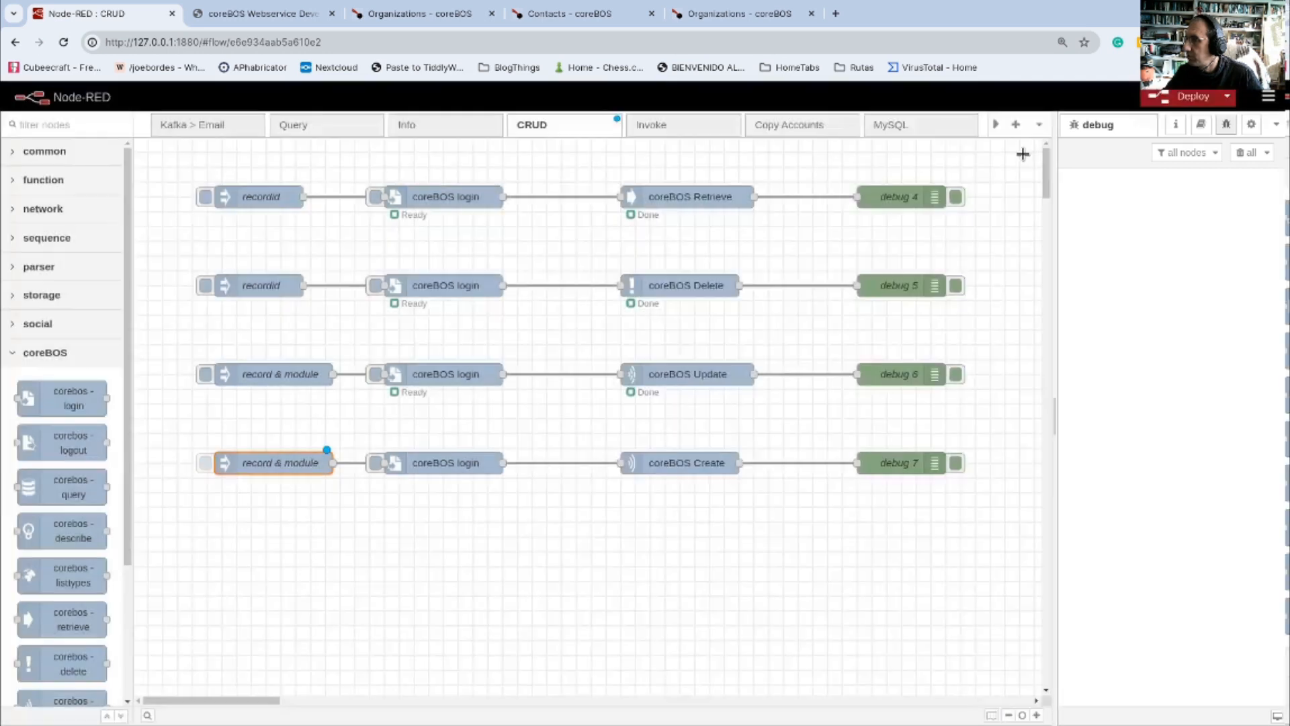
Step: Deploy and run the Create flow, and check the coreBOS Create node's settings without changing them
{"action": "left_click", "coordinate": [1186, 95]}
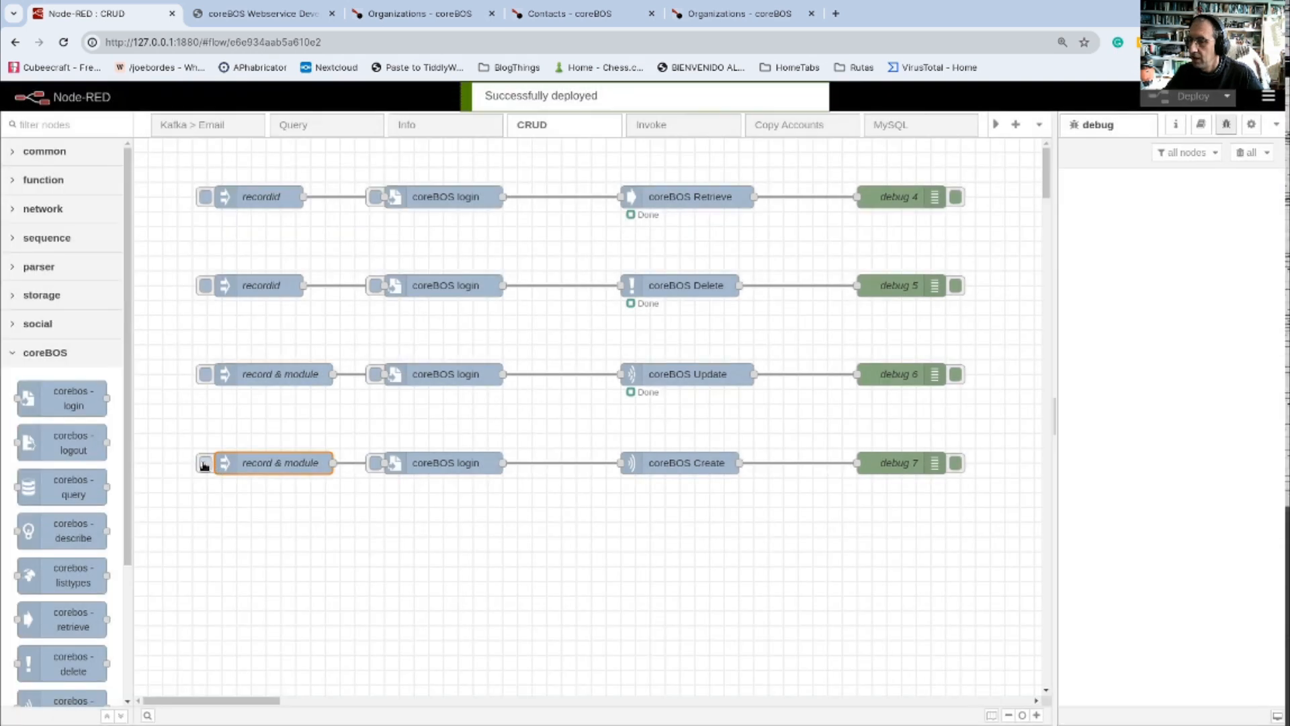
{"action": "left_click", "coordinate": [203, 471]}
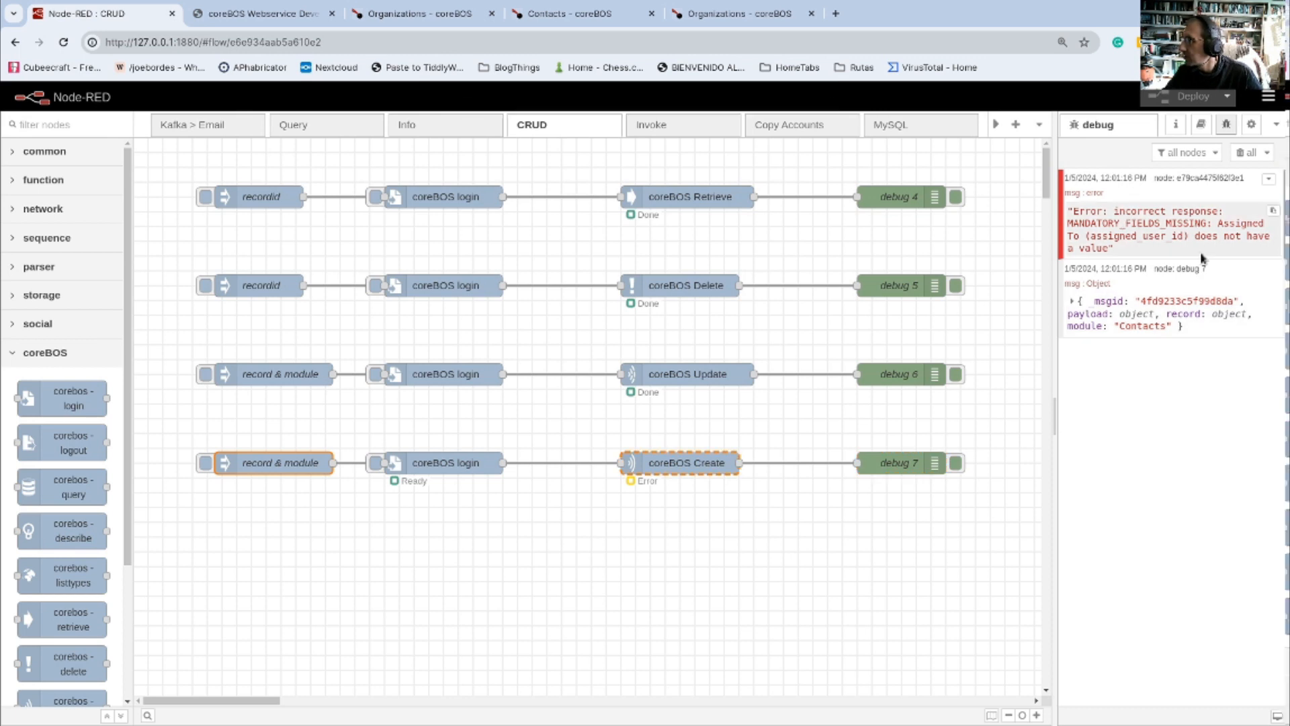
{"action": "double_click", "coordinate": [676, 468]}
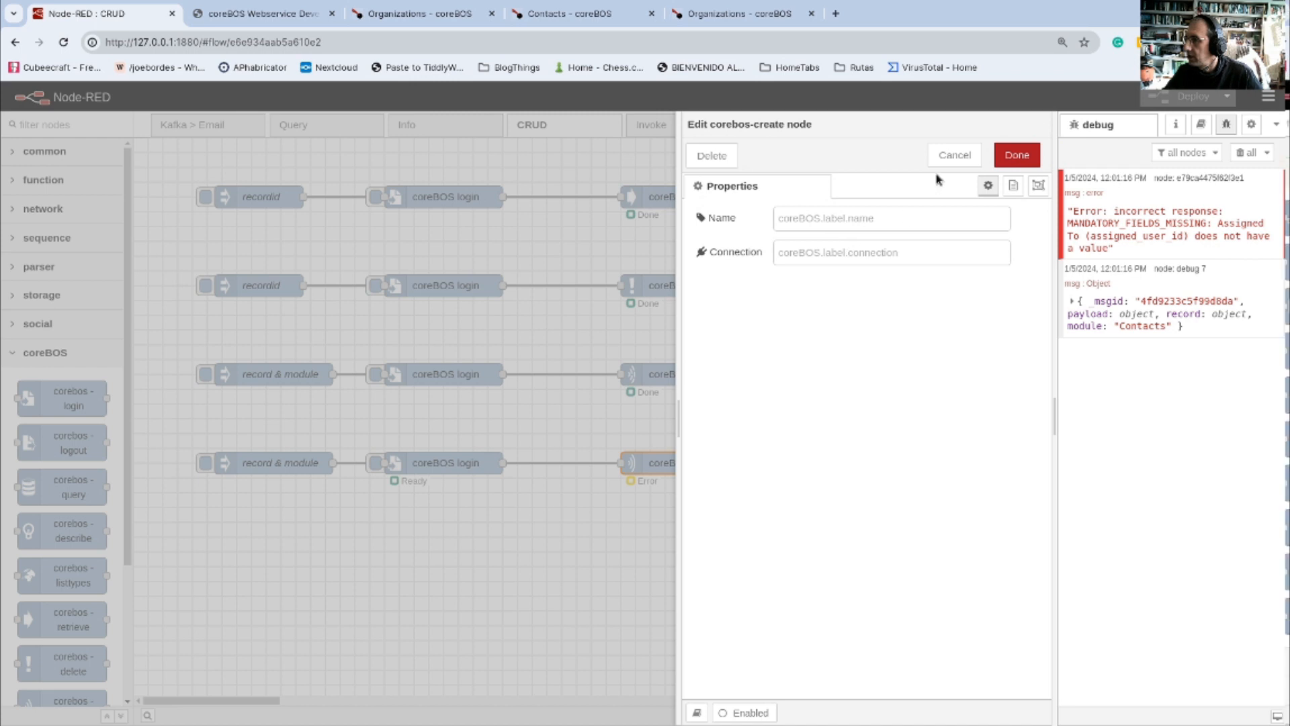
{"action": "left_click", "coordinate": [955, 155]}
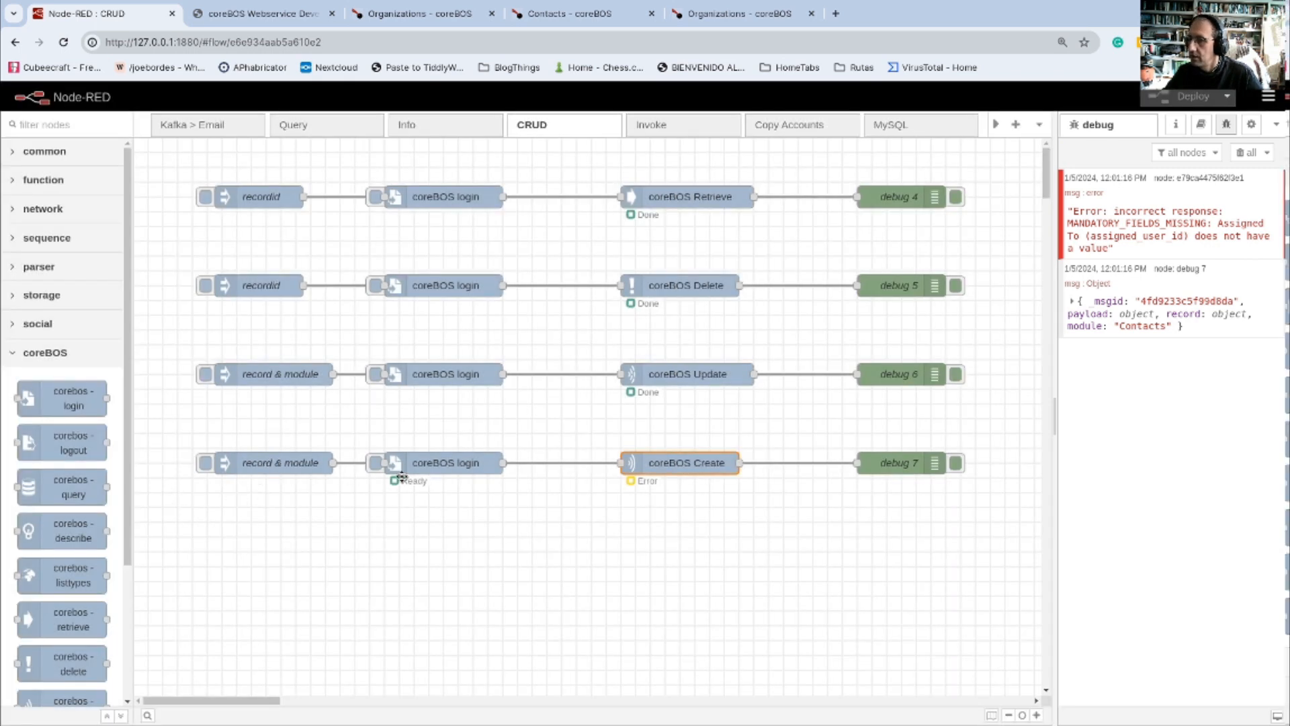
Step: Add "assigend_user_id": "19x1" to the Create flow's record JSON, and deploy and run the flow
{"action": "double_click", "coordinate": [274, 469]}
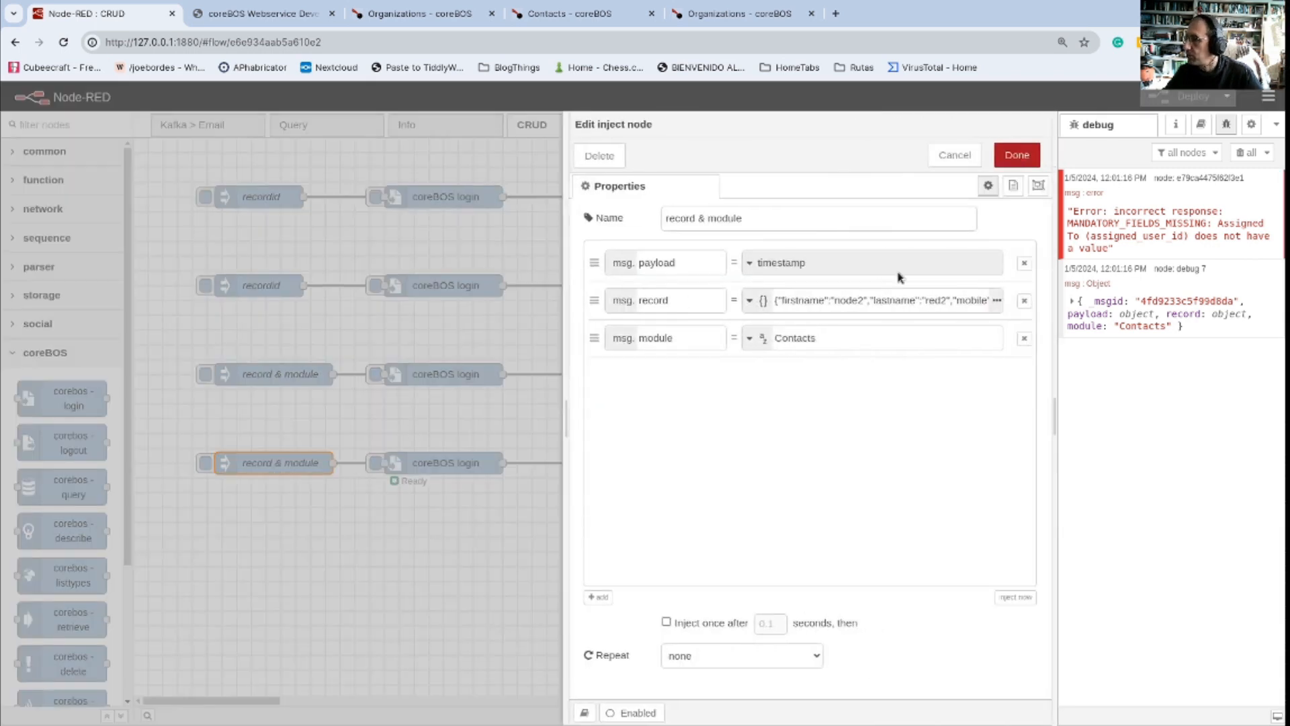
{"action": "left_click", "coordinate": [997, 299]}
{"action": "left_click", "coordinate": [741, 272]}
{"action": "type", "text": ","}
{"action": "key", "text": "Return"}
{"action": "type", "text": "\"ass"}
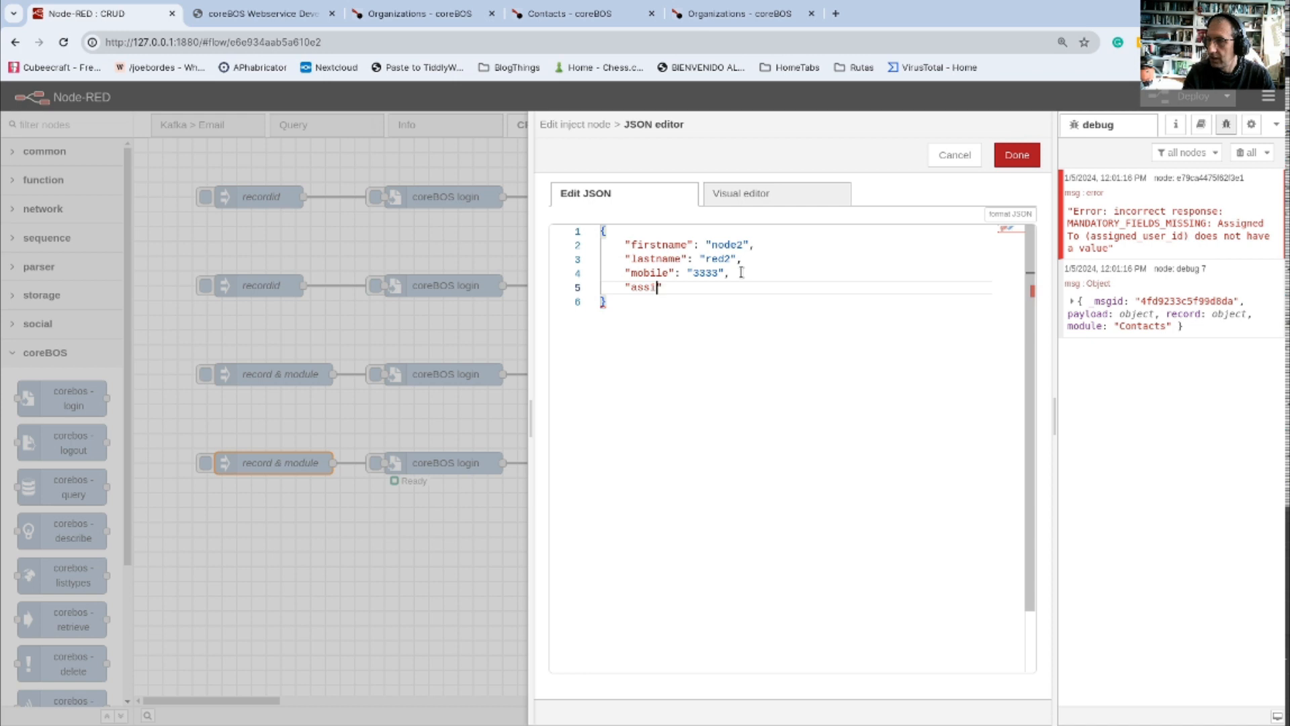
{"action": "type", "text": "igend_user_id"}
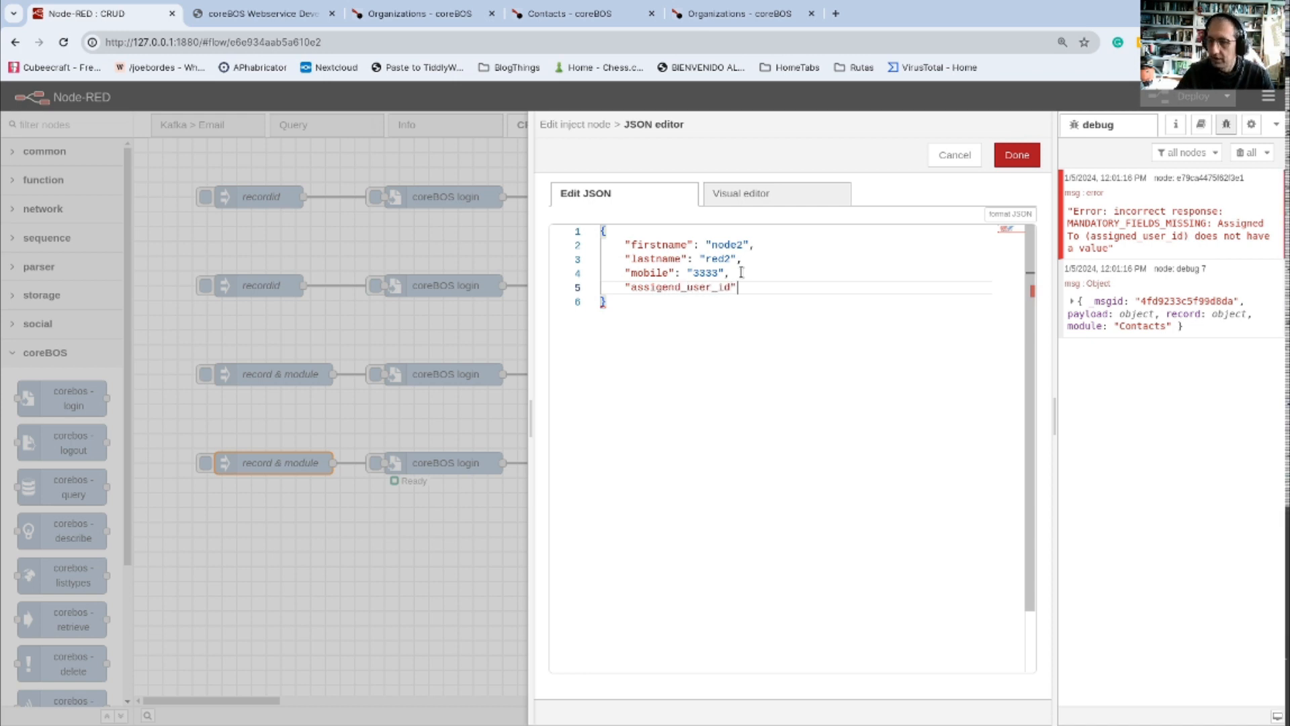
{"action": "type", "text": "\": \"19x1"}
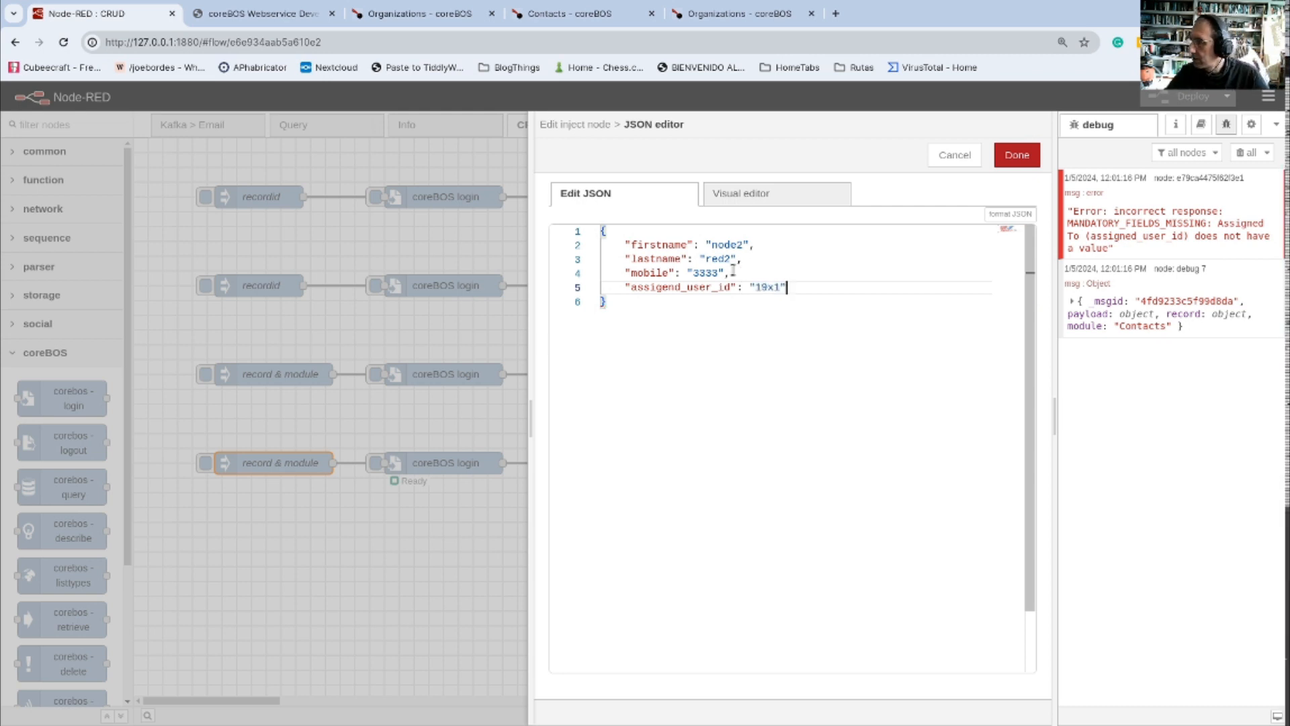
{"action": "left_click", "coordinate": [1016, 155]}
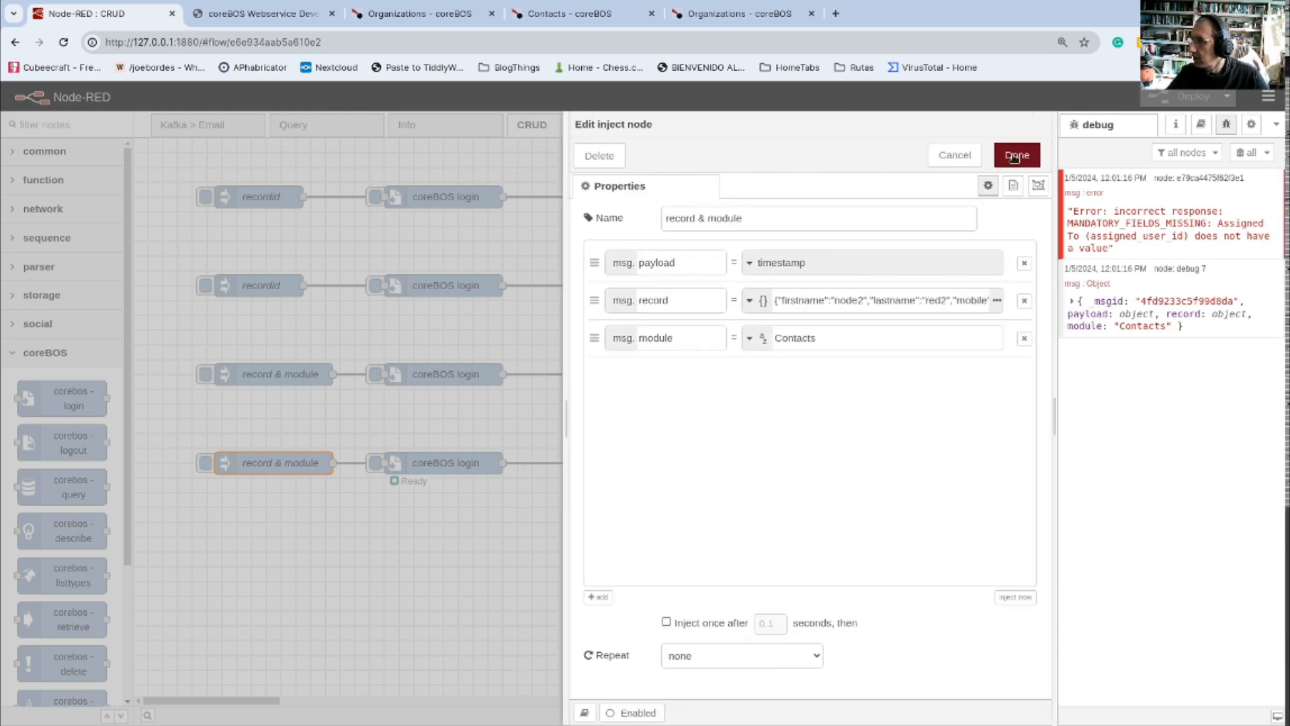
{"action": "left_click", "coordinate": [1017, 155]}
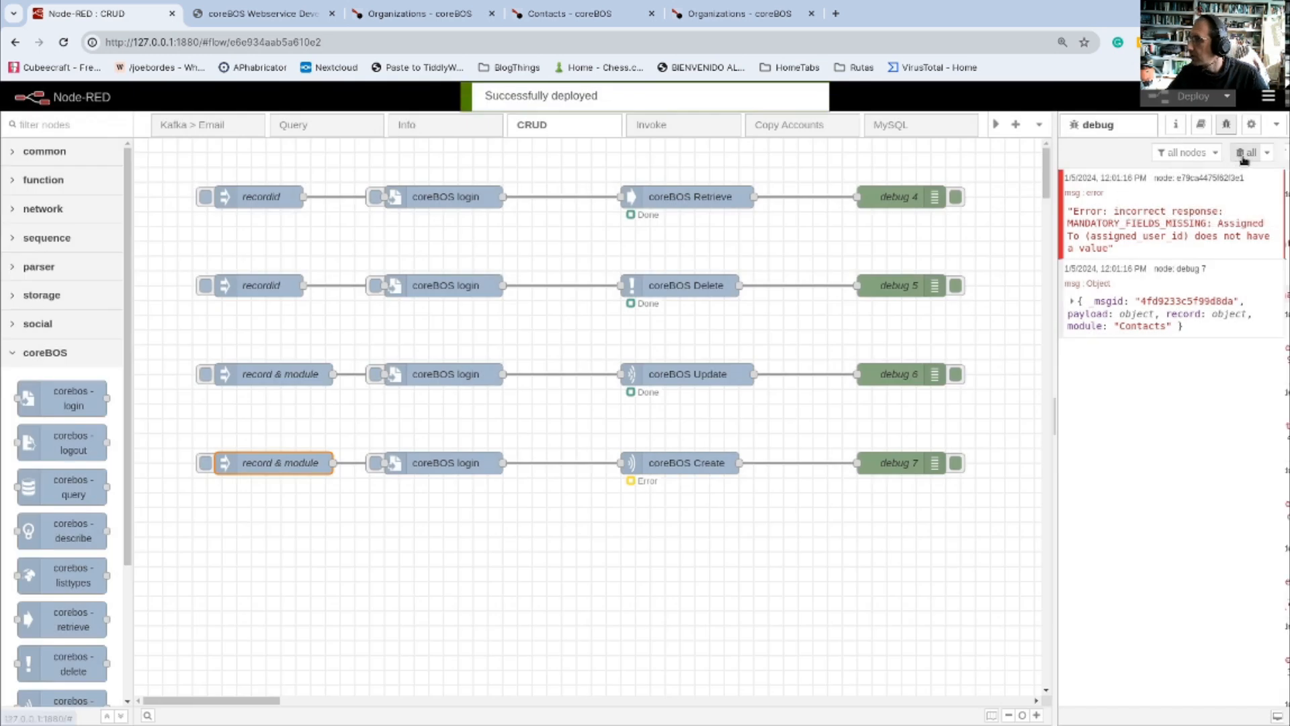
{"action": "left_click", "coordinate": [205, 462]}
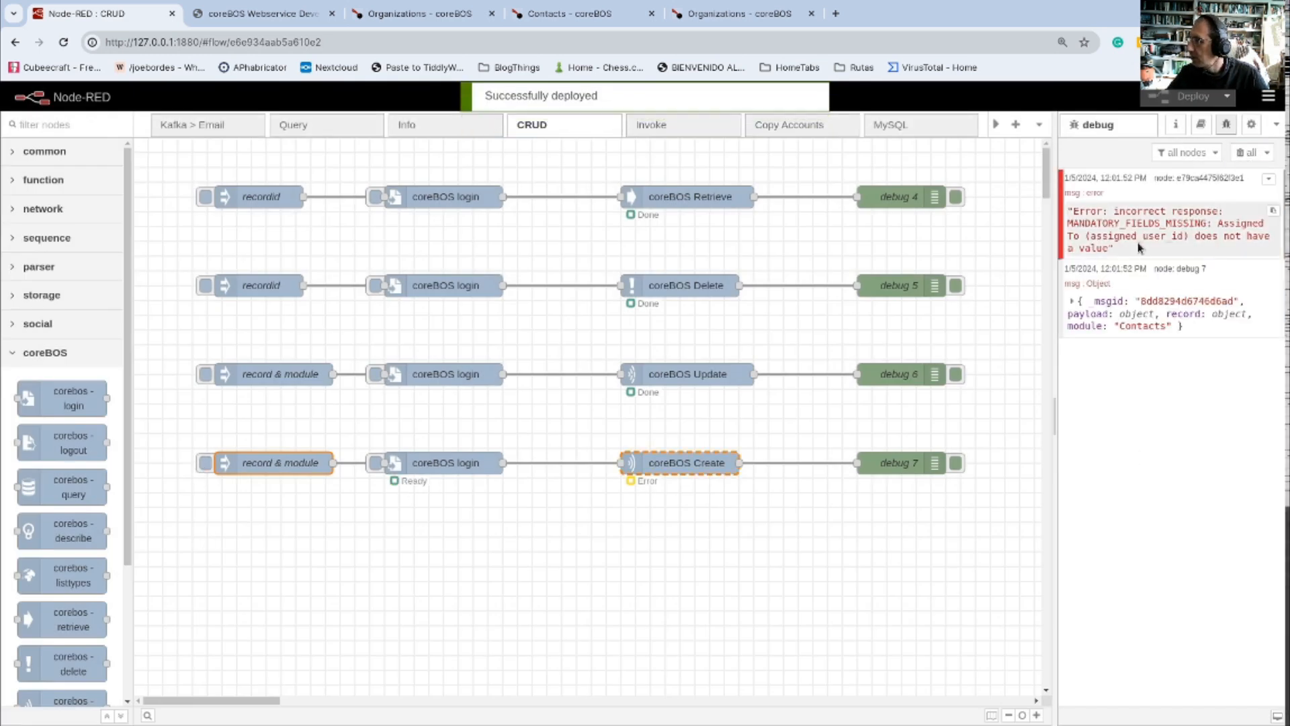
Step: Correct the misspelled user key in the Create flow's record JSON to assigned_user_id and save the inject node
{"action": "double_click", "coordinate": [288, 462]}
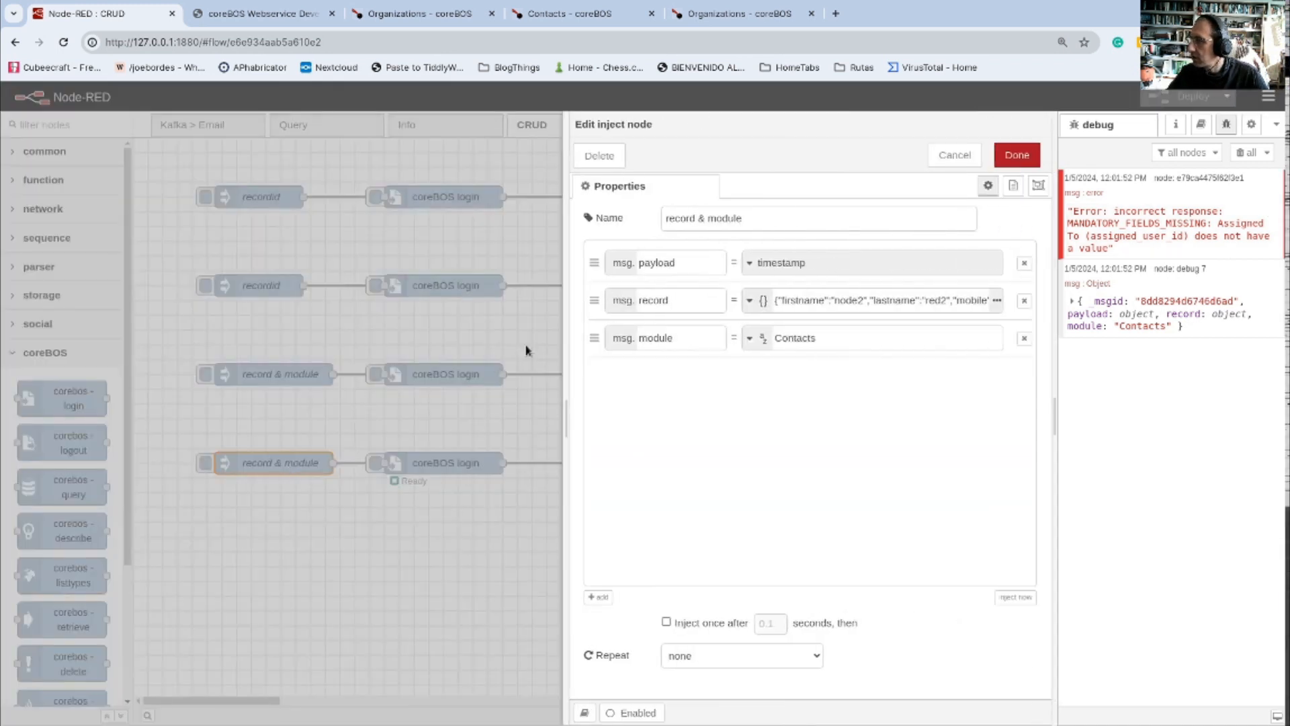
{"action": "left_click", "coordinate": [997, 300]}
{"action": "left_click", "coordinate": [669, 287]}
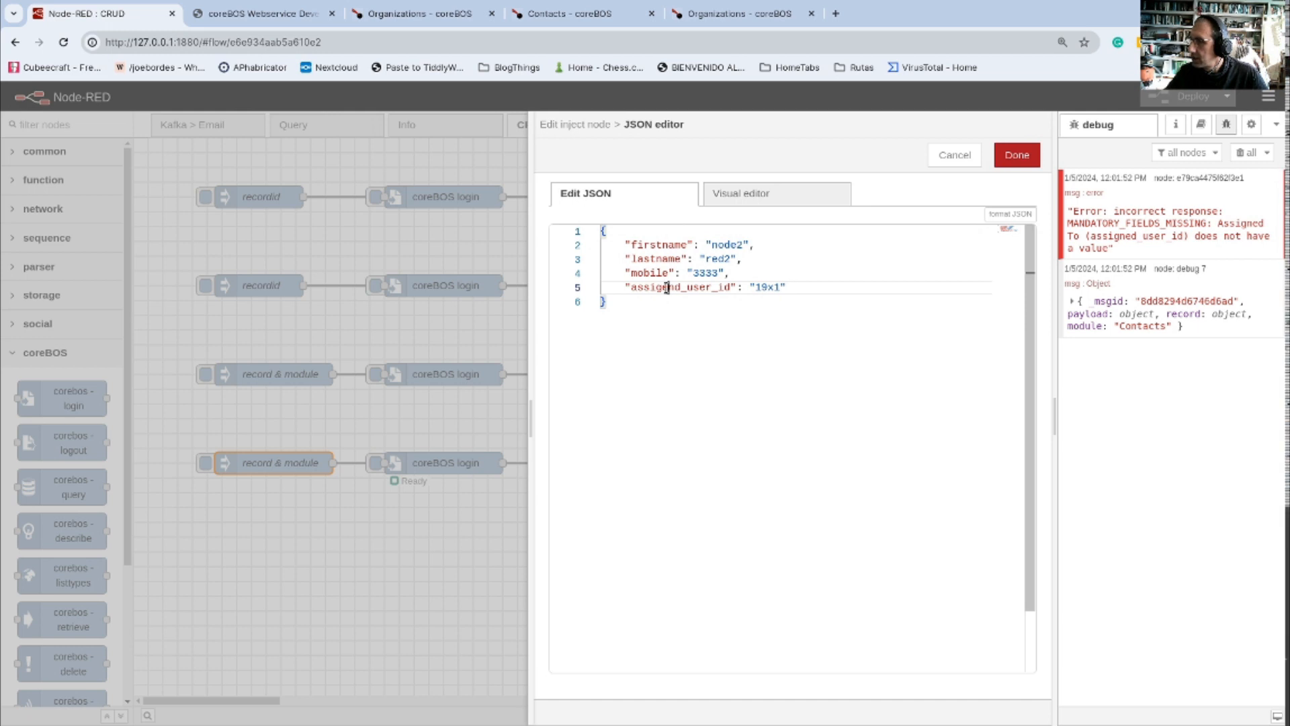
{"action": "key", "text": "BackSpace"}
{"action": "key", "text": "Right"}
{"action": "type", "text": "e"}
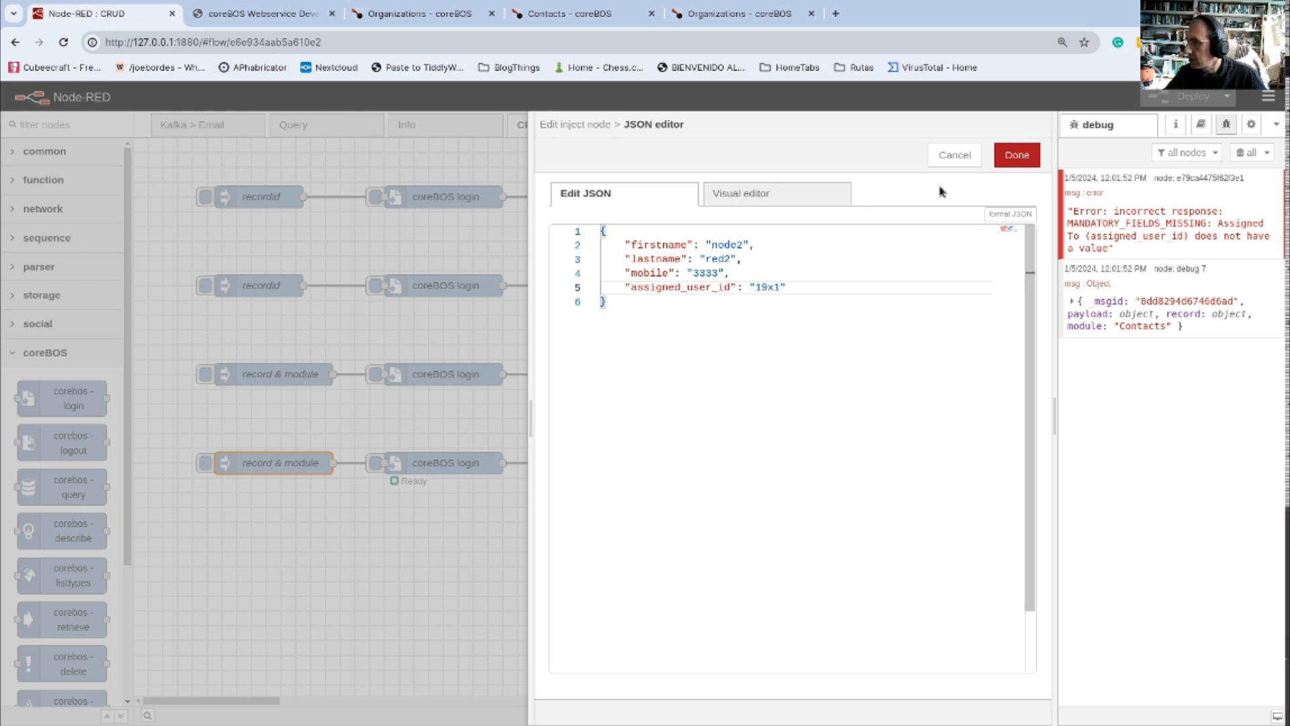
{"action": "left_click", "coordinate": [1017, 158]}
{"action": "left_click", "coordinate": [1016, 156]}
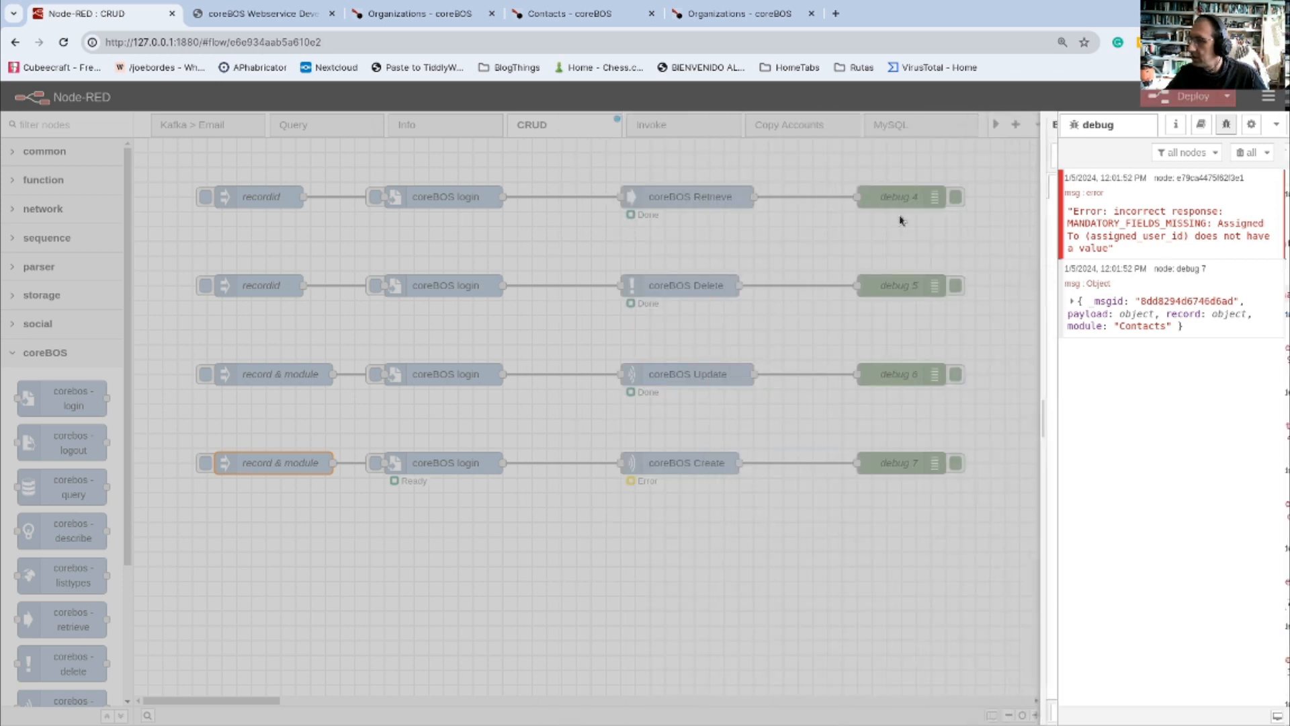
Step: Deploy and run the Create flow with cleared debug messages, and examine the returned record object in the debug output
{"action": "left_click", "coordinate": [1183, 96]}
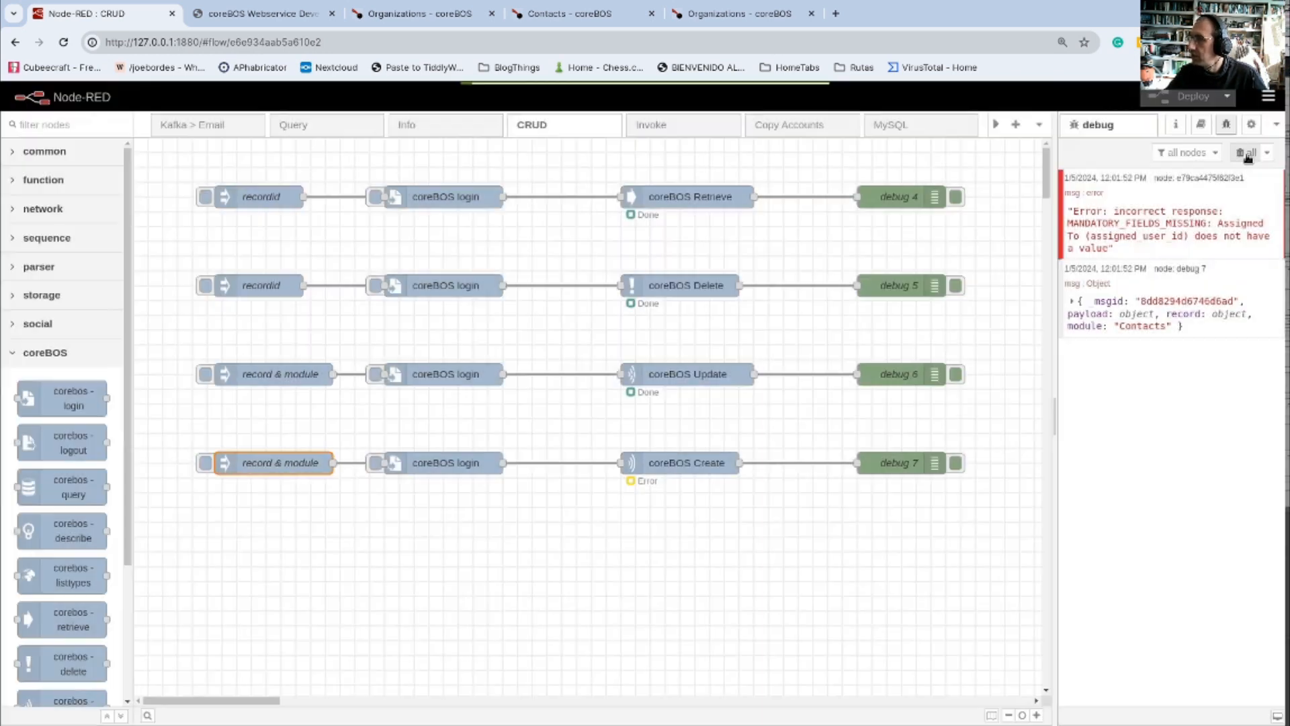
{"action": "left_click", "coordinate": [1248, 153]}
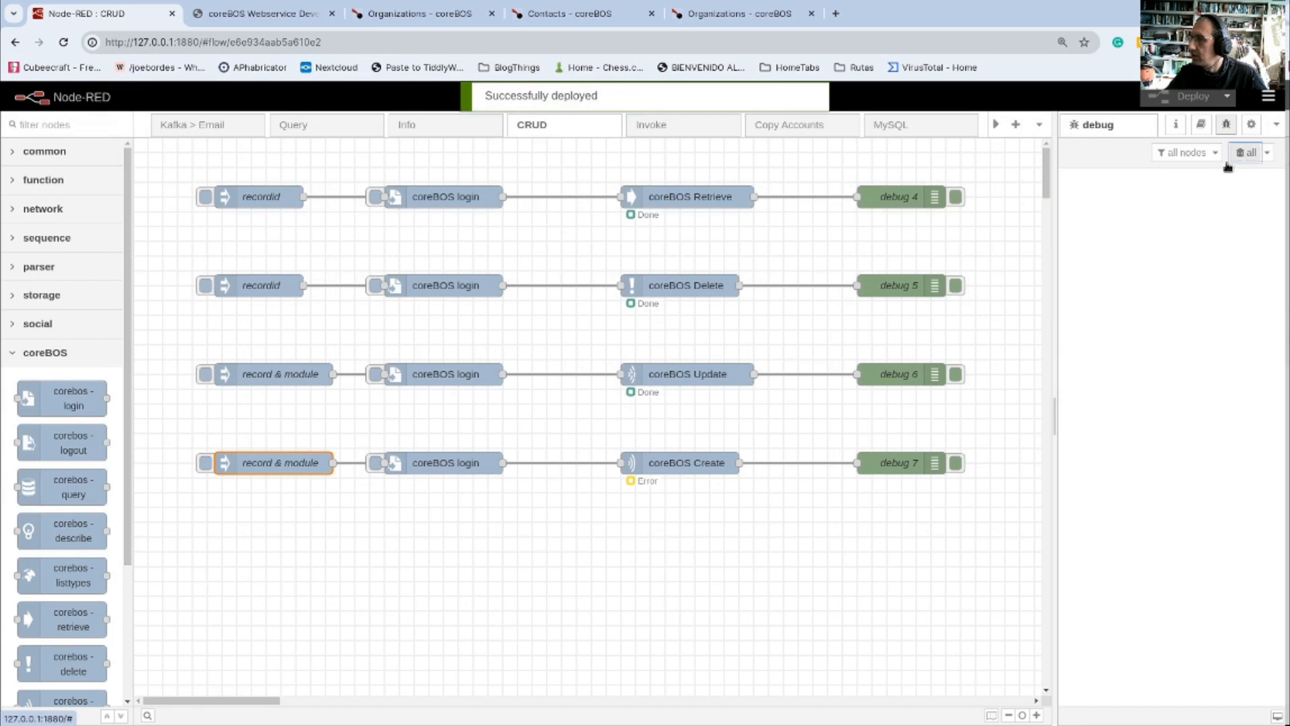
{"action": "left_click", "coordinate": [205, 470]}
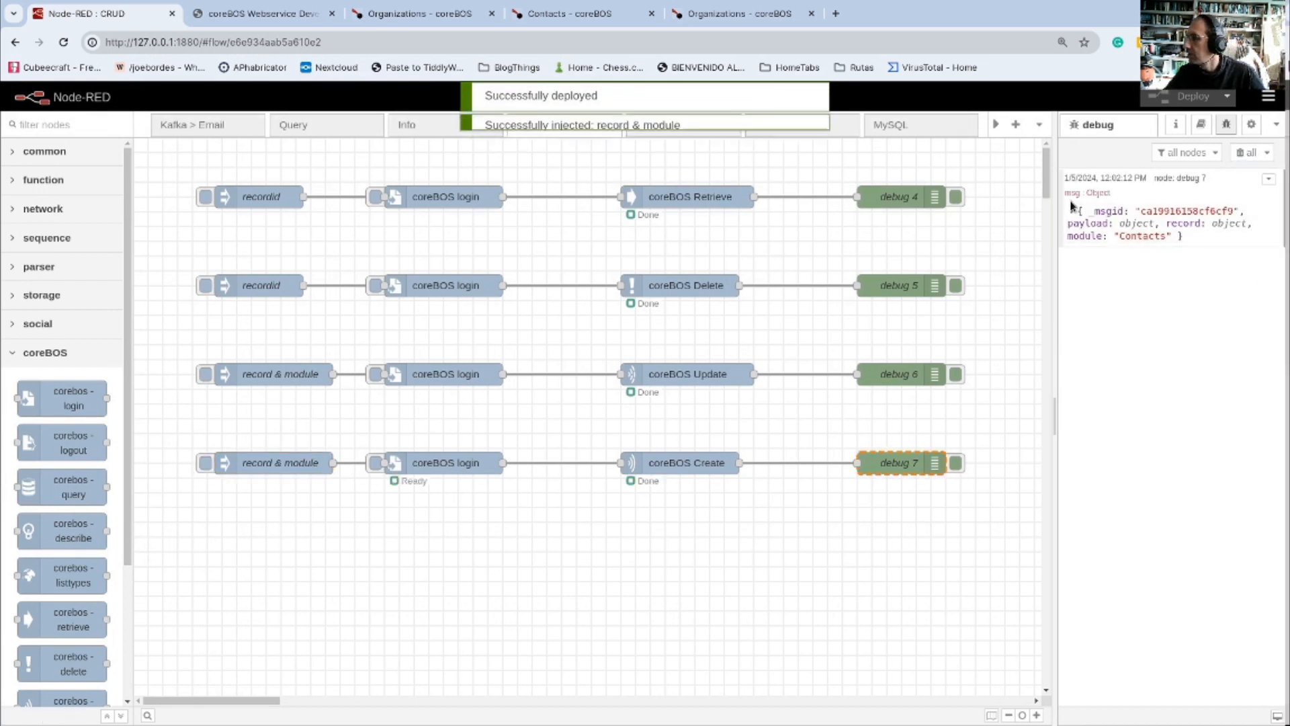
{"action": "left_click", "coordinate": [1072, 211]}
{"action": "left_click", "coordinate": [1073, 267]}
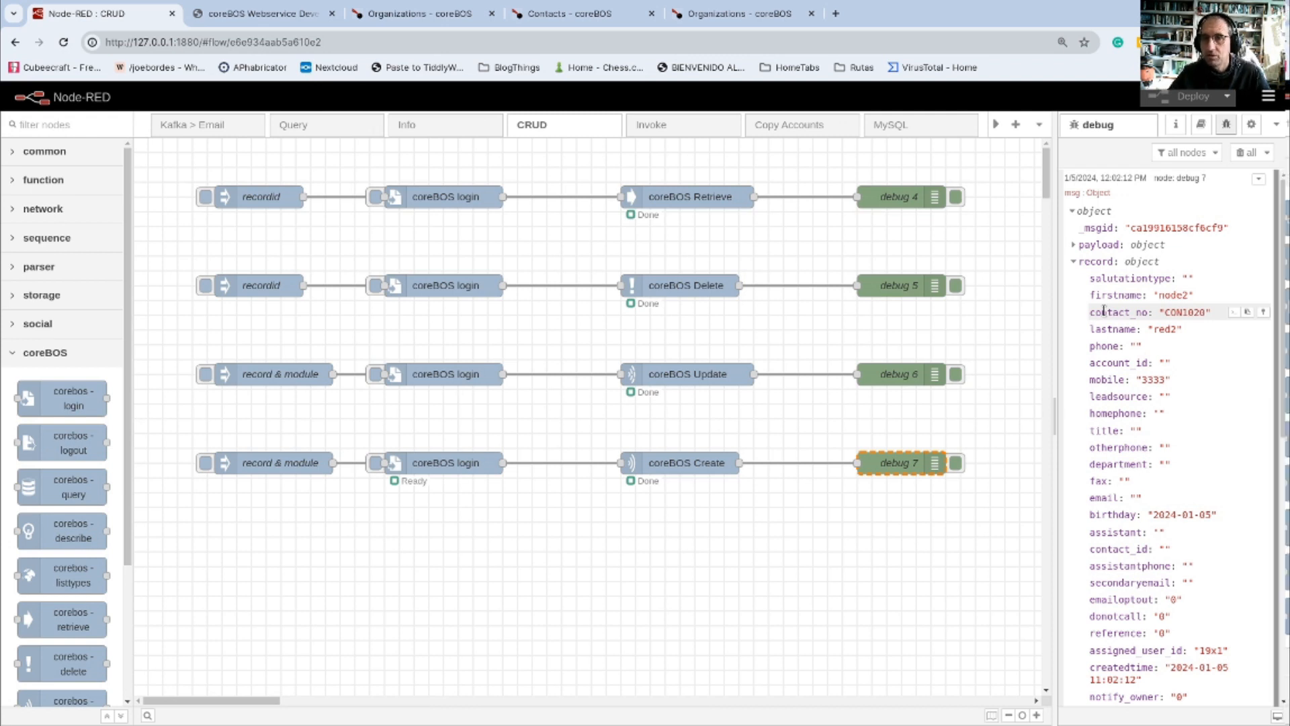
{"action": "left_click", "coordinate": [1074, 263]}
Step: Reload the Contacts list in coreBOS, check the detail page of the new contact node2 red2, and return to Node-RED
{"action": "left_click", "coordinate": [570, 14]}
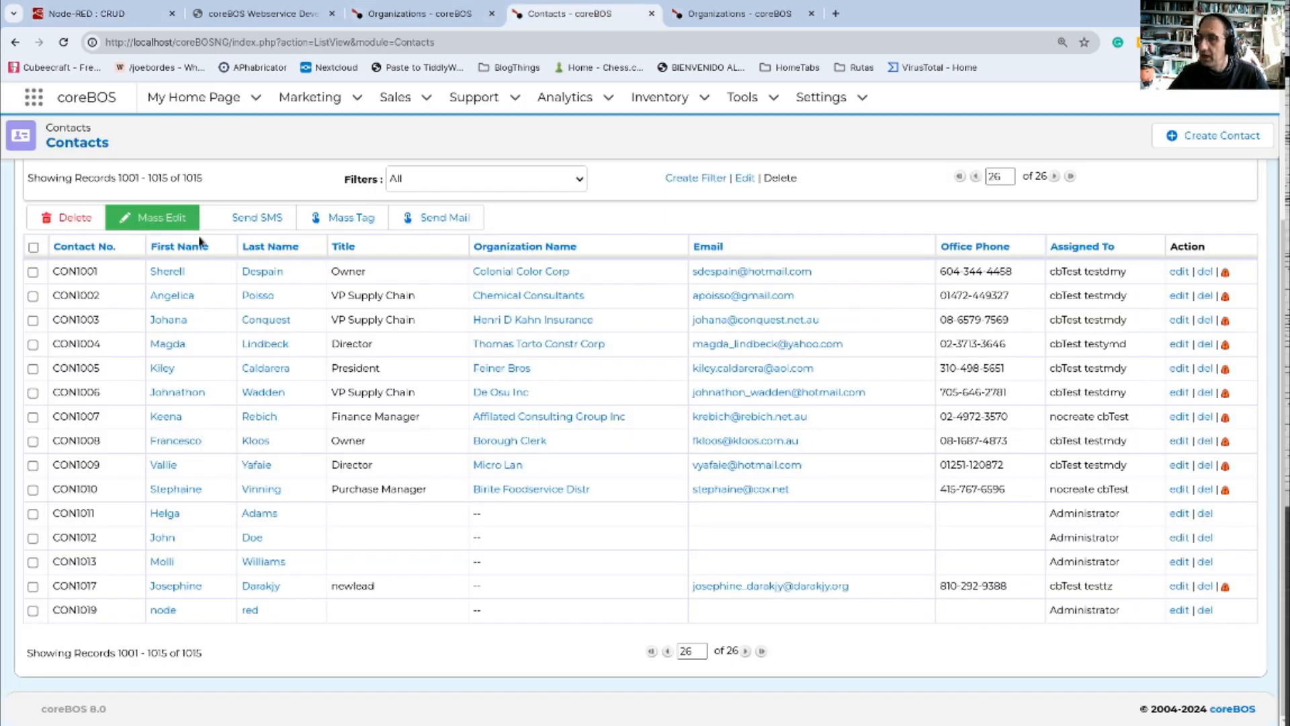
{"action": "left_click", "coordinate": [100, 142]}
{"action": "scroll", "coordinate": [217, 481], "scroll_direction": "down", "scroll_amount": 5}
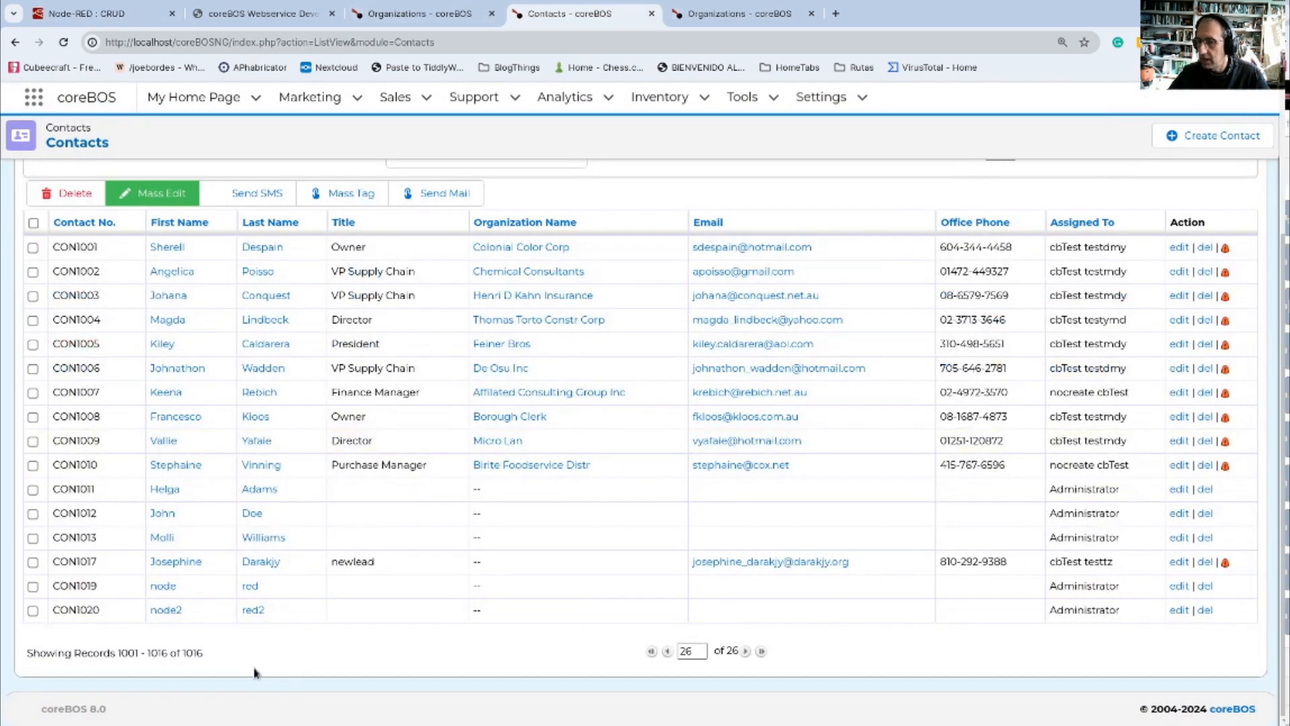
{"action": "left_click", "coordinate": [167, 611]}
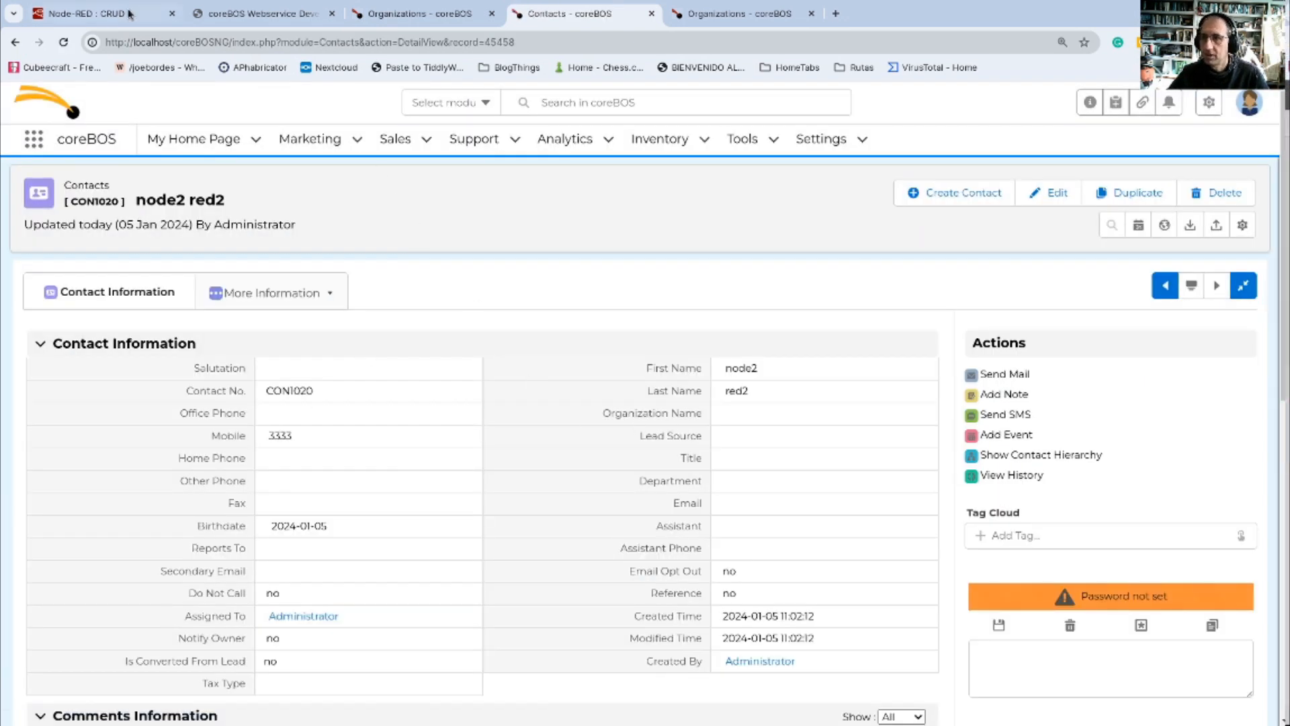
{"action": "left_click", "coordinate": [108, 13]}
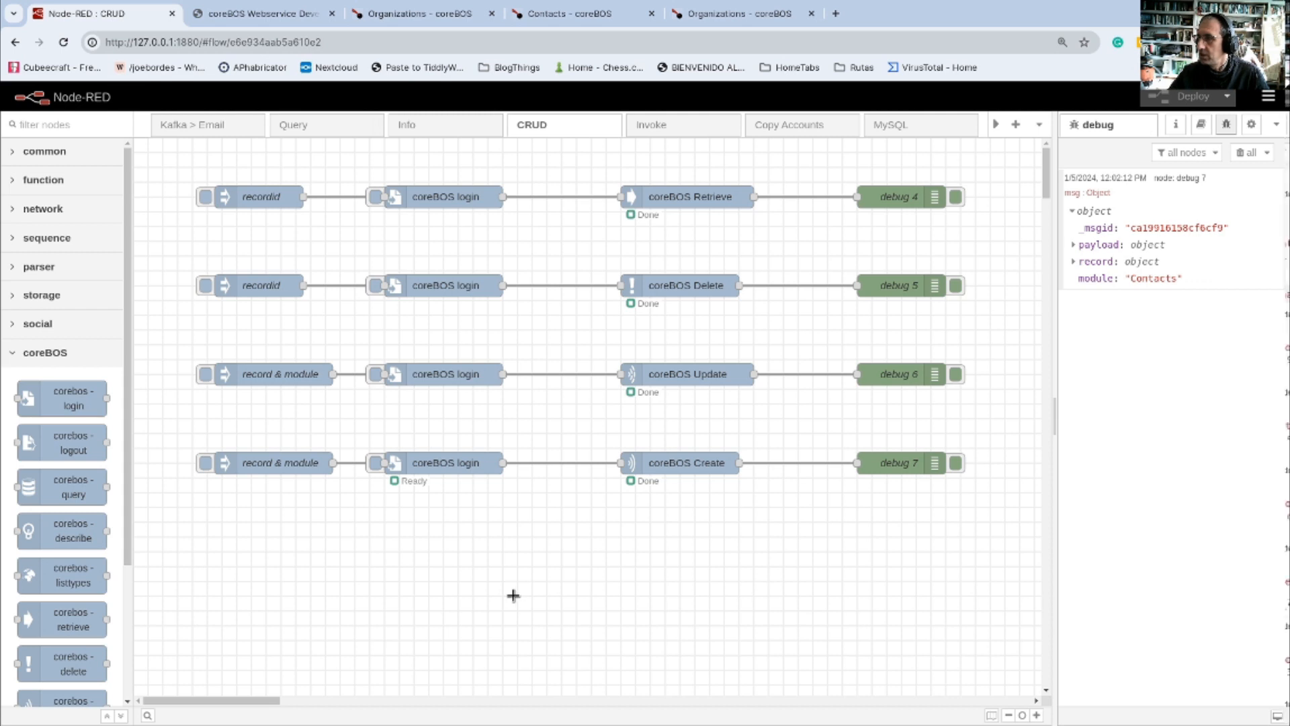
Step: Switch to the Invoke flow, bring its nodes and the corebos-invoke palette entry into view, and clear all debug messages
{"action": "left_click", "coordinate": [695, 128]}
{"action": "scroll", "coordinate": [216, 331], "scroll_direction": "down", "scroll_amount": 5}
{"action": "scroll", "coordinate": [78, 474], "scroll_direction": "down", "scroll_amount": 3}
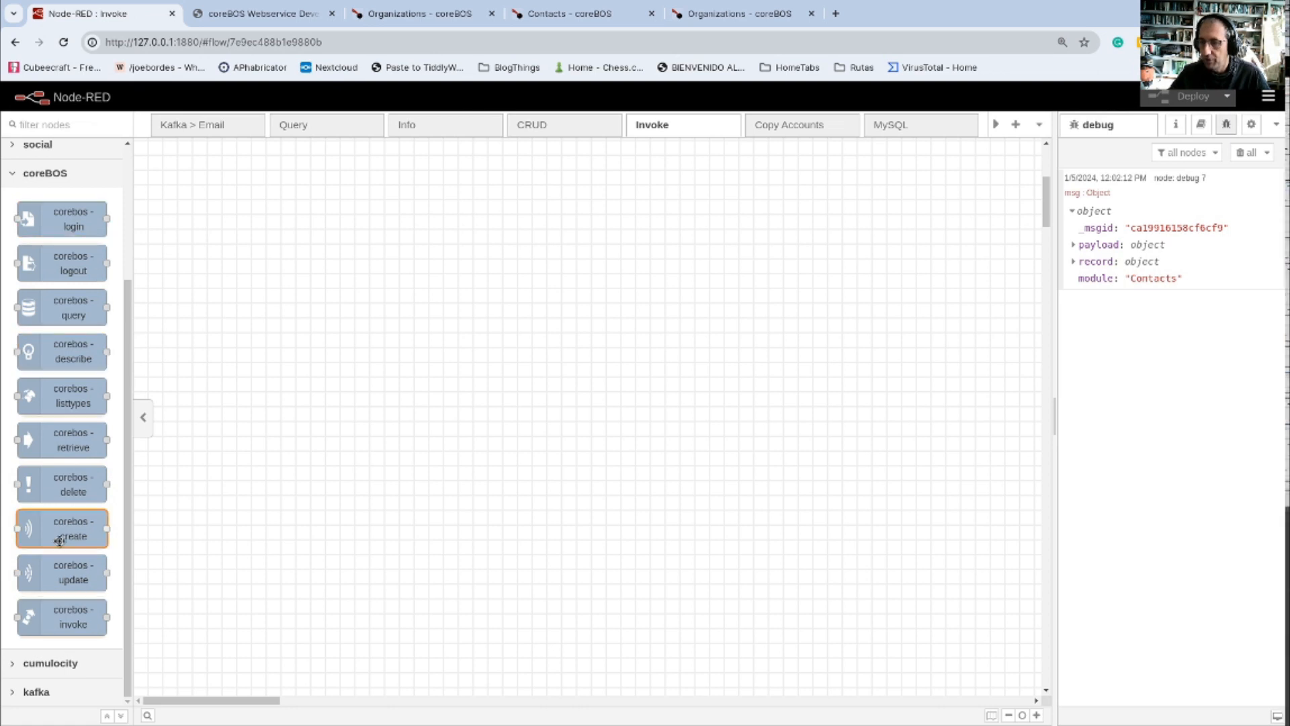
{"action": "scroll", "coordinate": [531, 491], "scroll_direction": "up", "scroll_amount": 5}
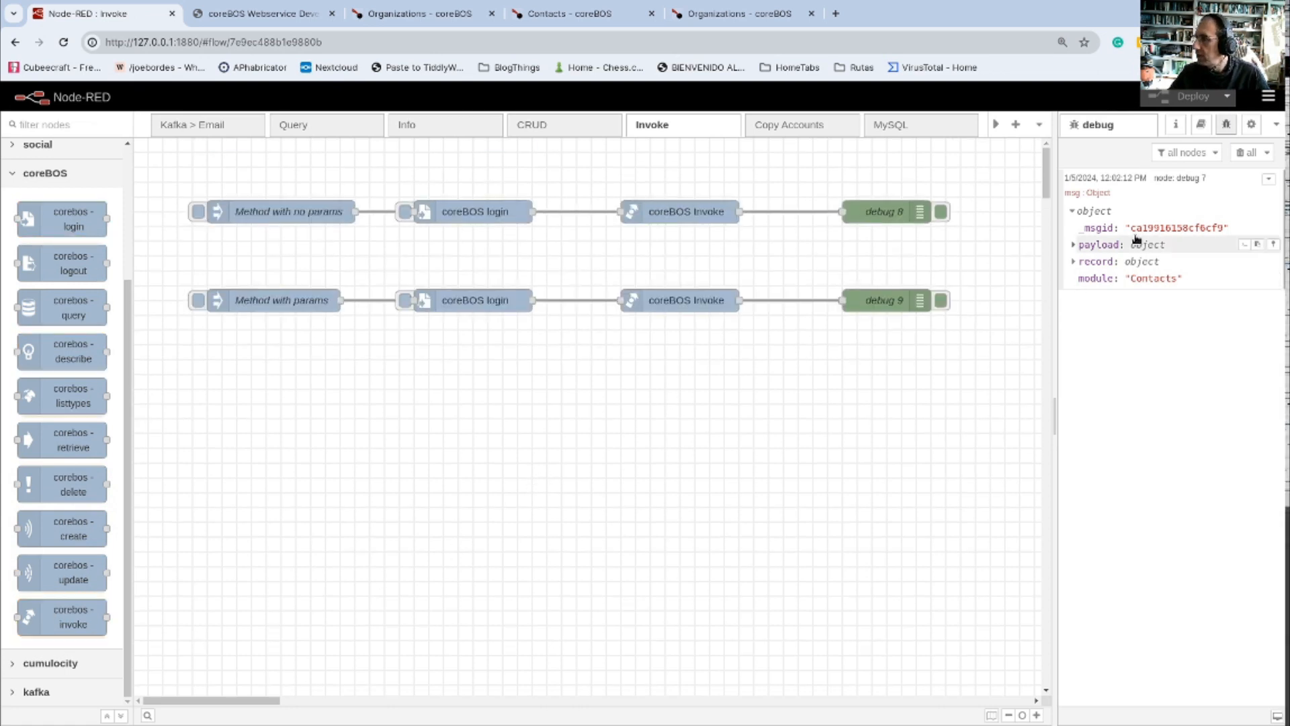
{"action": "left_click", "coordinate": [1247, 152]}
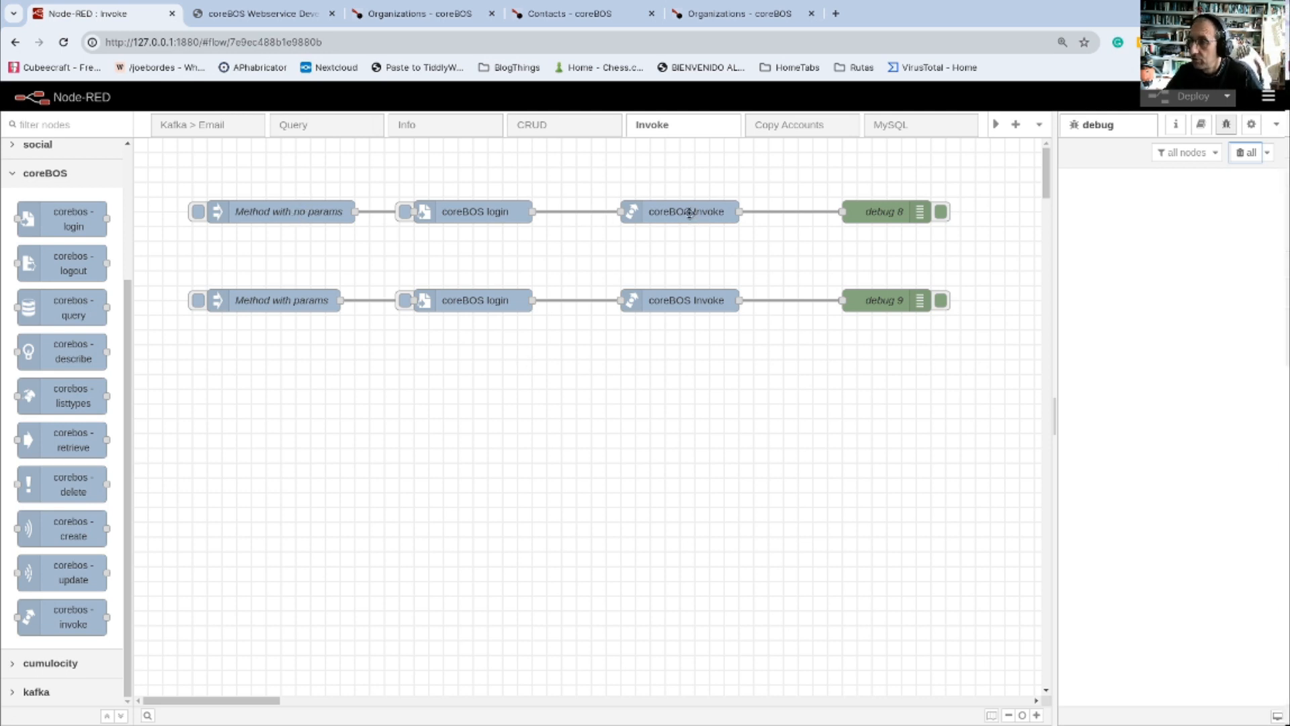
Step: Check the properties of the first coreBOS Invoke node and of both inject nodes, Method with no params and Method with params, without changing them
{"action": "double_click", "coordinate": [689, 213]}
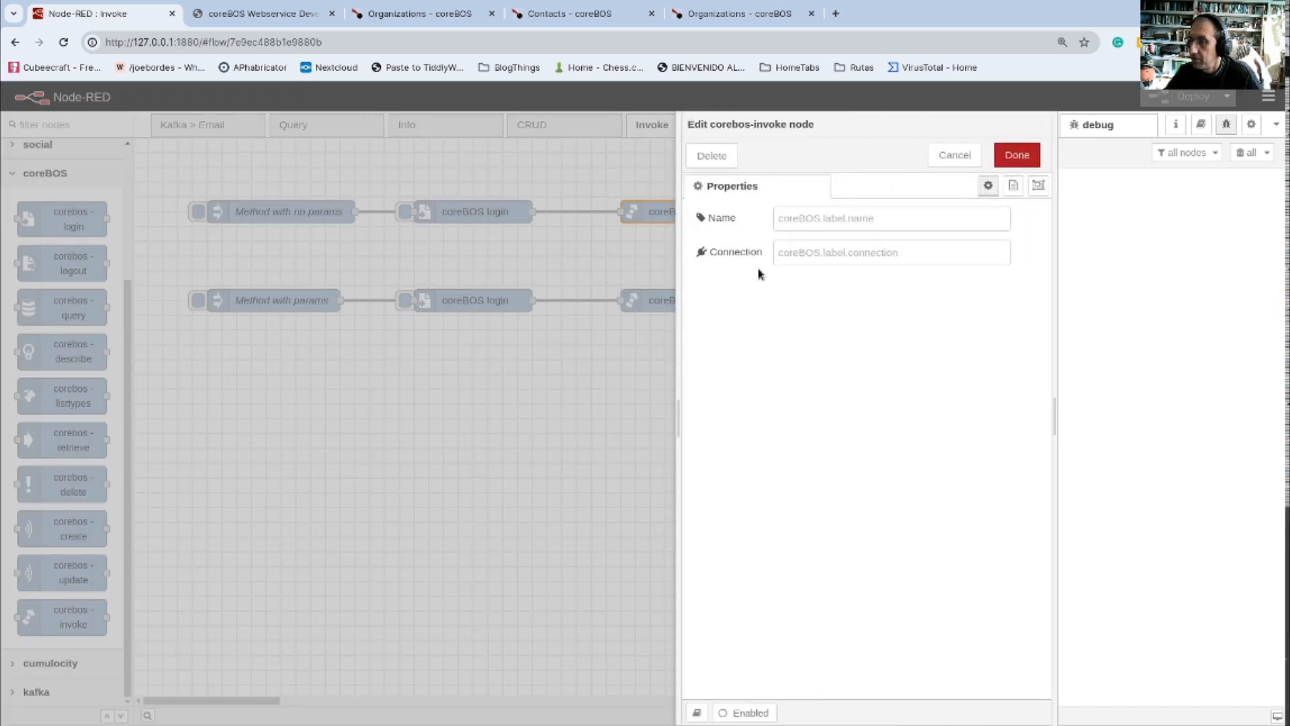
{"action": "left_click", "coordinate": [955, 155]}
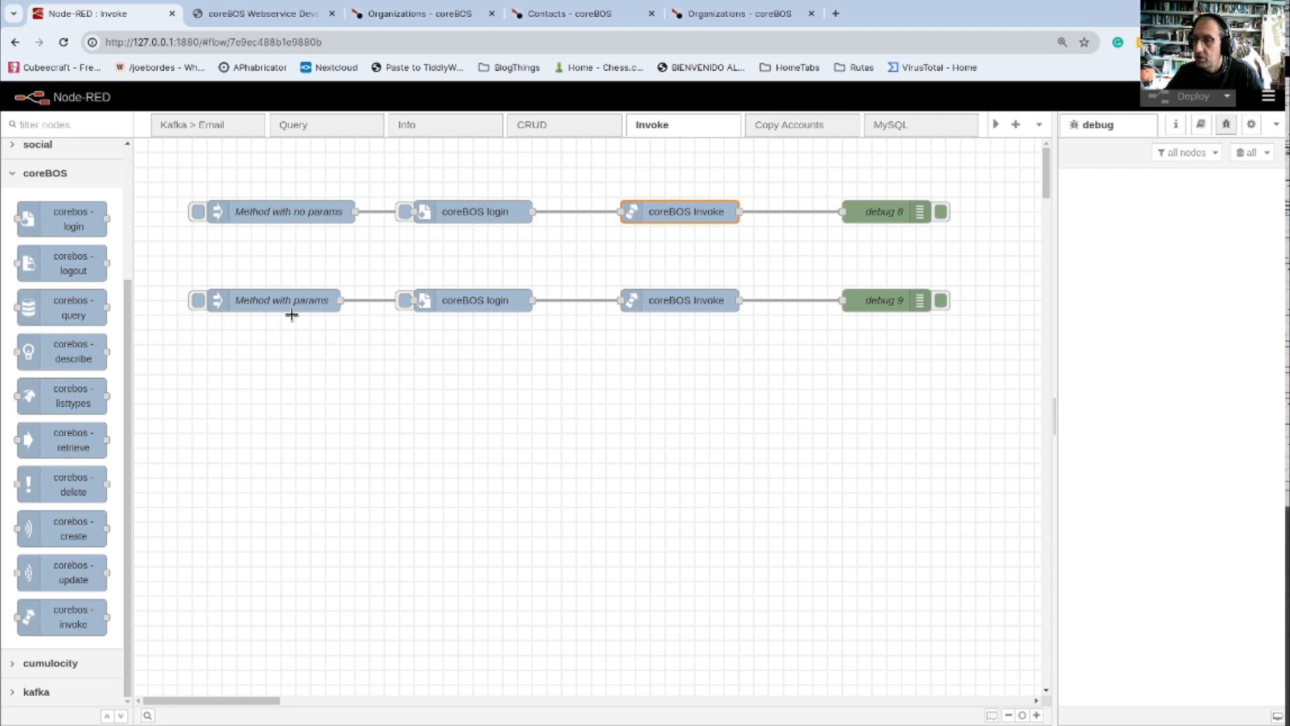
{"action": "double_click", "coordinate": [287, 213]}
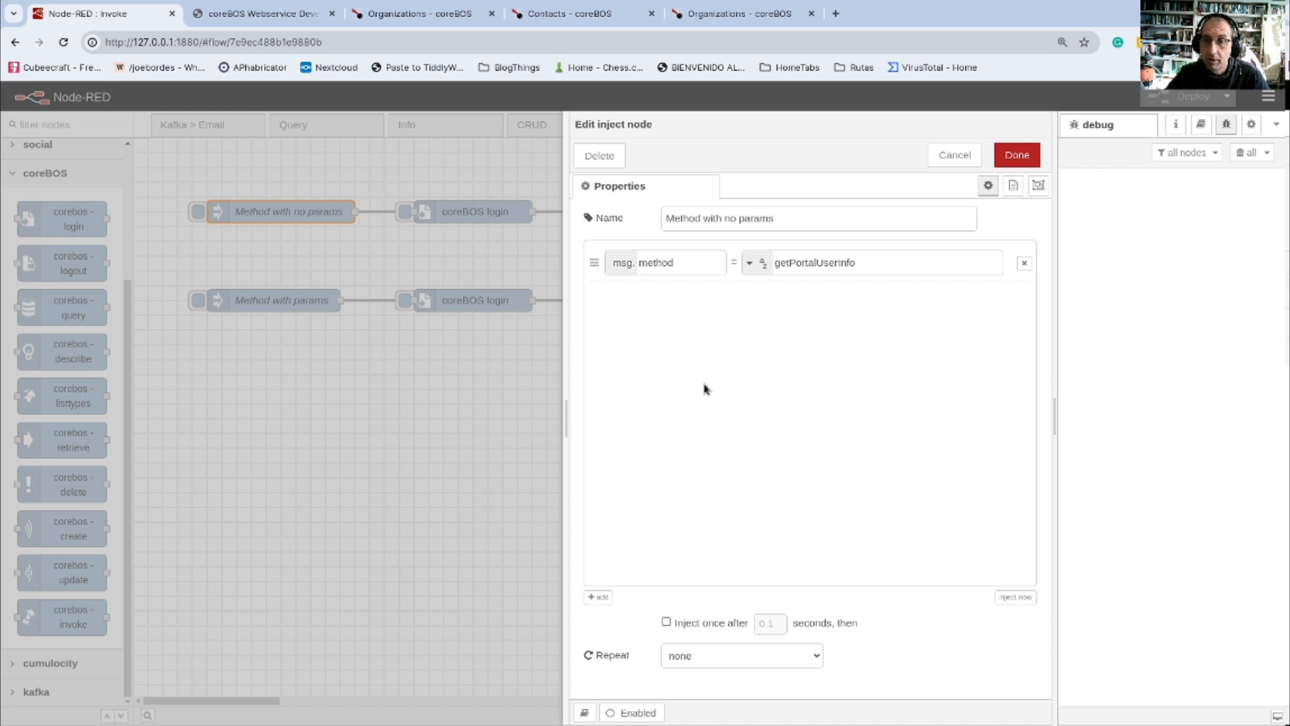
{"action": "left_click", "coordinate": [955, 154]}
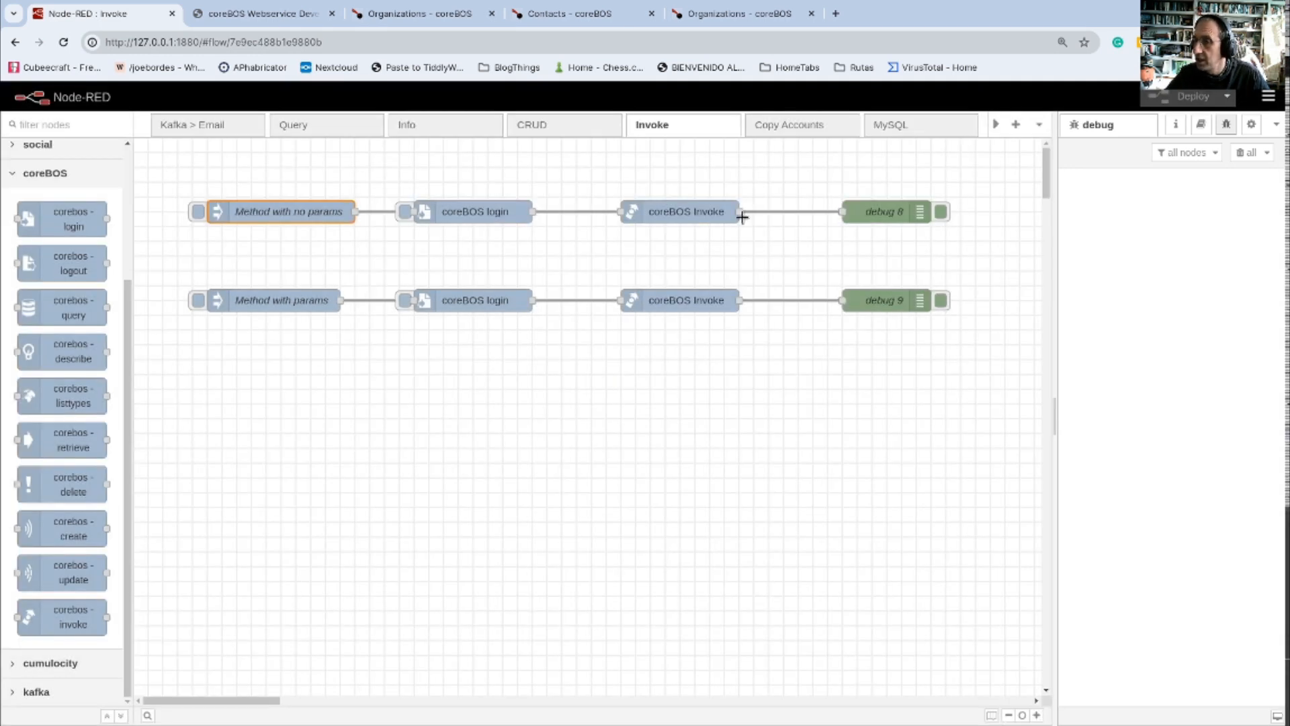
{"action": "double_click", "coordinate": [288, 304]}
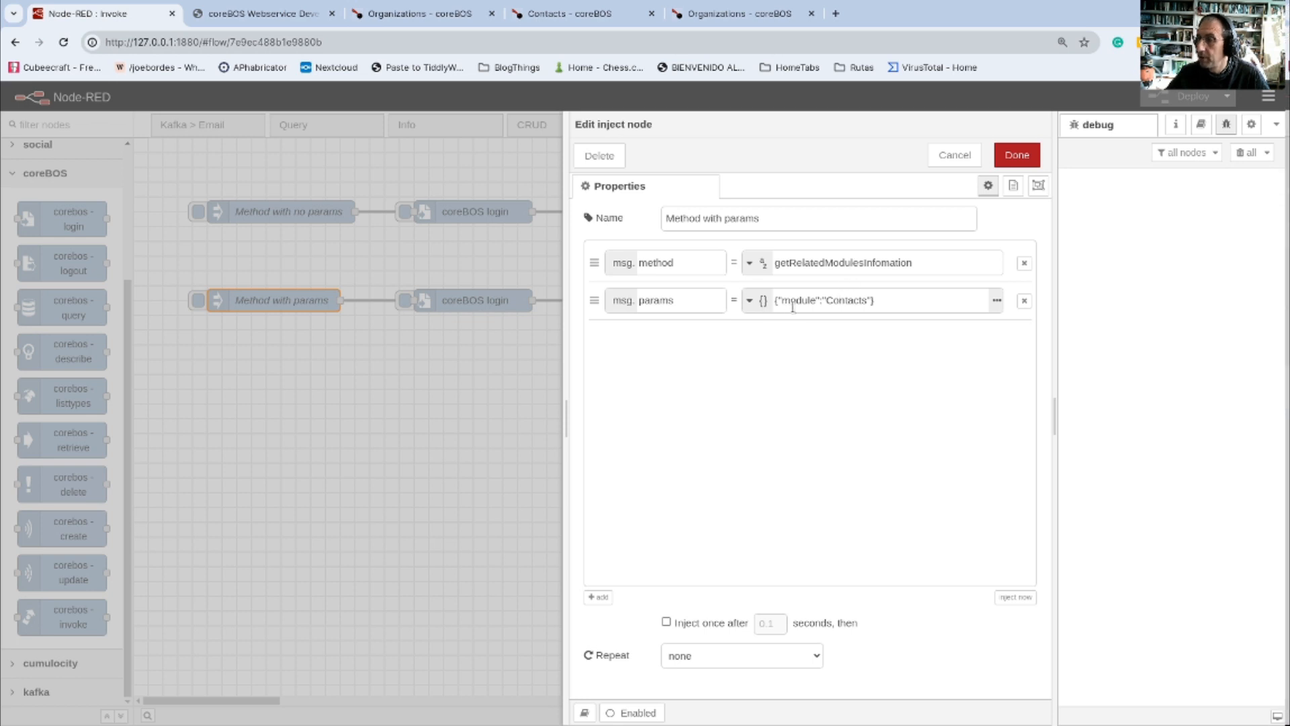
{"action": "left_click", "coordinate": [959, 160]}
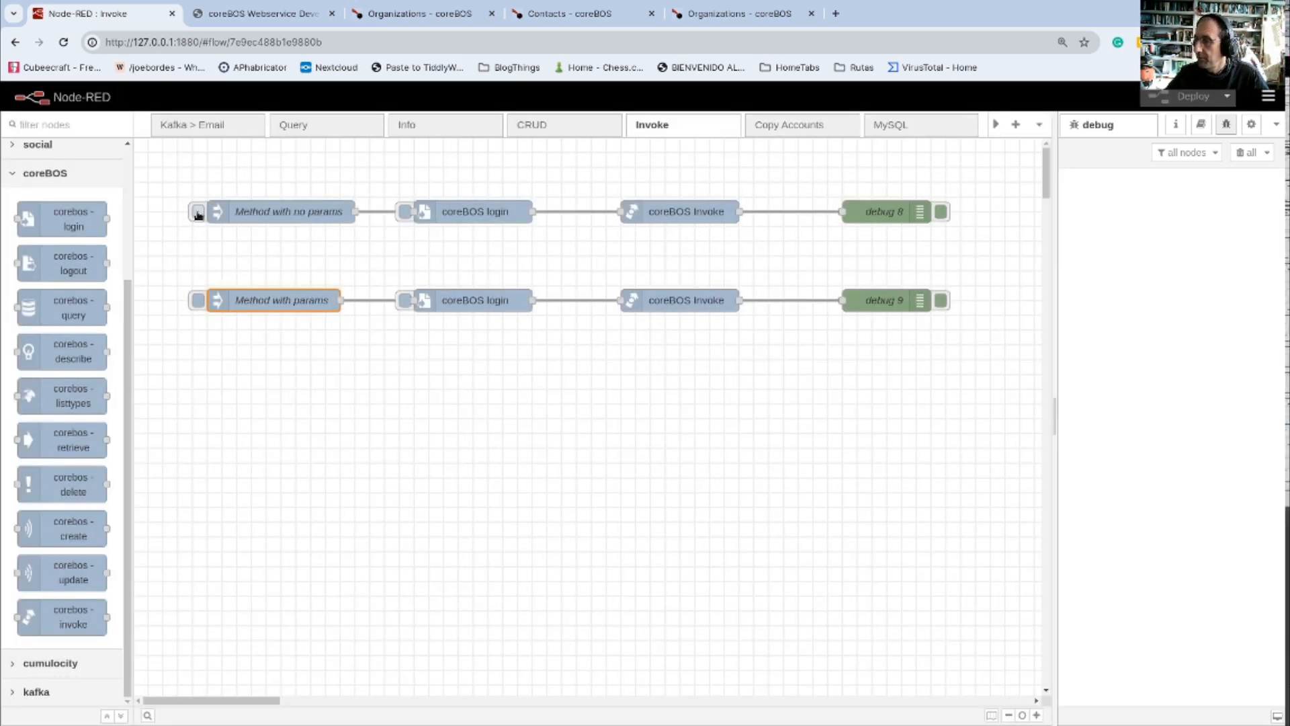
Step: Run the Method with no params flow and examine the response object in its debug message
{"action": "left_click", "coordinate": [198, 212]}
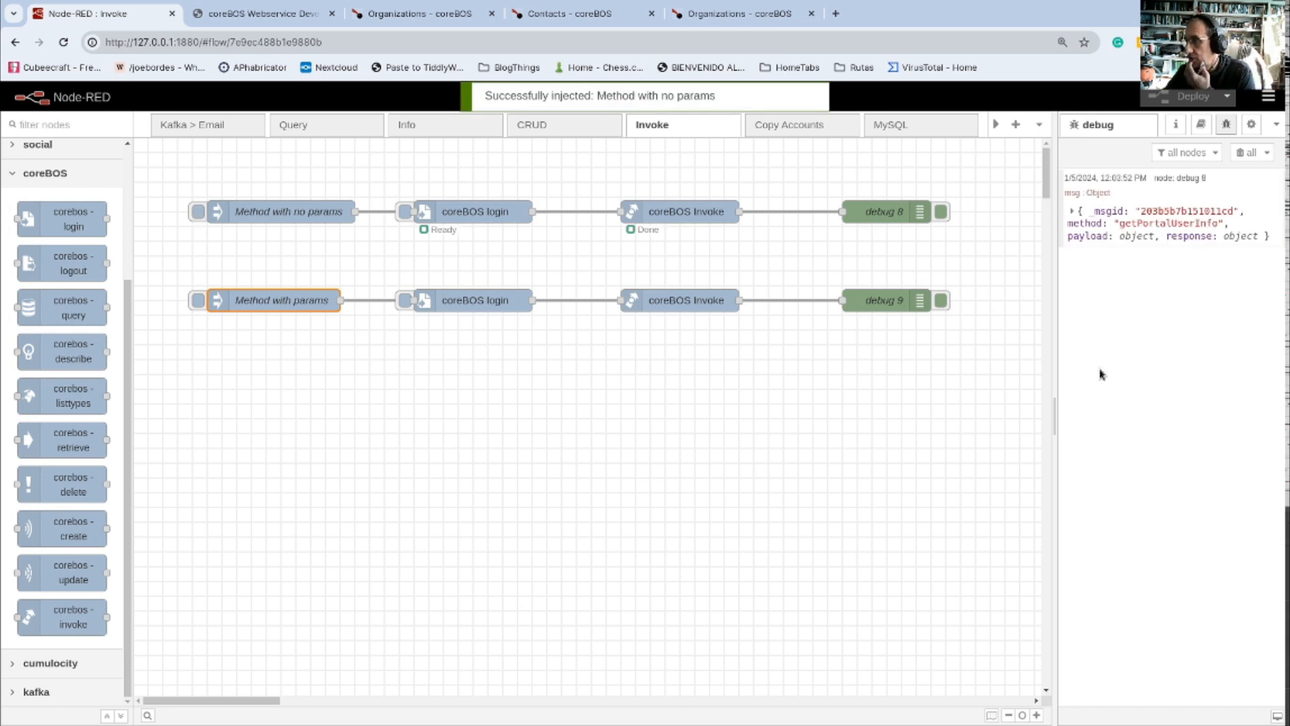
{"action": "left_click", "coordinate": [1073, 212]}
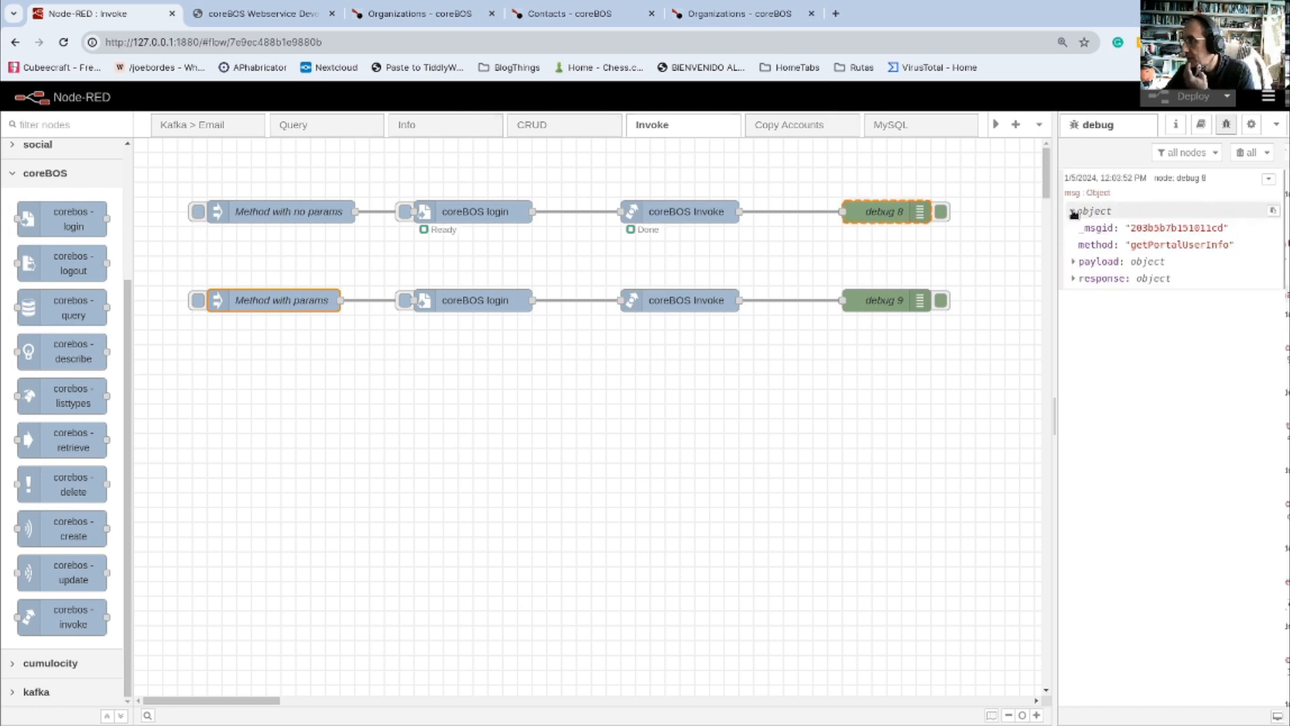
{"action": "left_click", "coordinate": [1074, 279]}
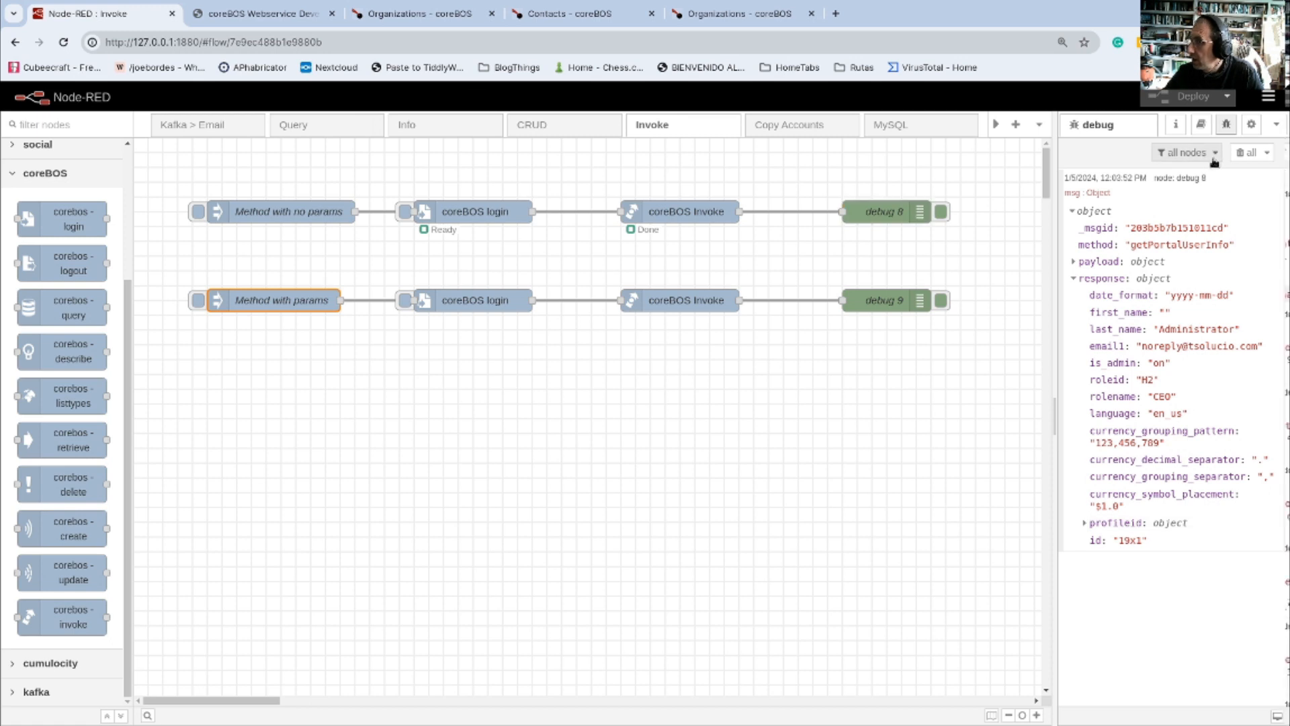
Step: Clear the debug messages, run the Method with params flow, and expand the response object in its debug message
{"action": "left_click", "coordinate": [1245, 153]}
{"action": "left_click", "coordinate": [198, 300]}
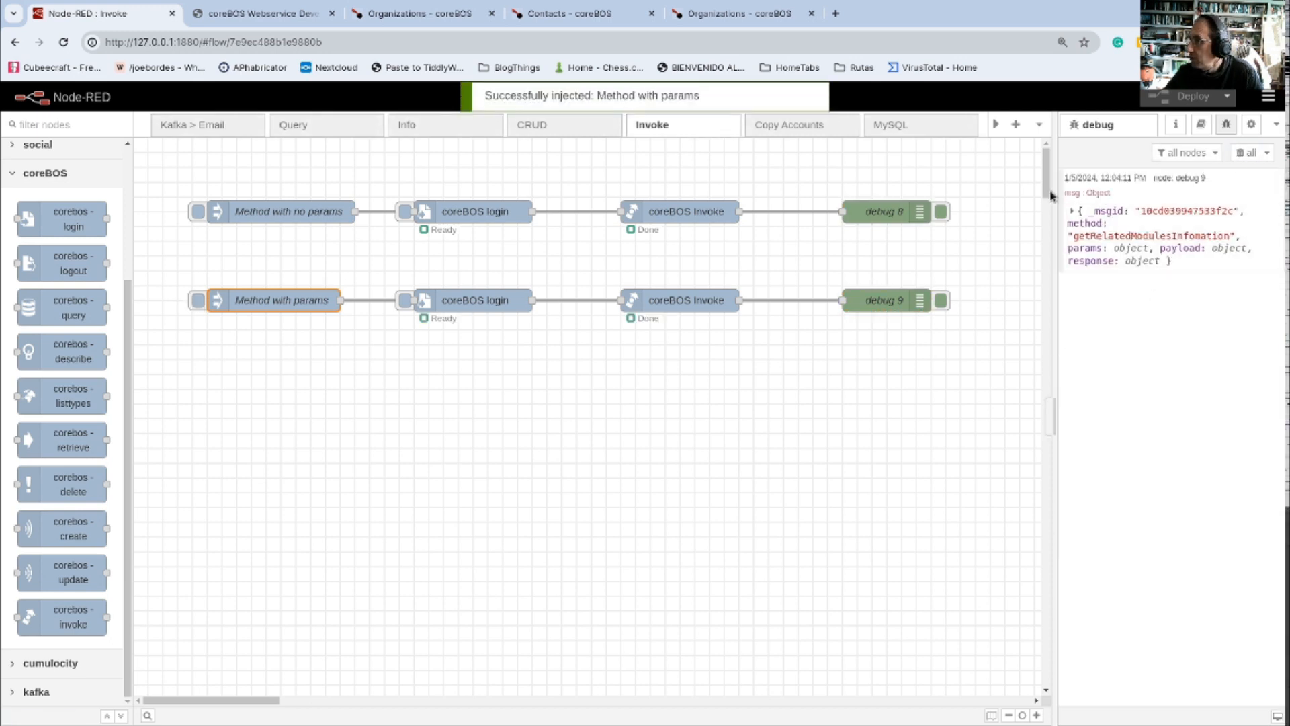
{"action": "left_click", "coordinate": [1071, 213]}
{"action": "left_click", "coordinate": [1074, 274]}
{"action": "left_click", "coordinate": [1074, 274]}
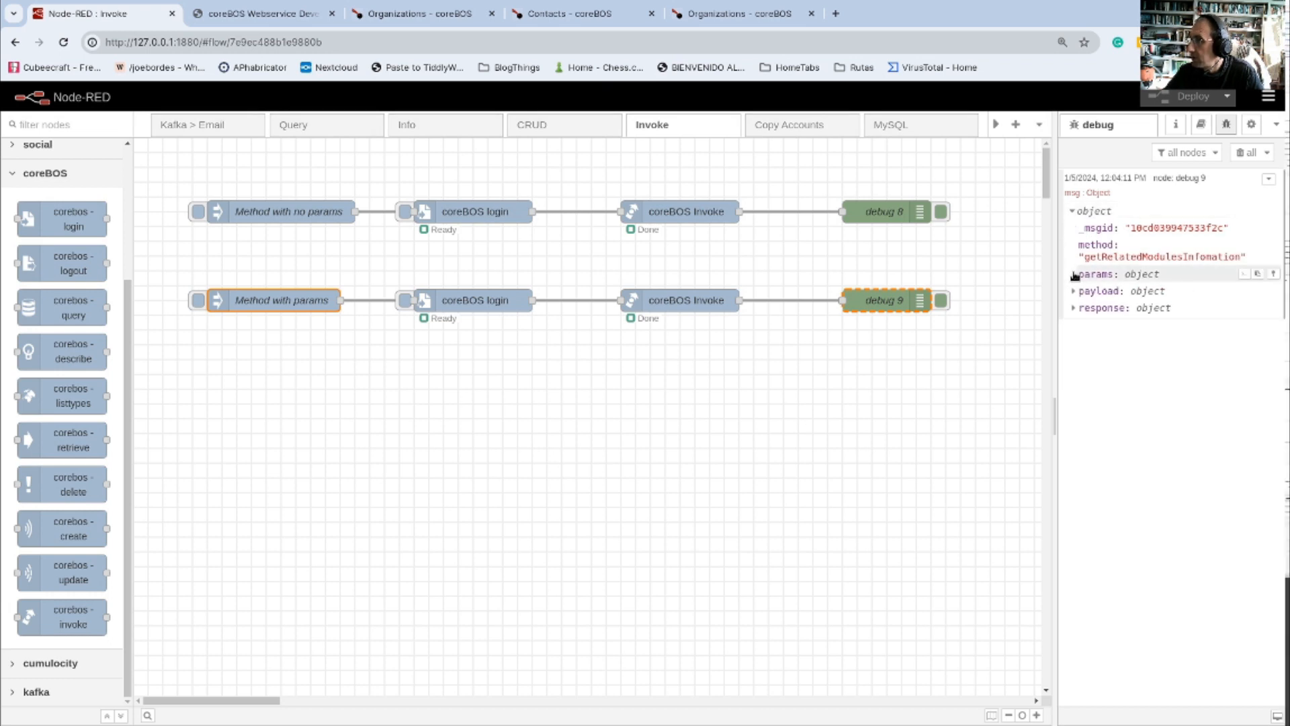
{"action": "left_click", "coordinate": [1074, 307]}
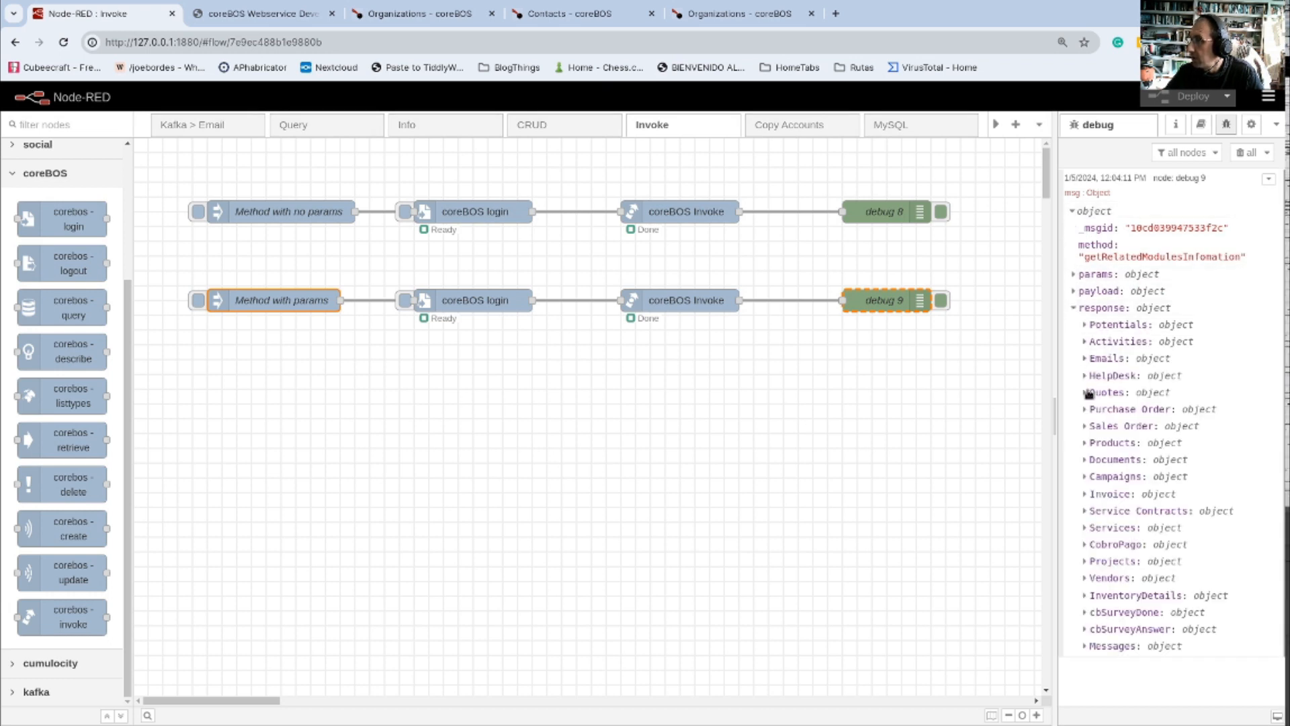
Step: Examine the Potentials entry of the response, including its filterFields and fields array, and collapse the response again
{"action": "left_click", "coordinate": [1085, 325]}
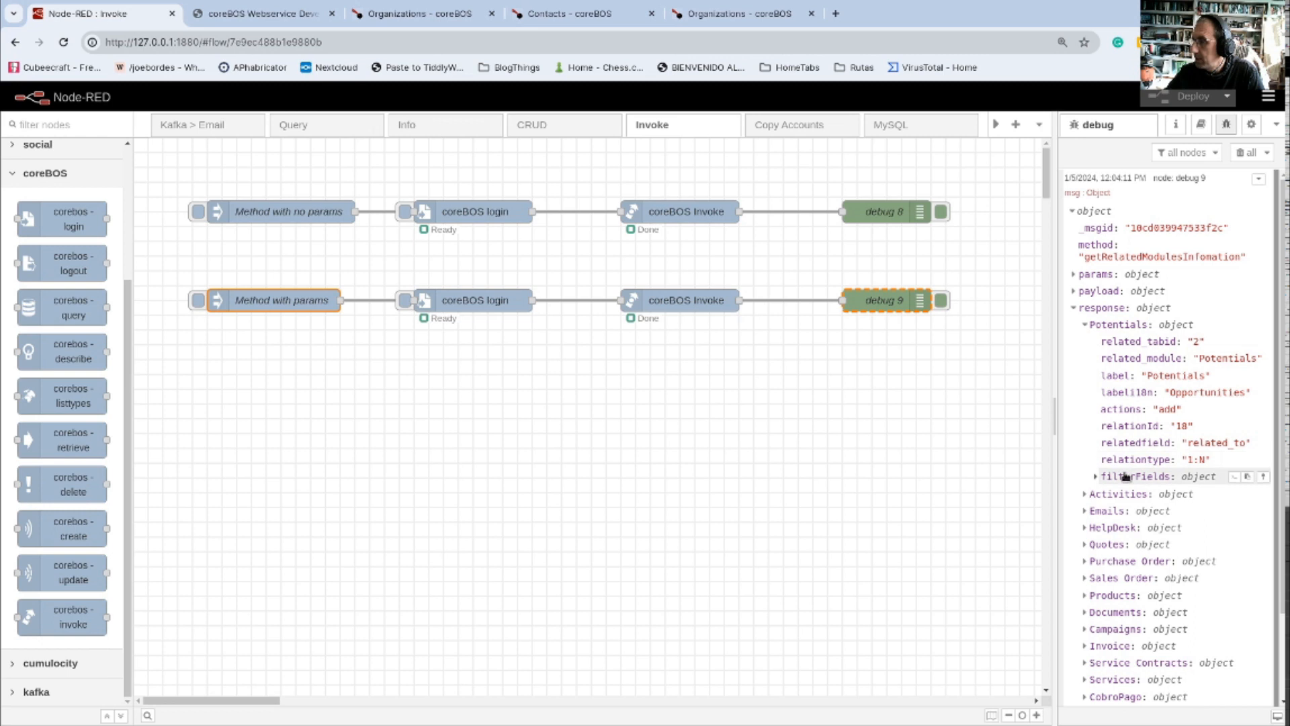
{"action": "left_click", "coordinate": [1096, 476]}
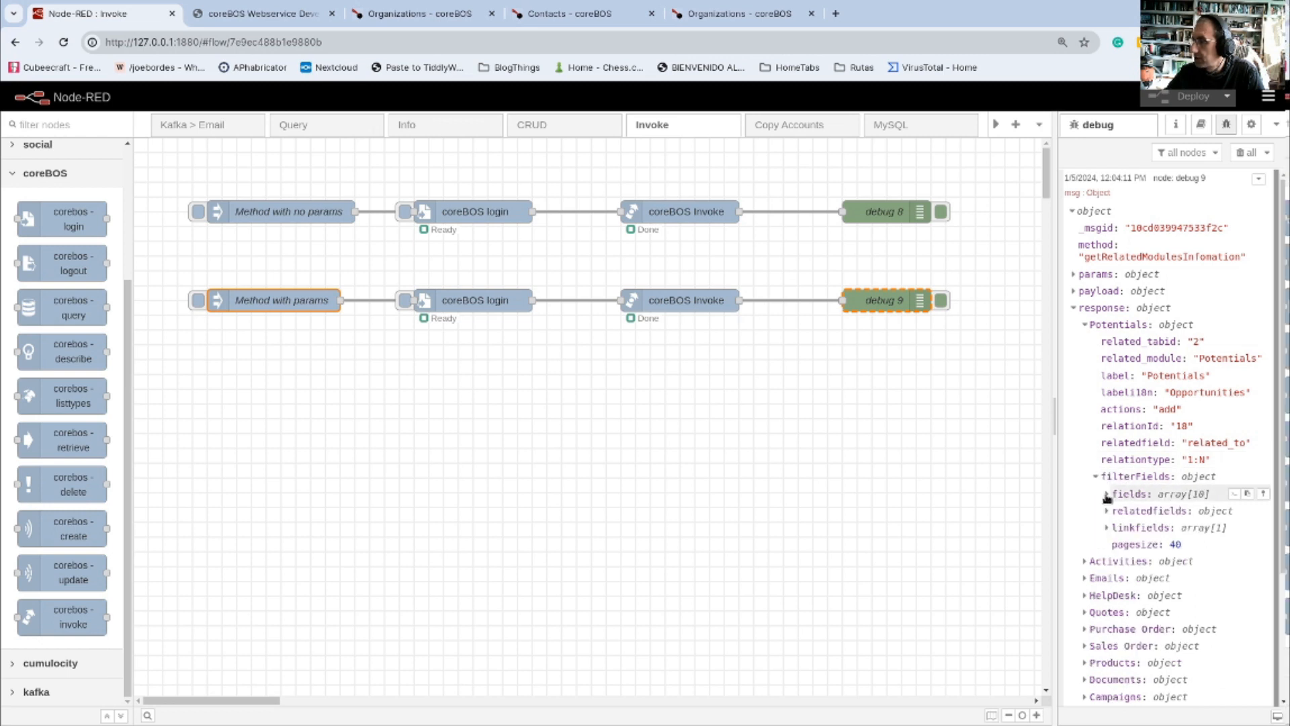
{"action": "left_click", "coordinate": [1106, 494]}
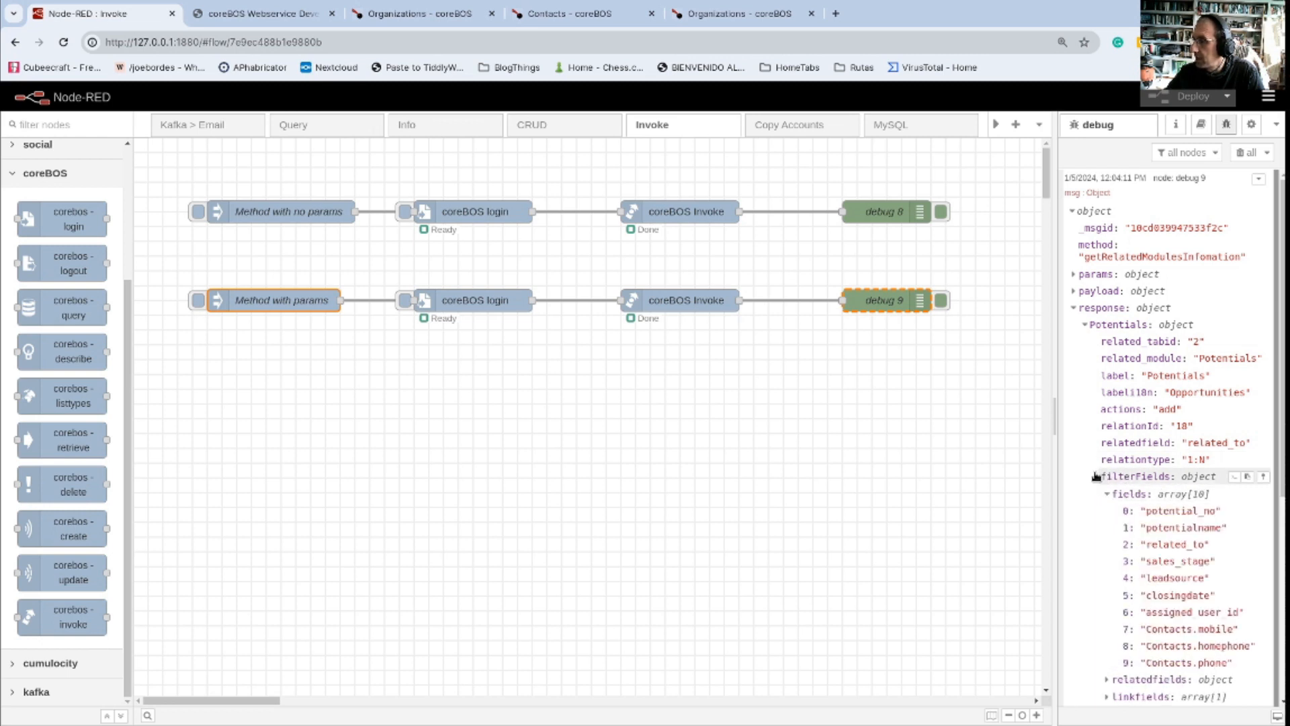
{"action": "left_click", "coordinate": [1096, 477]}
{"action": "left_click", "coordinate": [1074, 307]}
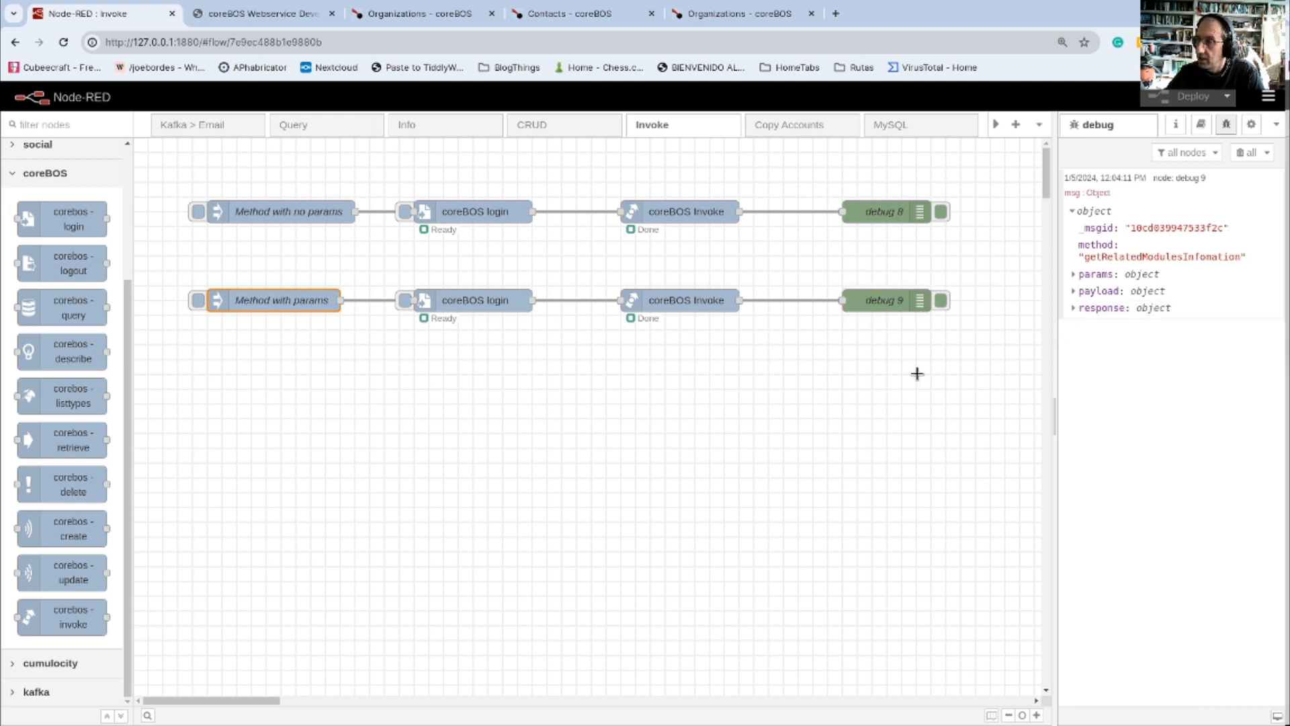